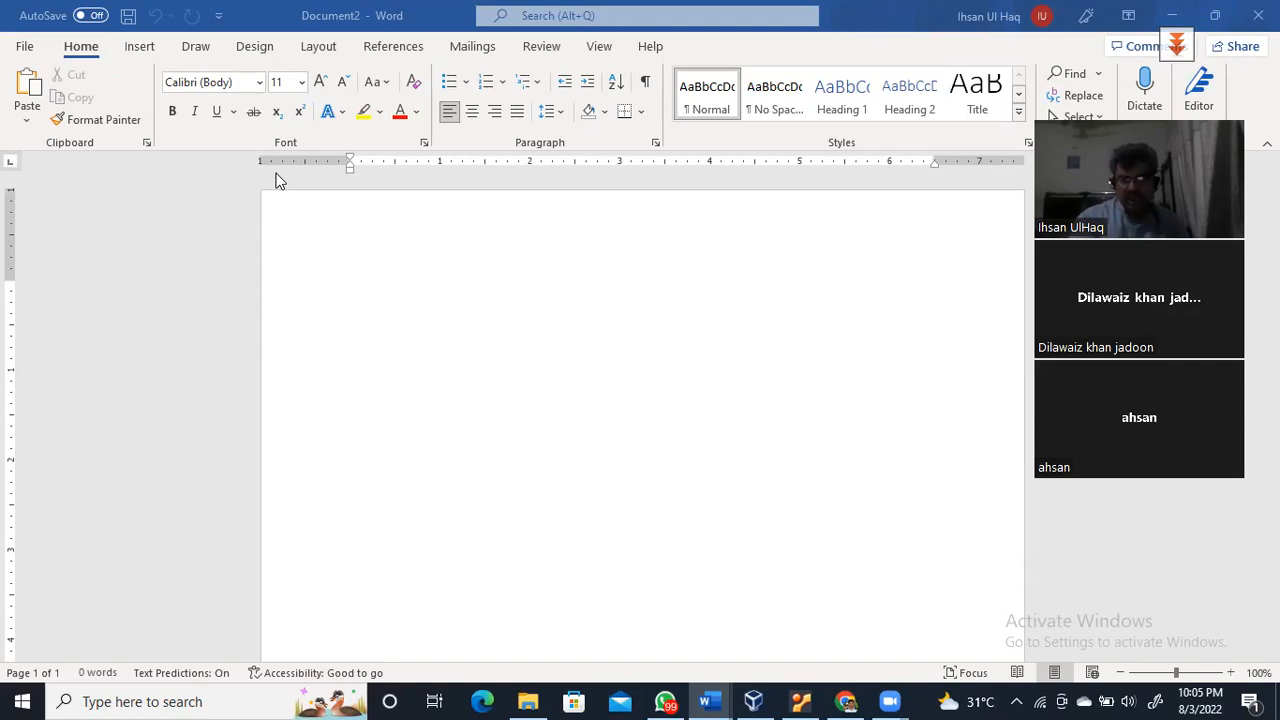
Handwrite the title 'Nessus → Vulnerability Scanner' at the top of the page
left_click_drag(373, 316, 414, 288)
mouse_move(417, 306)
left_mouse_down()
mouse_move(567, 304)
mouse_move(594, 278)
mouse_move(616, 300)
left_mouse_up()
mouse_move(622, 278)
left_mouse_down()
mouse_move(626, 304)
mouse_move(646, 304)
mouse_move(734, 276)
mouse_move(750, 290)
mouse_move(762, 270)
mouse_move(772, 306)
mouse_move(776, 272)
left_mouse_up()
mouse_move(826, 270)
left_mouse_down()
mouse_move(806, 292)
mouse_move(896, 286)
left_mouse_up()
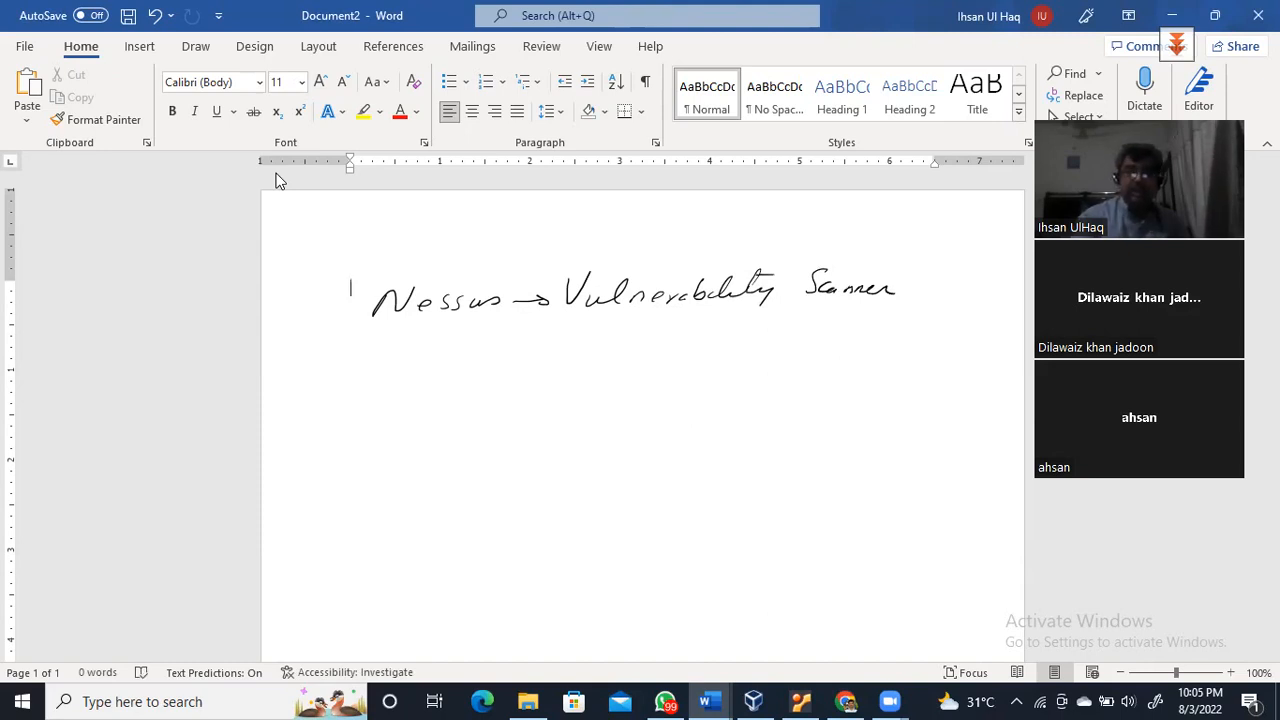
Write 'Pen-tester' below the title and number the first two list items
left_click_drag(399, 368, 387, 398)
left_click_drag(396, 372, 444, 388)
left_click_drag(448, 383, 508, 388)
mouse_move(522, 366)
left_mouse_down()
mouse_move(516, 389)
mouse_move(547, 385)
left_mouse_up()
mouse_move(507, 378)
left_mouse_down()
mouse_move(536, 376)
mouse_move(494, 362)
left_mouse_up()
left_click_drag(338, 372, 336, 389)
left_click_drag(346, 386, 347, 388)
left_click_drag(320, 437, 338, 448)
left_click_drag(350, 440, 390, 452)
Add 'Bug-Bounty' as item 2 and 'Hacker' as item 3
mouse_move(392, 426)
left_mouse_down()
mouse_move(406, 440)
mouse_move(396, 452)
left_mouse_up()
mouse_move(420, 434)
left_mouse_down()
mouse_move(432, 464)
mouse_move(472, 438)
mouse_move(518, 437)
left_mouse_up()
left_click_drag(526, 436, 546, 445)
left_click_drag(548, 440, 584, 434)
mouse_move(576, 420)
left_mouse_down()
mouse_move(590, 454)
mouse_move(596, 426)
left_mouse_up()
mouse_move(319, 482)
left_mouse_down()
mouse_move(320, 497)
mouse_move(386, 502)
left_mouse_up()
left_click(343, 490)
mouse_move(410, 474)
left_mouse_down()
mouse_move(412, 494)
mouse_move(438, 494)
left_mouse_up()
mouse_move(450, 484)
left_mouse_down()
mouse_move(444, 496)
mouse_move(482, 486)
left_mouse_up()
Bracket the three items and write '⇒ find Vulnerabilities in the target' beside them
mouse_move(600, 348)
left_mouse_down()
mouse_move(612, 352)
mouse_move(618, 440)
mouse_move(560, 486)
left_mouse_up()
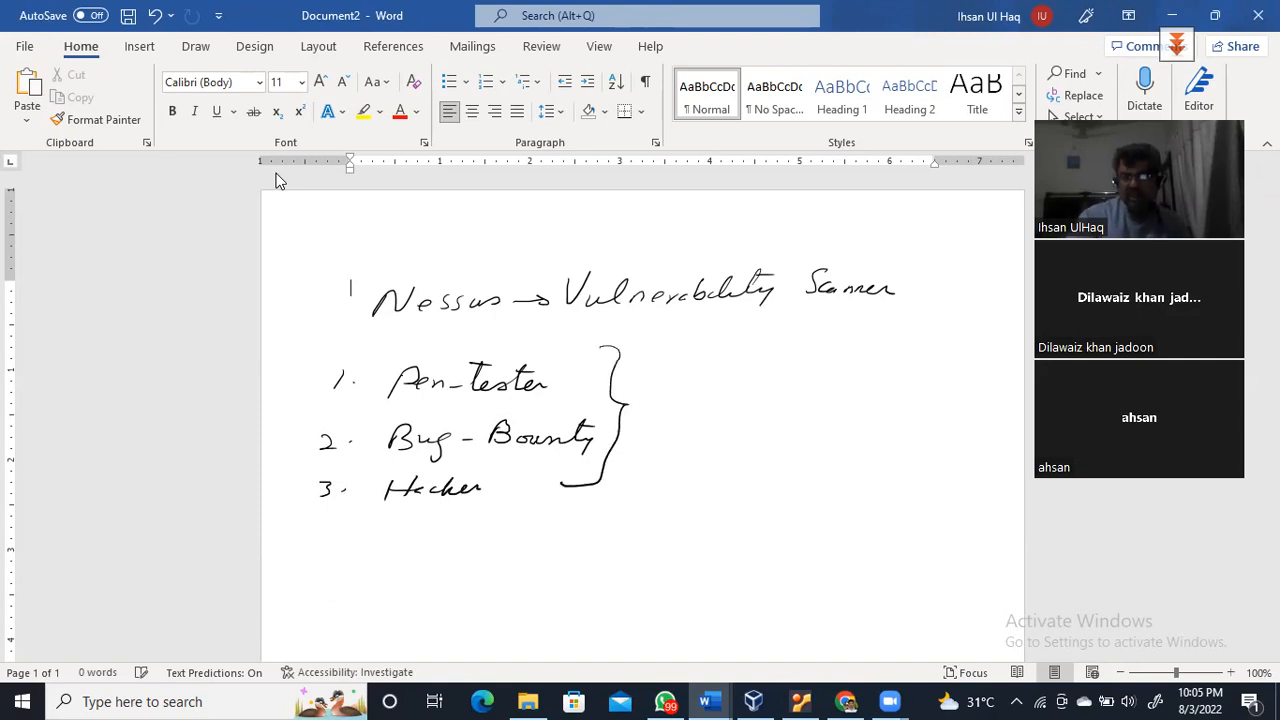
mouse_move(652, 392)
left_mouse_down()
mouse_move(676, 393)
mouse_move(666, 410)
left_mouse_up()
left_click_drag(722, 378, 700, 410)
left_click_drag(700, 396, 733, 404)
mouse_move(737, 404)
left_mouse_down()
mouse_move(822, 381)
mouse_move(848, 404)
left_mouse_up()
left_click_drag(850, 396, 1004, 418)
left_click_drag(930, 392, 1000, 390)
mouse_move(699, 430)
left_mouse_down()
mouse_move(798, 442)
mouse_move(852, 426)
mouse_move(864, 446)
mouse_move(930, 434)
left_mouse_up()
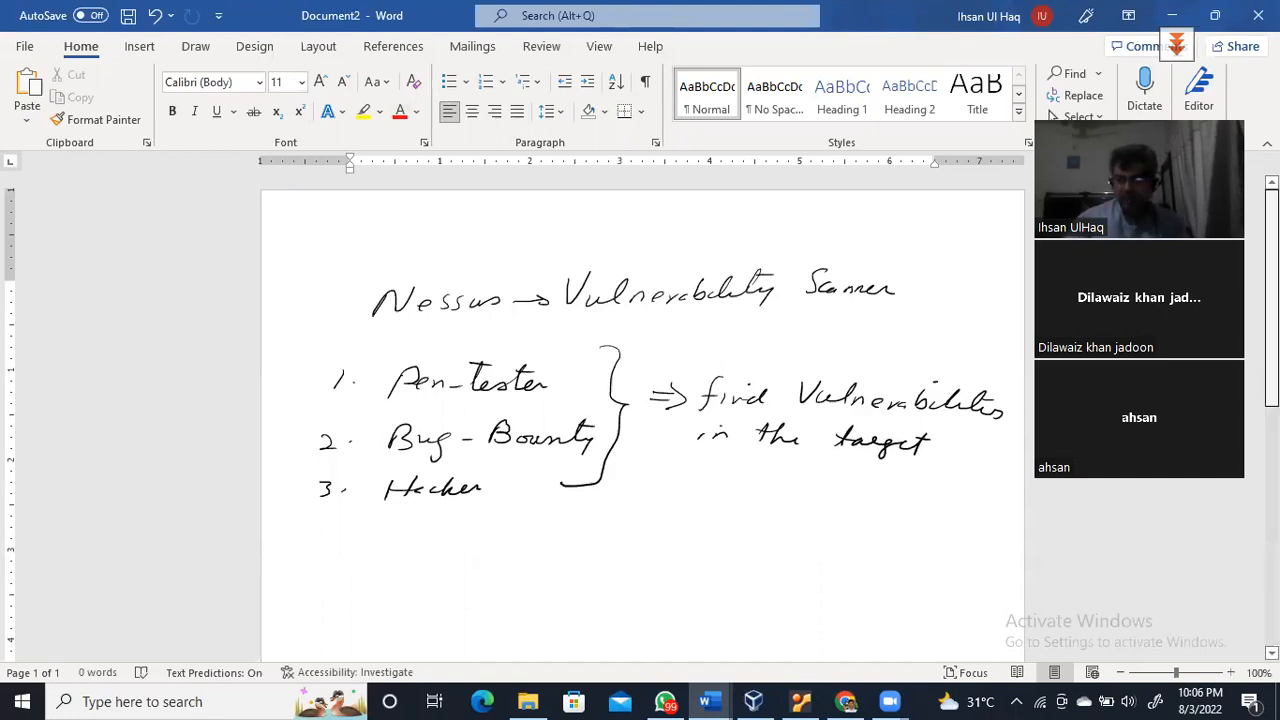
Scroll down and handwrite the 'Nessus Install' heading below the list
scroll(640, 420, "down", 3)
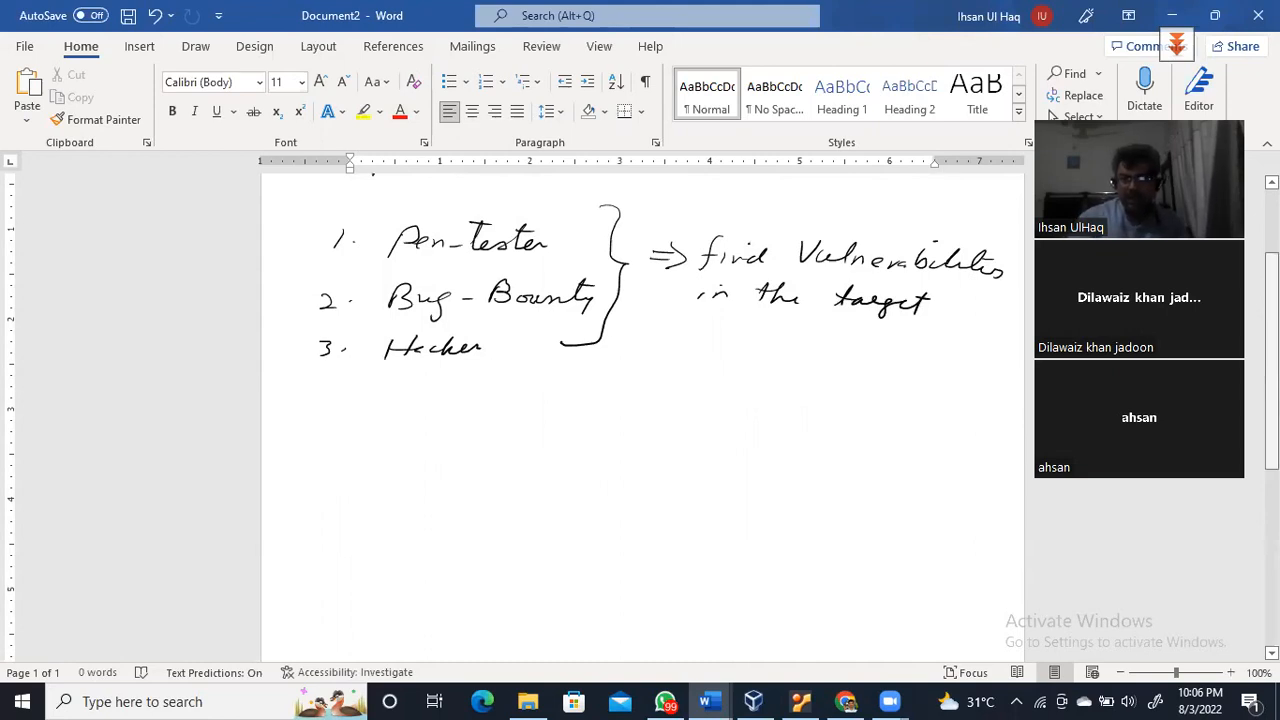
mouse_move(356, 440)
left_mouse_down()
mouse_move(366, 422)
mouse_move(492, 434)
mouse_move(582, 420)
mouse_move(562, 410)
mouse_move(494, 446)
mouse_move(578, 444)
left_mouse_up()
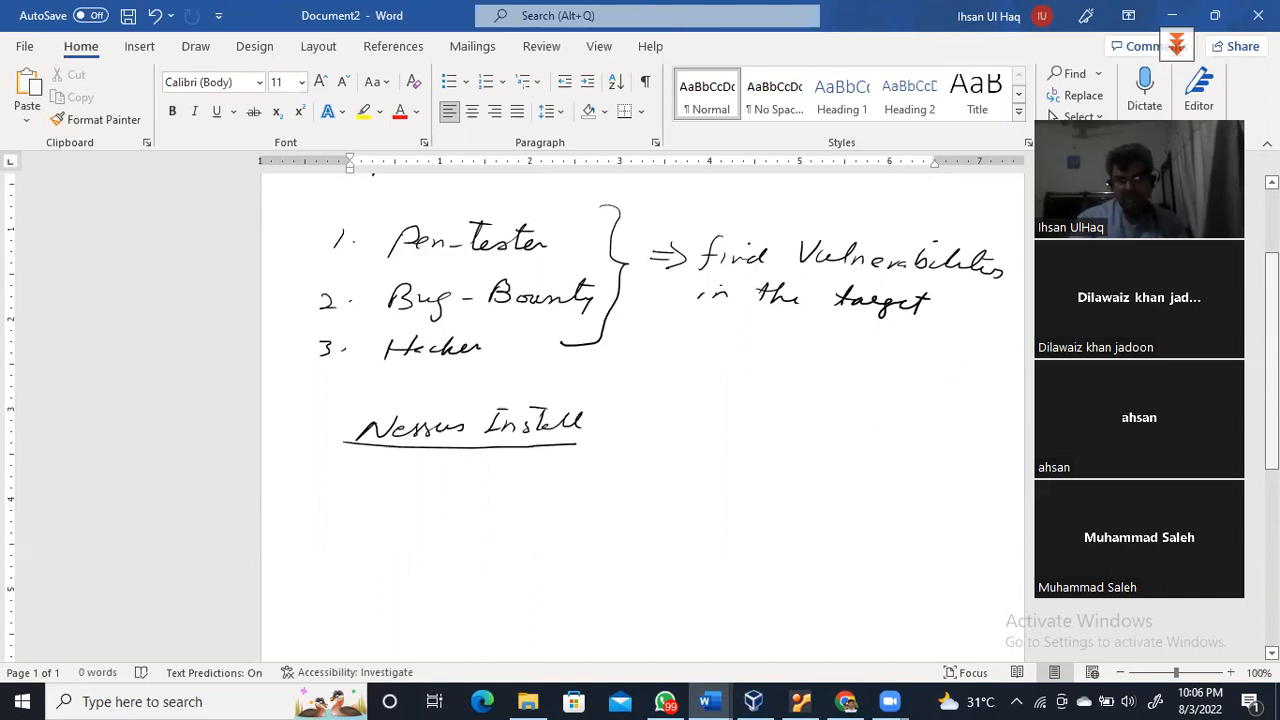
Extend the heading with an arrow and 'Video' after 'Nessus Install'
left_click_drag(608, 424, 634, 424)
mouse_move(625, 417)
left_mouse_down()
mouse_move(637, 424)
mouse_move(624, 430)
left_mouse_up()
mouse_move(659, 408)
left_mouse_down()
mouse_move(663, 428)
mouse_move(681, 407)
left_mouse_up()
mouse_move(687, 415)
left_mouse_down()
mouse_move(685, 427)
mouse_move(712, 427)
mouse_move(720, 405)
left_mouse_up()
left_click_drag(726, 422, 740, 420)
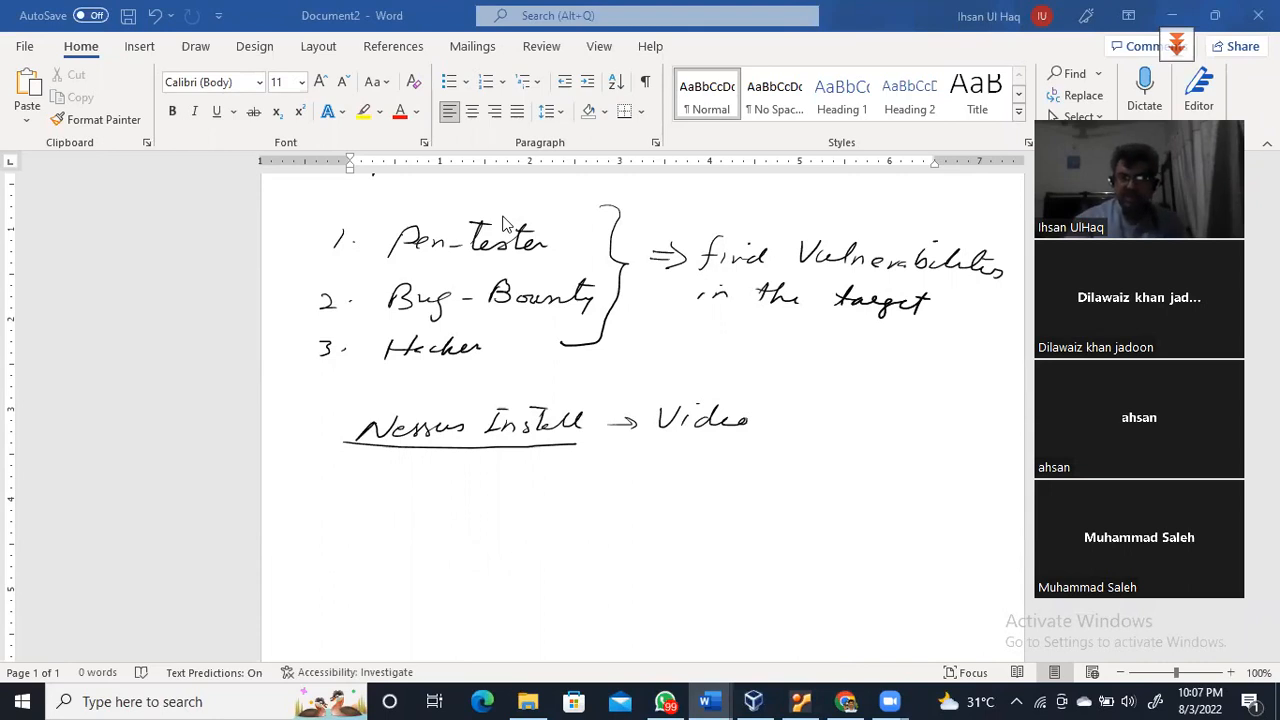
Write the numbered point '1. known Network →' beneath the heading
left_click_drag(419, 484, 413, 495)
left_click(425, 491)
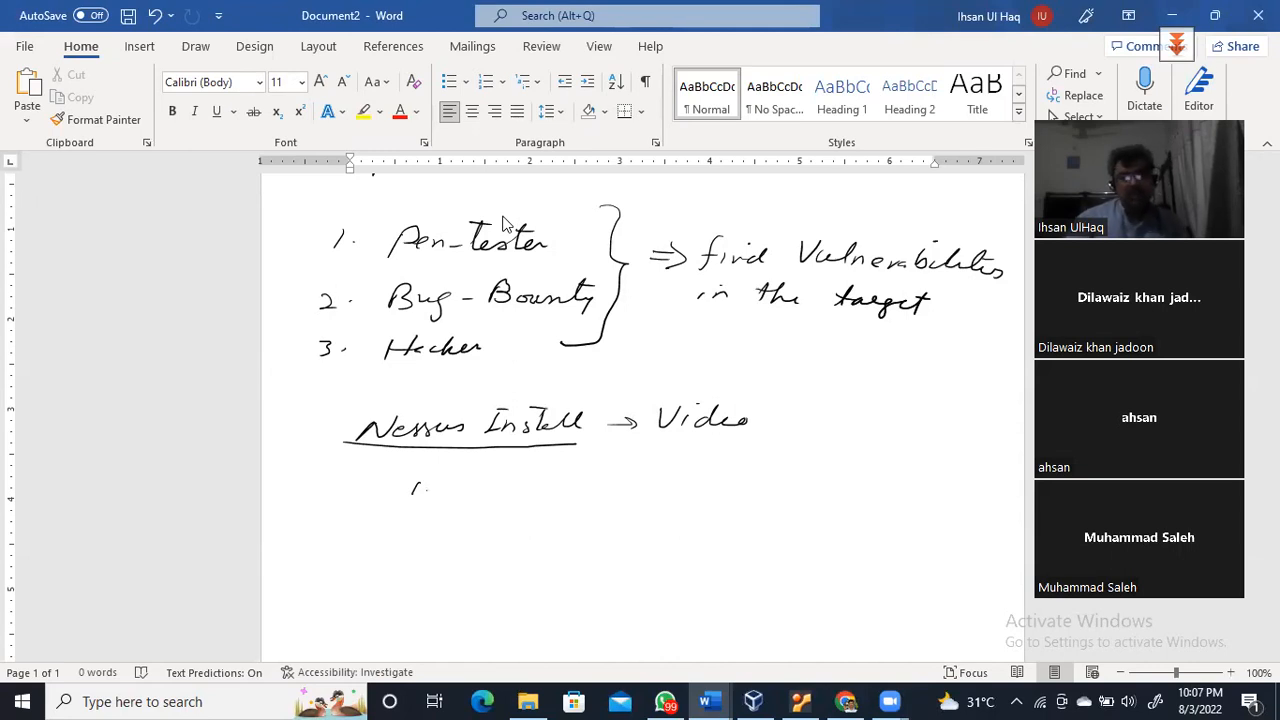
mouse_move(457, 464)
left_mouse_down()
mouse_move(446, 487)
mouse_move(604, 484)
mouse_move(650, 466)
mouse_move(642, 484)
left_mouse_up()
mouse_move(644, 478)
left_mouse_down()
mouse_move(782, 456)
mouse_move(794, 480)
mouse_move(890, 462)
mouse_move(912, 482)
mouse_move(900, 480)
left_mouse_up()
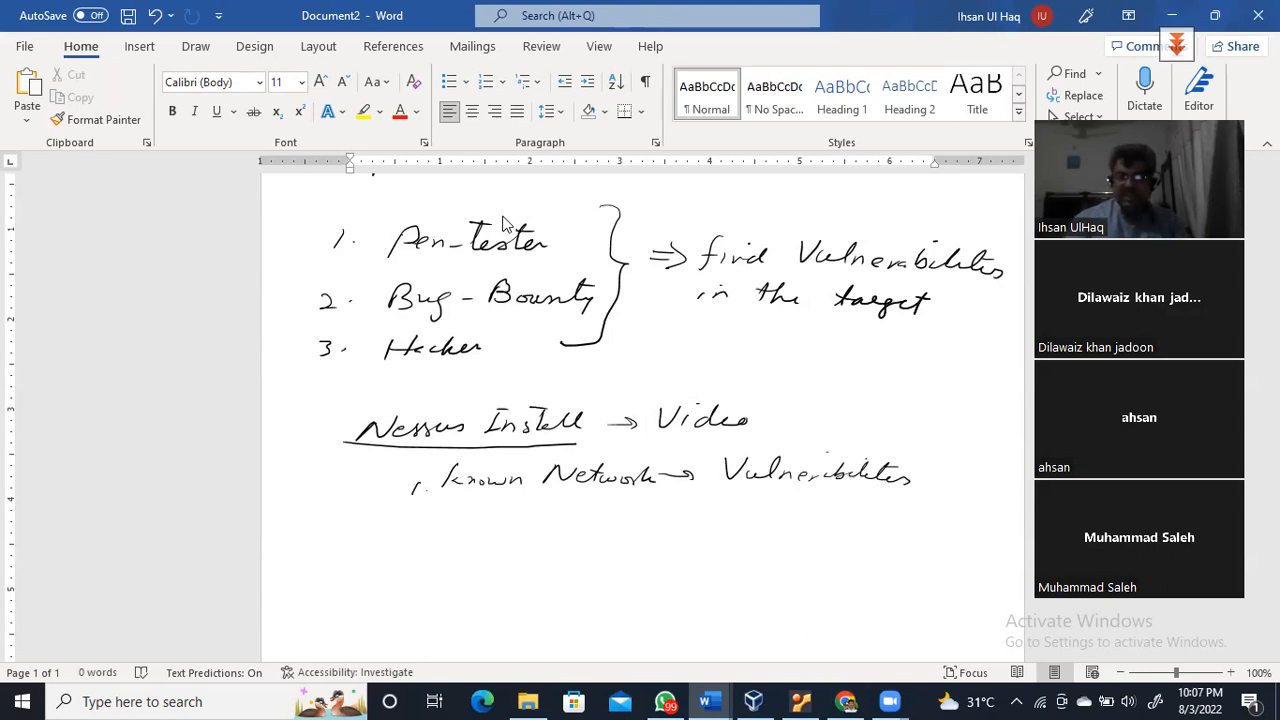
Label 'Local Network' in the margin and write an underlined 'Remote Network' below it
mouse_move(278, 454)
left_mouse_down()
mouse_move(290, 483)
mouse_move(324, 482)
left_mouse_up()
mouse_move(322, 472)
left_mouse_down()
mouse_move(344, 480)
mouse_move(346, 466)
left_mouse_up()
mouse_move(268, 520)
left_mouse_down()
mouse_move(300, 498)
mouse_move(310, 508)
left_mouse_up()
mouse_move(312, 496)
left_mouse_down()
mouse_move(320, 512)
mouse_move(375, 500)
mouse_move(352, 522)
left_mouse_up()
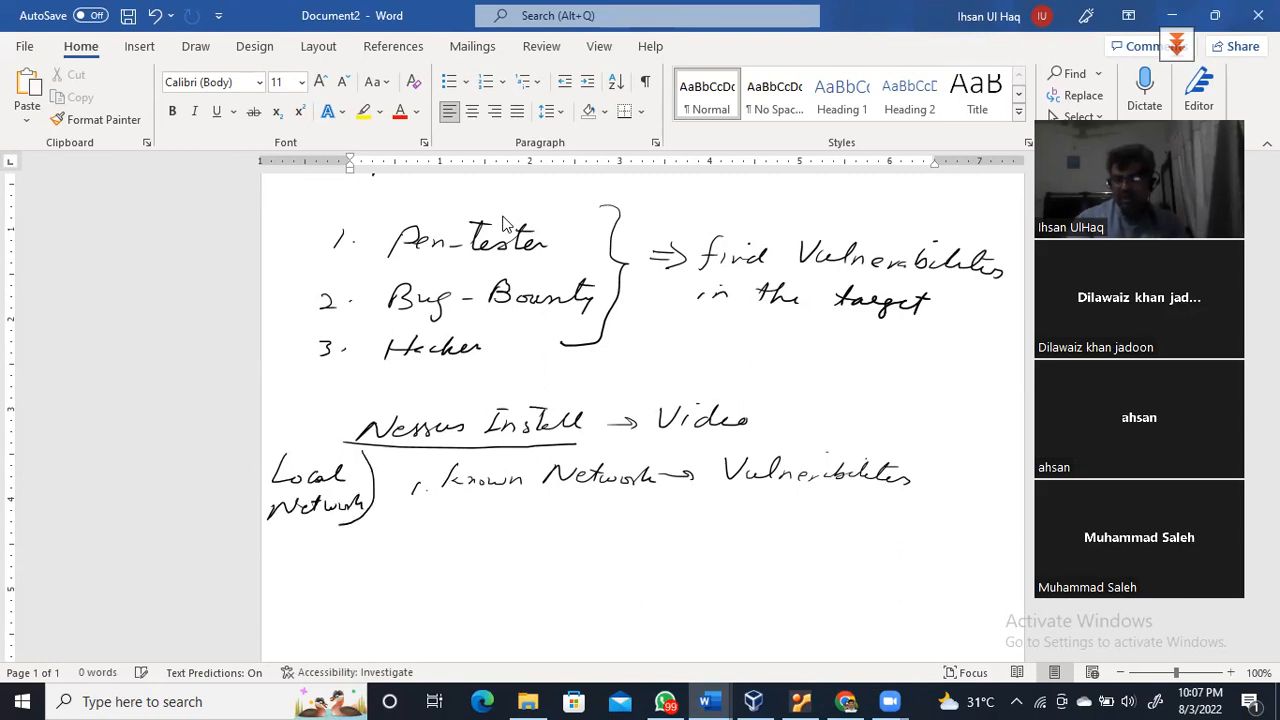
mouse_move(288, 566)
left_mouse_down()
mouse_move(282, 592)
mouse_move(378, 582)
left_mouse_up()
left_click_drag(356, 566, 504, 562)
left_click_drag(504, 550, 518, 566)
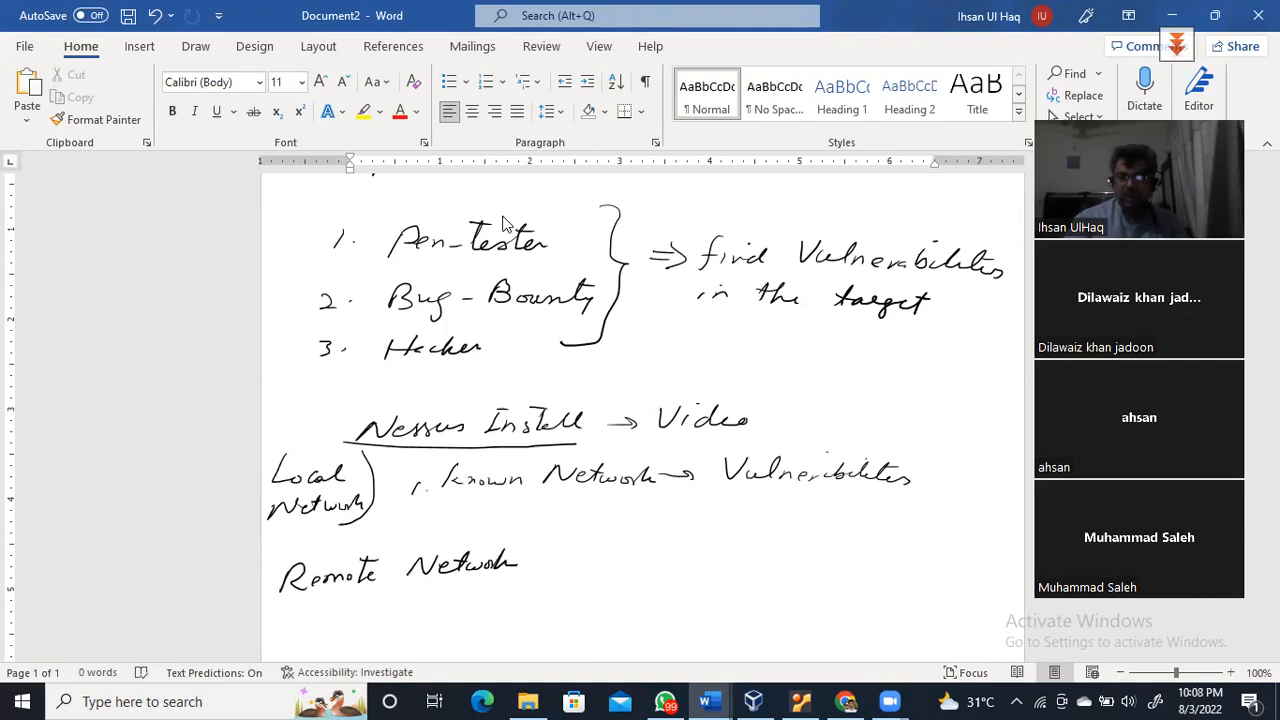
left_click_drag(279, 603, 500, 577)
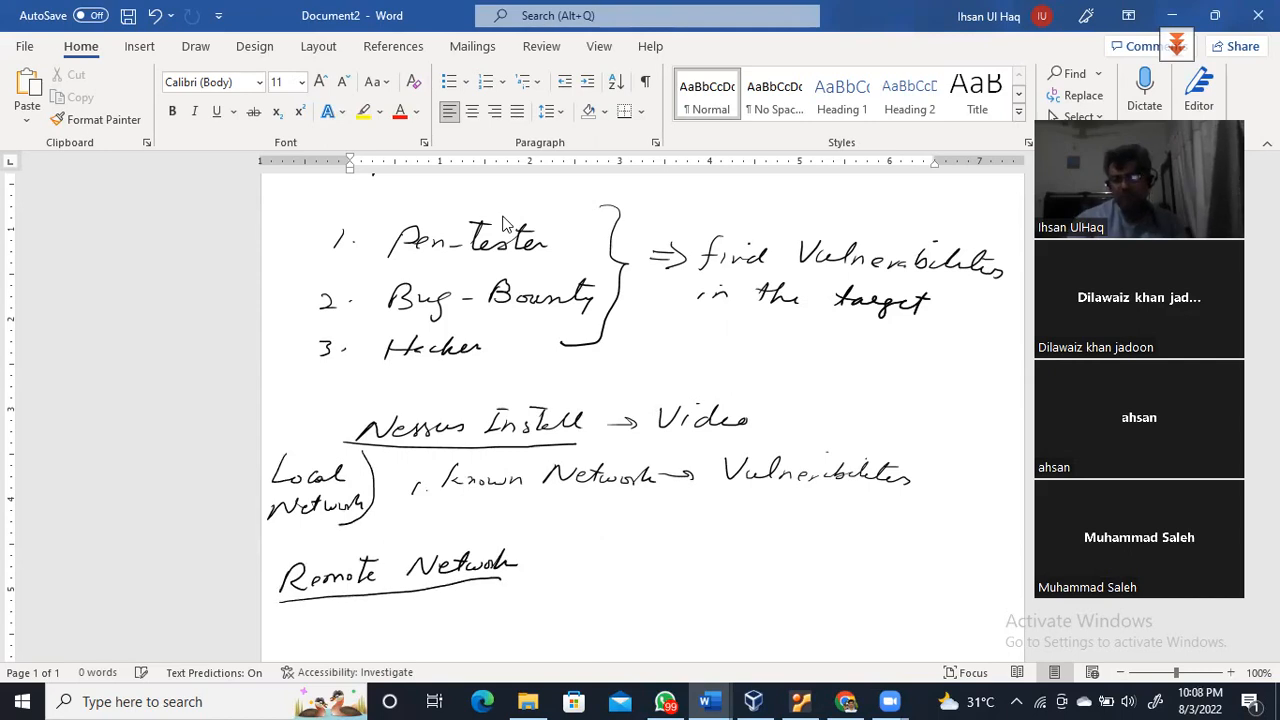
Draw an arrow from 'Remote Network' to a sketched network diagram of a box, lines and a node
left_click_drag(568, 533, 530, 558)
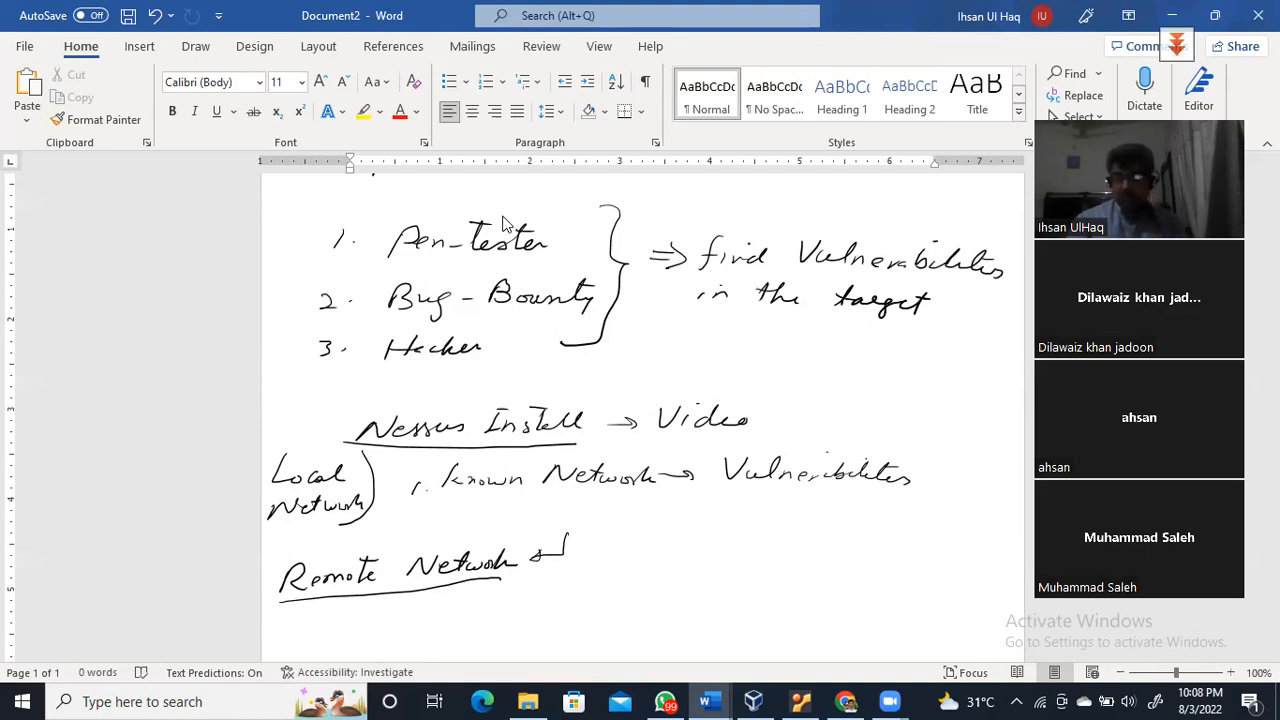
mouse_move(680, 541)
left_mouse_down()
mouse_move(663, 577)
mouse_move(773, 546)
mouse_move(745, 577)
left_mouse_up()
mouse_move(687, 572)
left_mouse_down()
mouse_move(625, 618)
mouse_move(682, 625)
left_mouse_up()
left_click_drag(756, 582, 734, 625)
left_click_drag(797, 572, 866, 574)
left_click_drag(773, 527, 752, 536)
left_click_drag(694, 500, 701, 541)
mouse_move(594, 612)
left_mouse_down()
mouse_move(636, 640)
mouse_move(568, 628)
mouse_move(614, 620)
left_mouse_up()
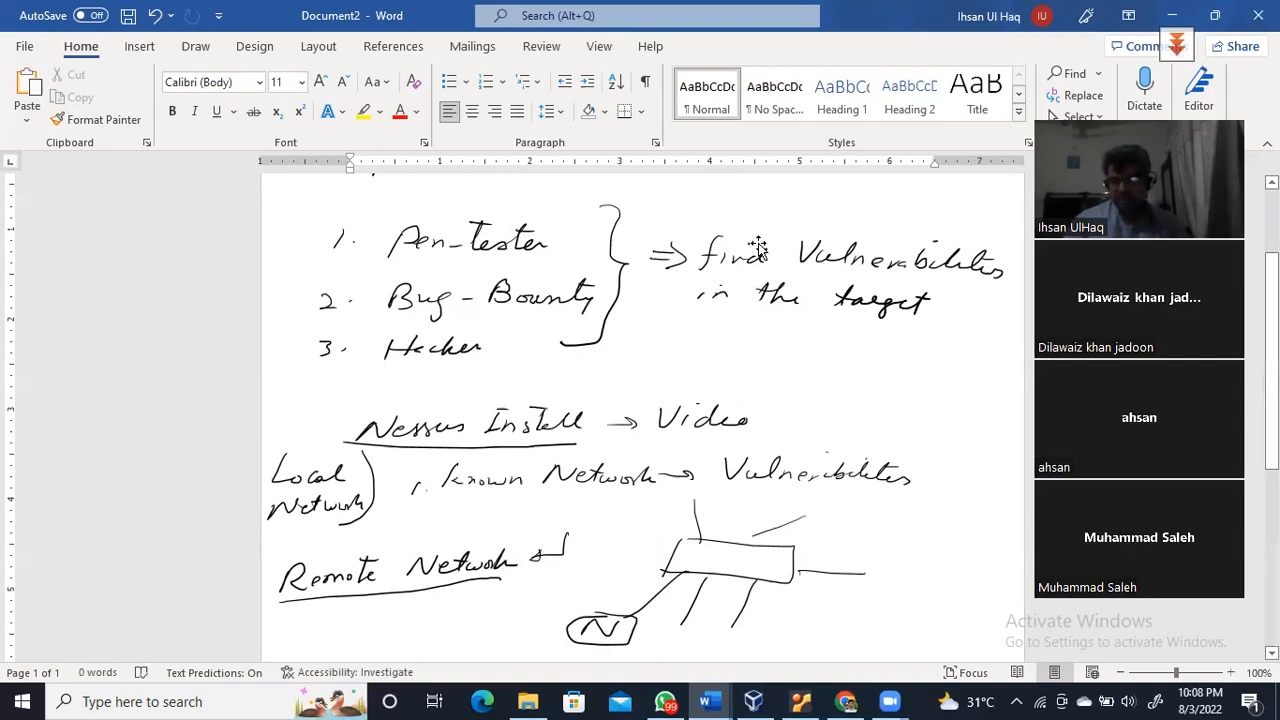
Start the Kali-Linux-2021.3 VM and dismiss its keyboard and mouse notices
left_click(755, 700)
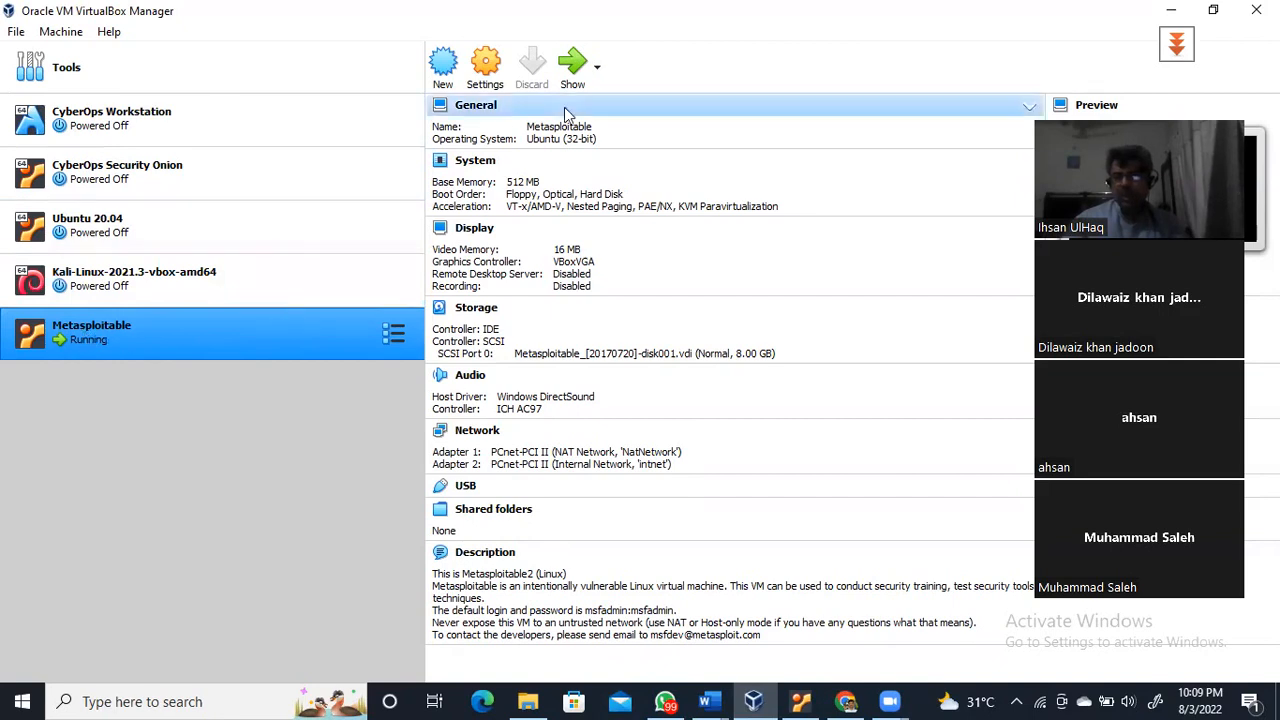
left_click(117, 280)
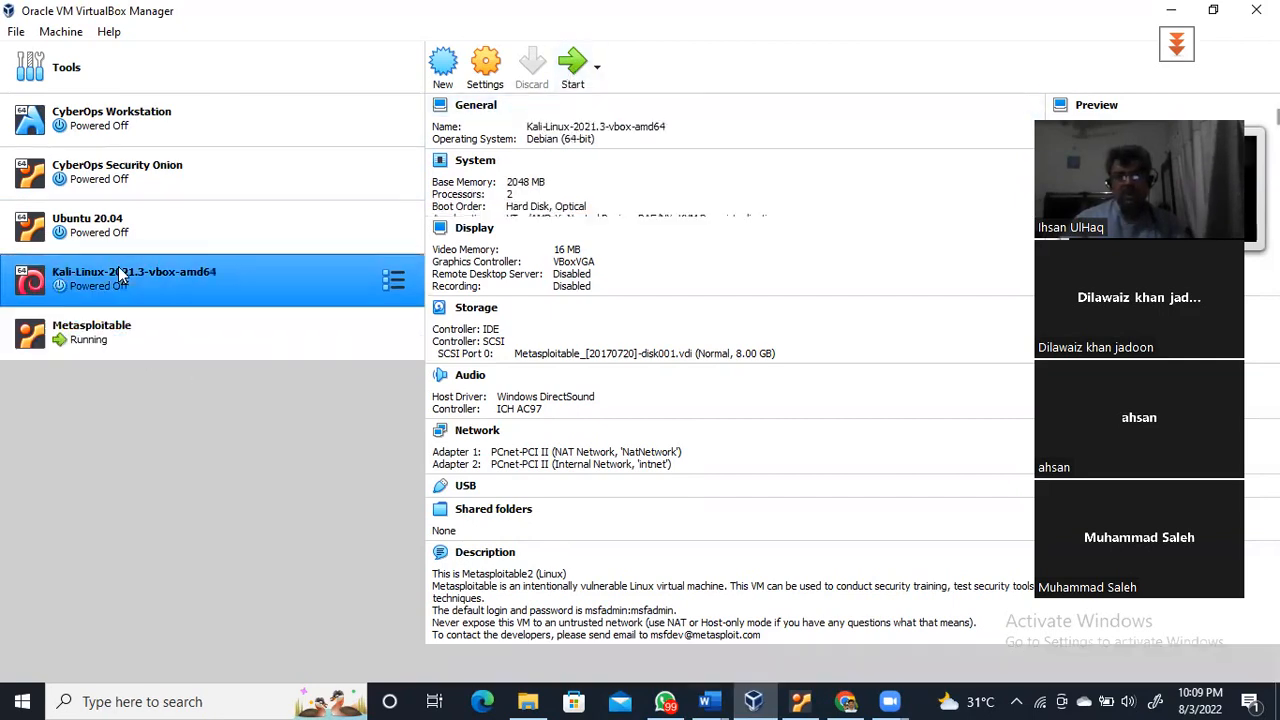
left_click(572, 64)
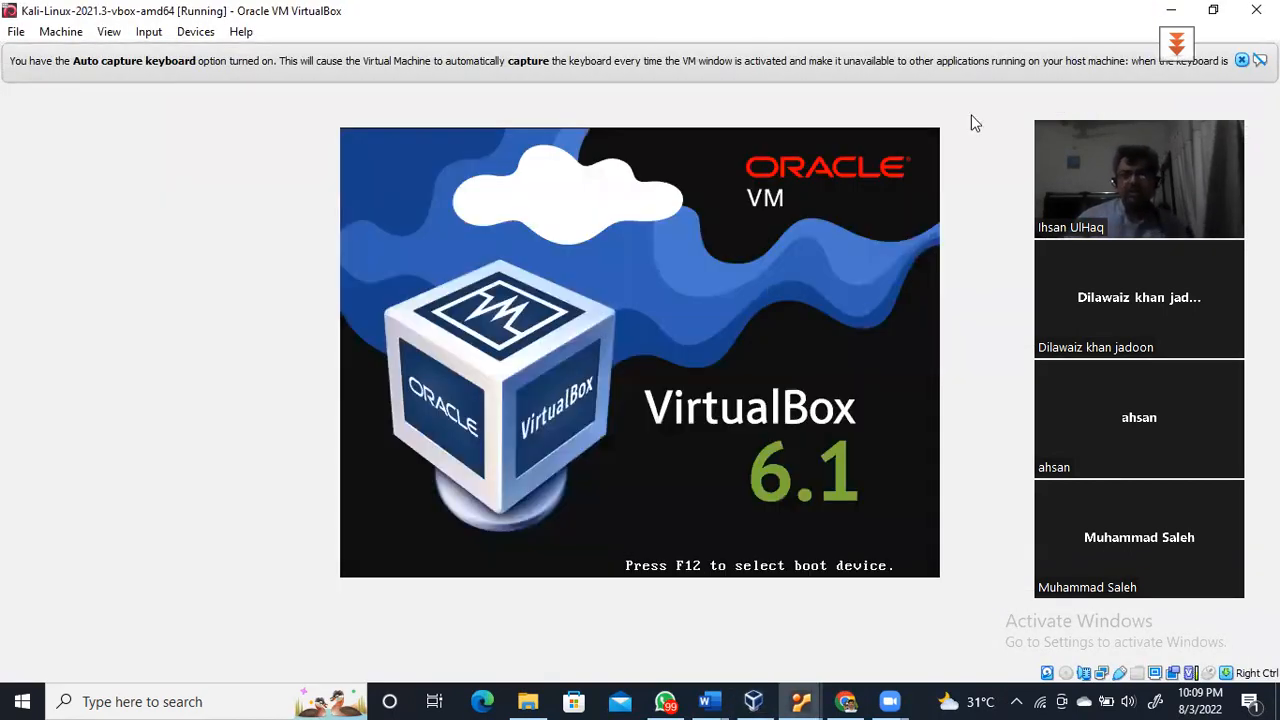
left_click(1243, 62)
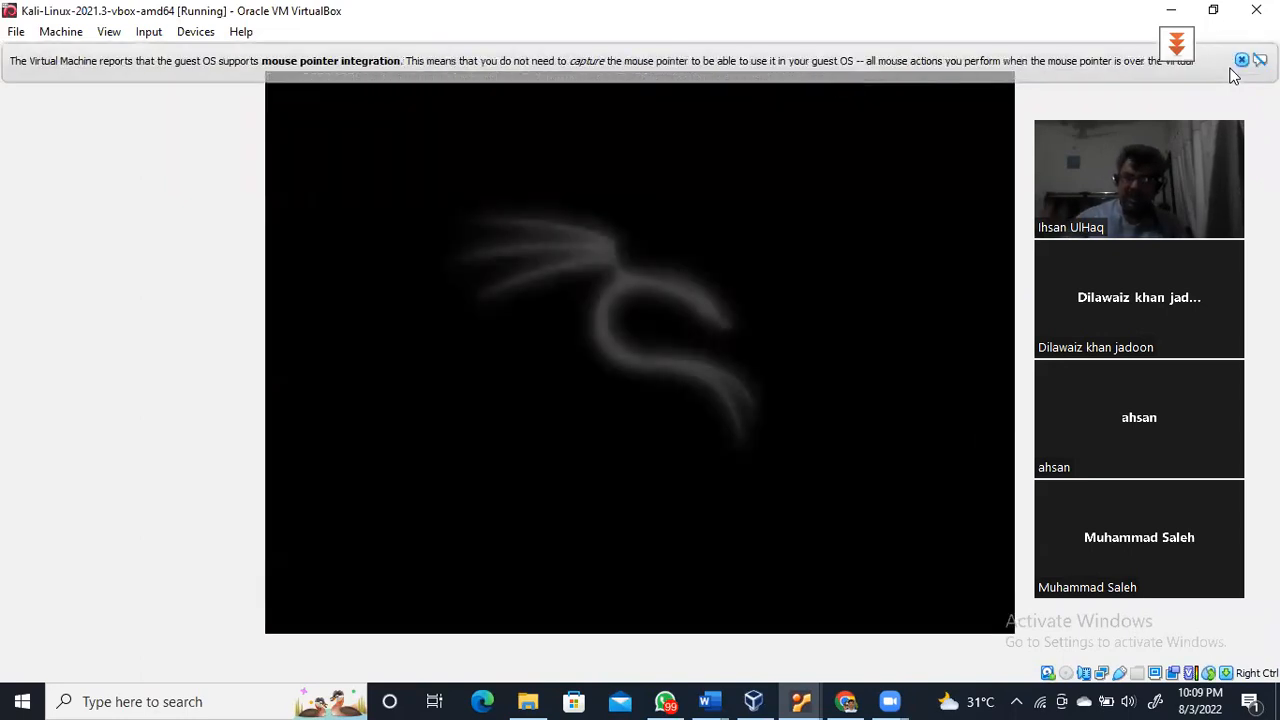
left_click(1242, 60)
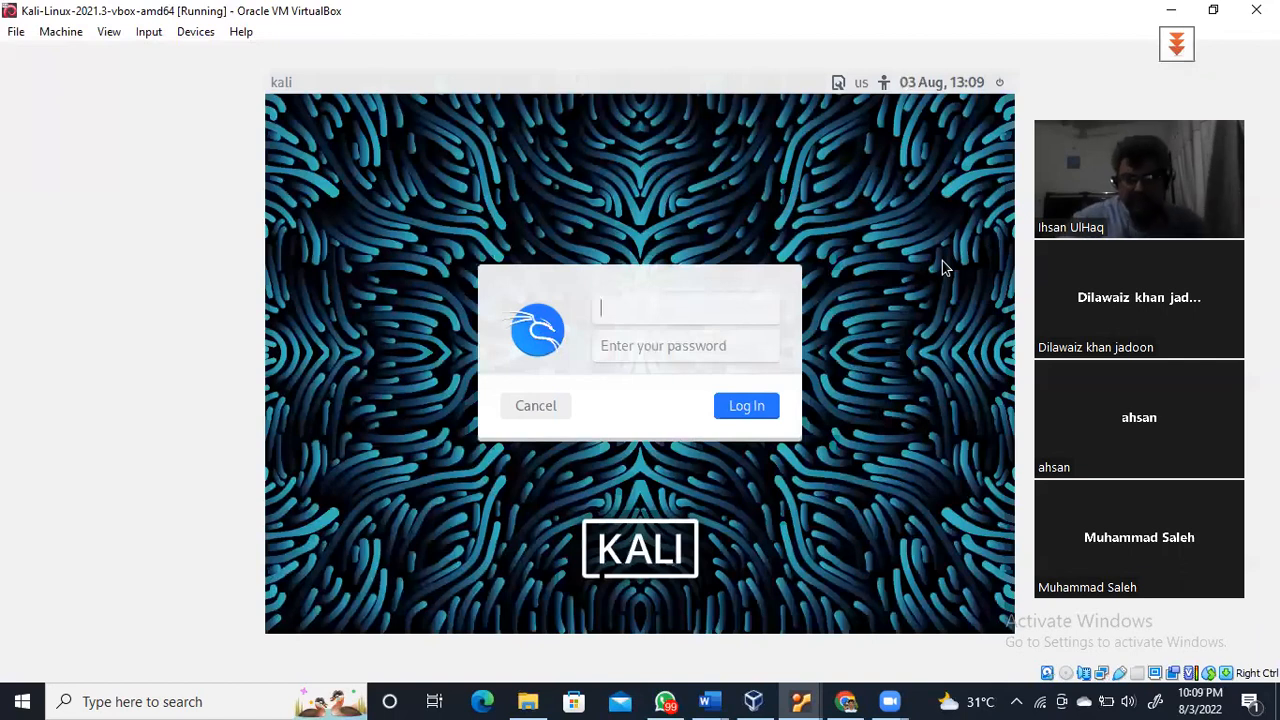
Log in to Kali as user kali with its password, then minimize the VM window
type("kali")
key("Tab")
type("kali")
key("Return")
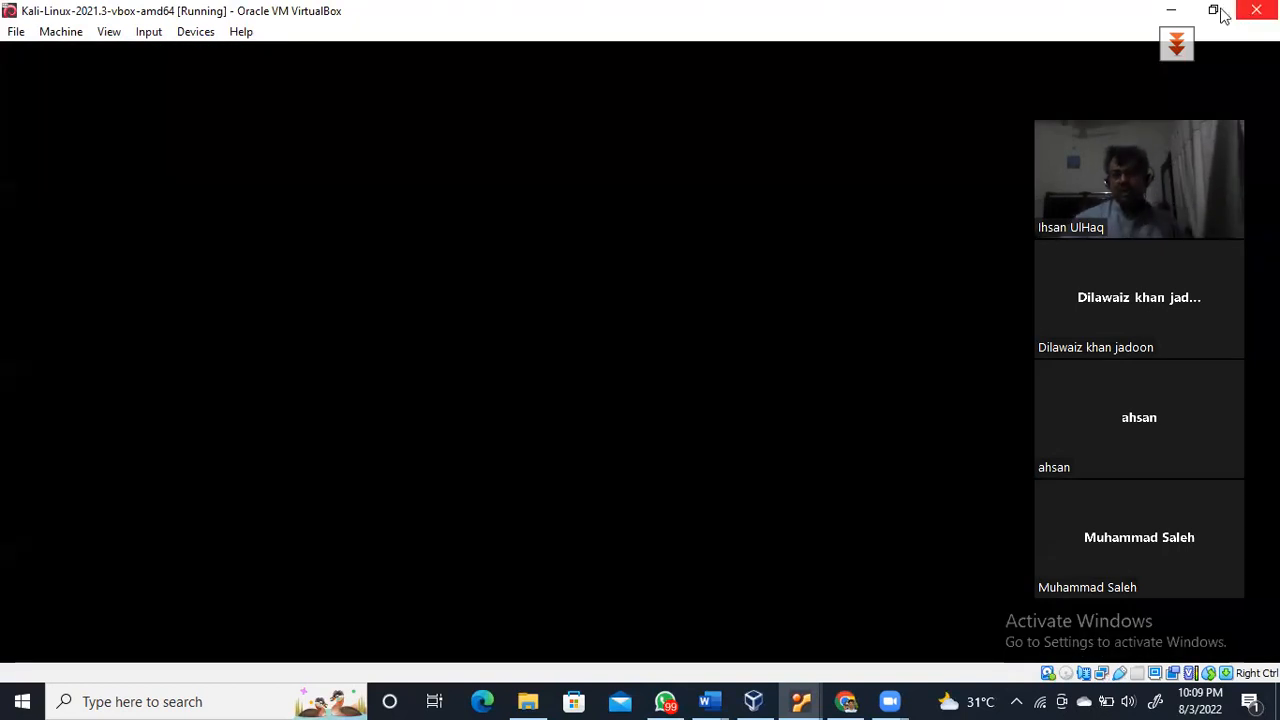
left_click(1172, 12)
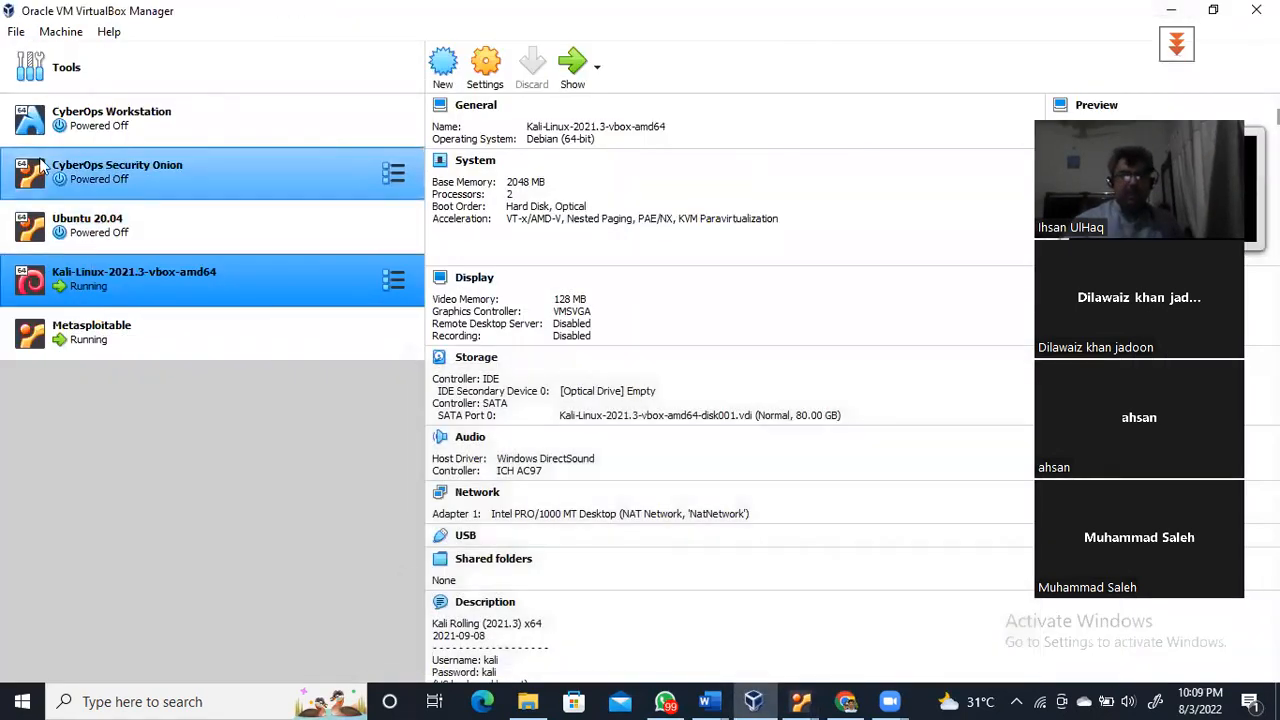
Bring up CyberOps Workstation, clear its notices, log in with the password, and return to the manager
left_click(105, 117)
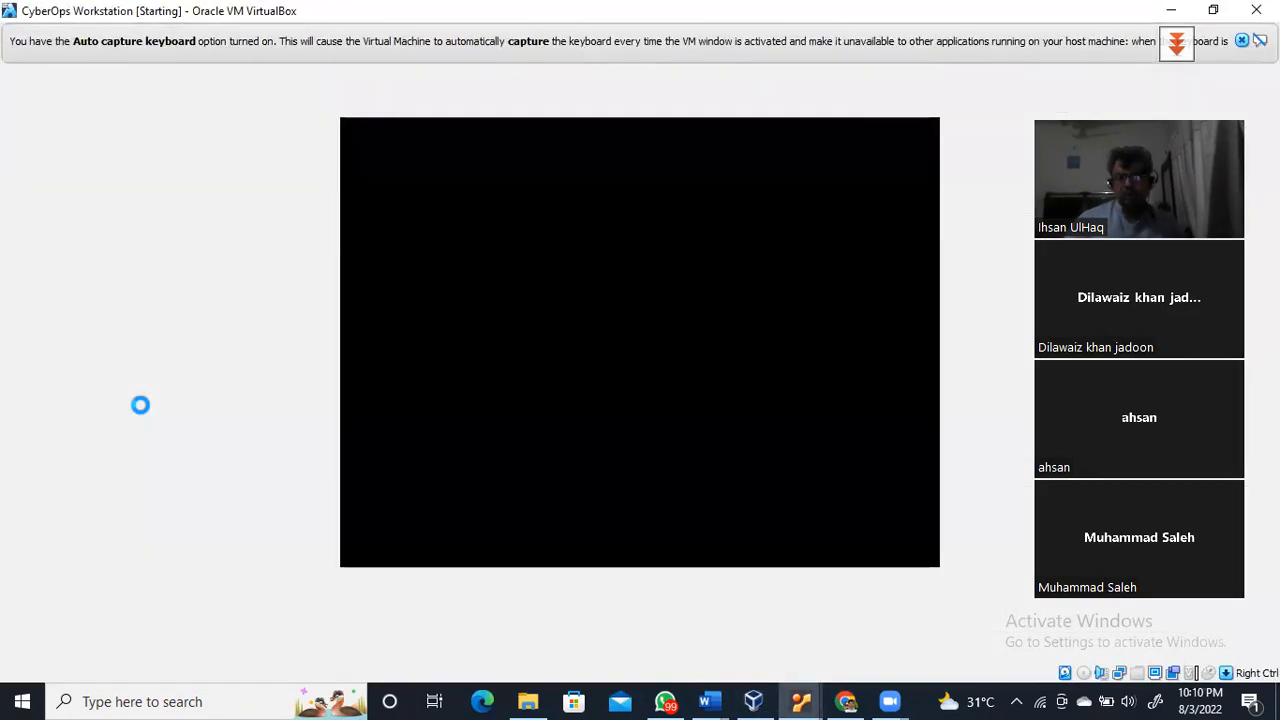
left_click(1242, 41)
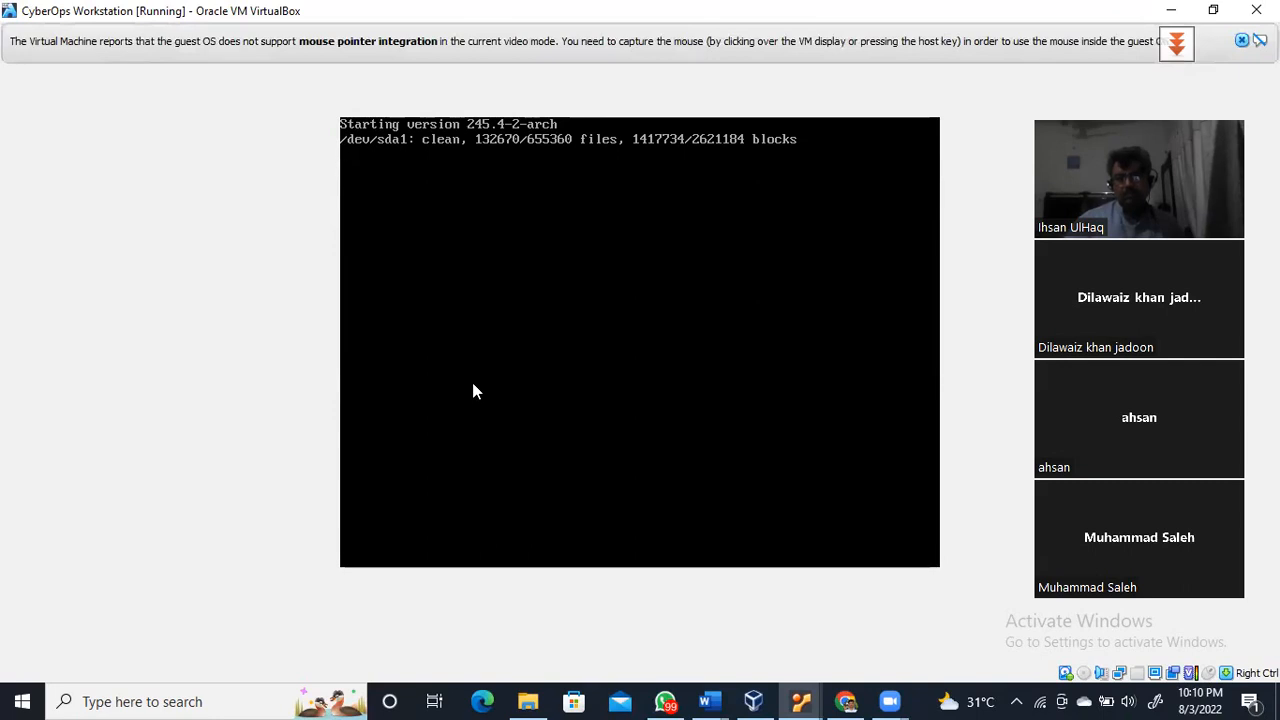
left_click(1241, 41)
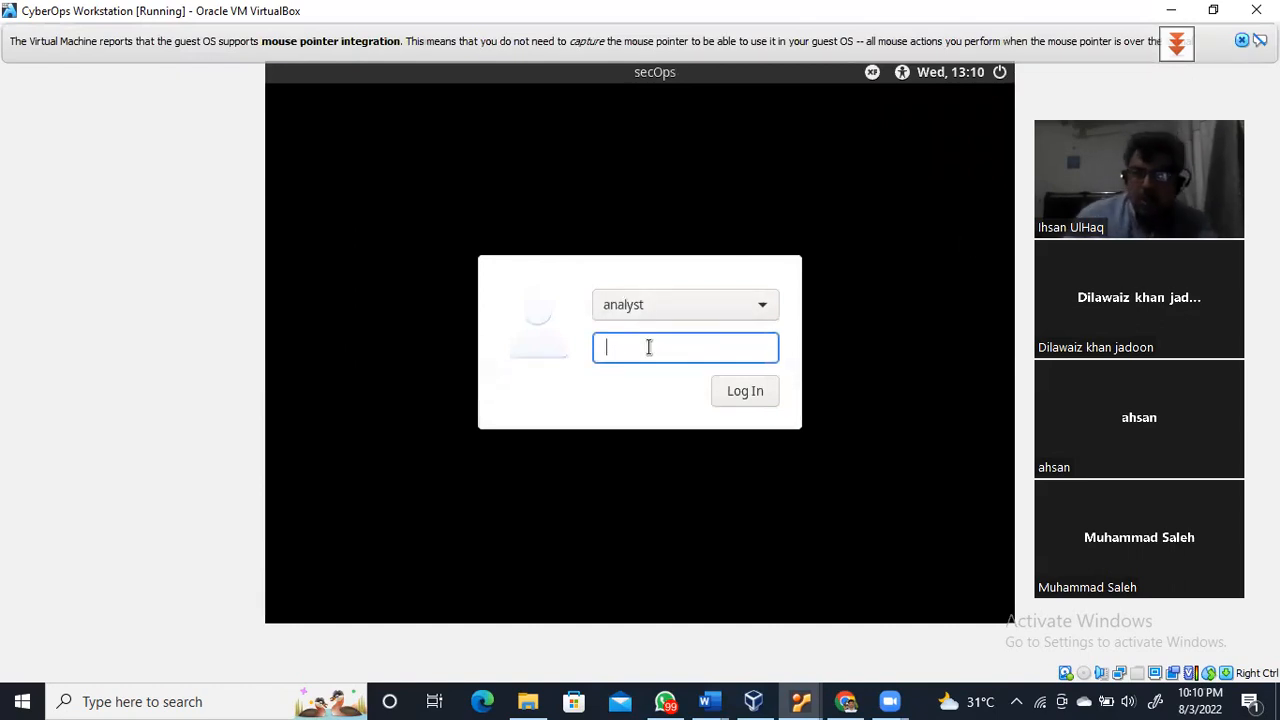
type("cyberop")
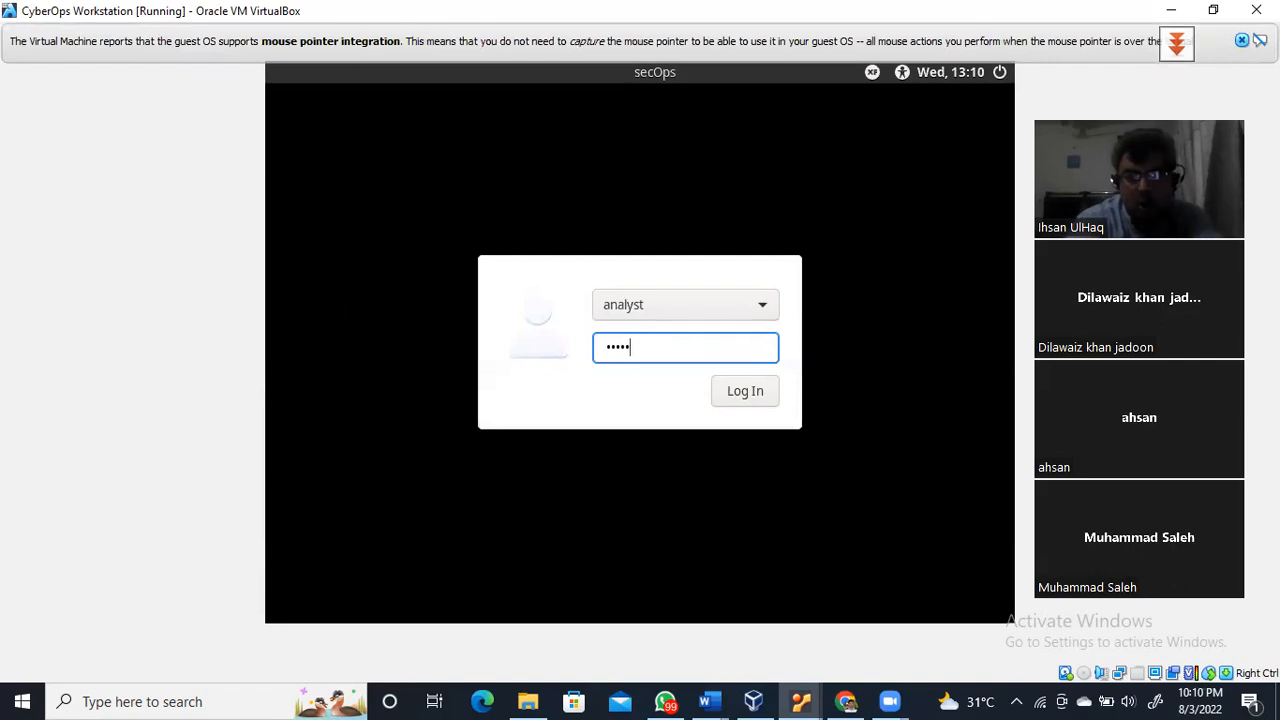
type("s")
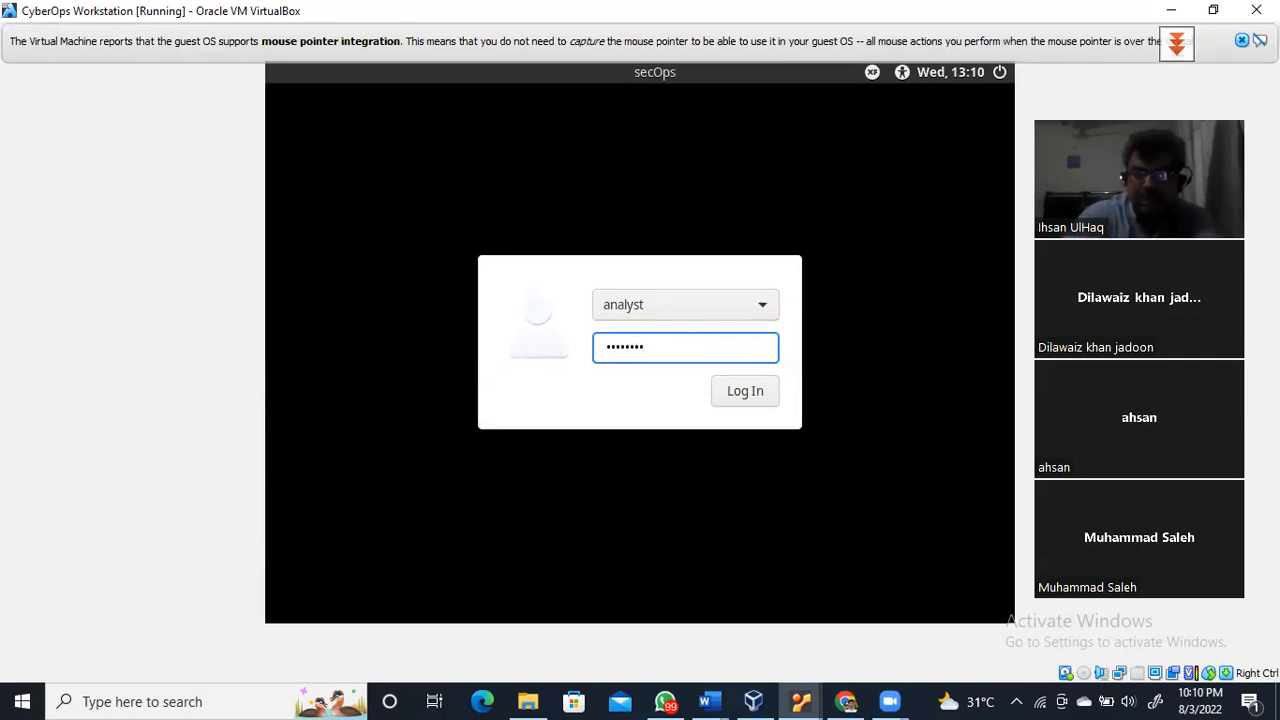
key("Return")
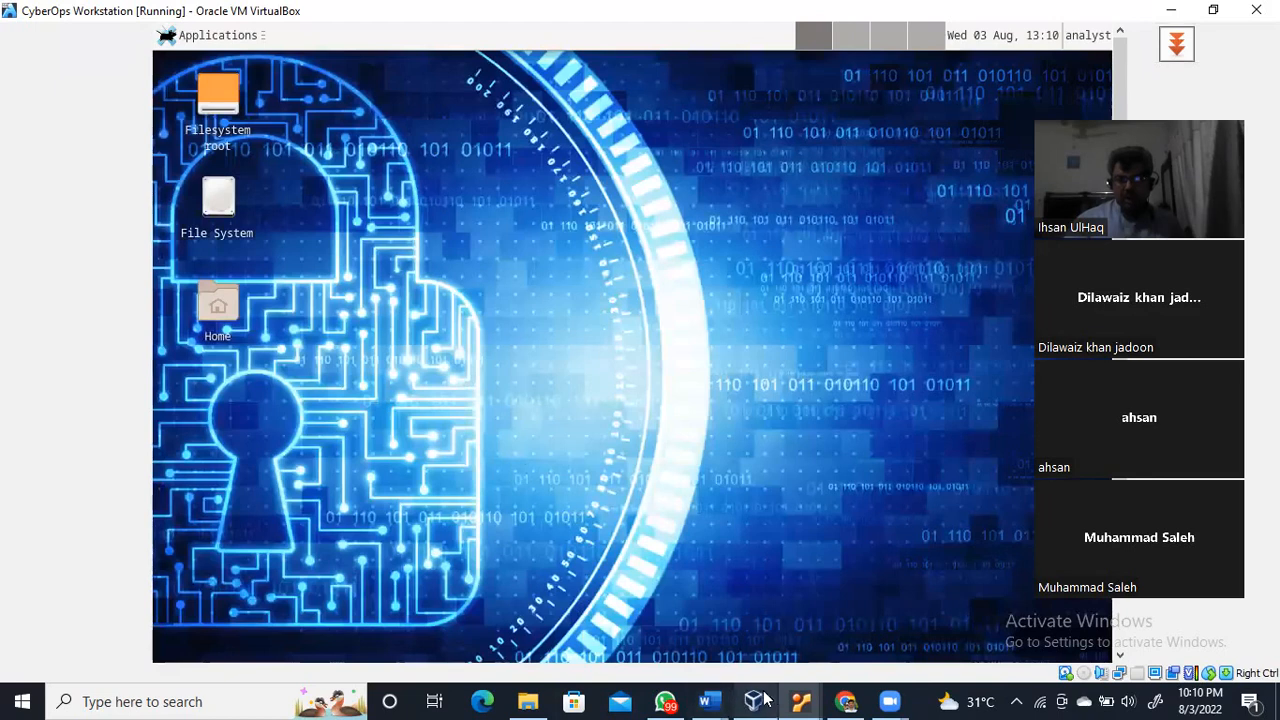
left_click(752, 700)
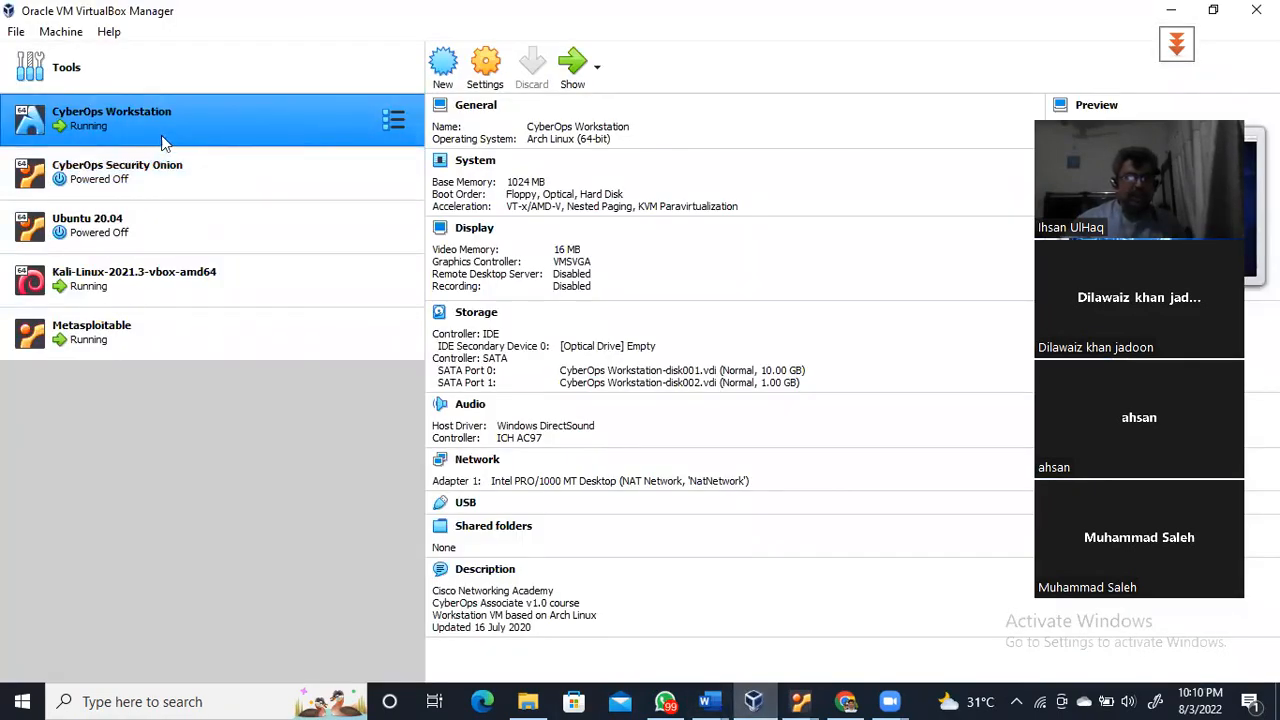
Start Ubuntu 20.04, dismiss its two notices, and minimize its console window
left_click(107, 231)
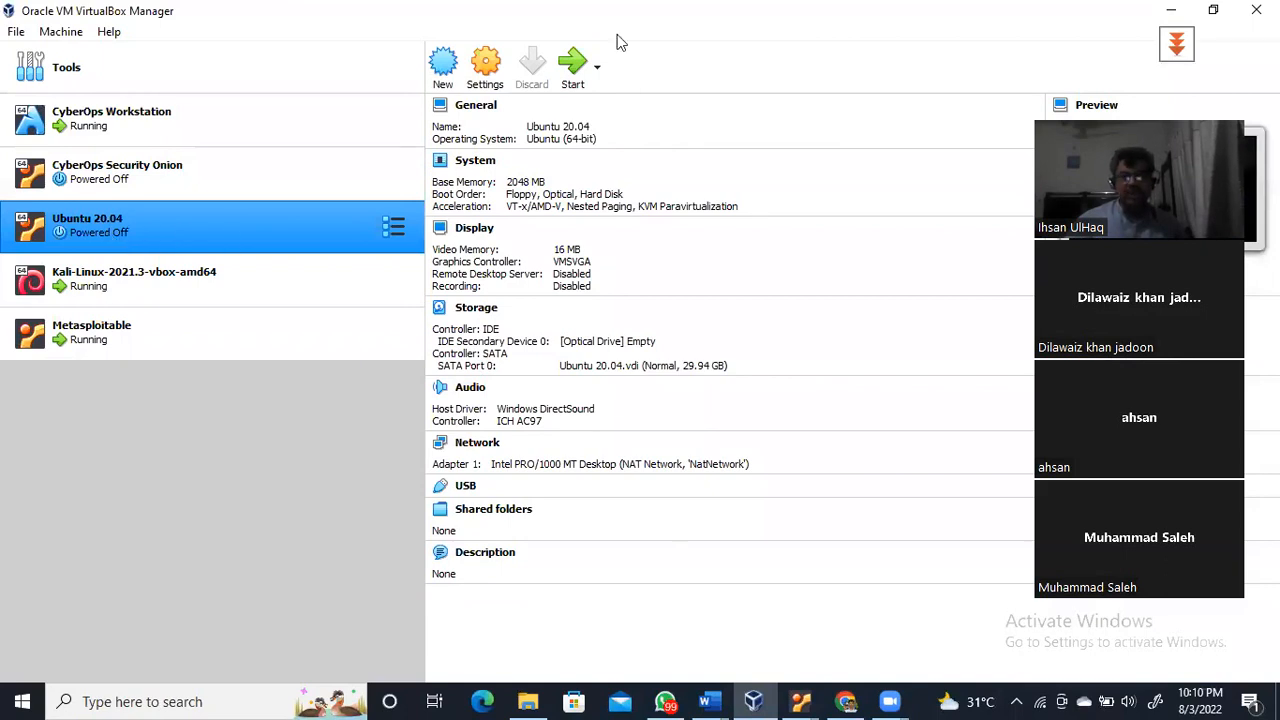
left_click(586, 94)
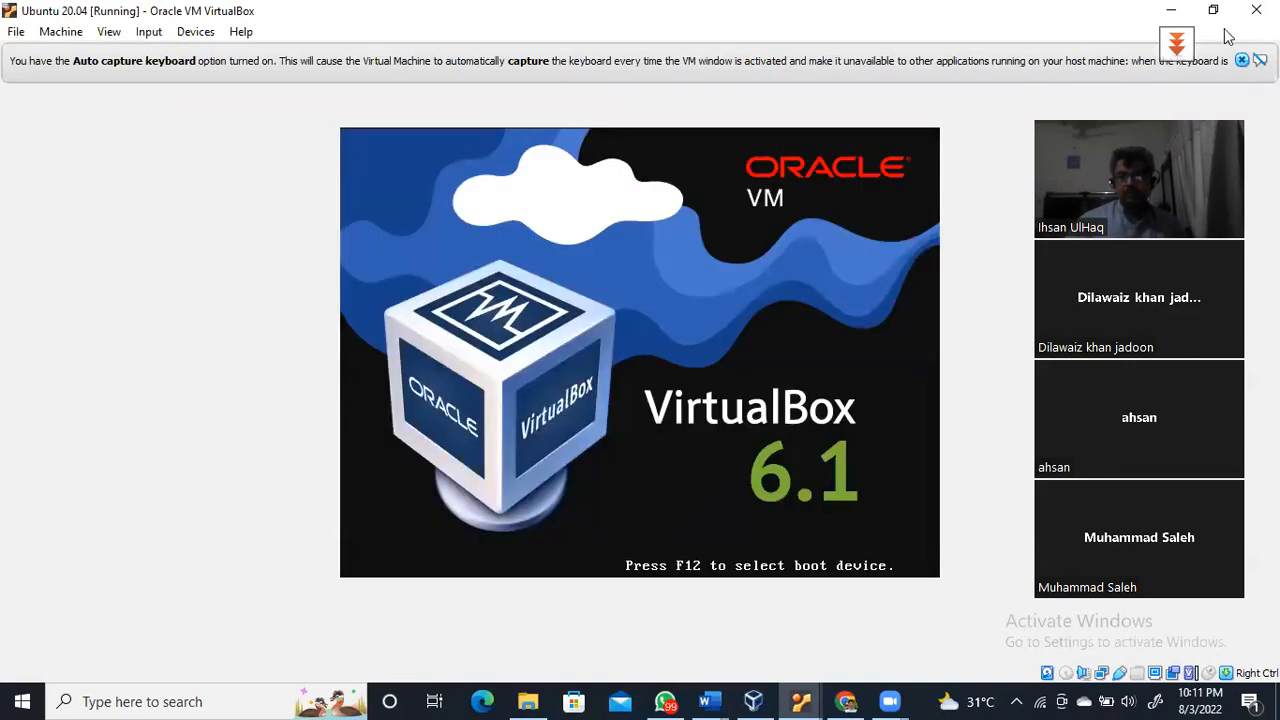
left_click(1242, 62)
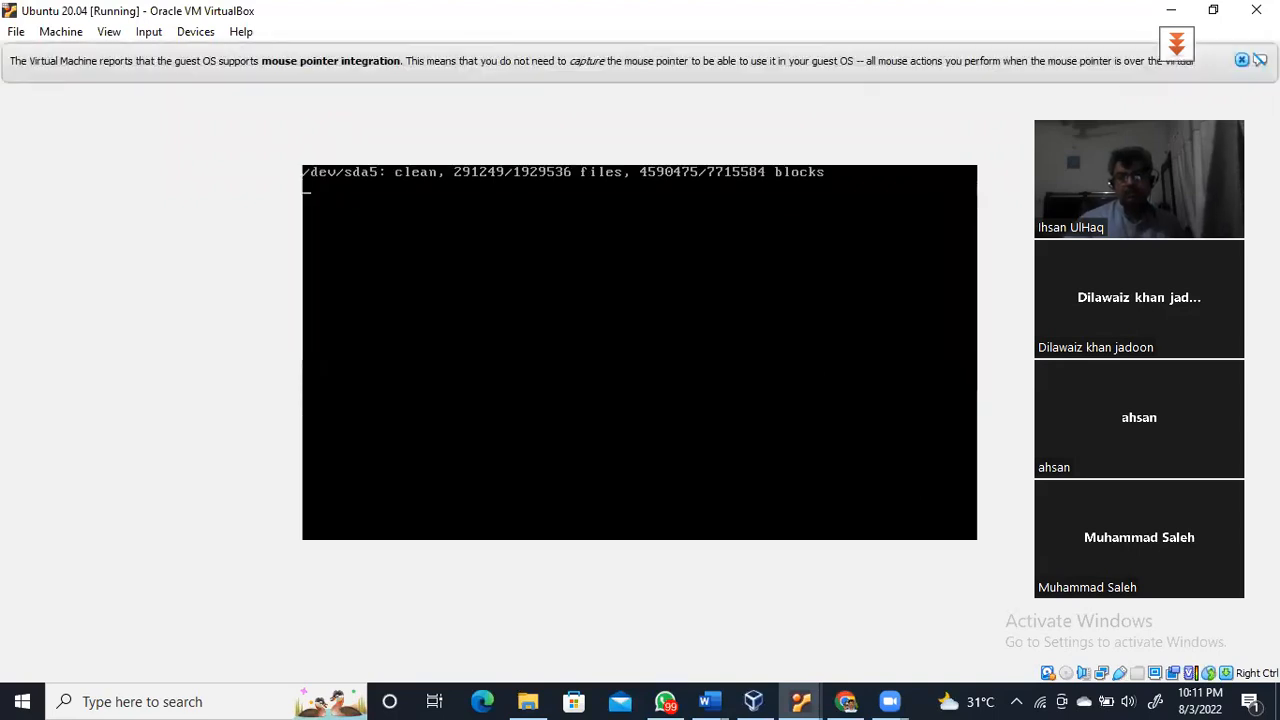
left_click(1242, 60)
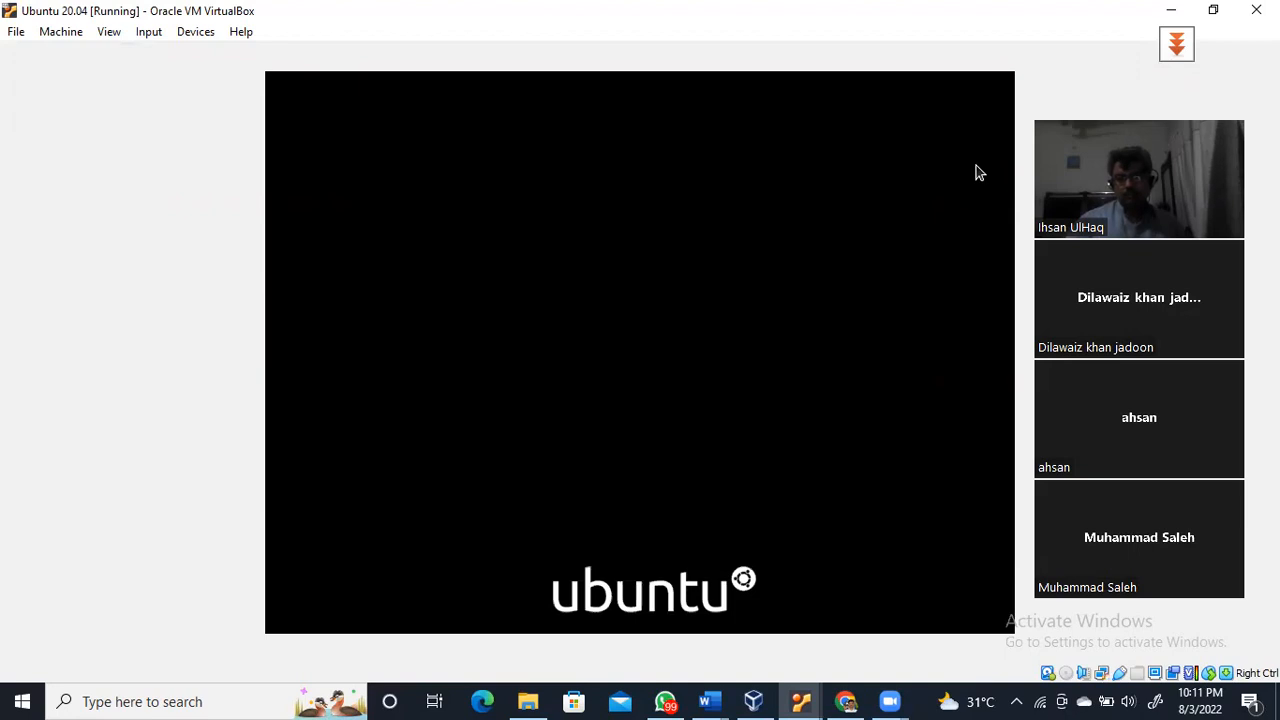
left_click(1168, 12)
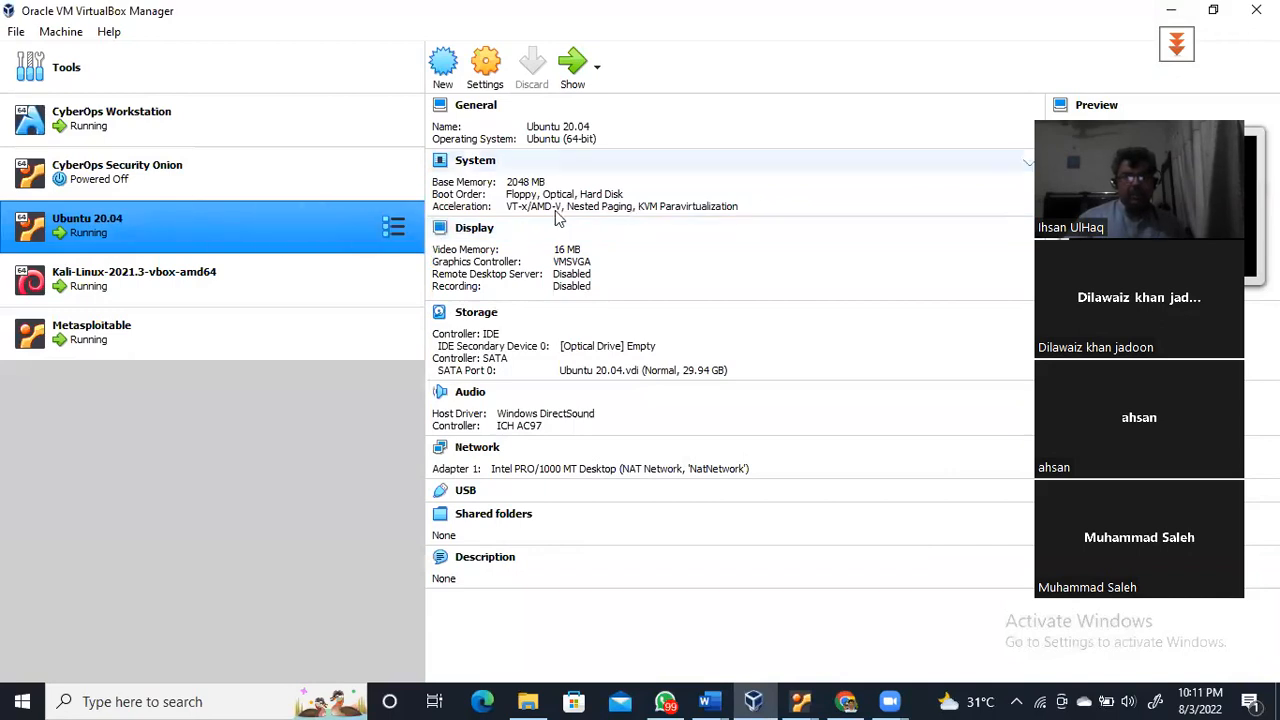
Inspect the details of all five VMs, then bring the running Ubuntu 20.04 window back
left_click(129, 104)
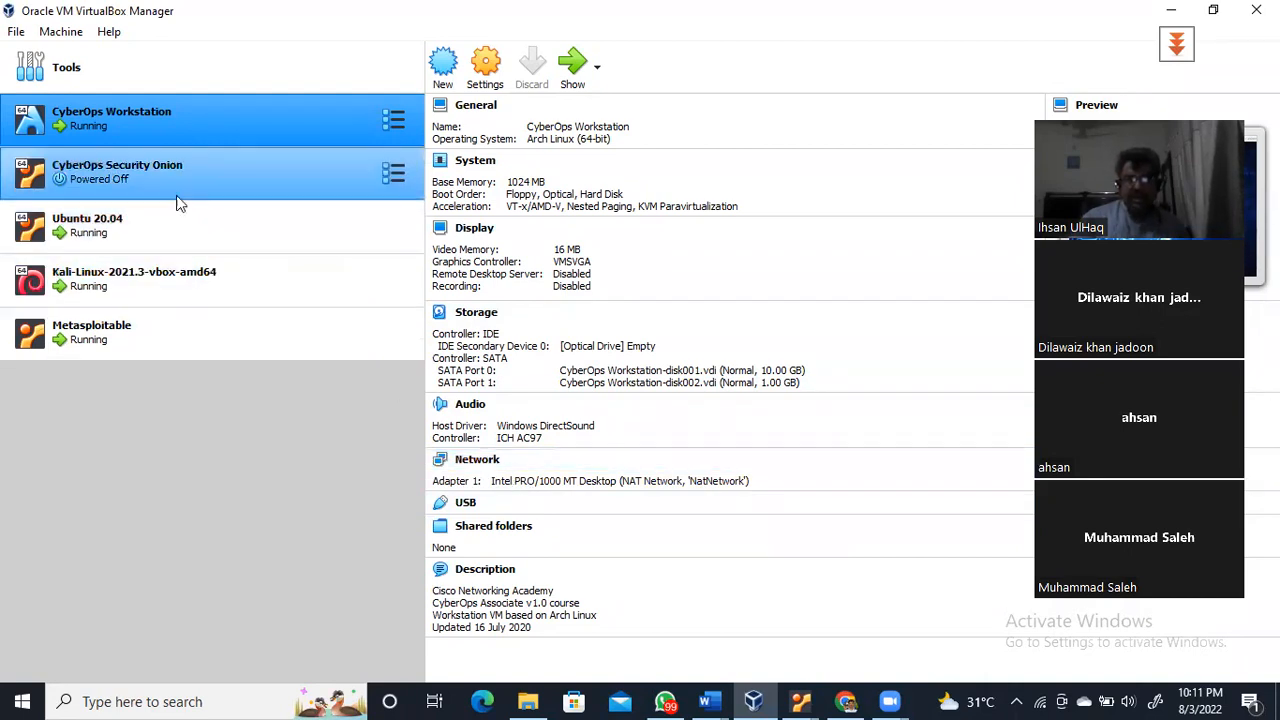
left_click(146, 174)
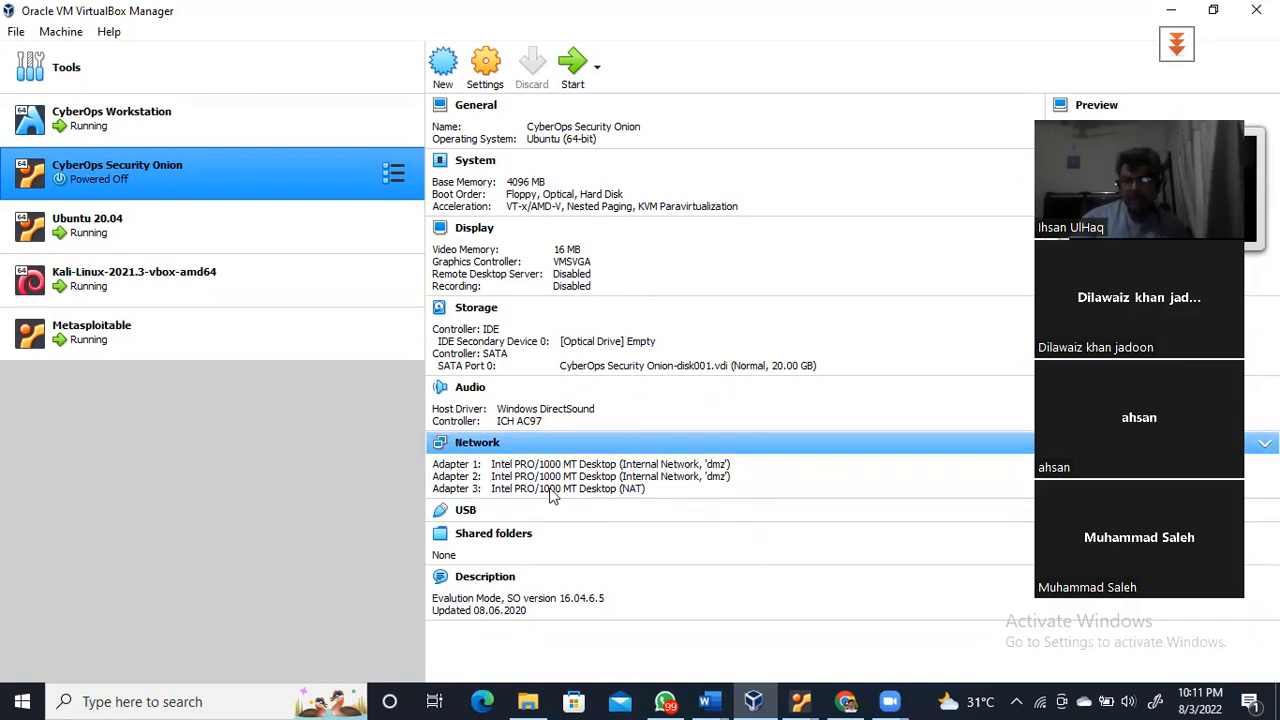
left_click(111, 220)
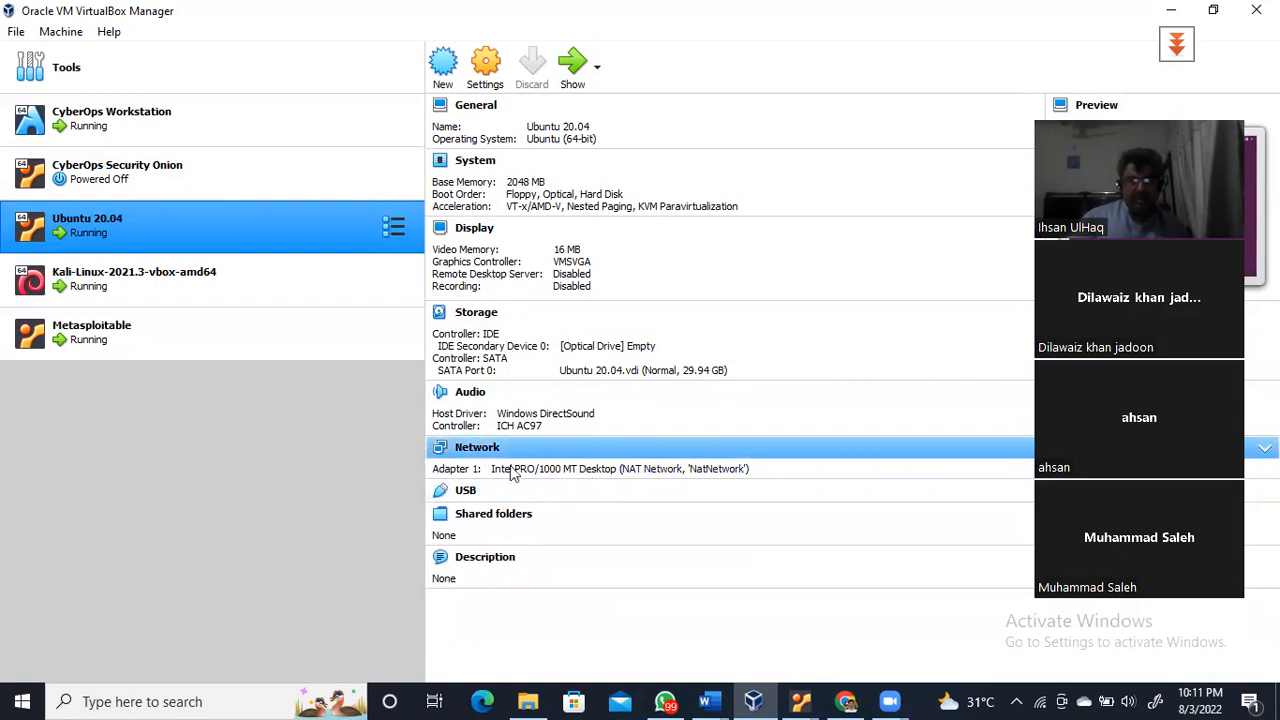
left_click(148, 279)
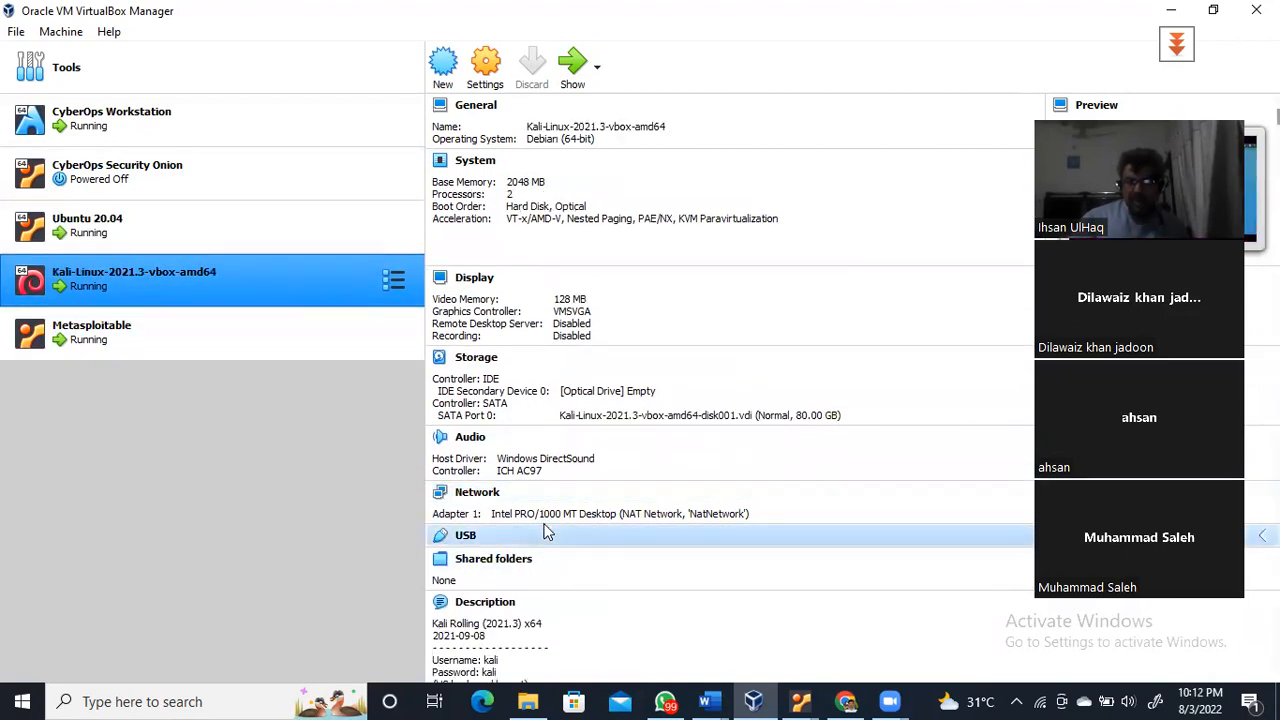
left_click(102, 322)
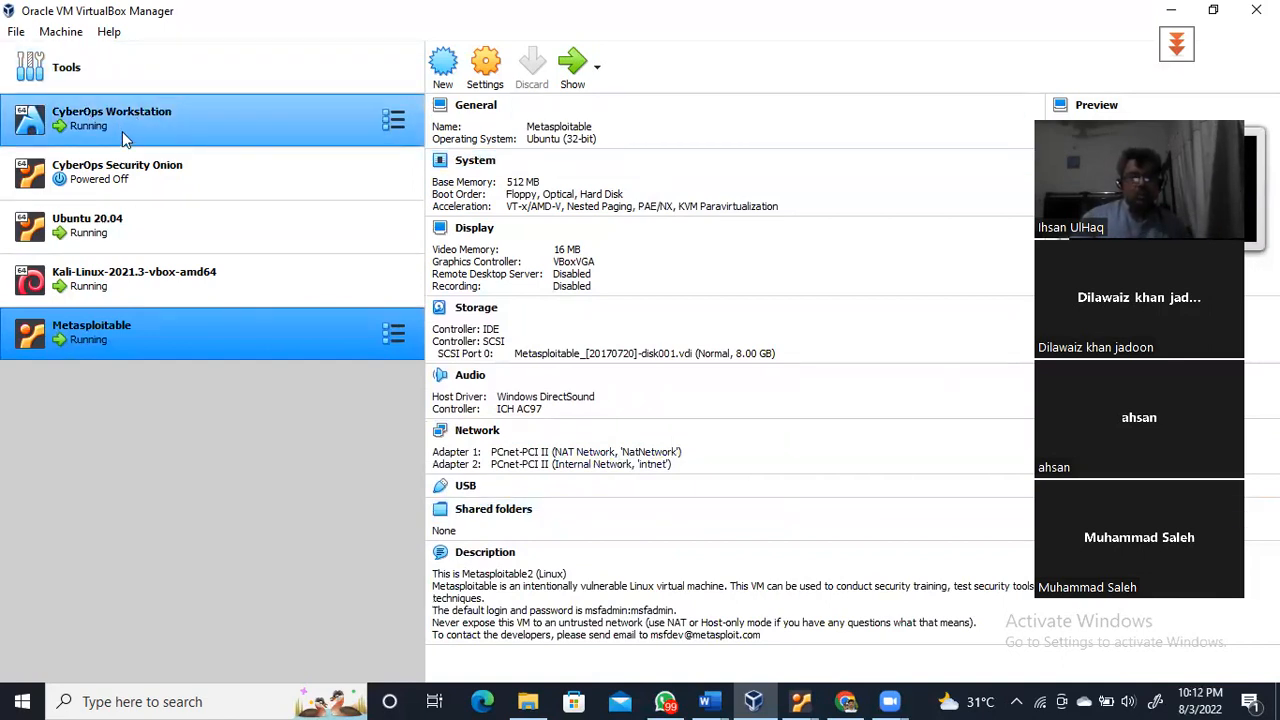
left_click(120, 216)
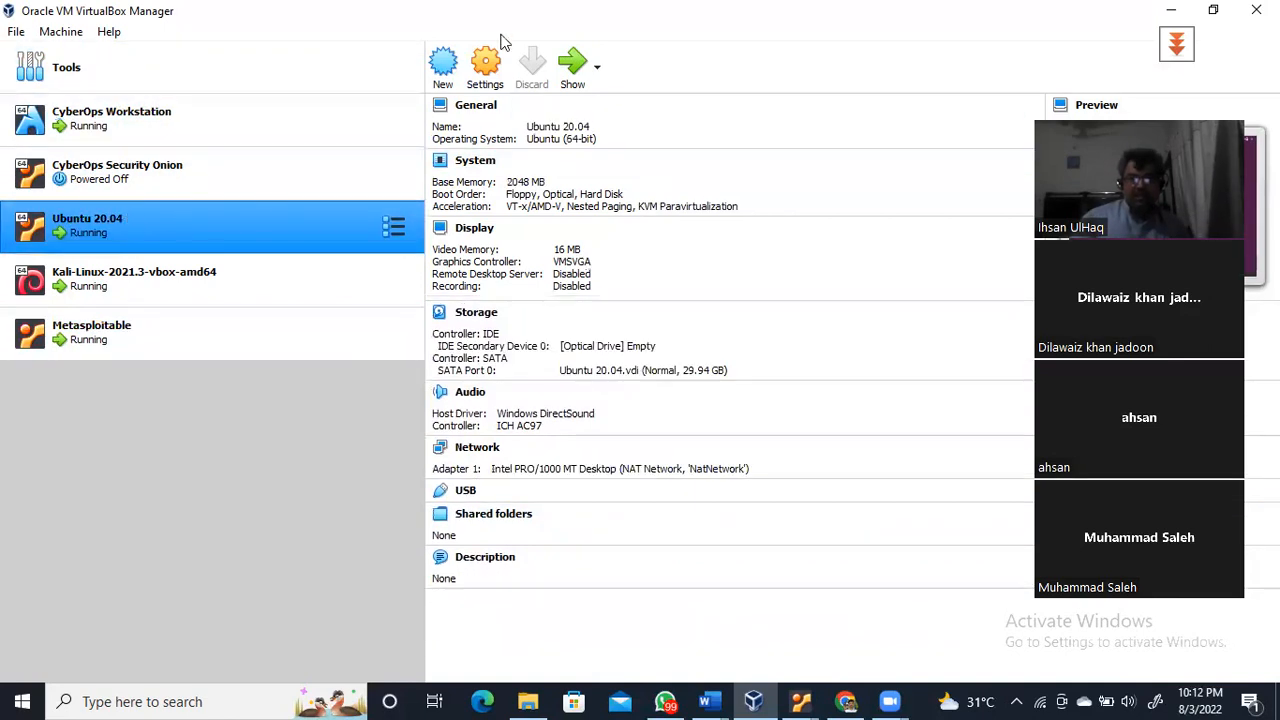
left_click(572, 68)
Sign in to Ubuntu 20.04 with the account password, minimize it, and select CyberOps Security Onion
left_click(587, 341)
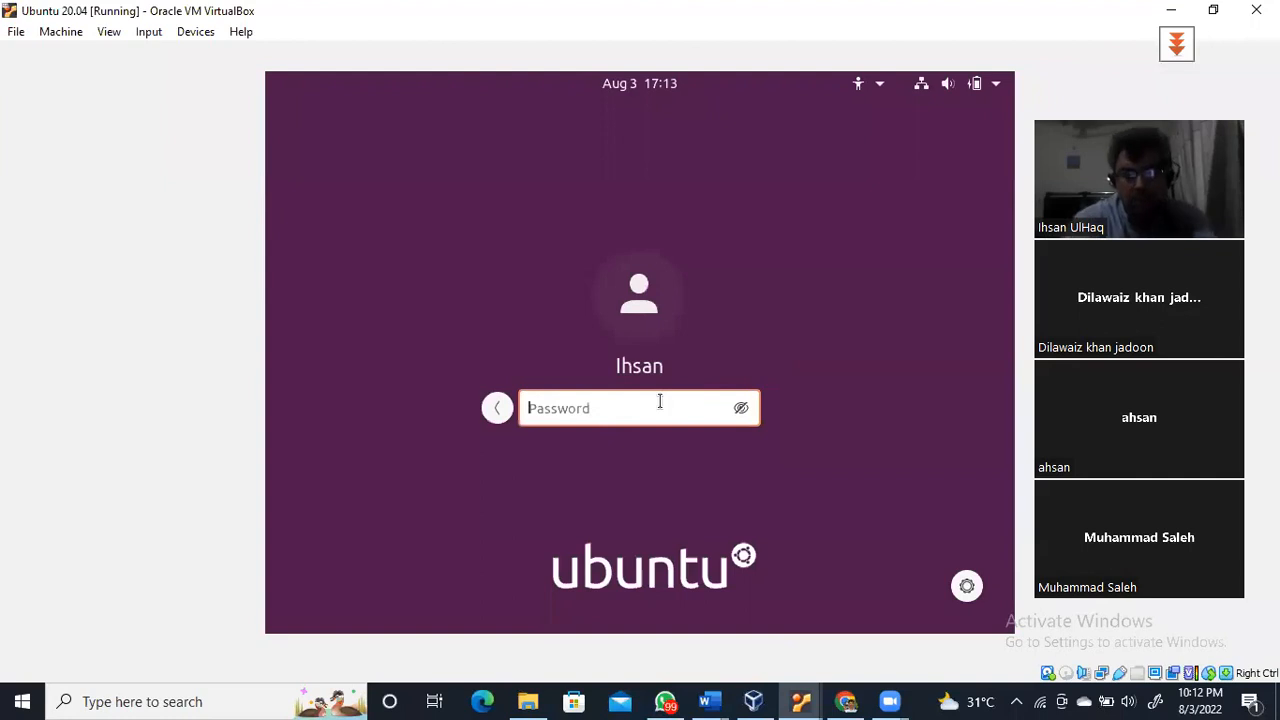
type("*******")
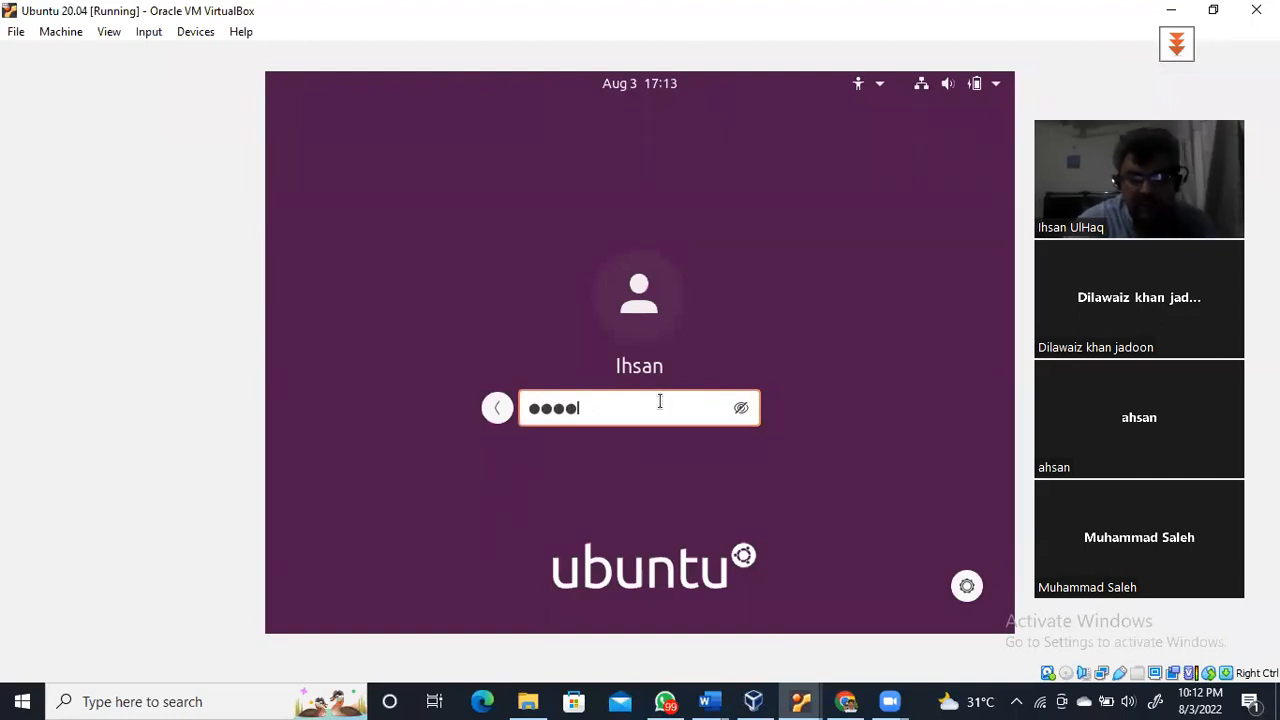
type("****")
key("Return")
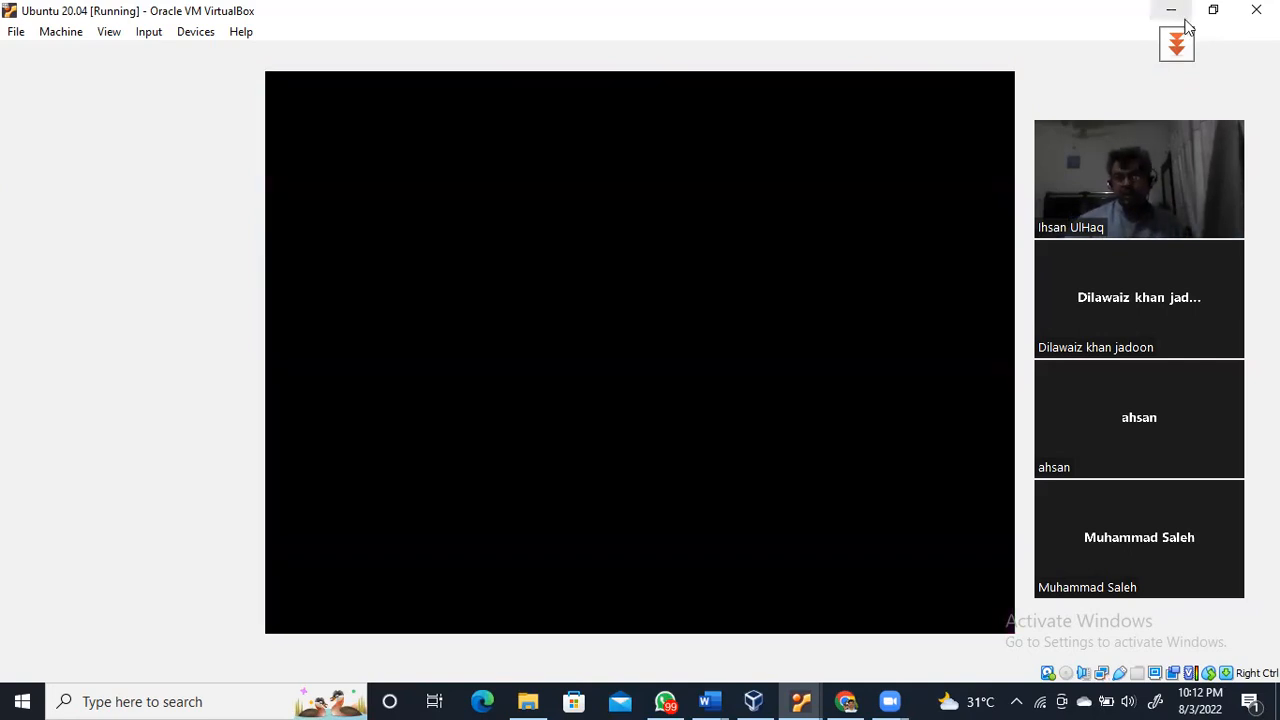
left_click(1171, 10)
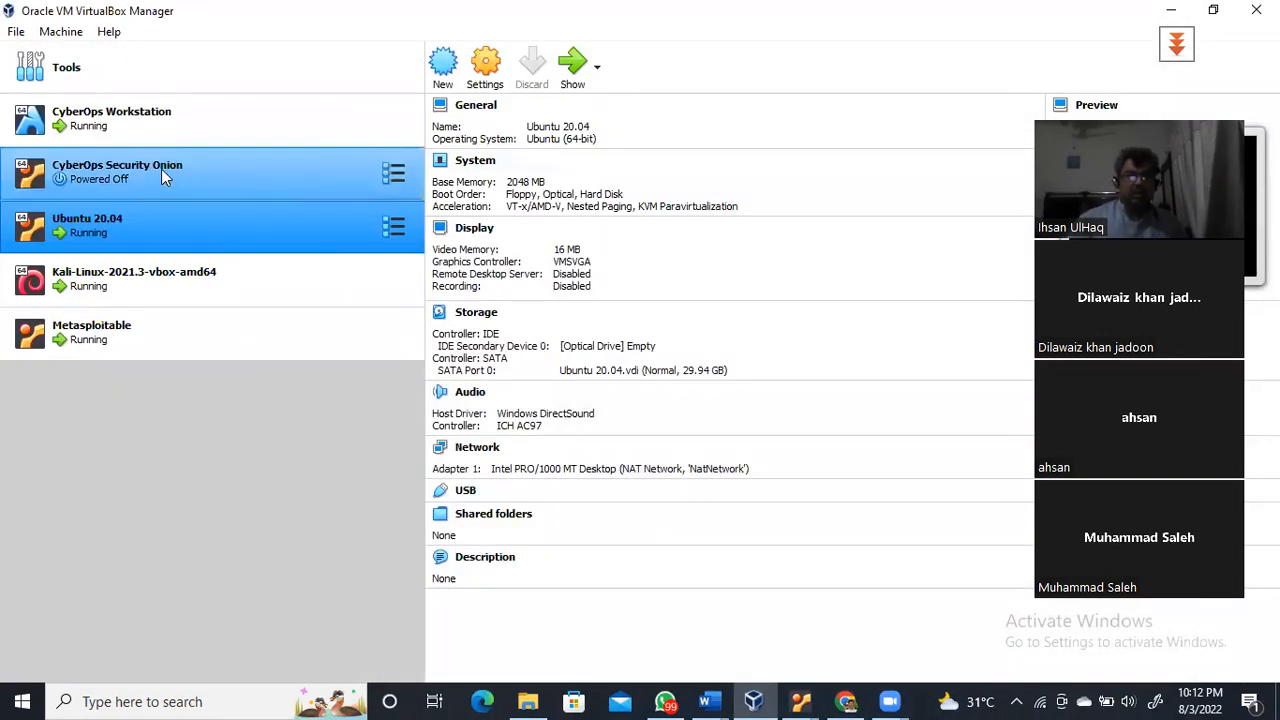
left_click(161, 169)
Start CyberOps Security Onion, clear its notices, and log in as analyst with the password
left_click(572, 63)
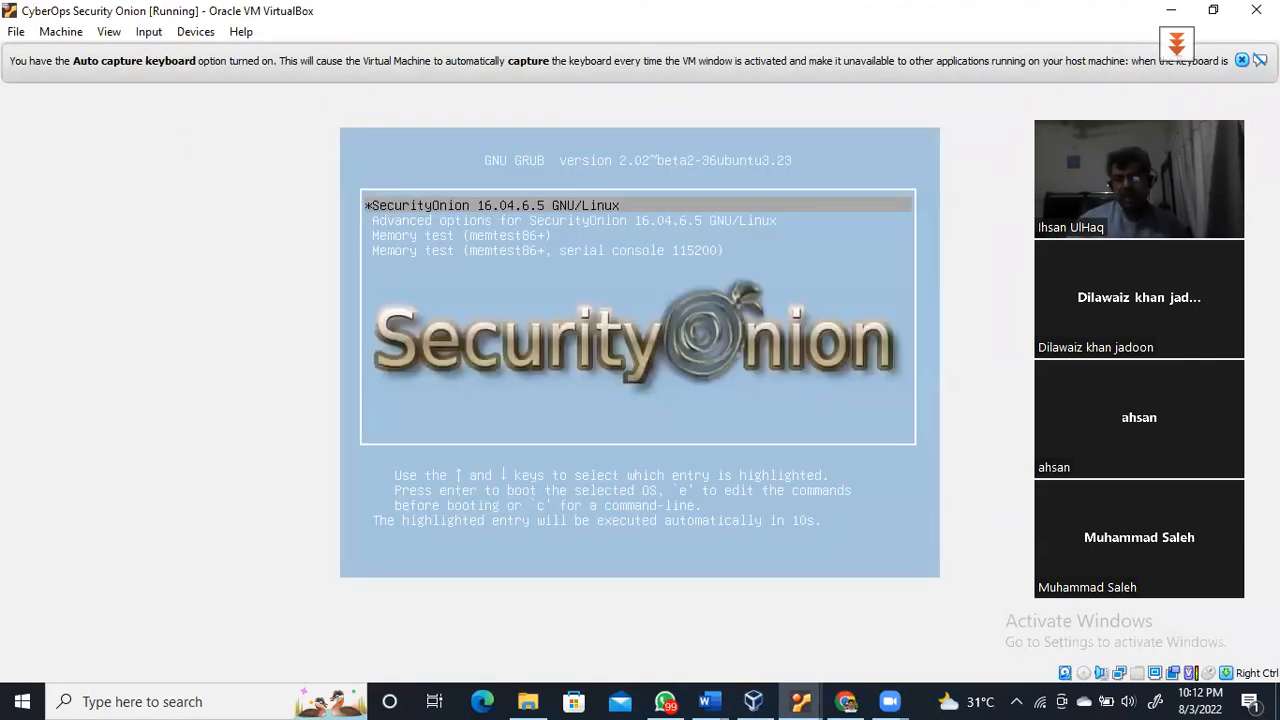
left_click(1243, 61)
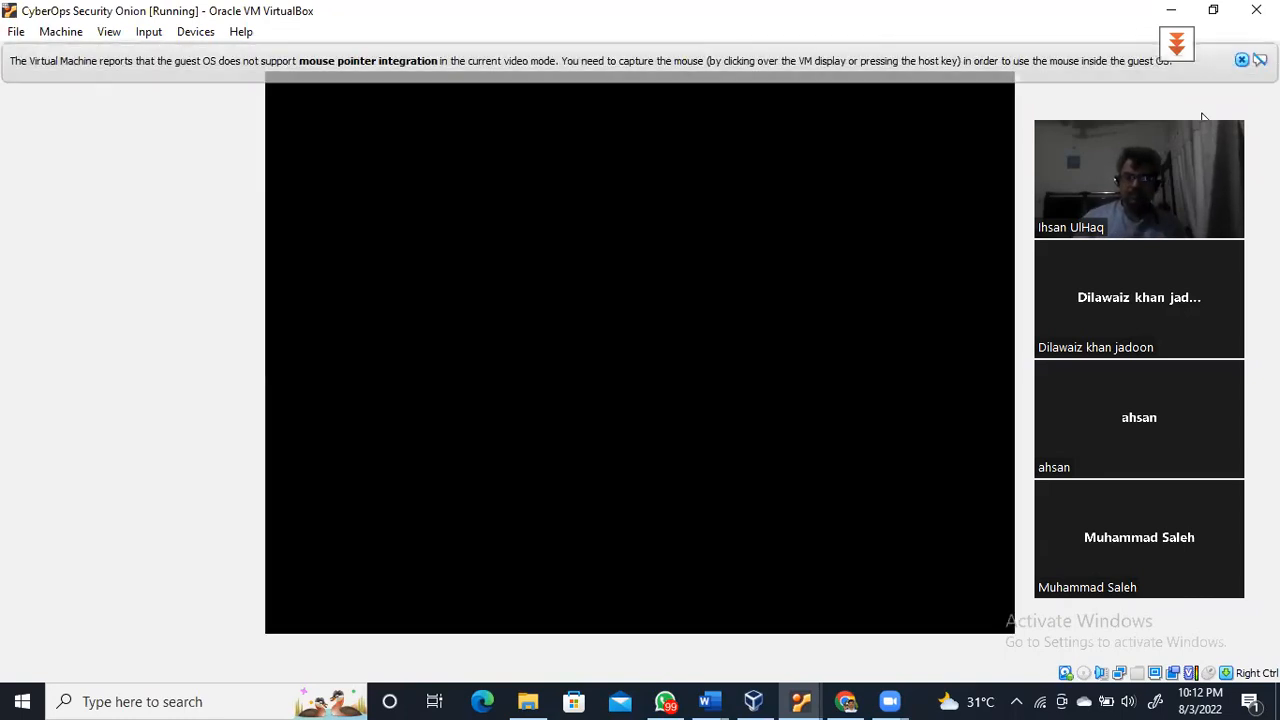
left_click(1241, 60)
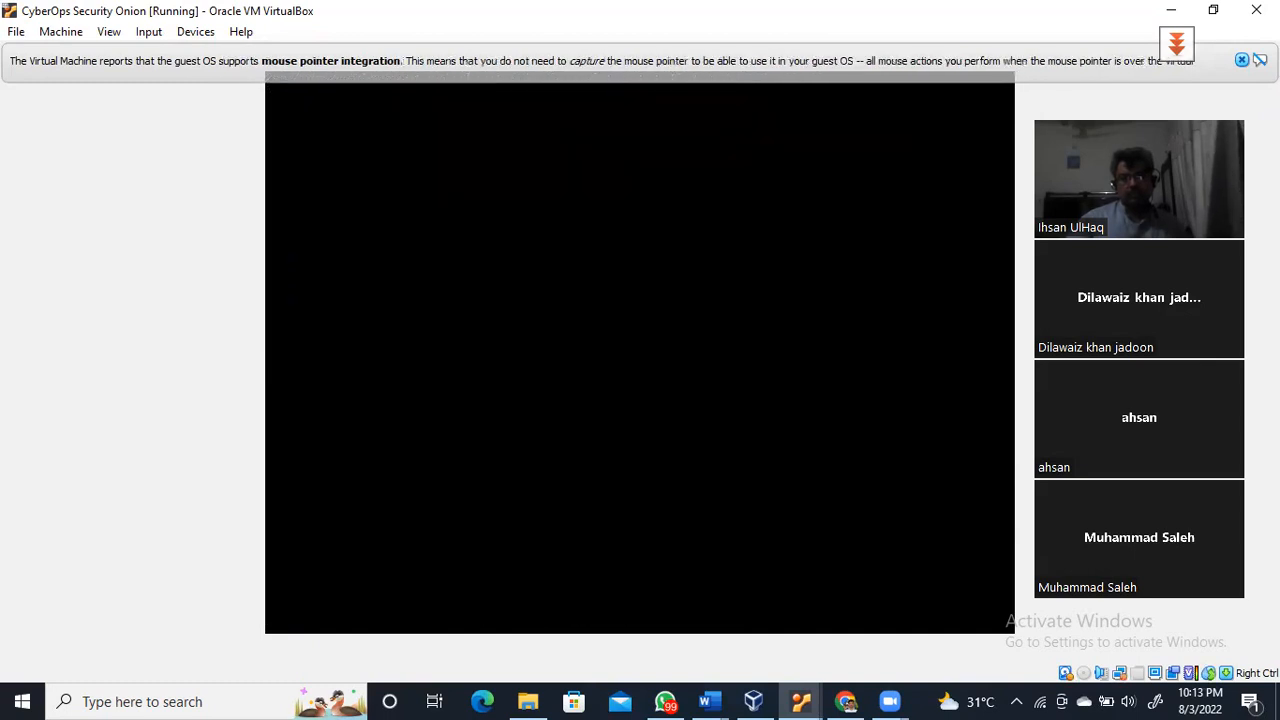
left_click(1240, 62)
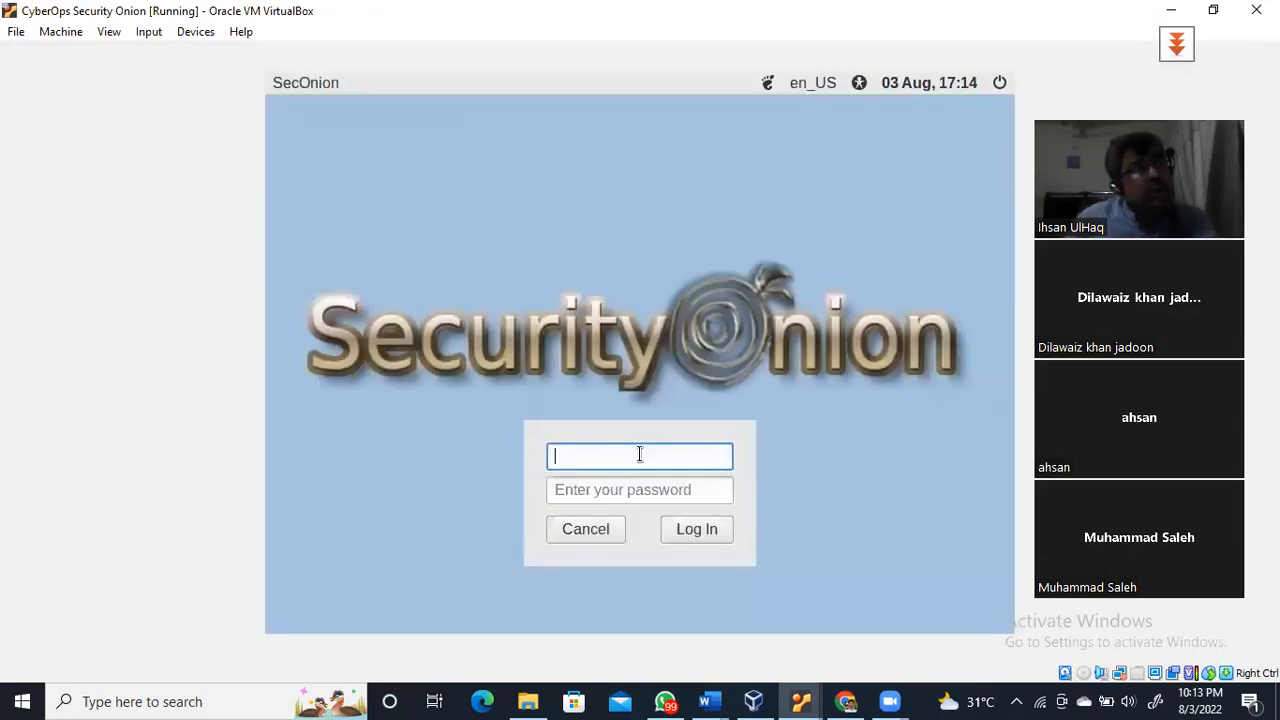
type("analyst")
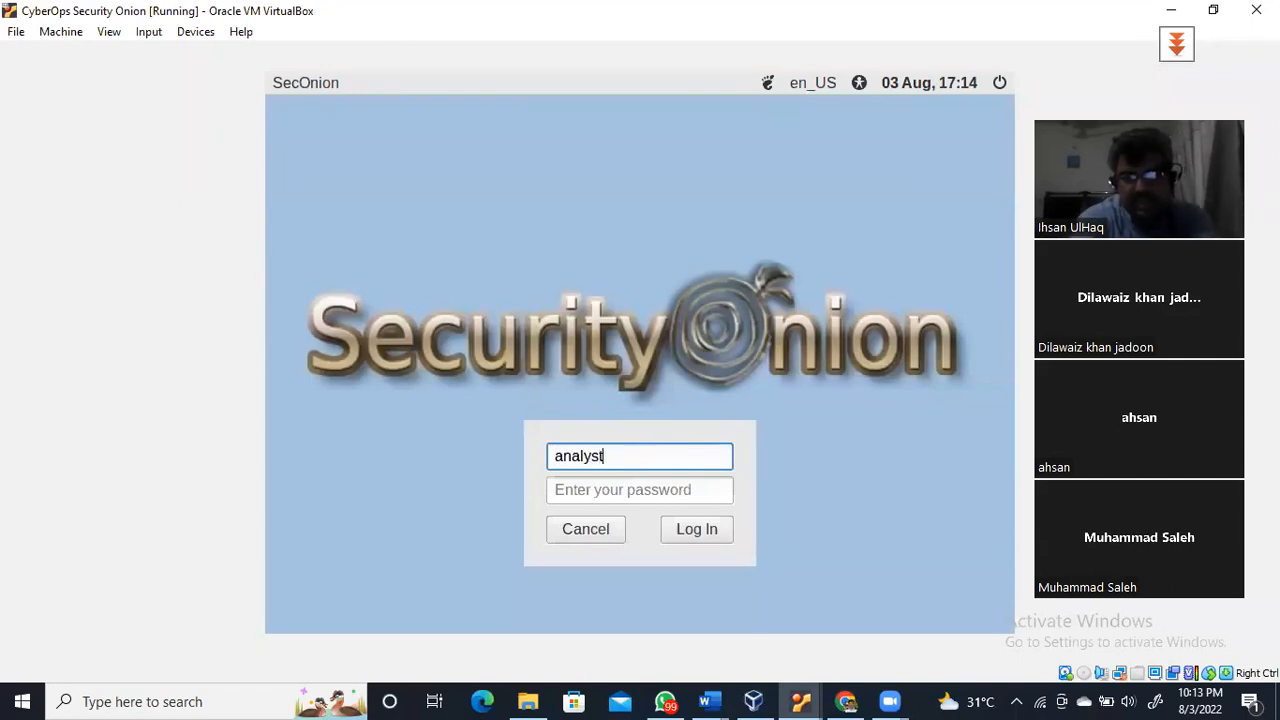
key("Tab")
type("cyberops")
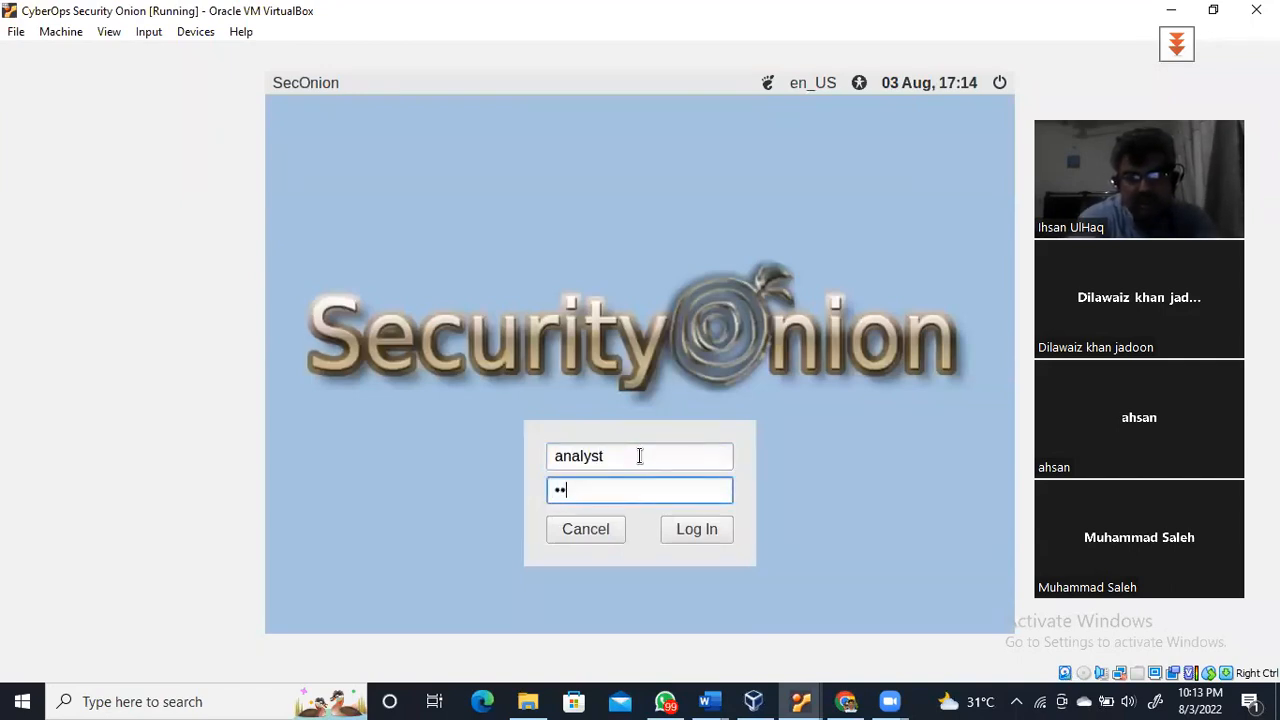
key("Return")
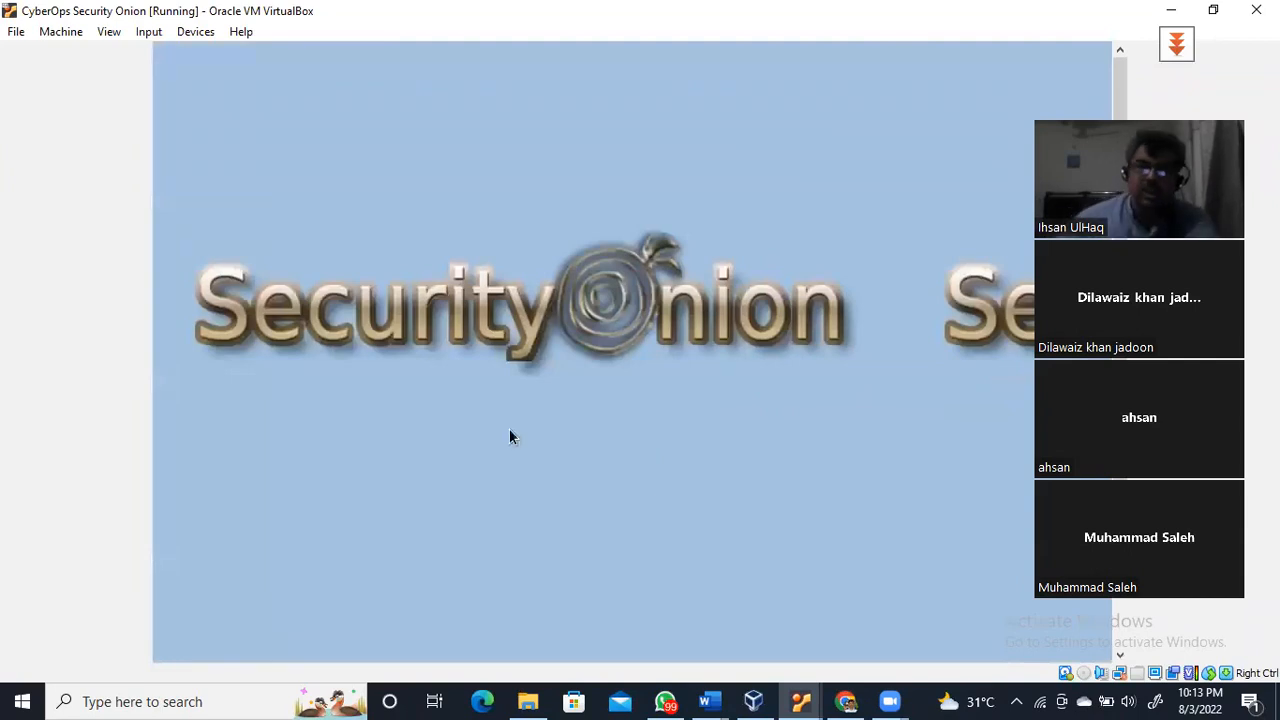
Bring up the running CyberOps Workstation and open a terminal in its Desktop folder
left_click(753, 700)
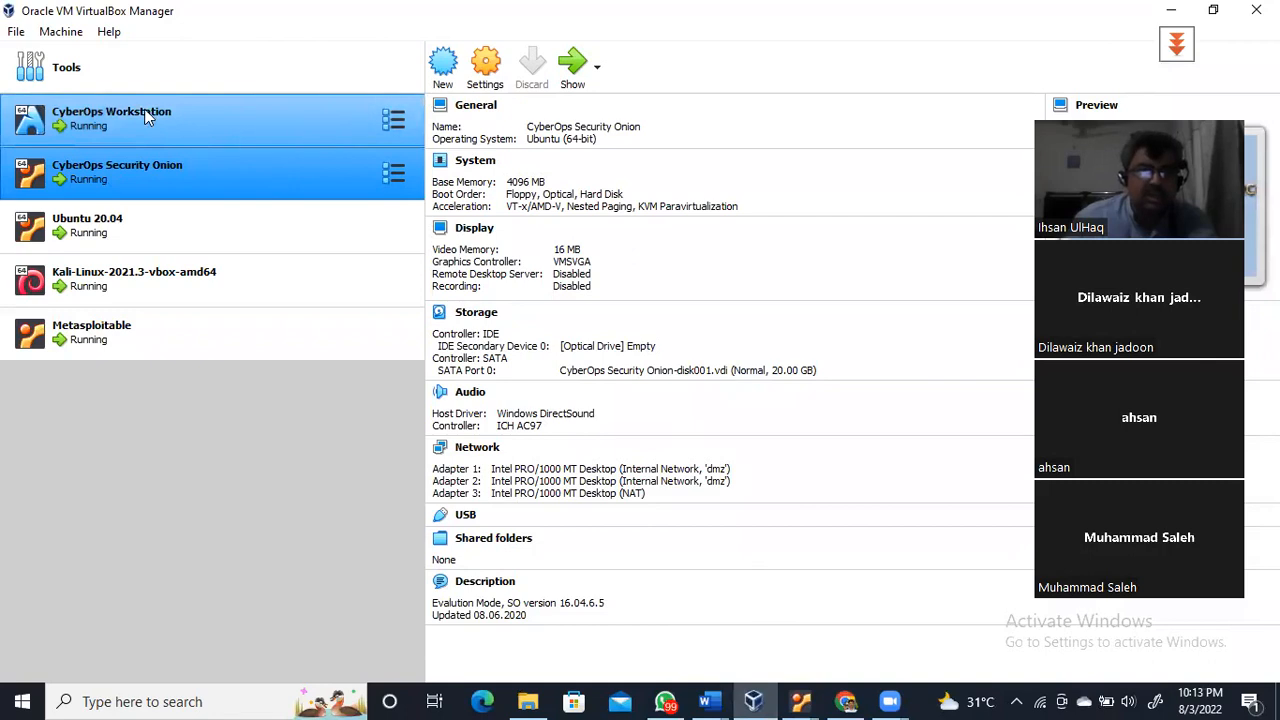
left_click(143, 119)
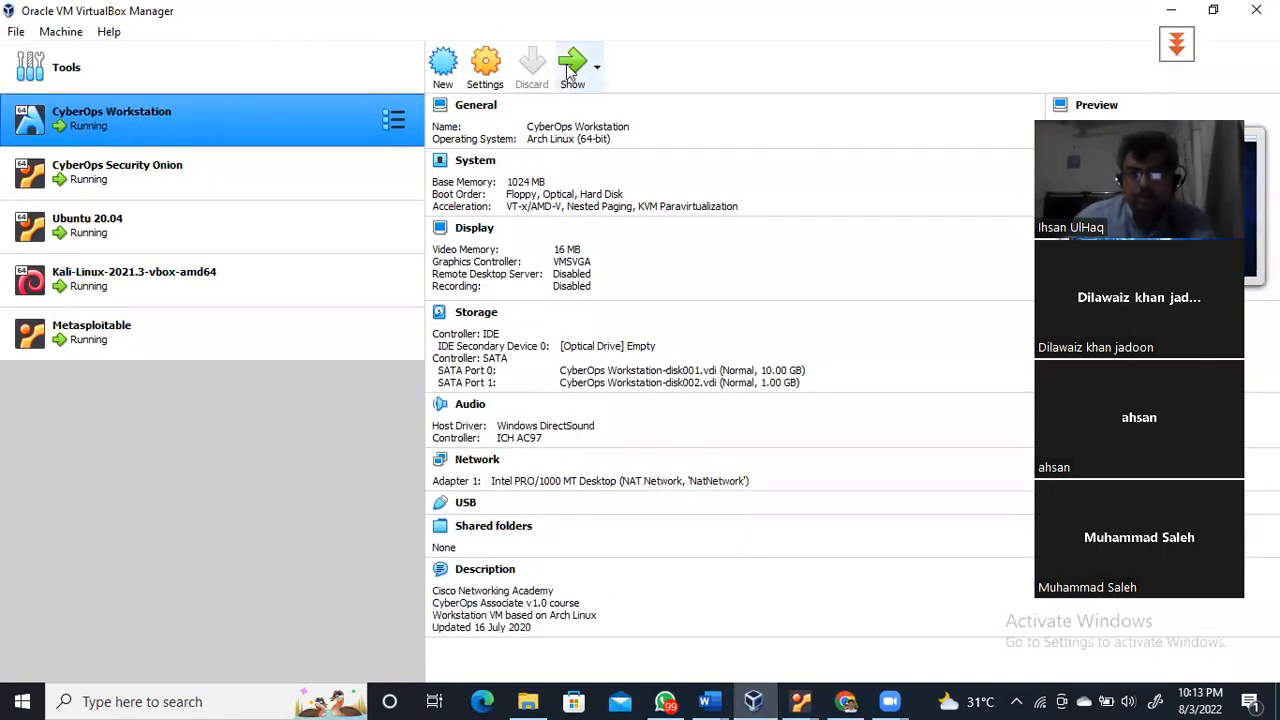
left_click(572, 65)
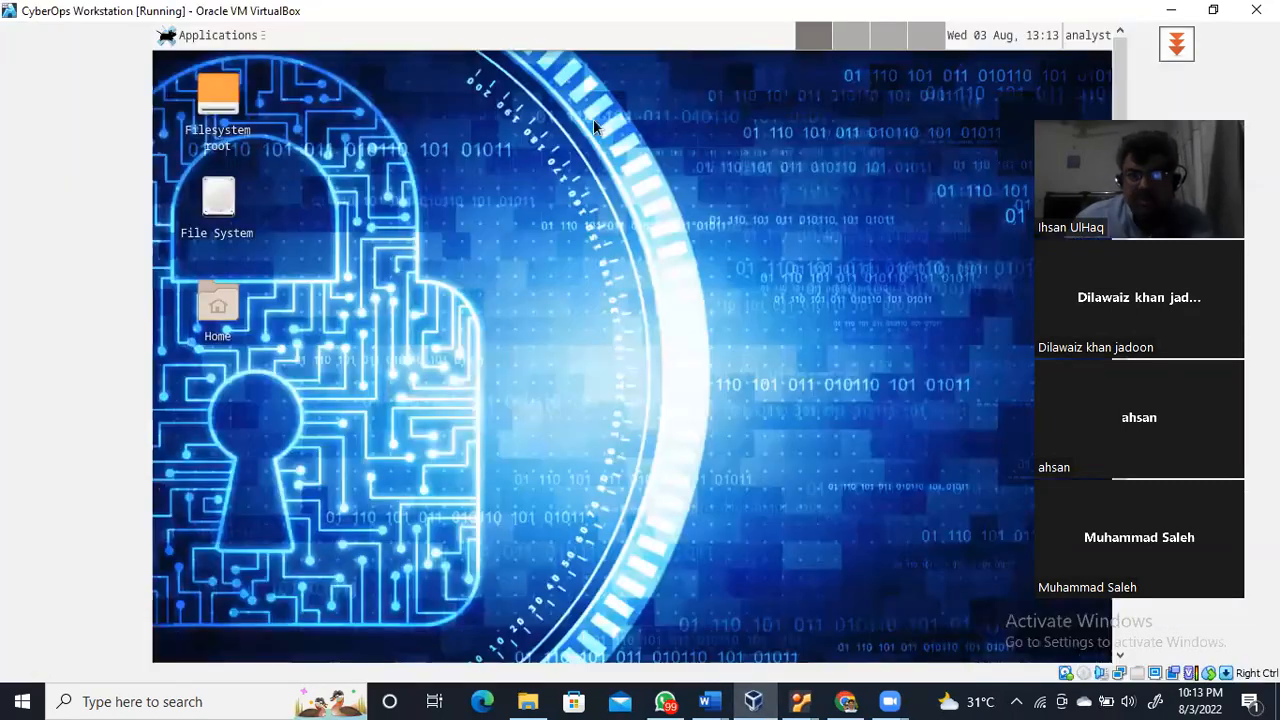
right_click(413, 155)
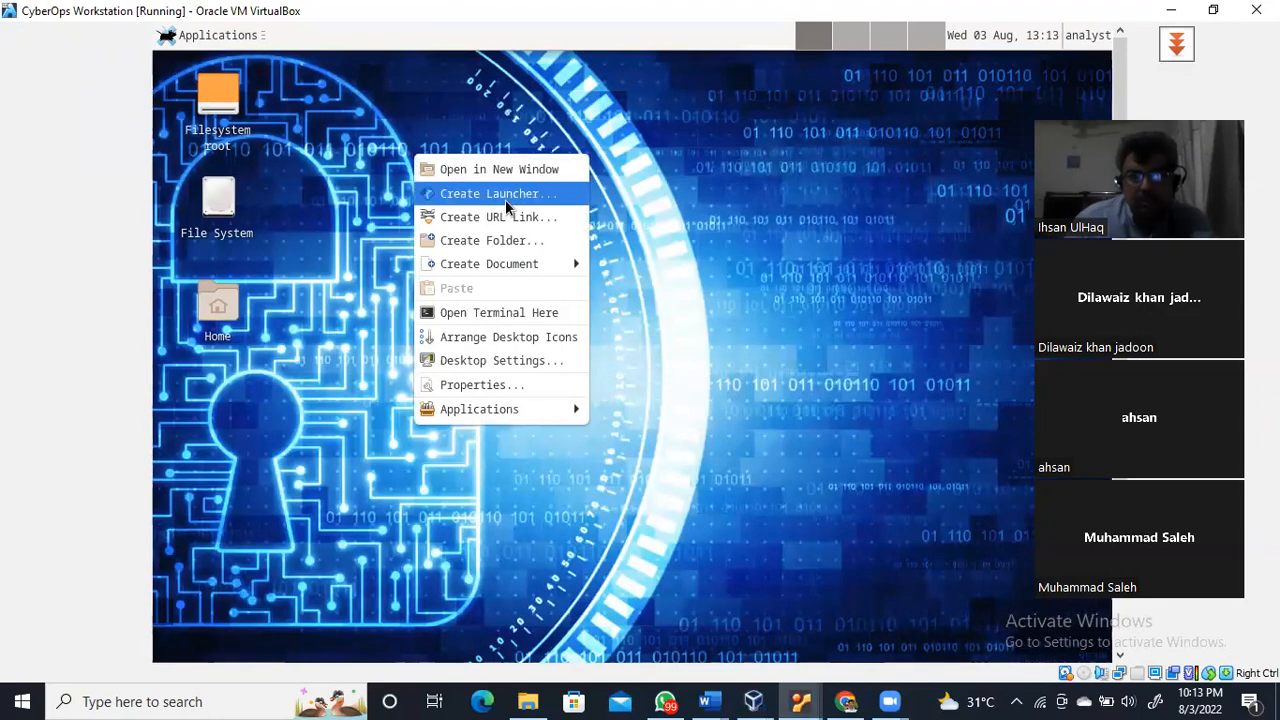
left_click(520, 309)
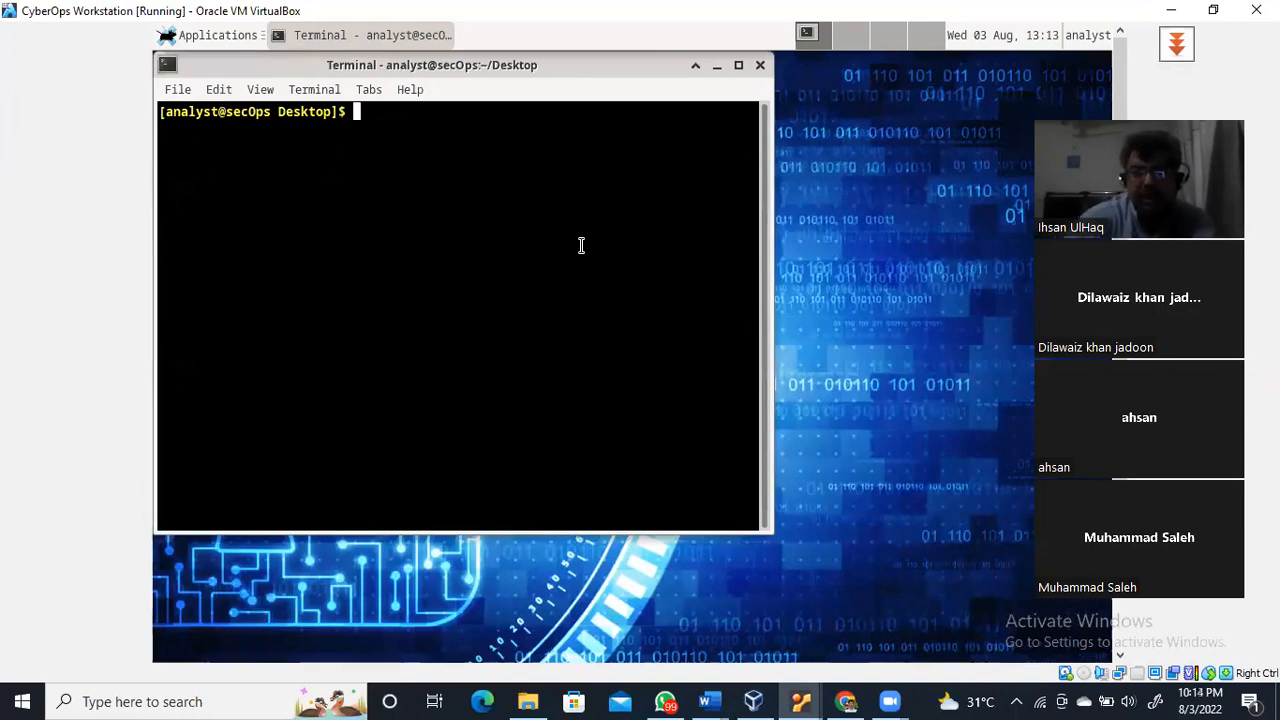
Run ip add and select the enp0s3 interface and the CyberOps address 10.0.2.15
type("ip add")
key("Return")
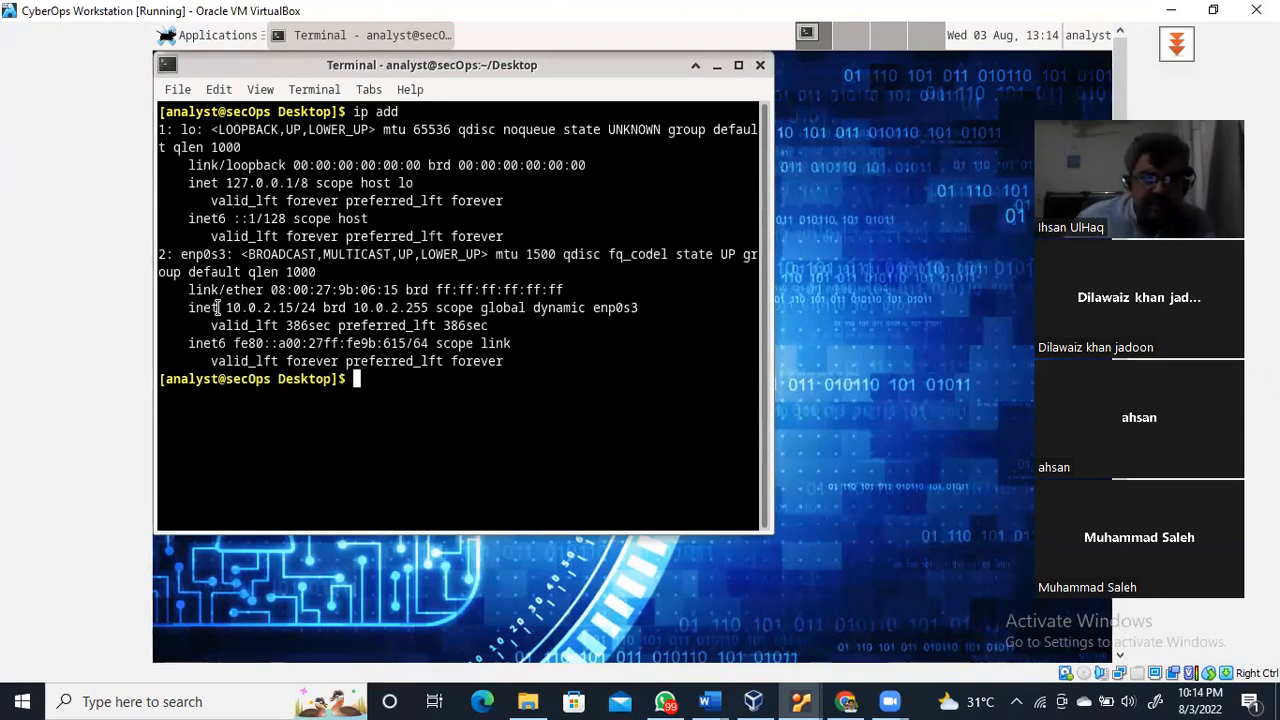
left_click_drag(233, 254, 180, 254)
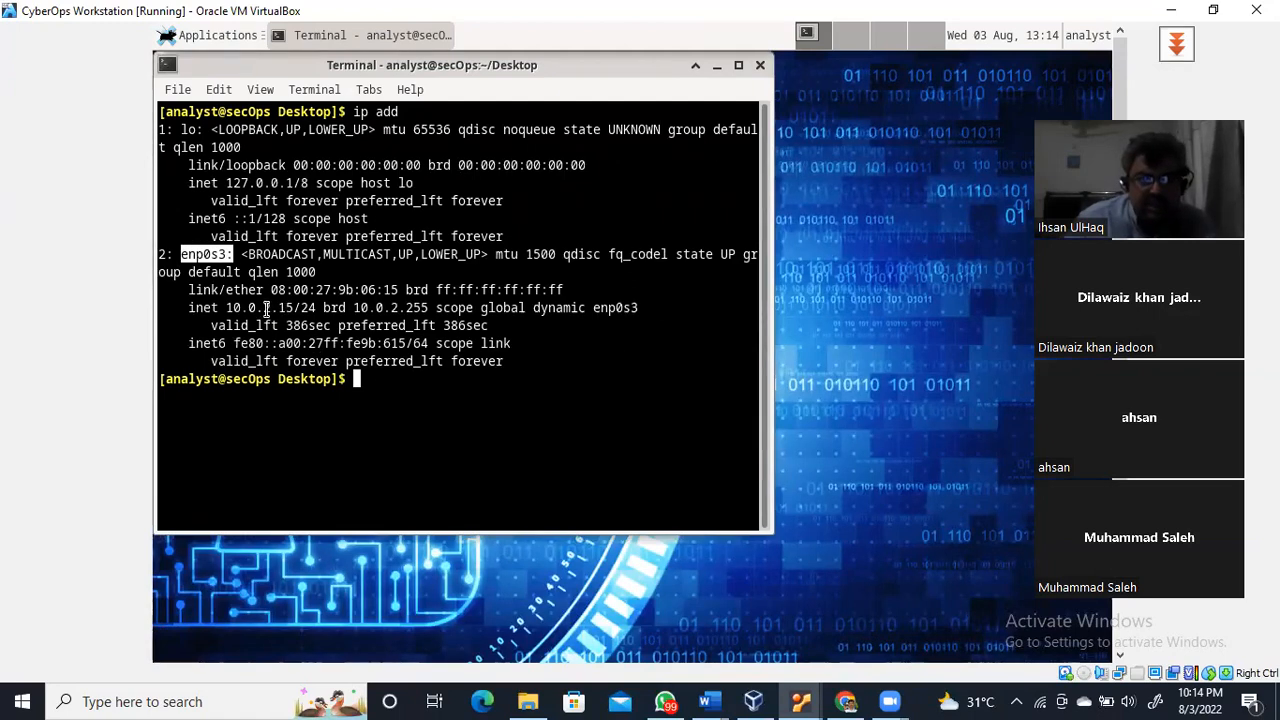
left_click_drag(226, 308, 302, 308)
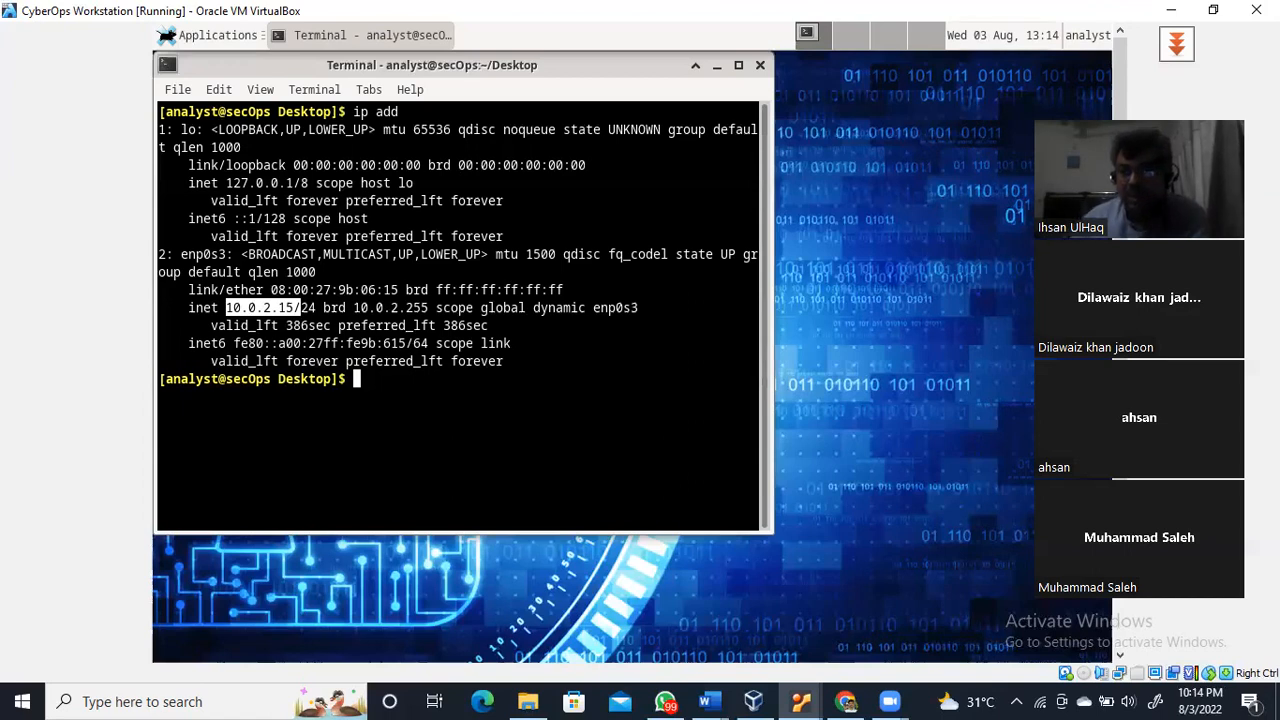
left_click(1170, 10)
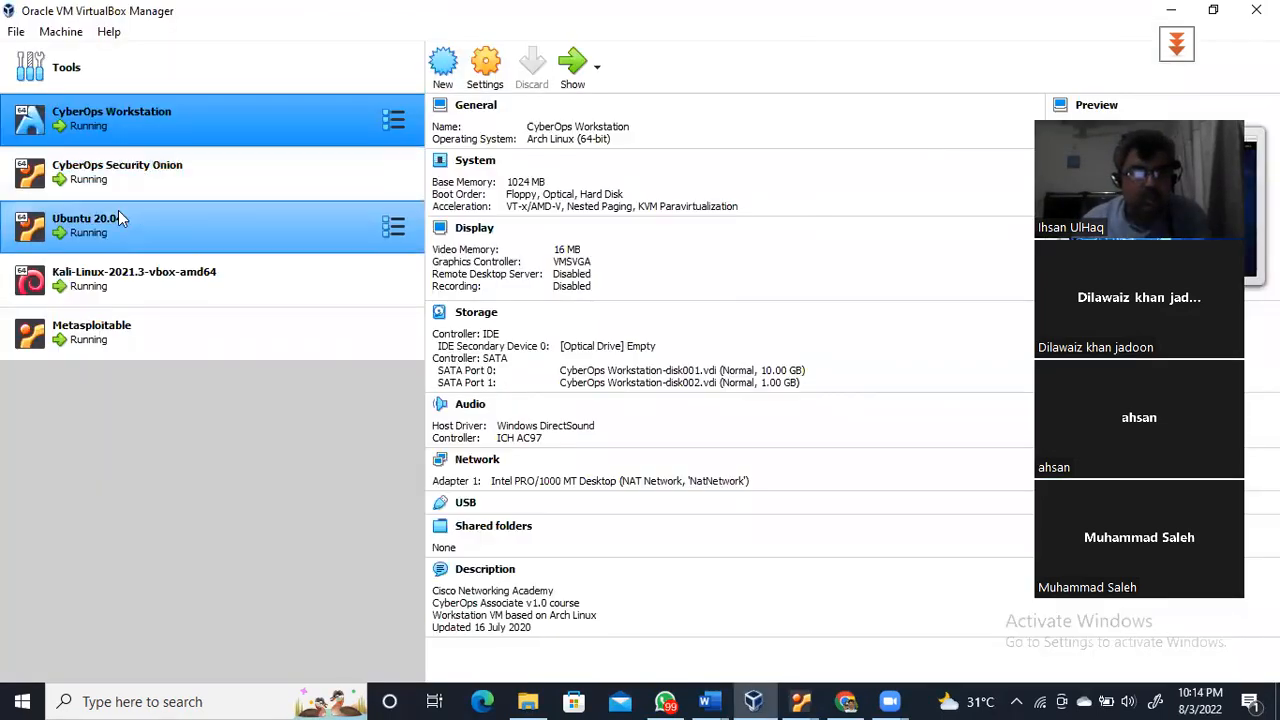
Bring up the running Ubuntu 20.04 machine and launch Terminal from the application launcher
left_click(111, 221)
left_click(568, 68)
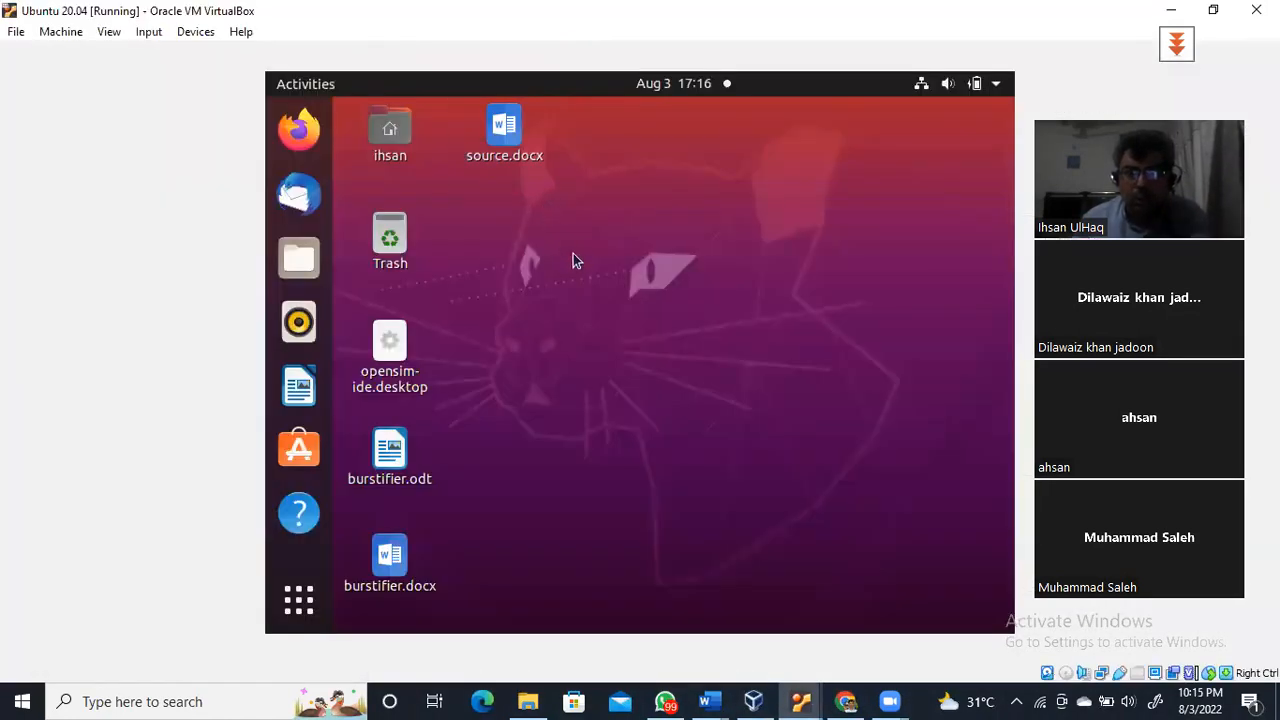
right_click(573, 253)
left_click(614, 207)
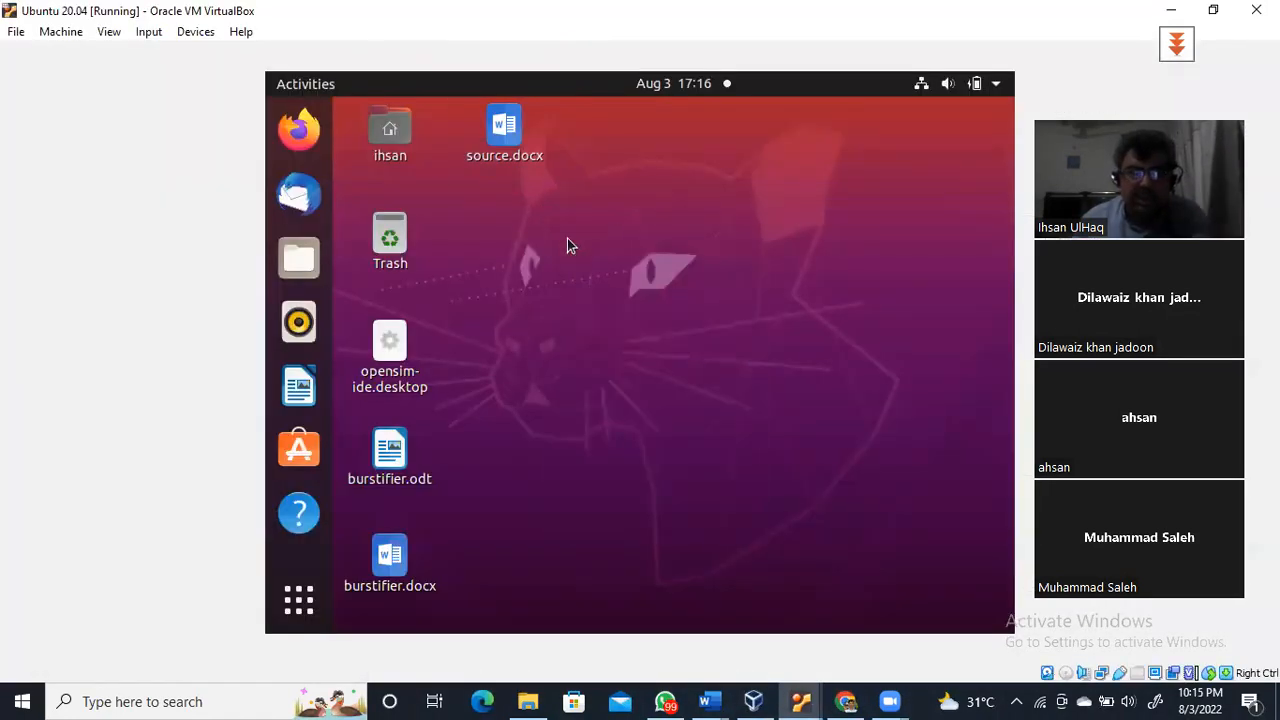
left_click(326, 598)
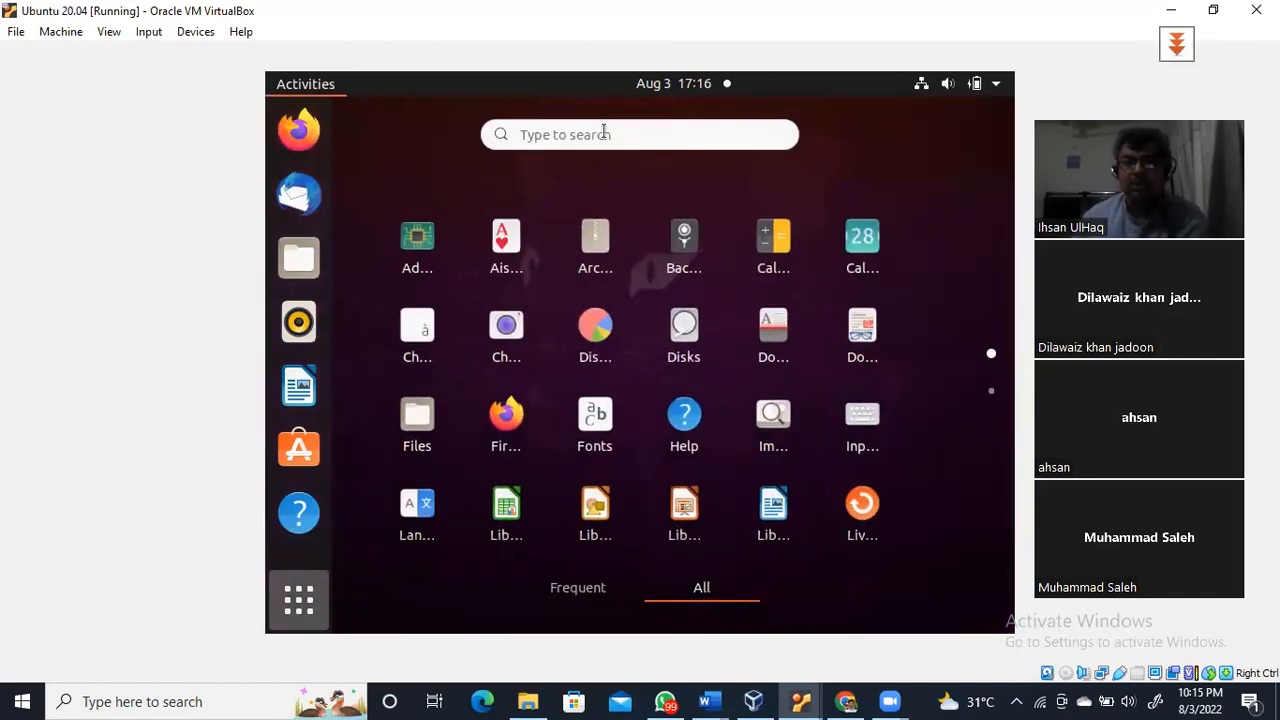
type("ter")
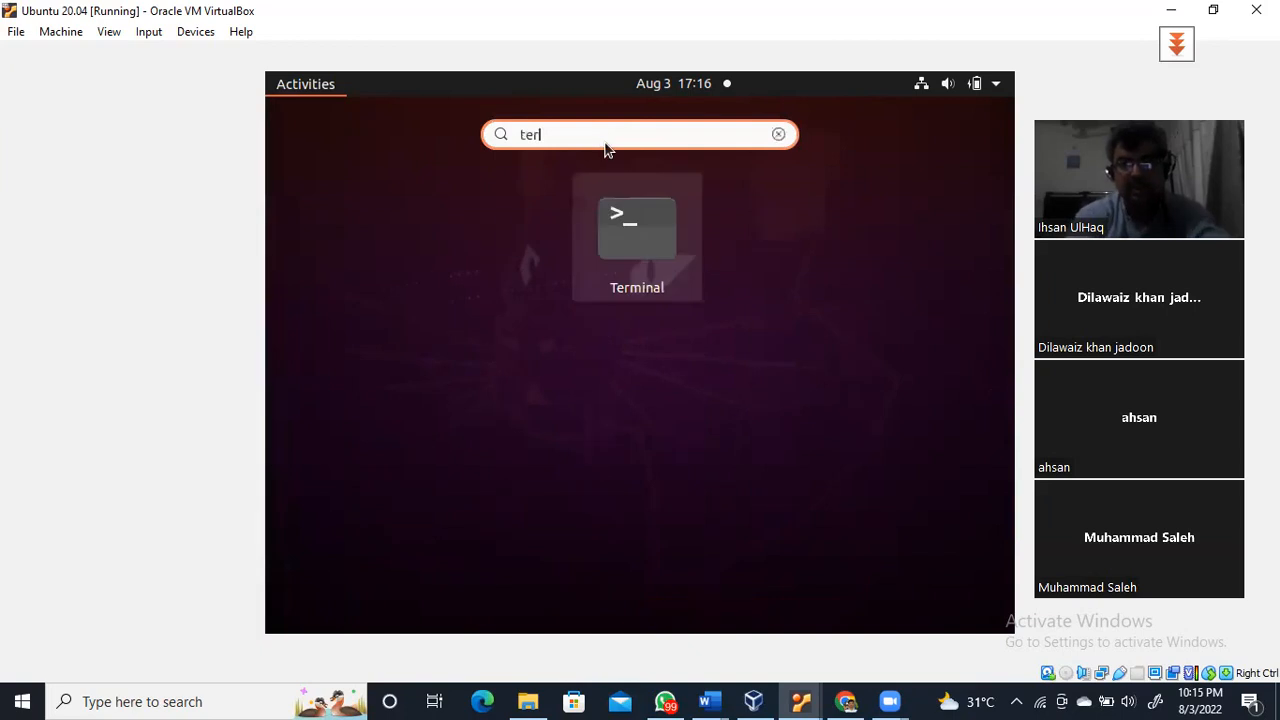
left_click(657, 245)
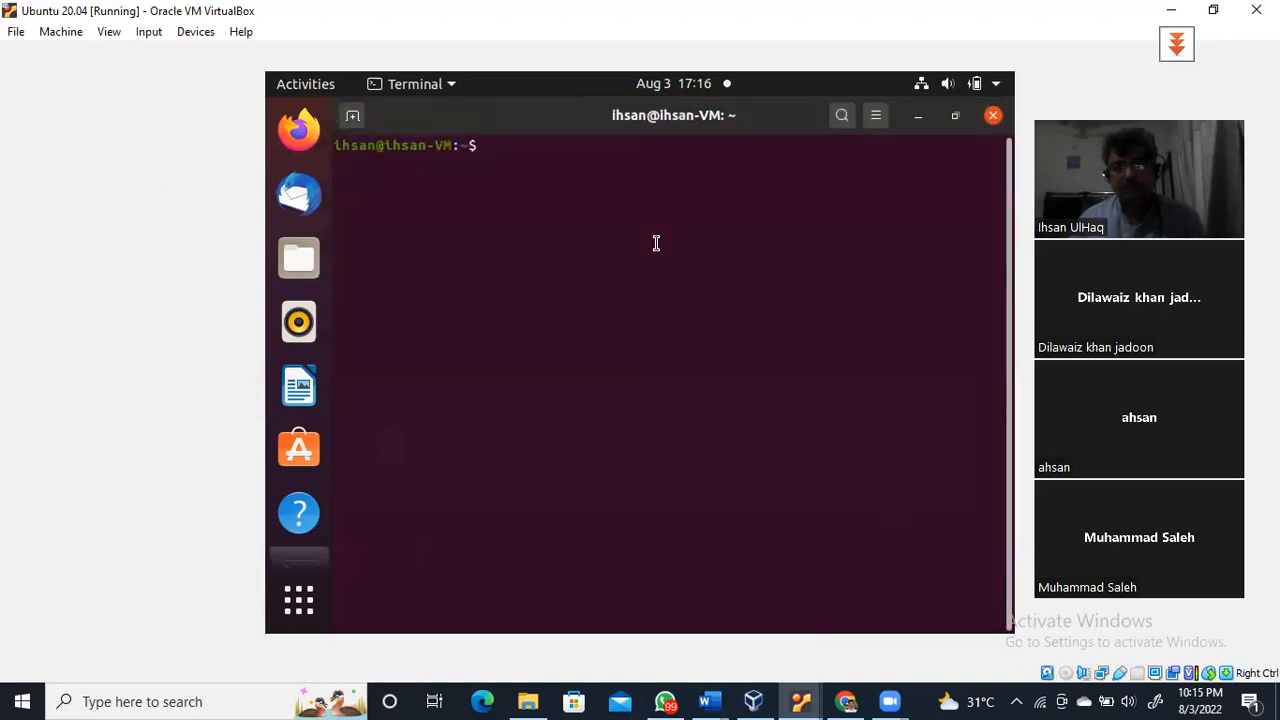
Run ip add and highlight the lo and enp0s3 interfaces and the address 10.0.2.5
type("ip add")
key("Return")
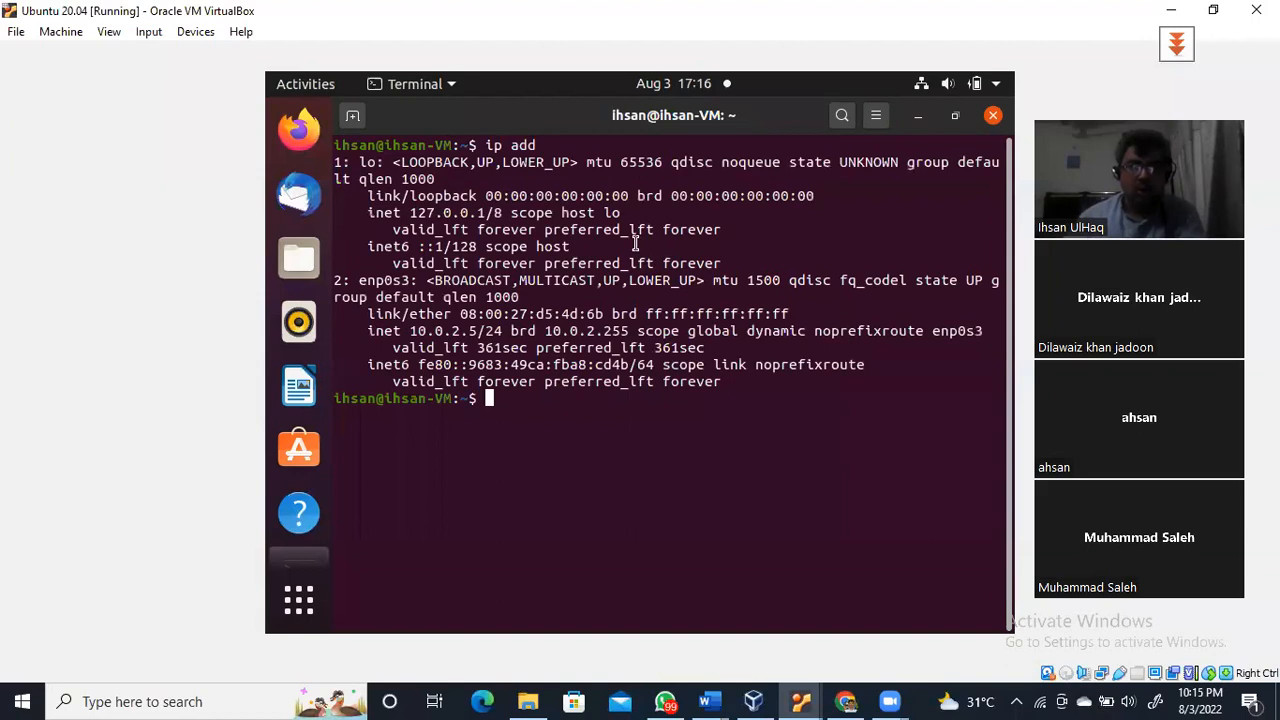
left_click_drag(361, 162, 469, 162)
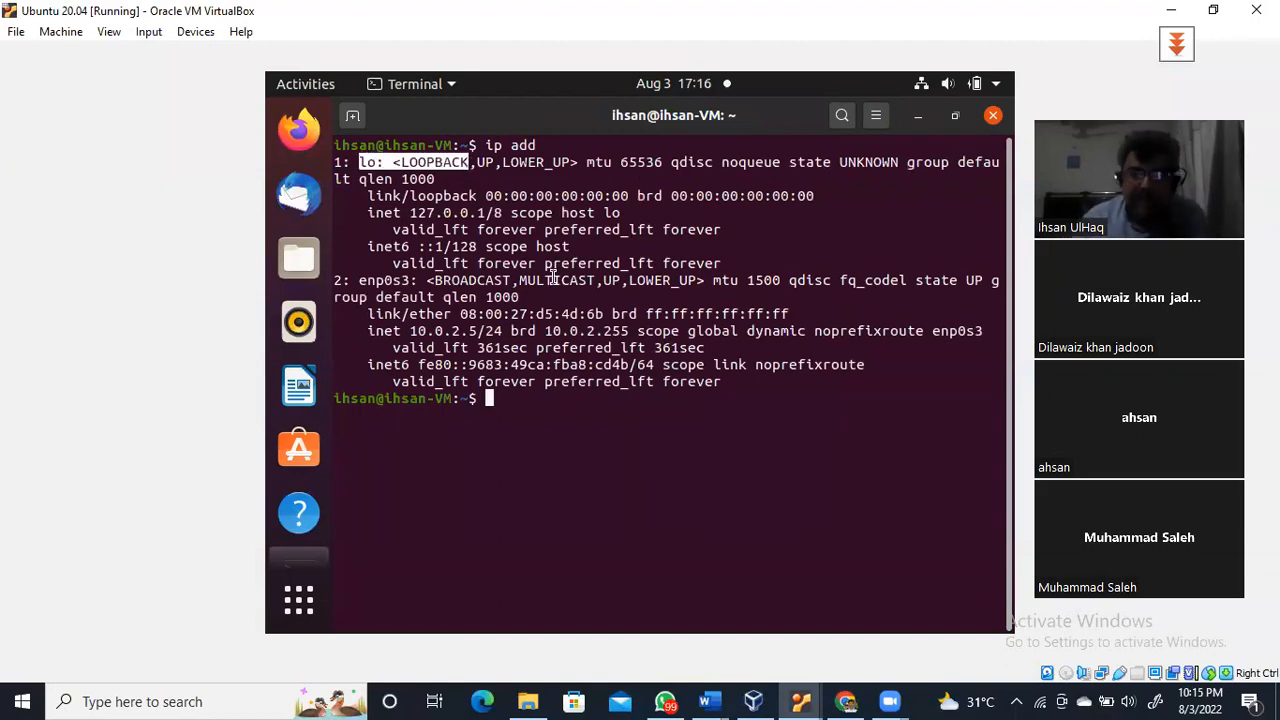
left_click_drag(359, 281, 413, 282)
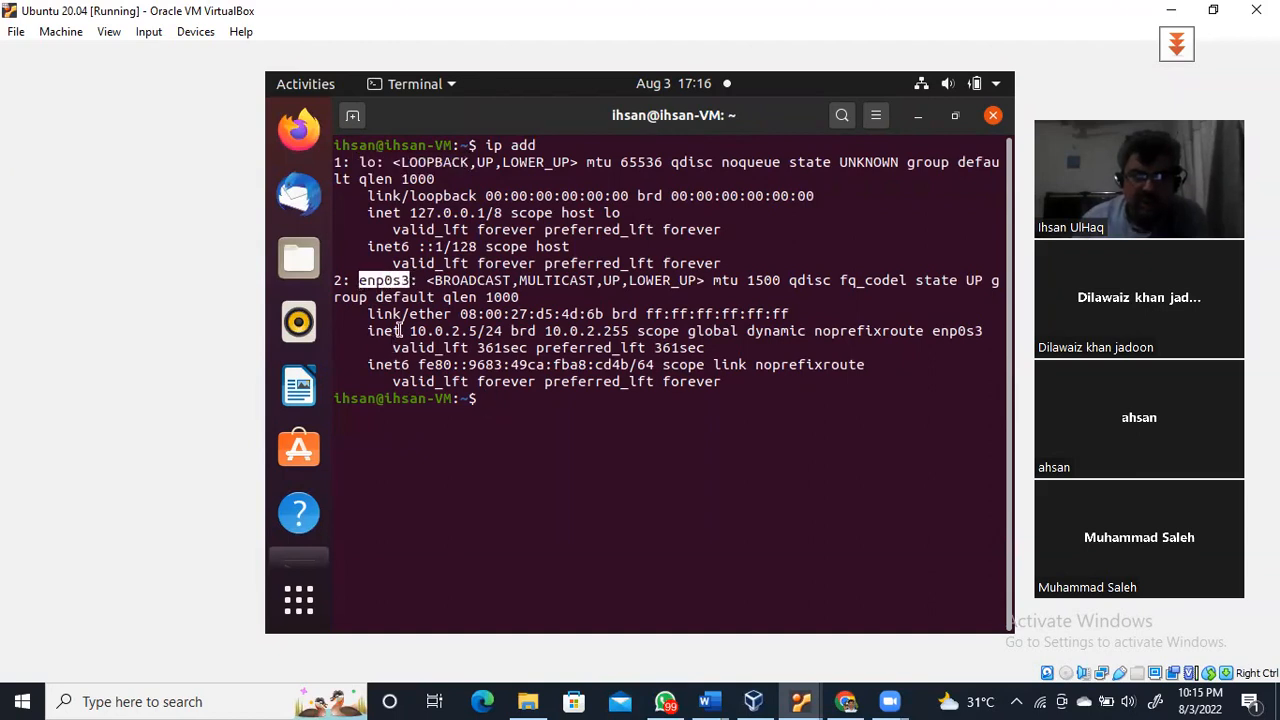
left_click_drag(402, 331, 490, 331)
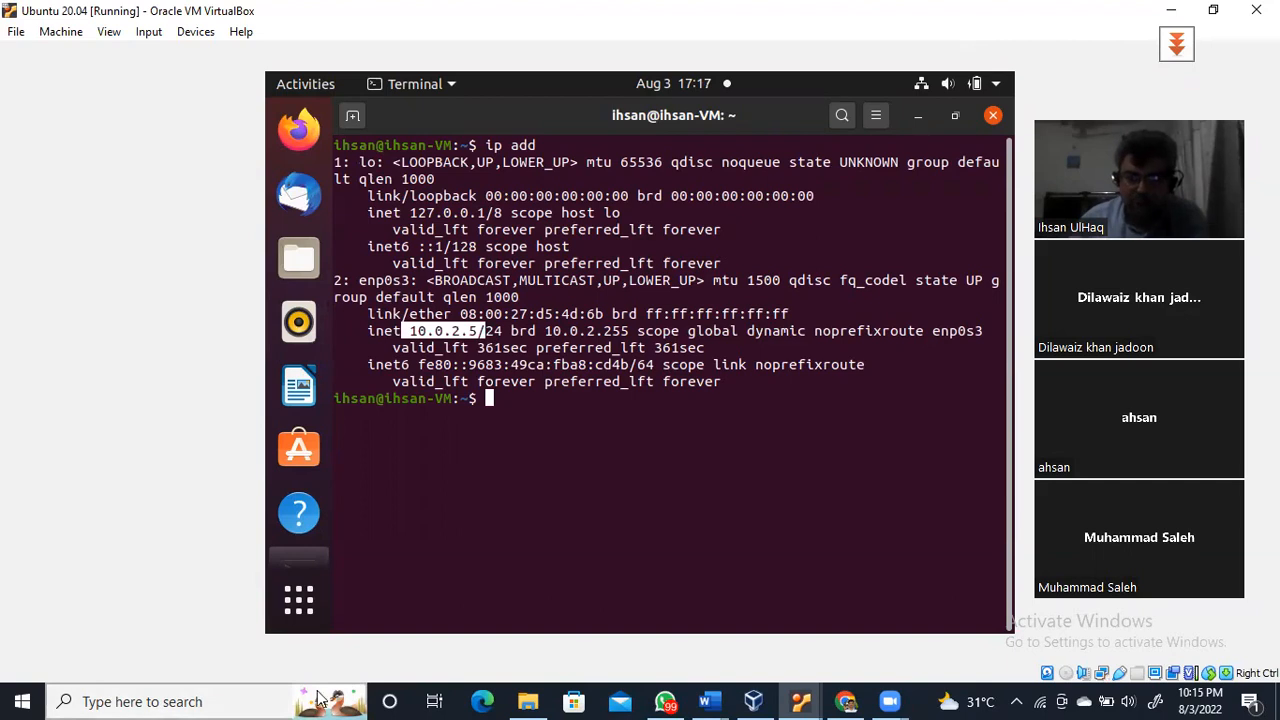
left_click(754, 700)
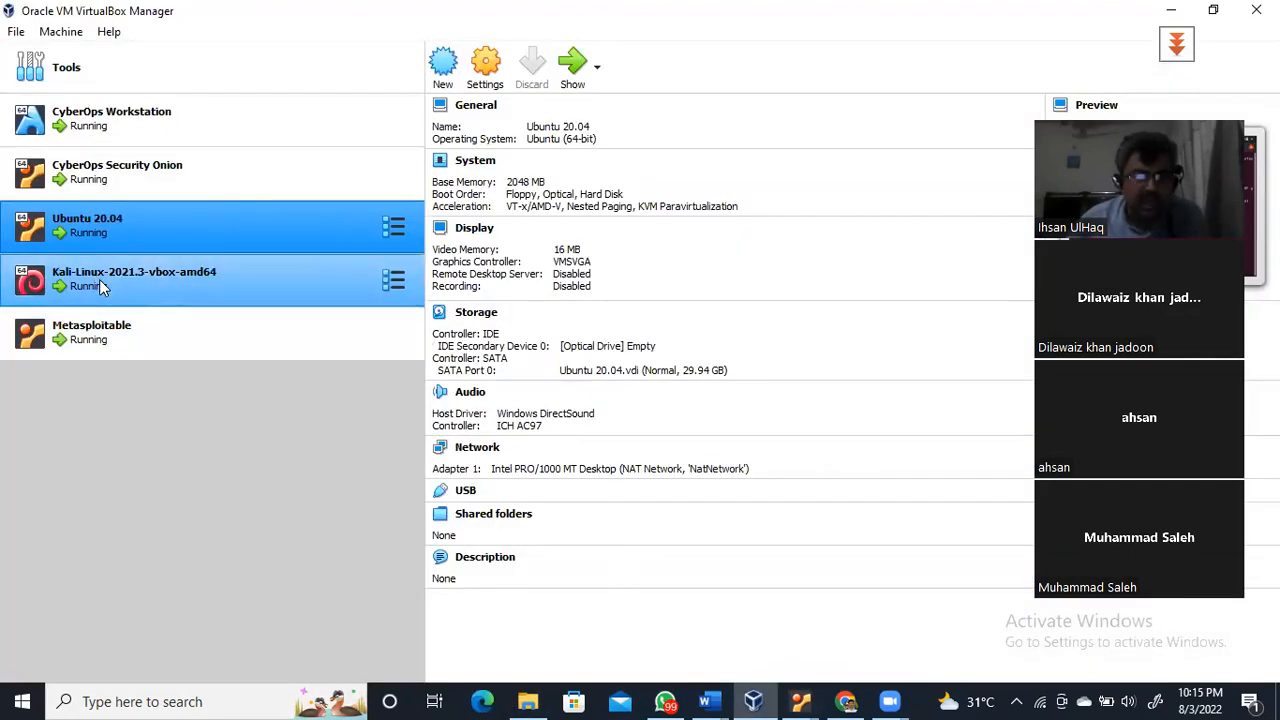
On the Kali-Linux machine, open a terminal, run ip address and select its address 10.0.2.4
left_click(99, 279)
left_click(572, 68)
left_click(172, 55)
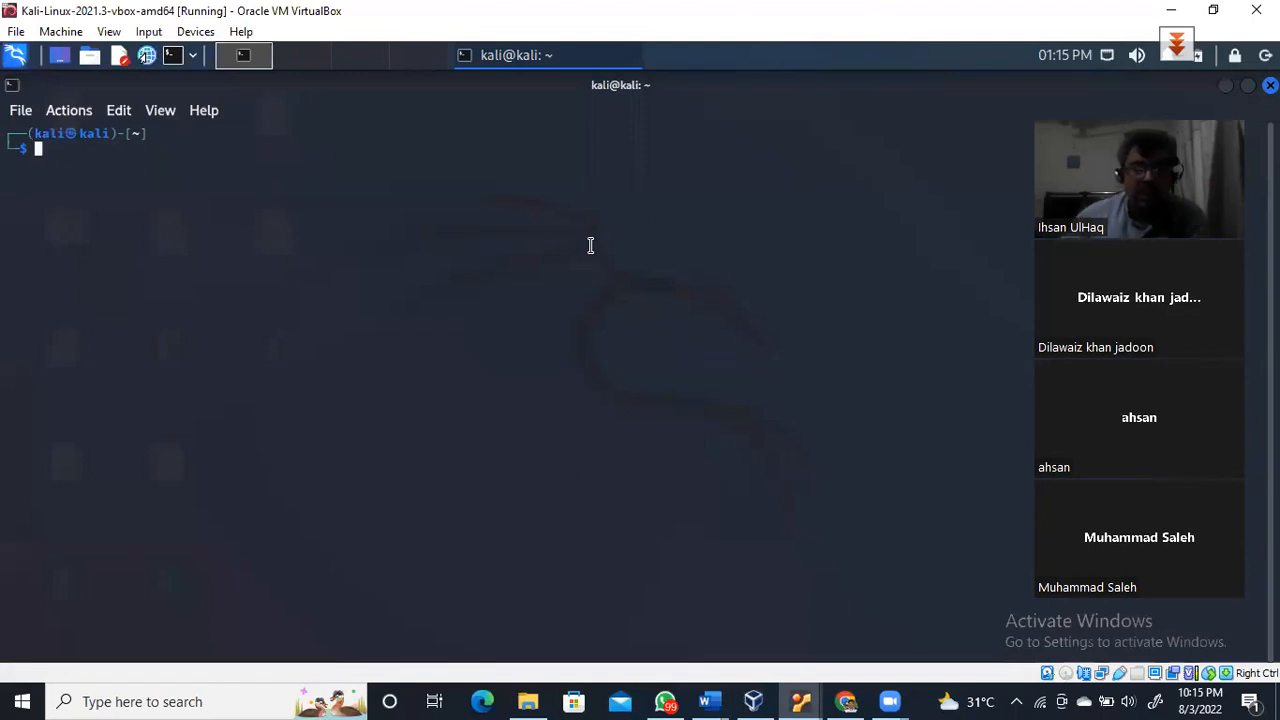
type("ip ad")
key("Right")
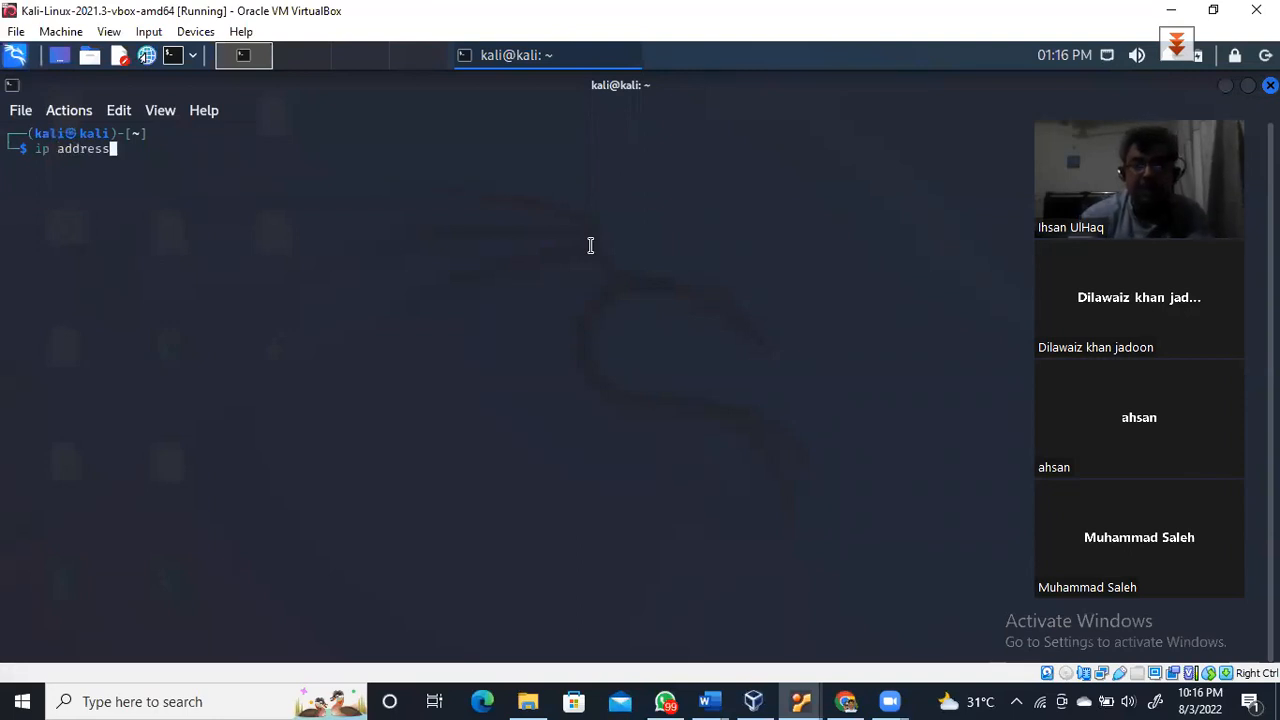
key("Return")
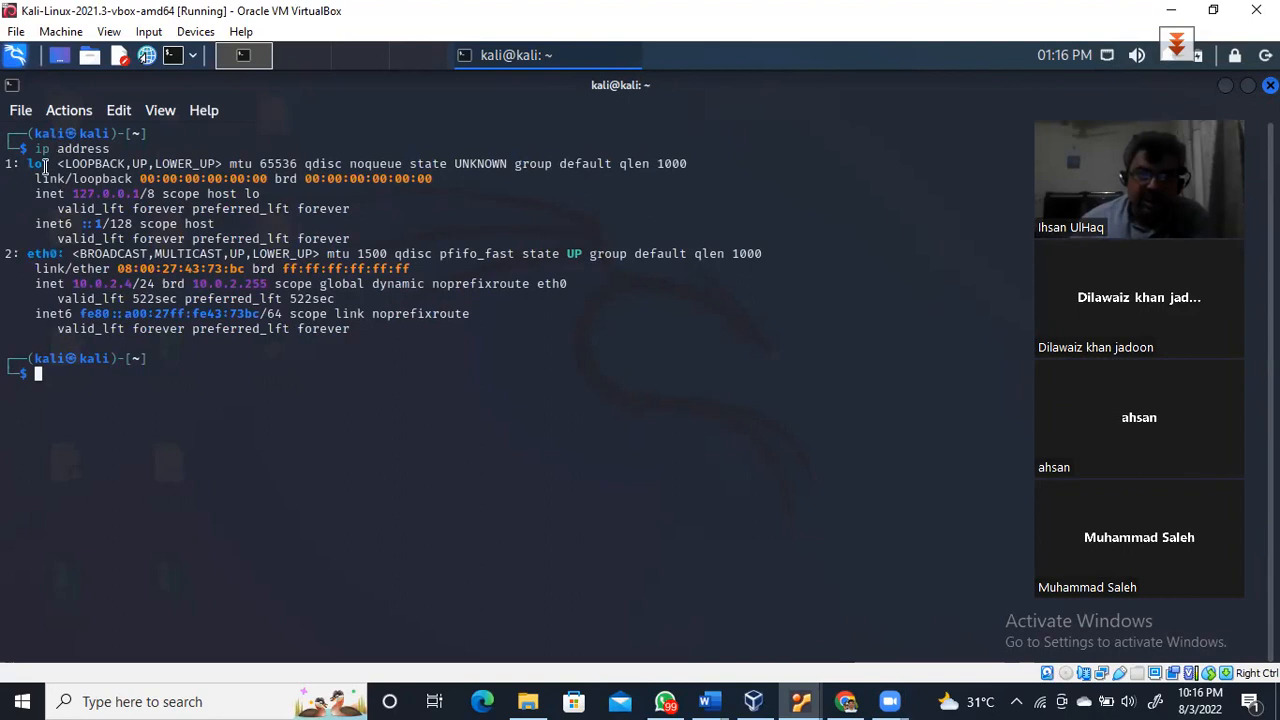
left_click_drag(24, 253, 156, 284)
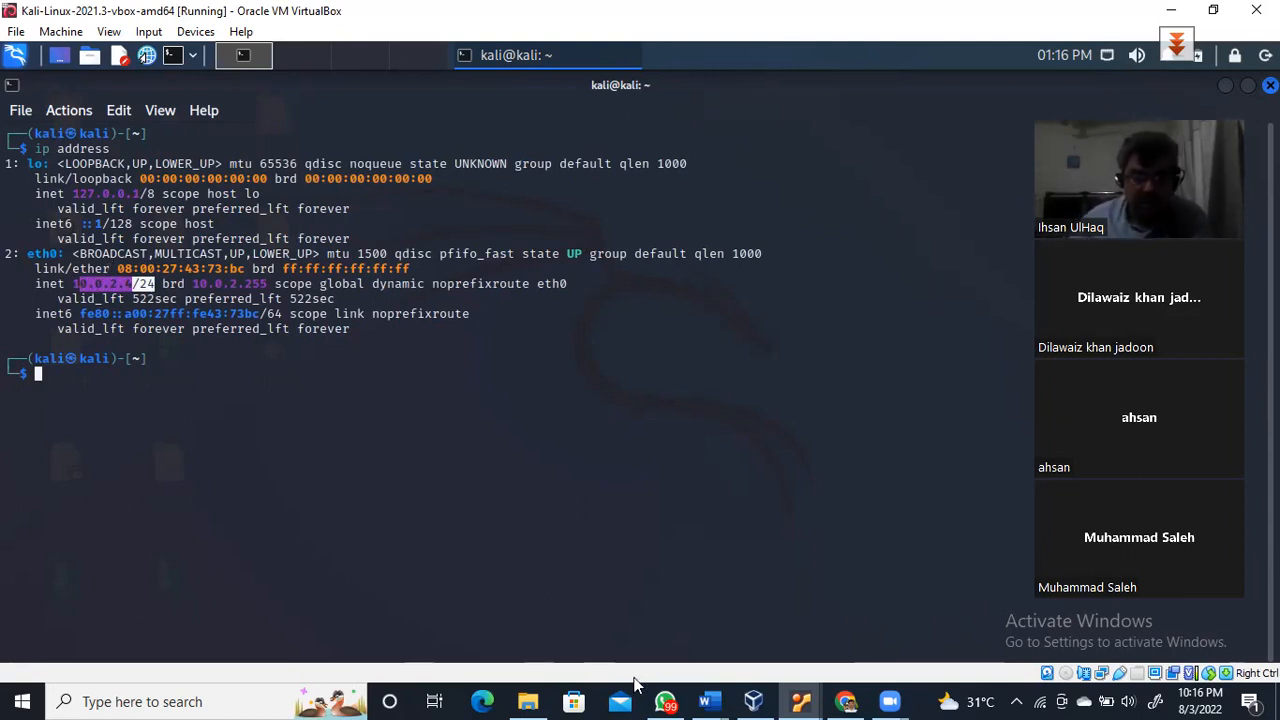
left_click(753, 701)
Wake the Metasploitable console and run ip add, showing eth0 at 10.0.2.7/24
left_click(110, 335)
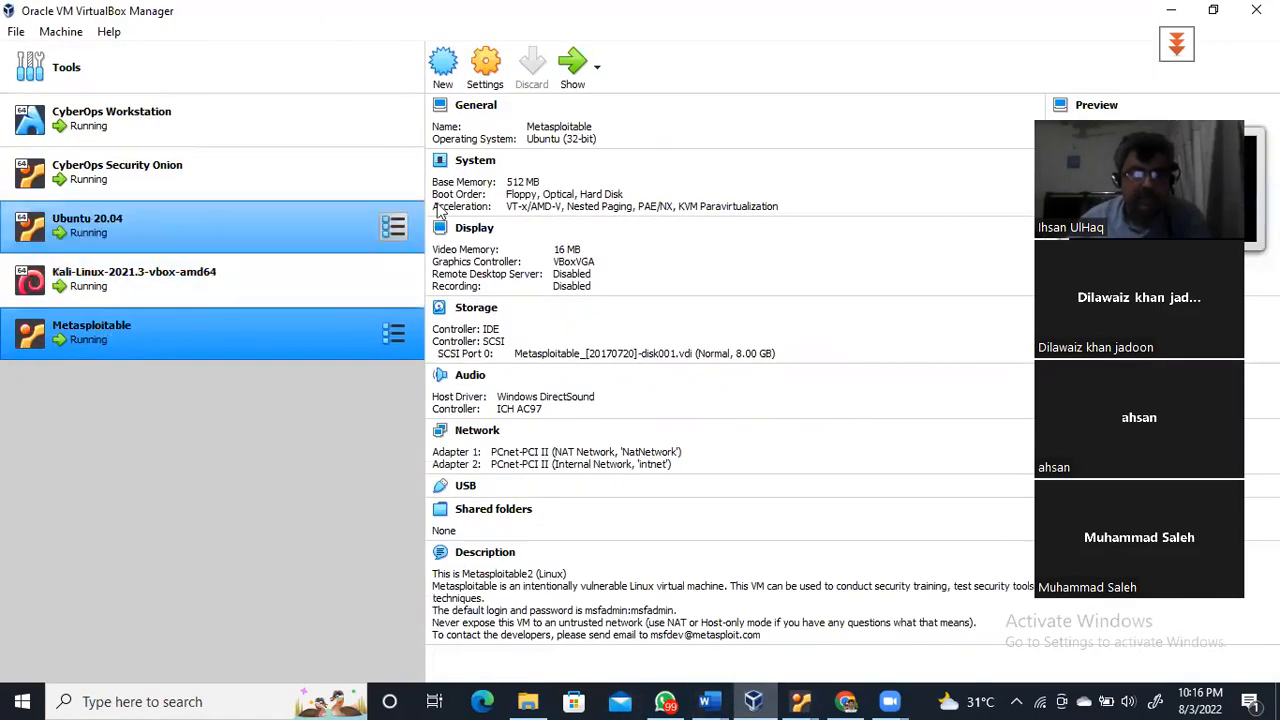
left_click(573, 66)
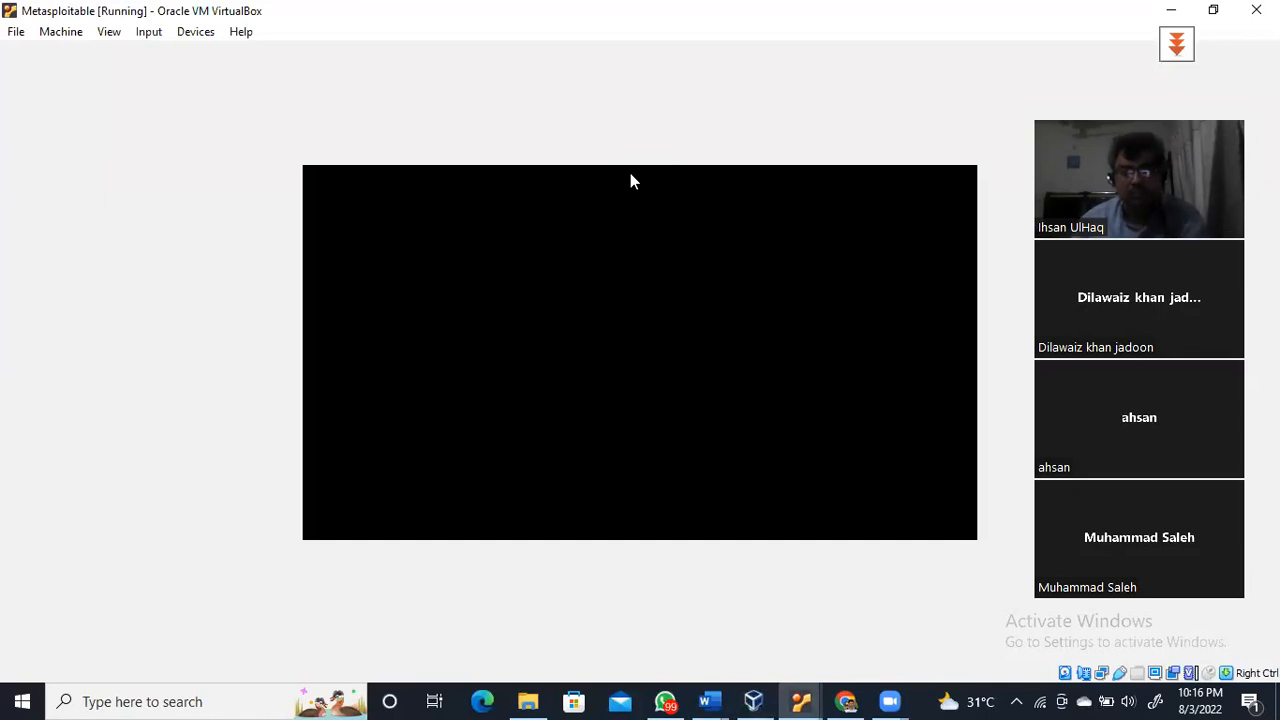
left_click(727, 259)
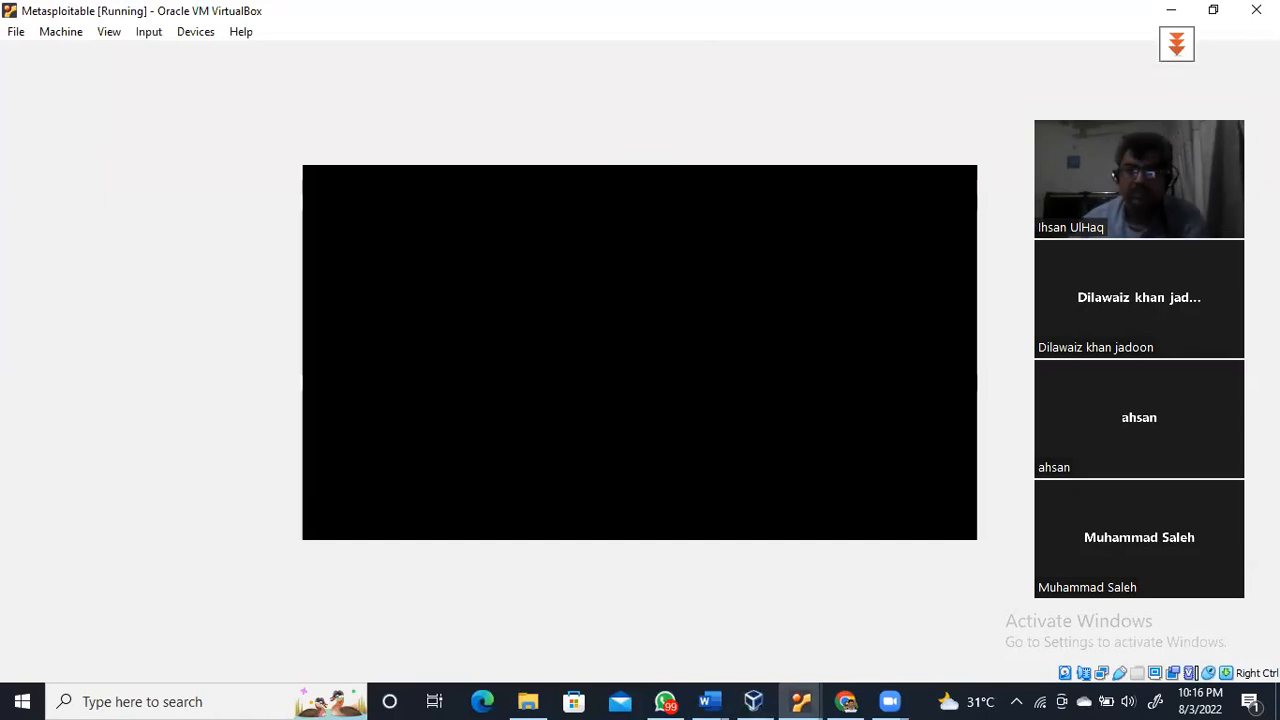
key("space")
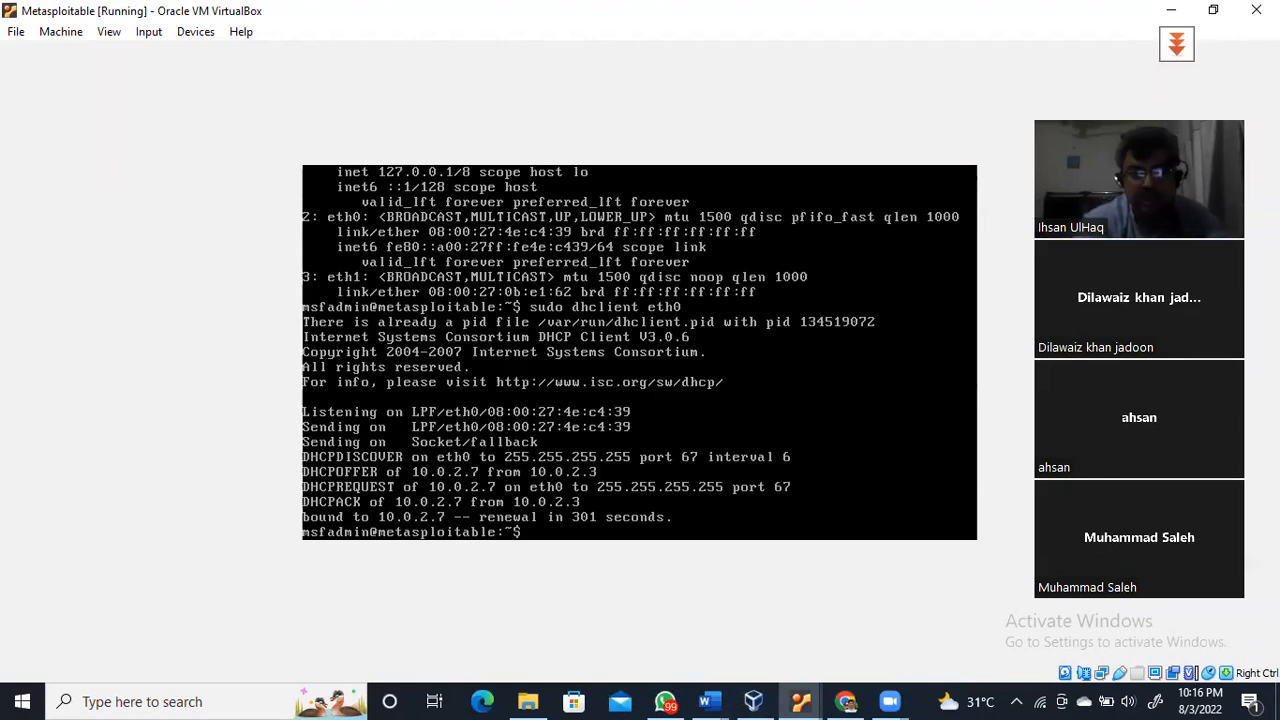
type("ip add")
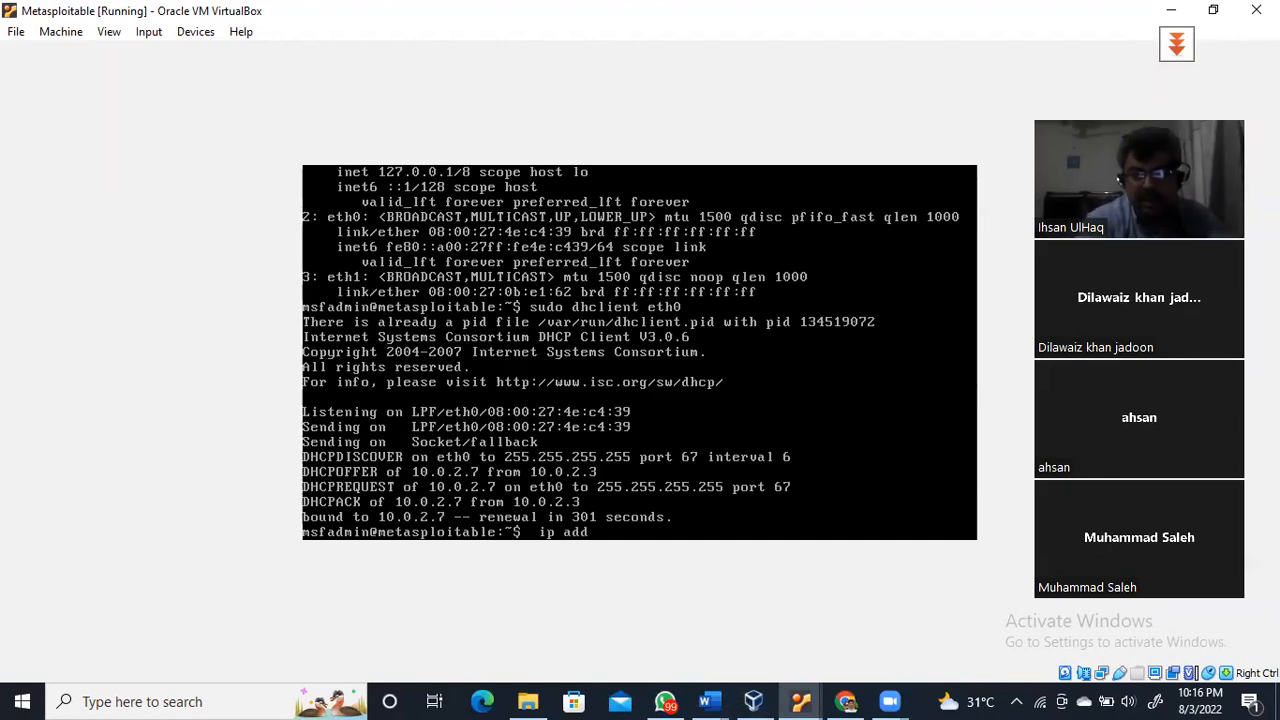
key("Return")
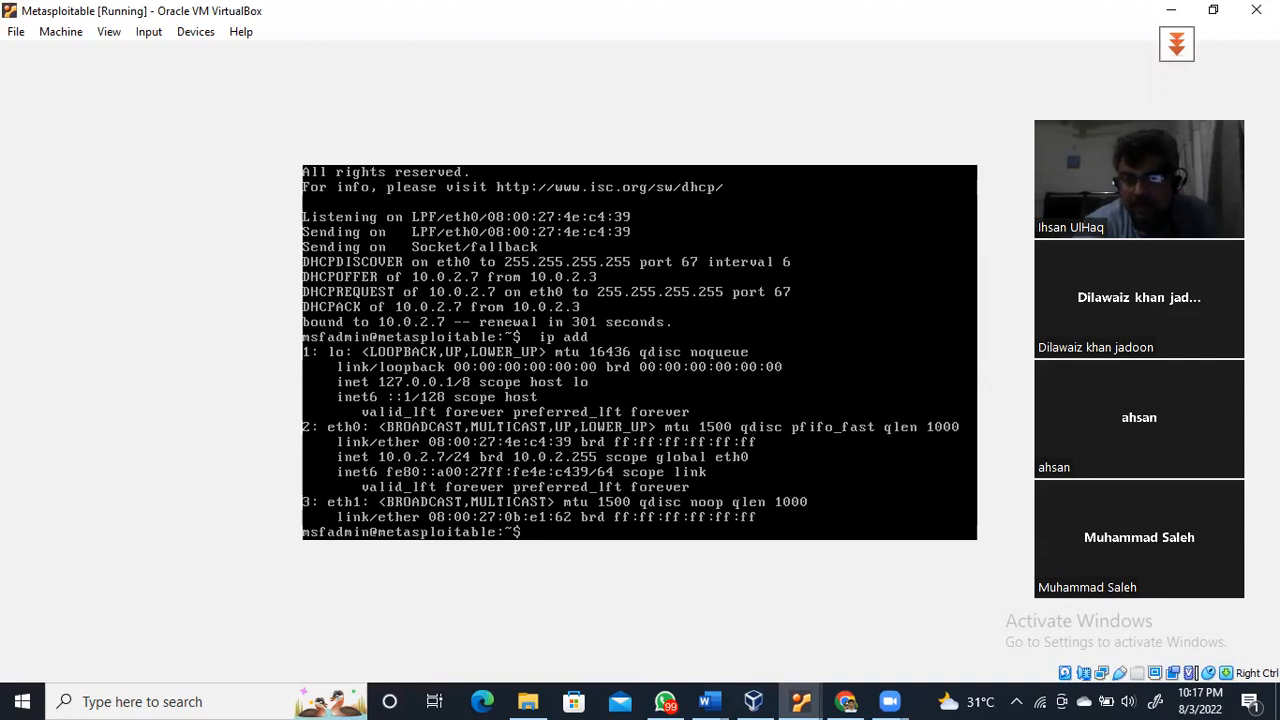
Page through Metasploitable's list of all available shell commands, then quit the listing
key("Tab")
key("Tab")
key("y")
key("space")
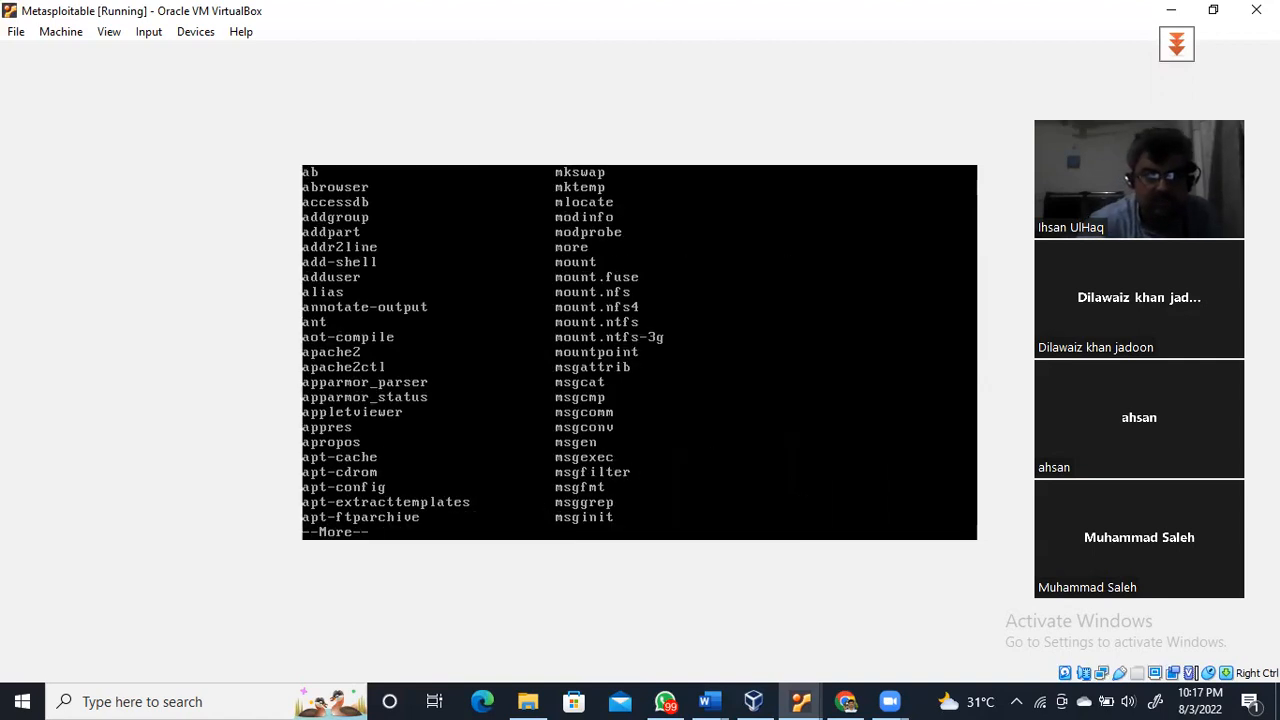
key("space")
key("space")
key("space")
key("space")
key("space")
key("space")
key("space")
key("space")
key("space")
key("space")
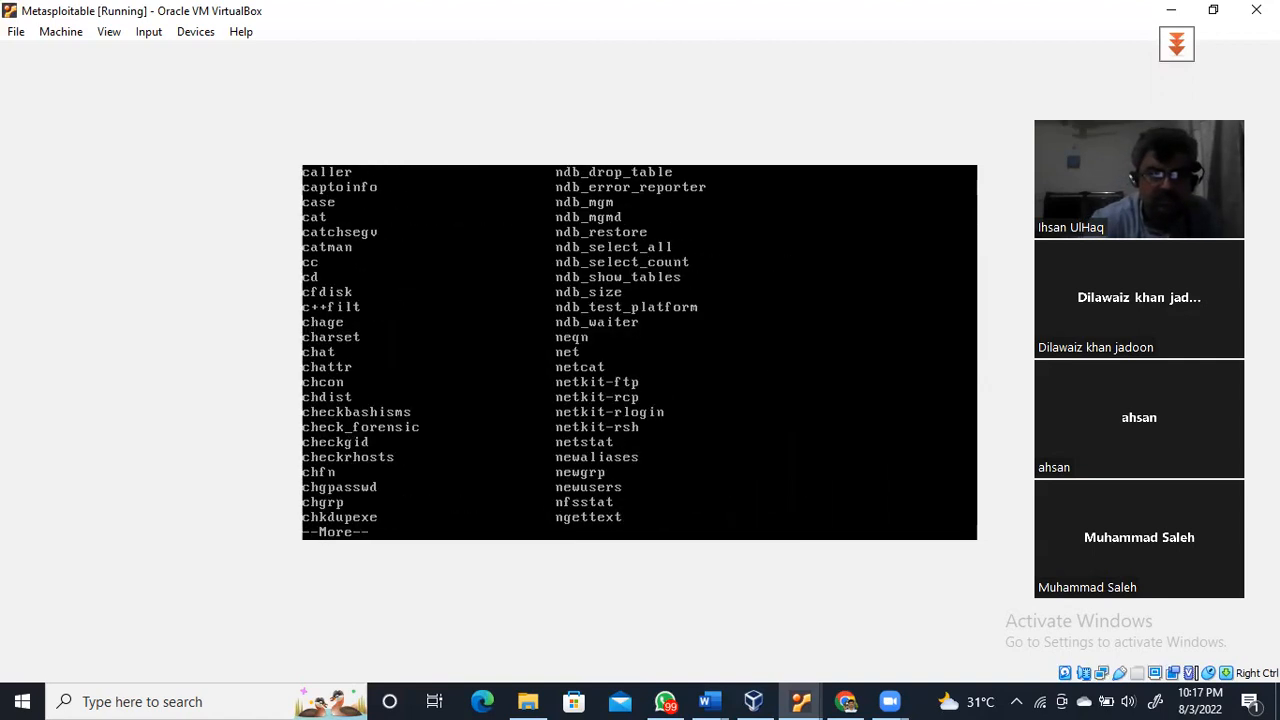
key("space")
key("space")
key("space")
key("space")
key("space")
key("space")
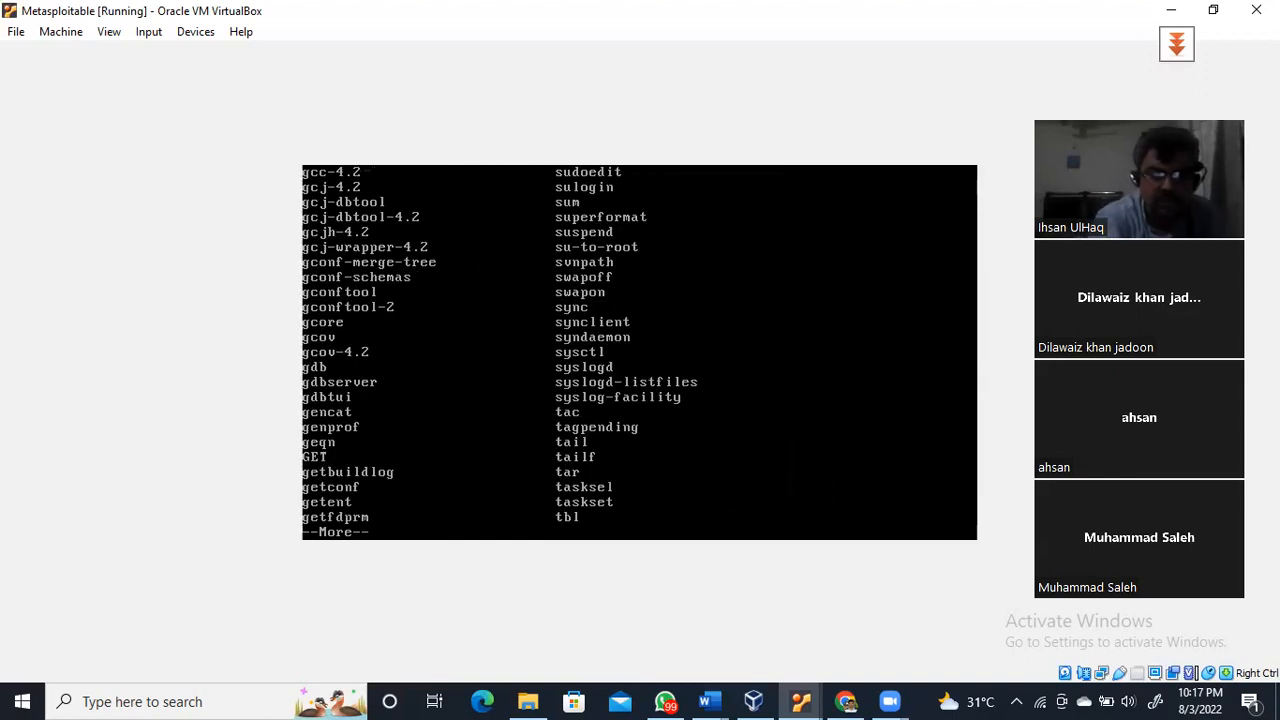
key("q")
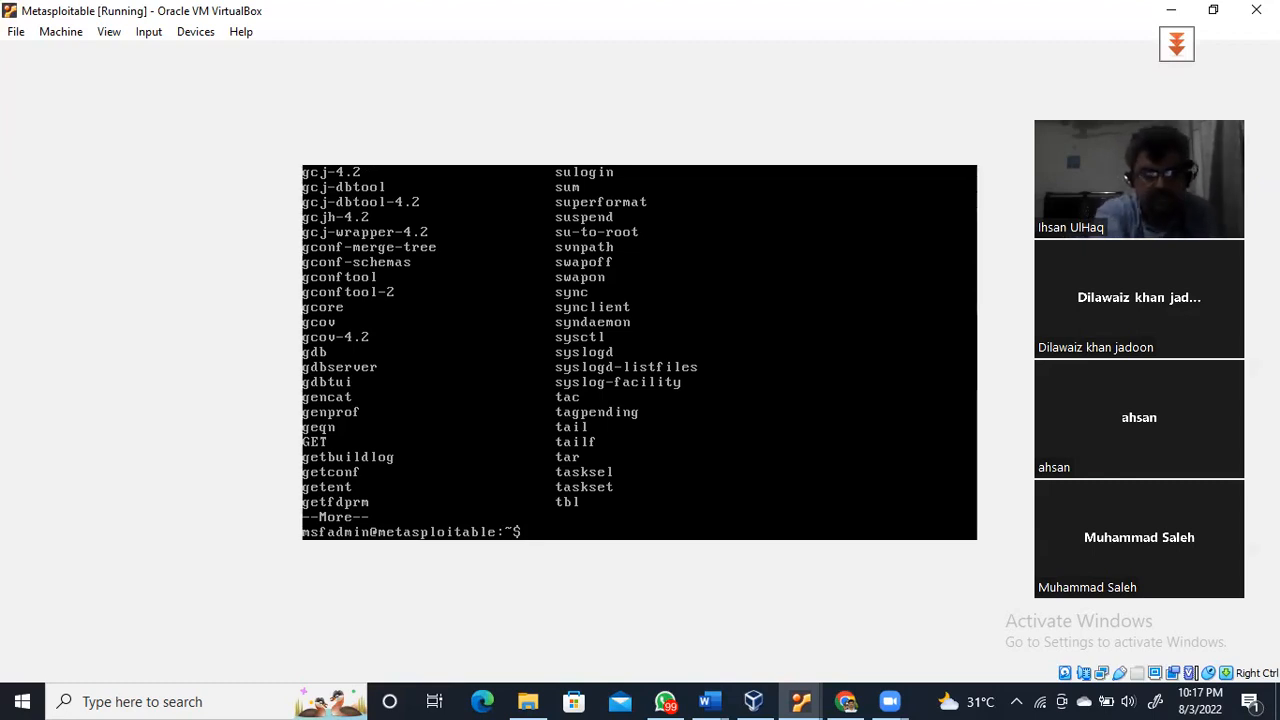
Start a fresh prompt, release the mouse with Right Ctrl, and minimize the Metasploitable window
key("Return")
key("Return")
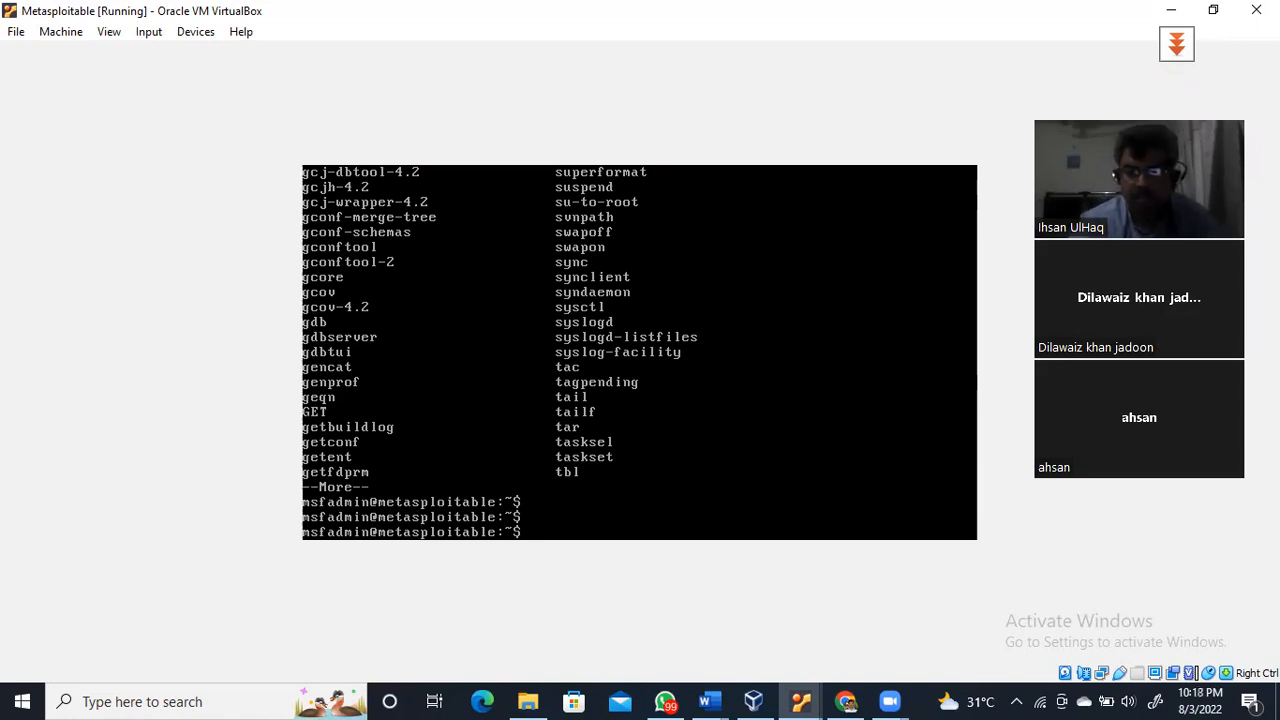
key("Control_R")
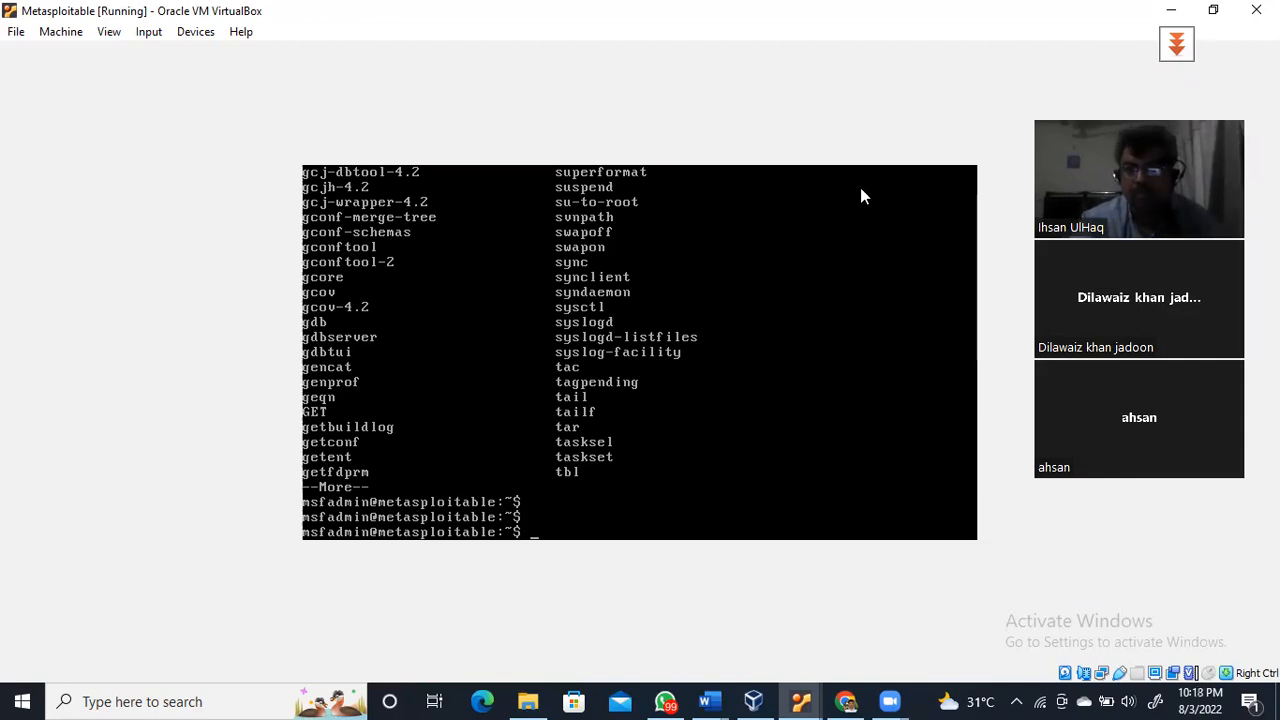
left_click(1172, 16)
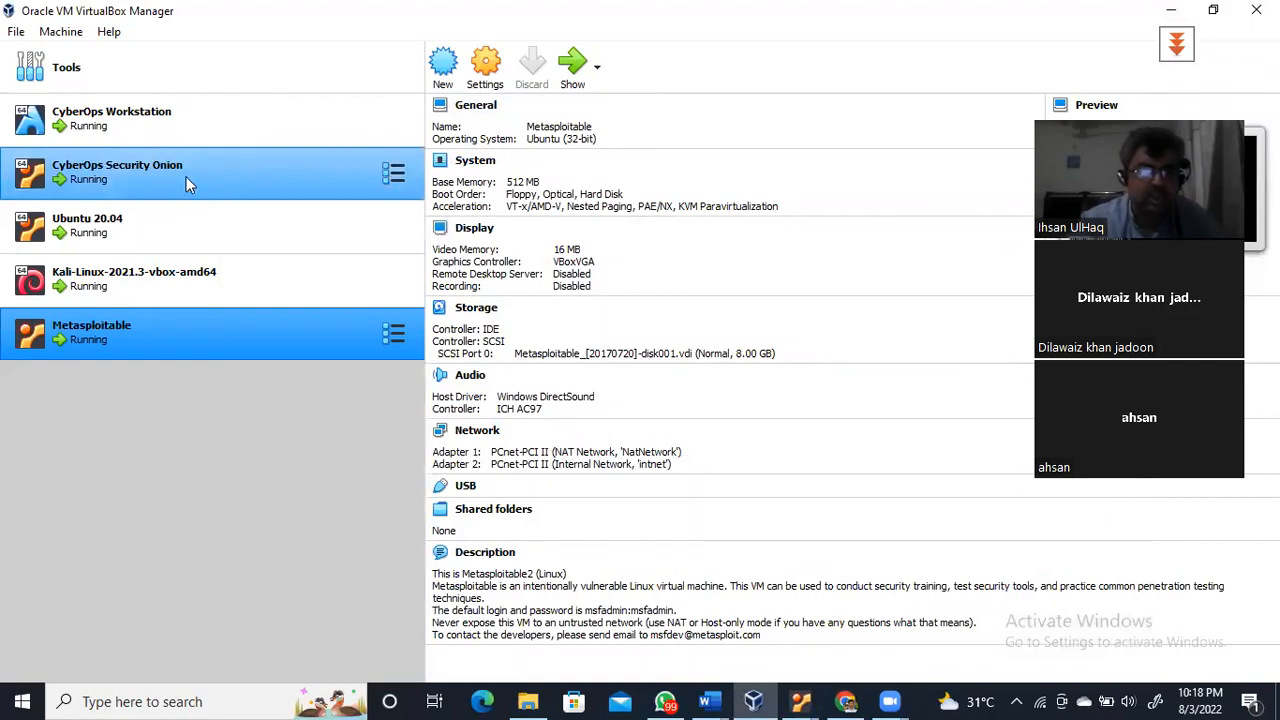
On CyberOps Security Onion, open a desktop terminal and run ip add, showing eth1 and eth2 addresses
left_click(159, 172)
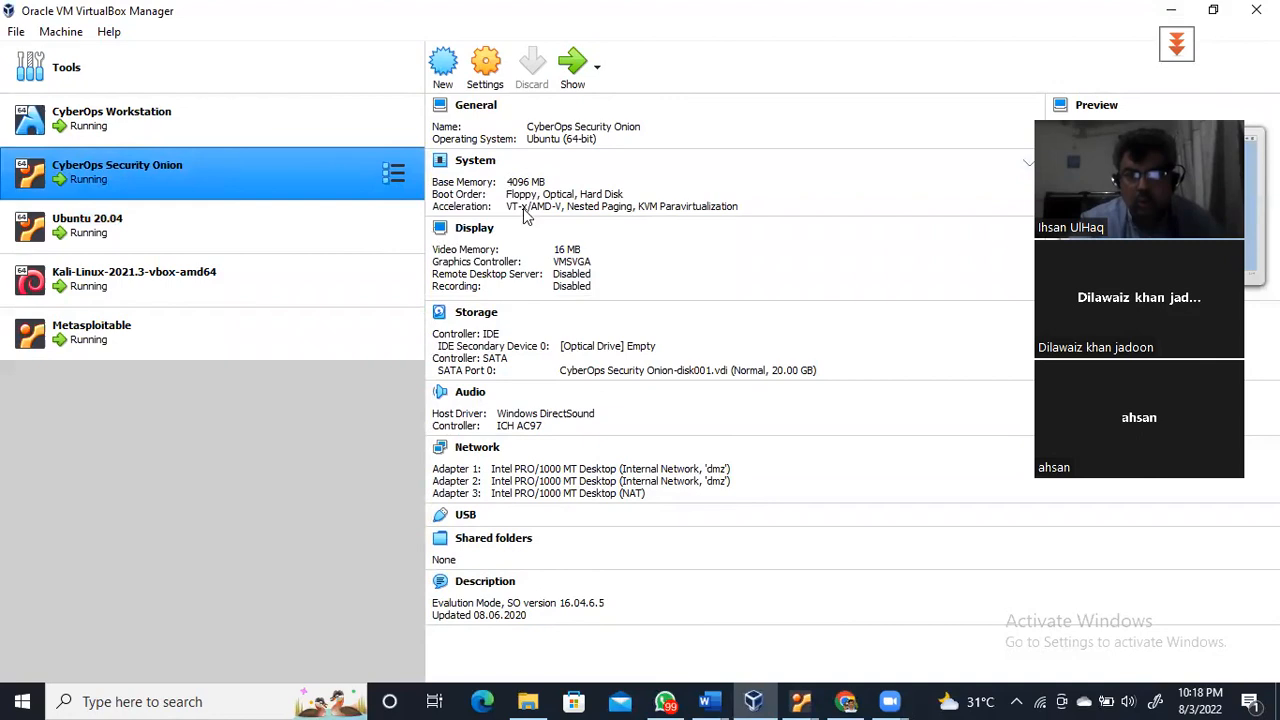
left_click(572, 64)
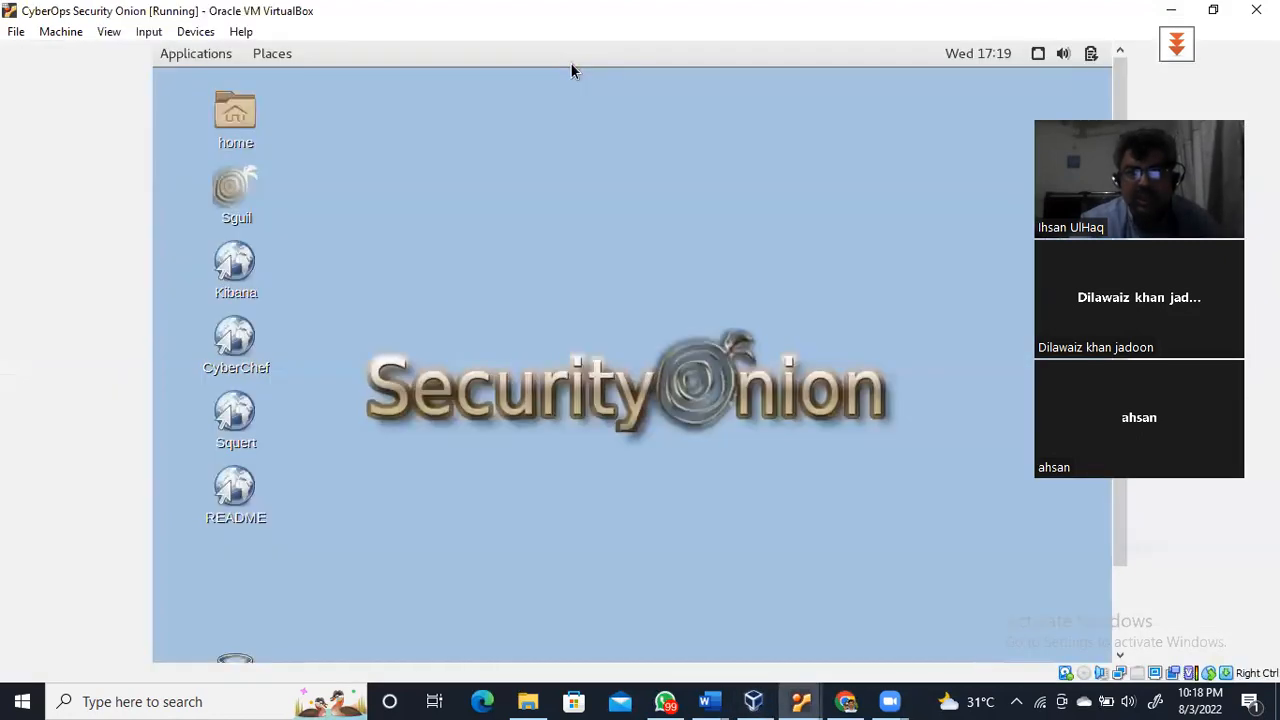
right_click(468, 153)
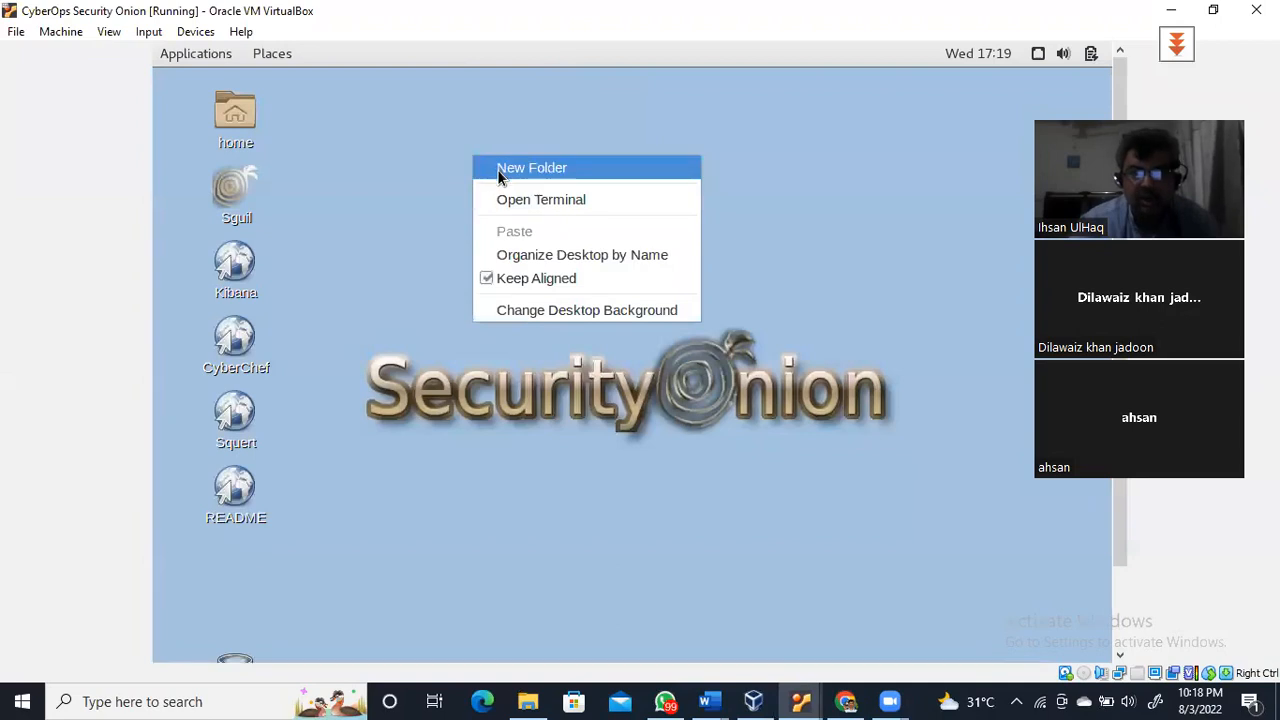
left_click(509, 202)
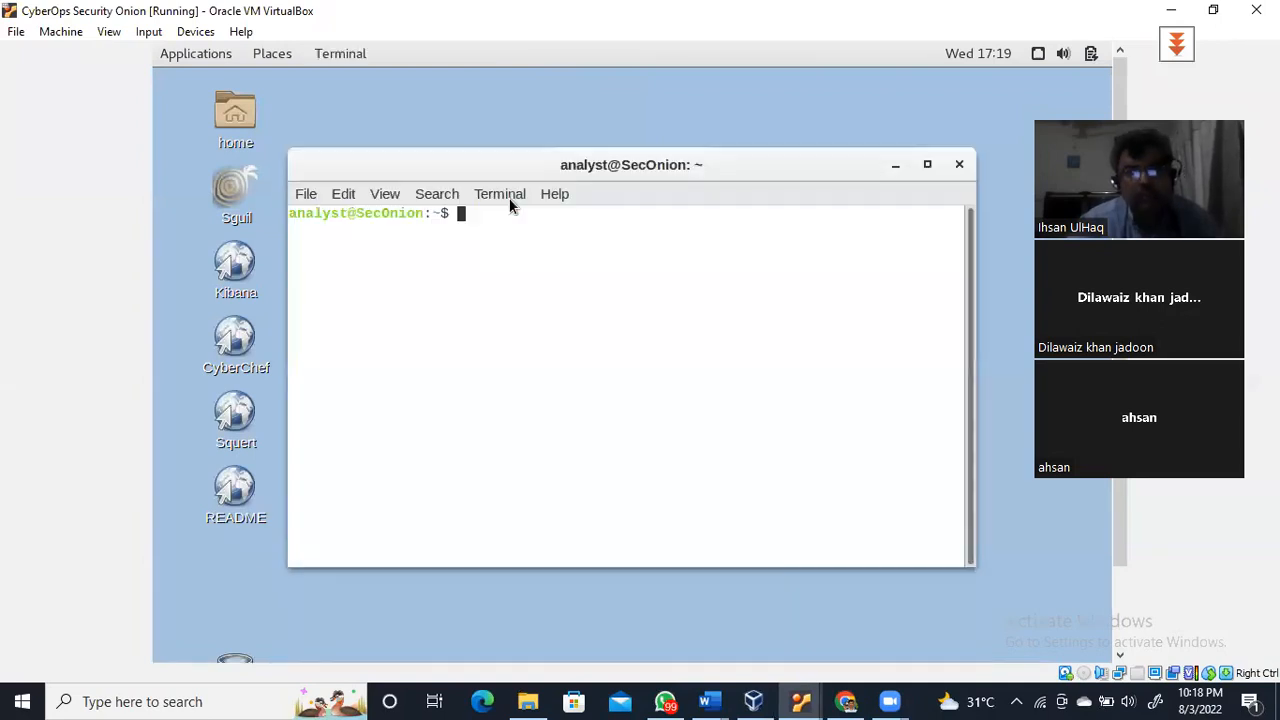
type("add")
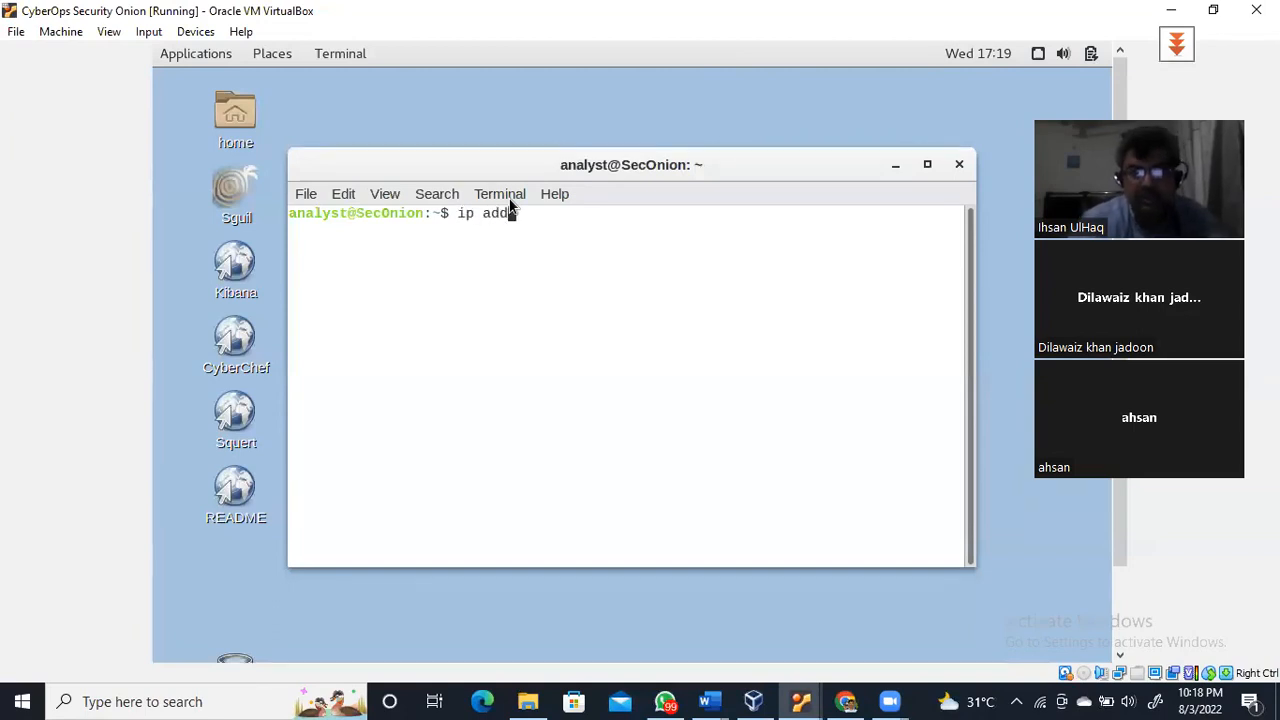
key("Return")
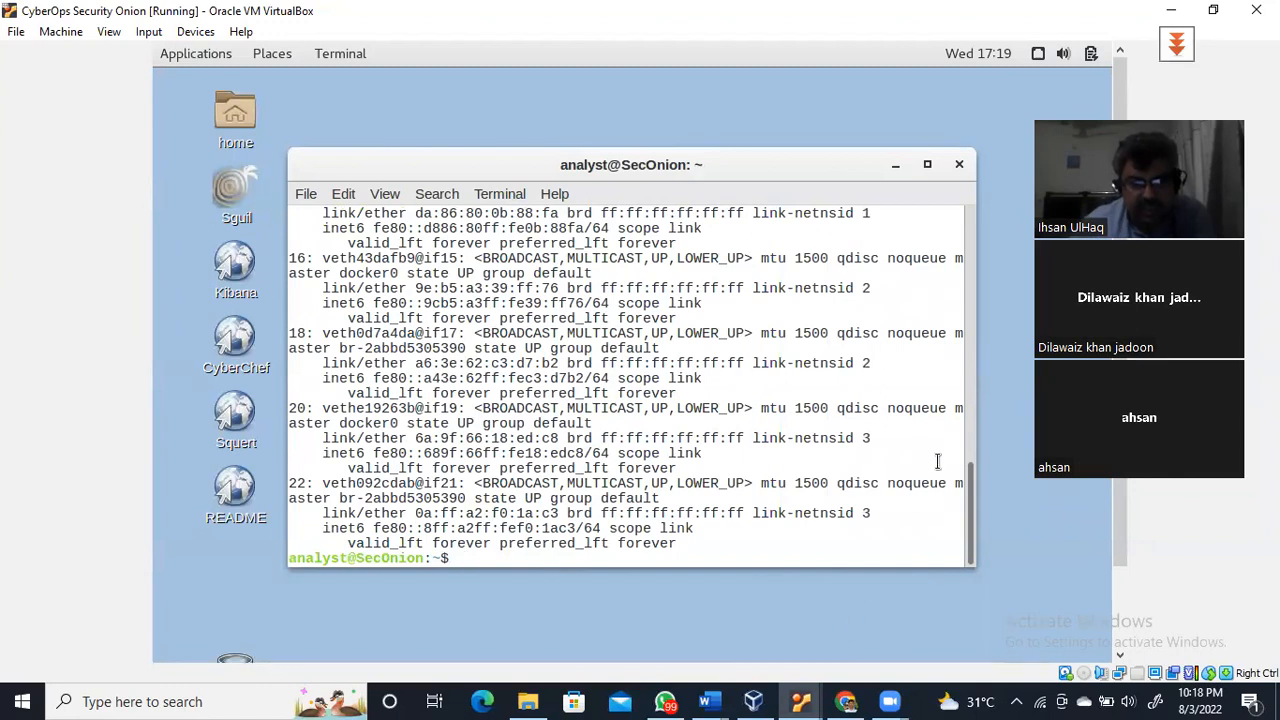
left_click_drag(975, 508, 979, 287)
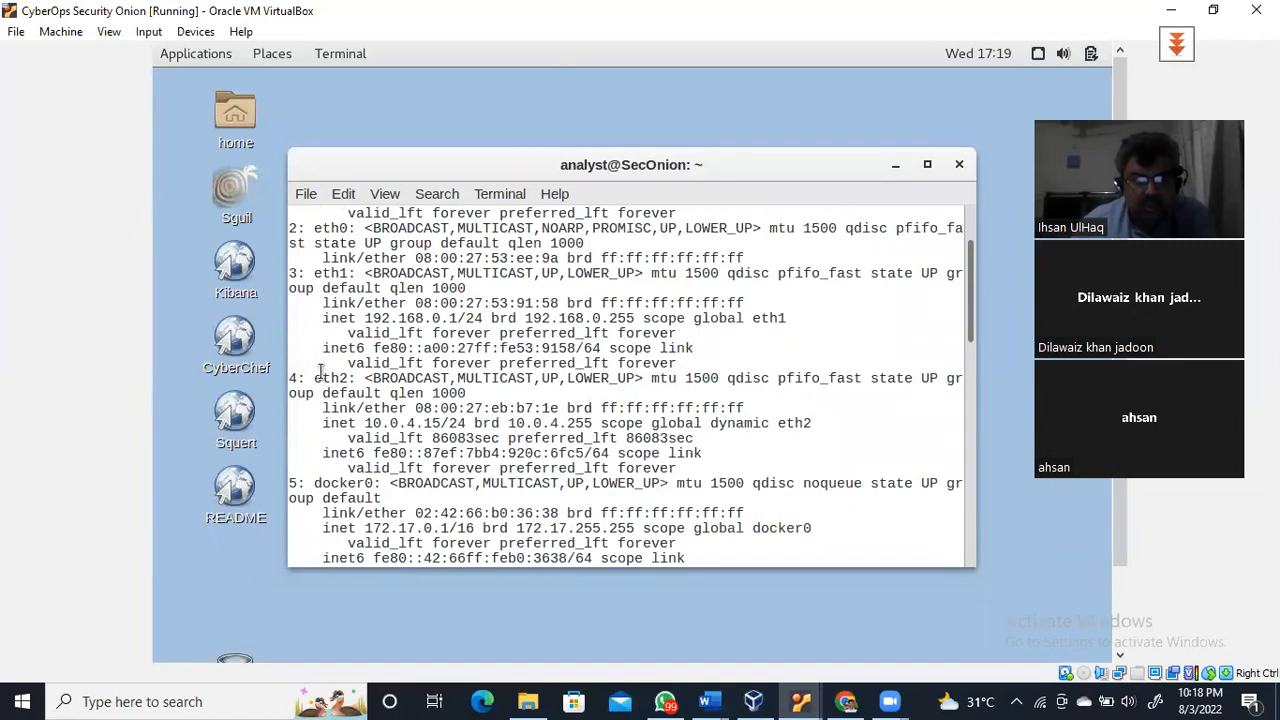
double_click(316, 378)
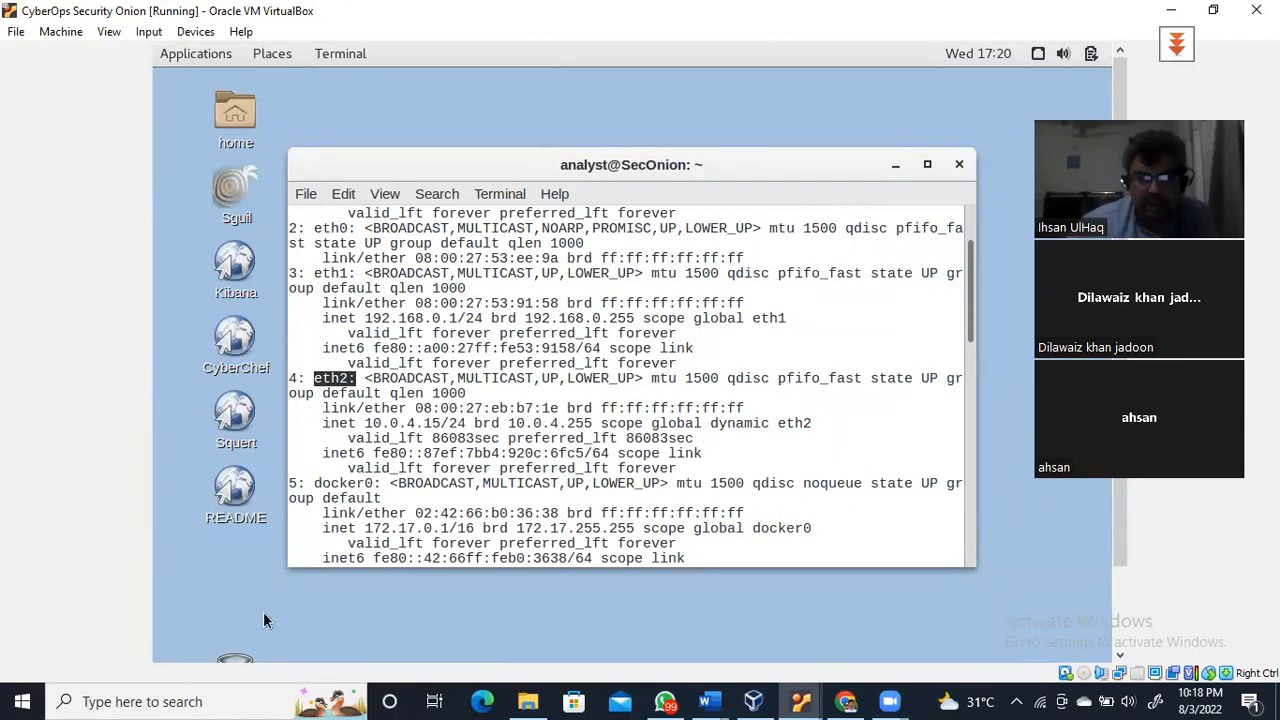
left_click_drag(364, 423, 450, 423)
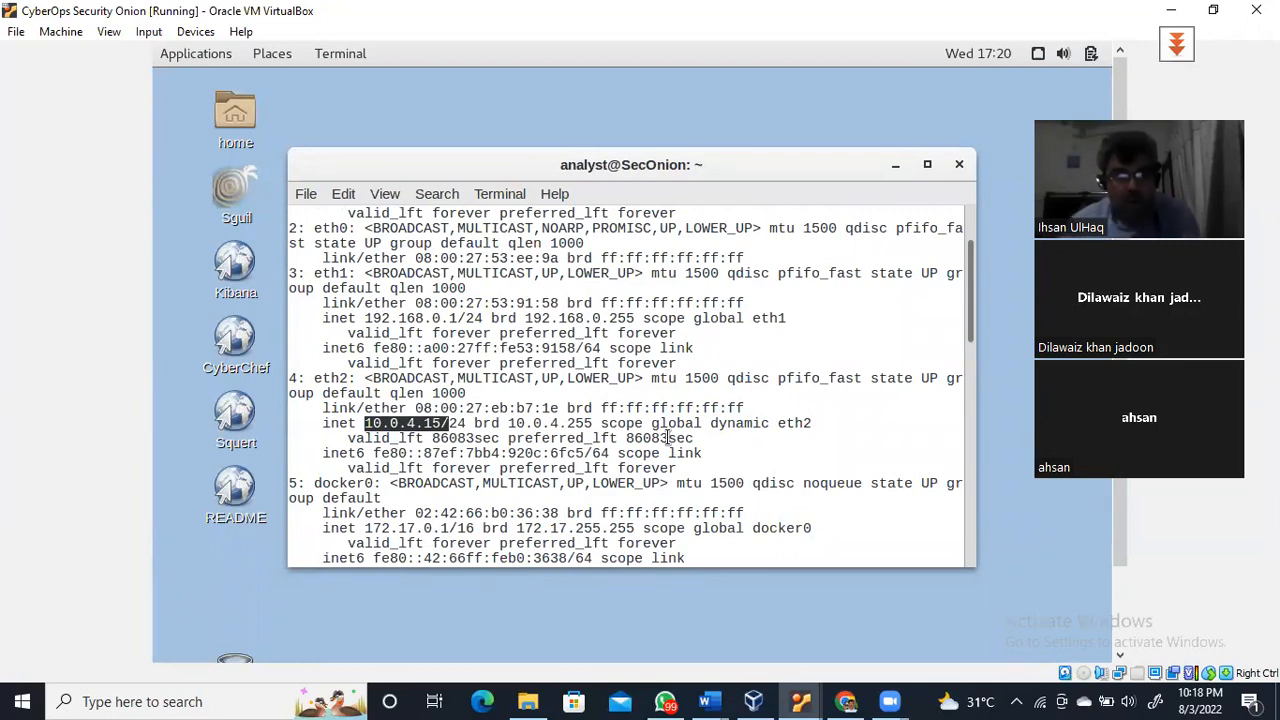
left_click_drag(363, 309, 483, 318)
left_click(395, 319)
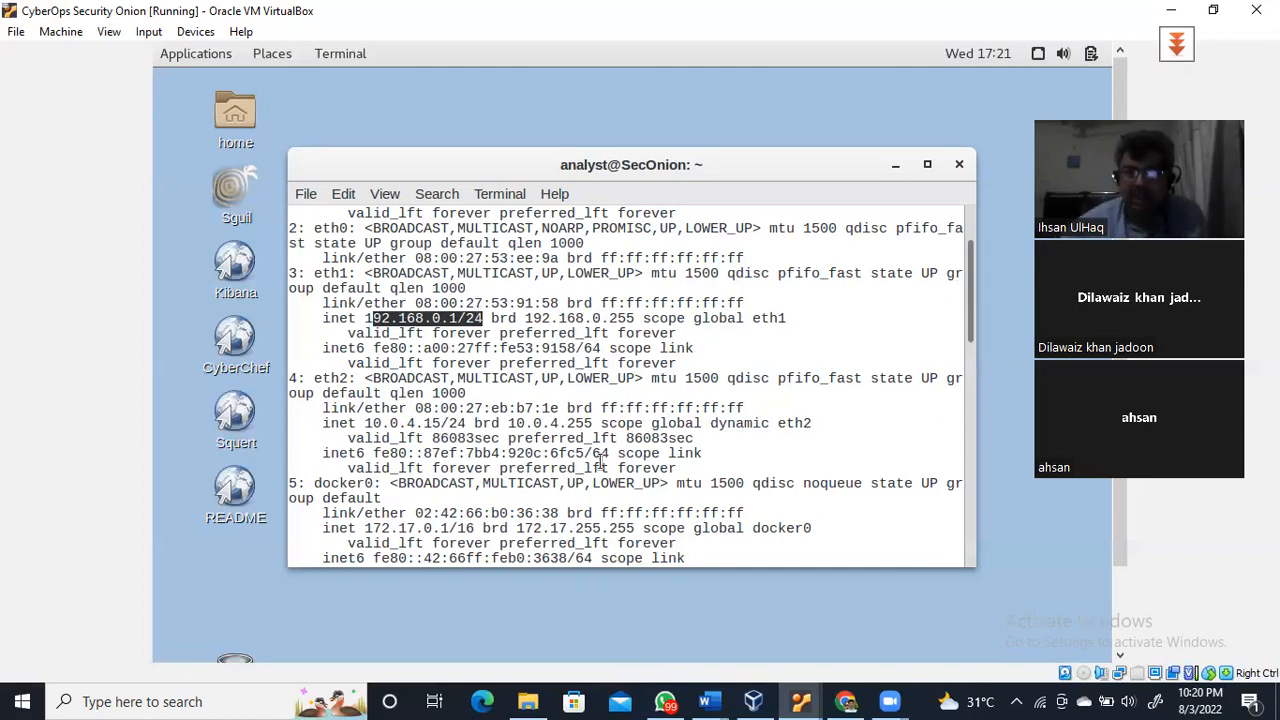
Bring Kali-Linux to front, enlarge its terminal text, and highlight eth0's address 10.0.2.4
left_click(753, 701)
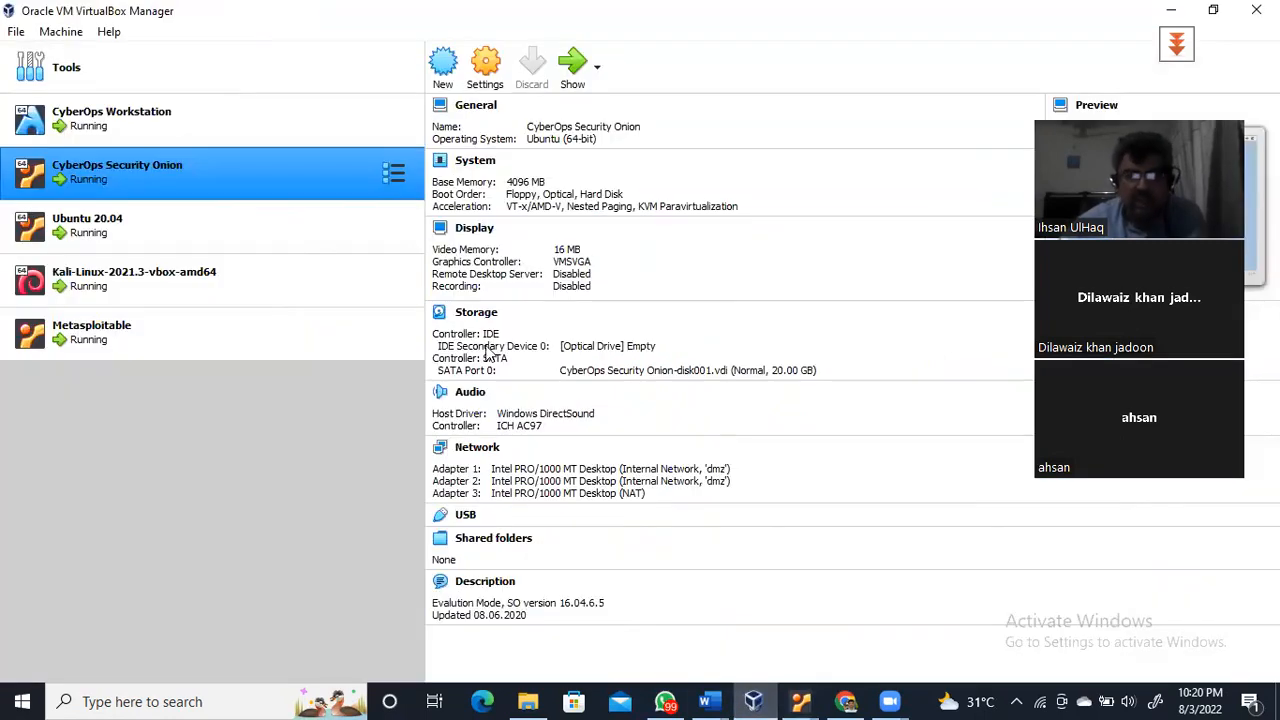
left_click(139, 276)
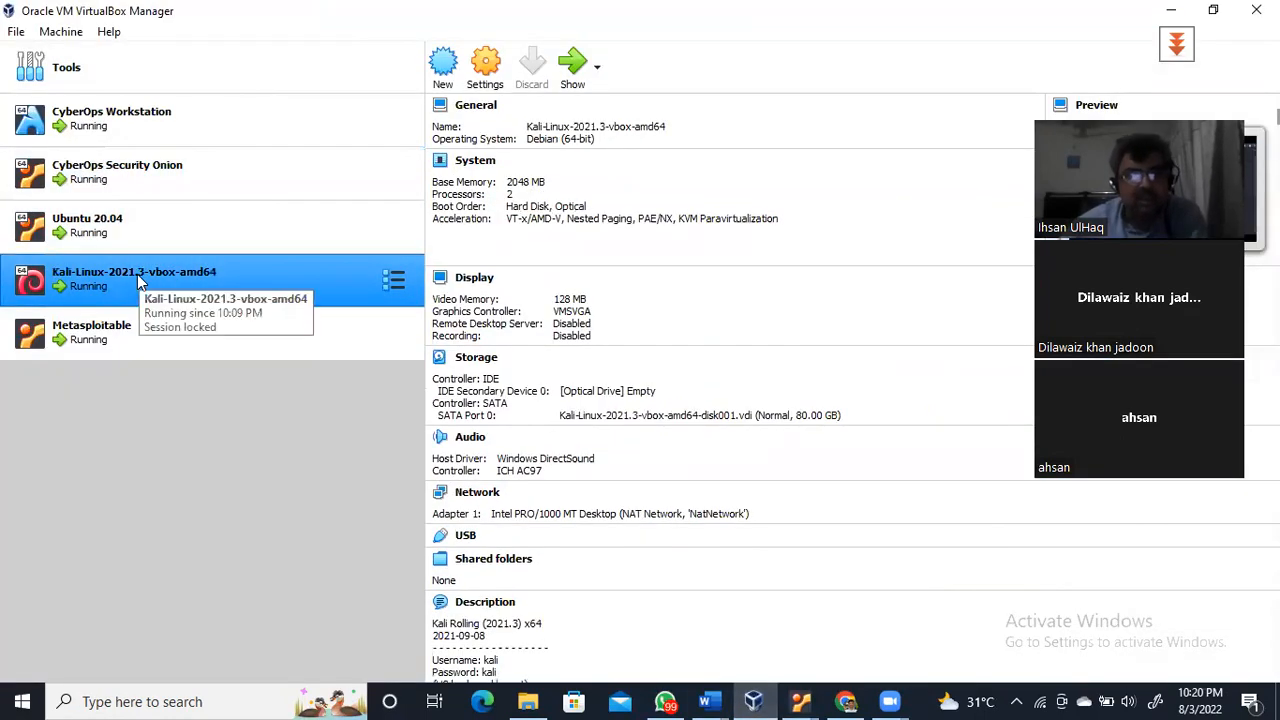
left_click(575, 66)
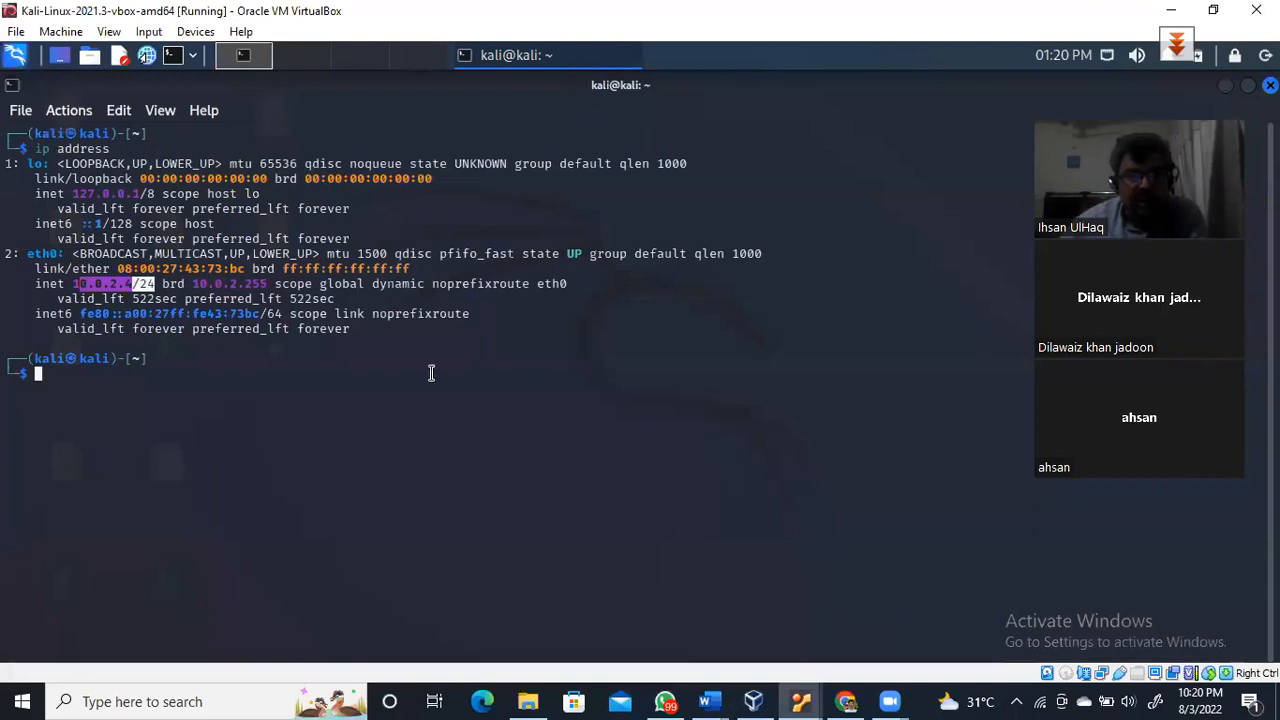
left_click(92, 298)
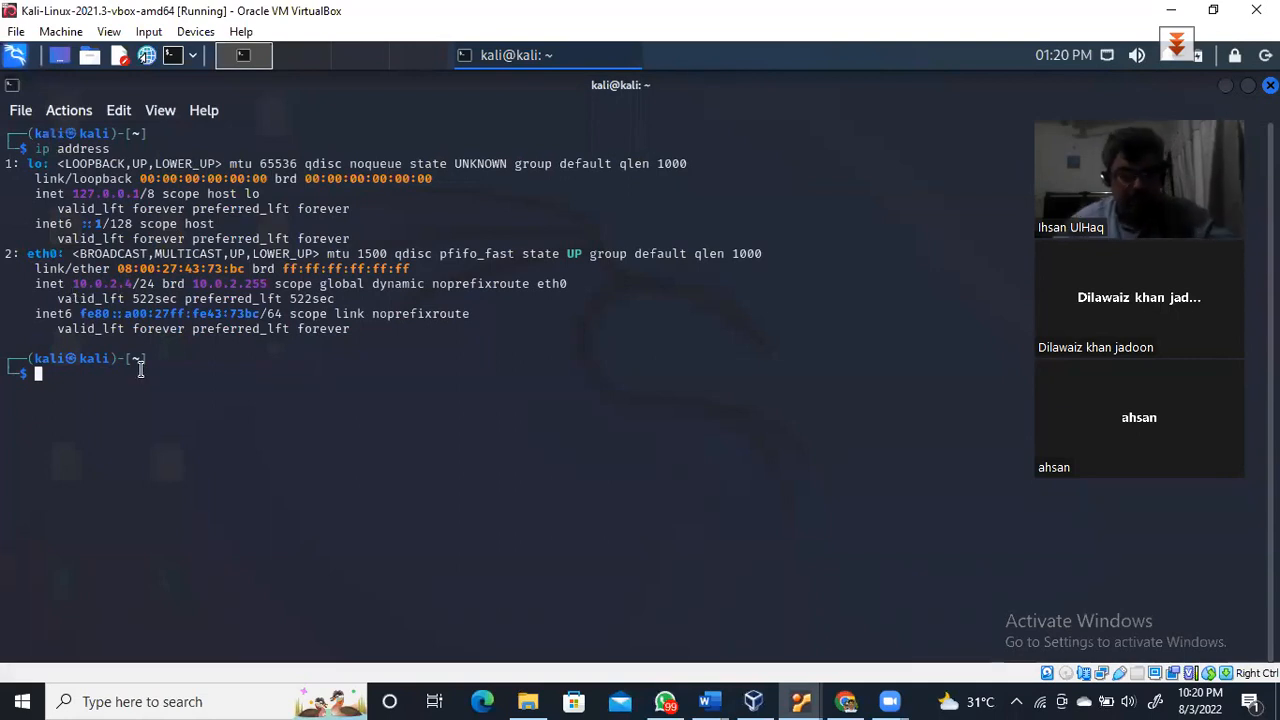
key("ctrl+plus")
key("ctrl+plus")
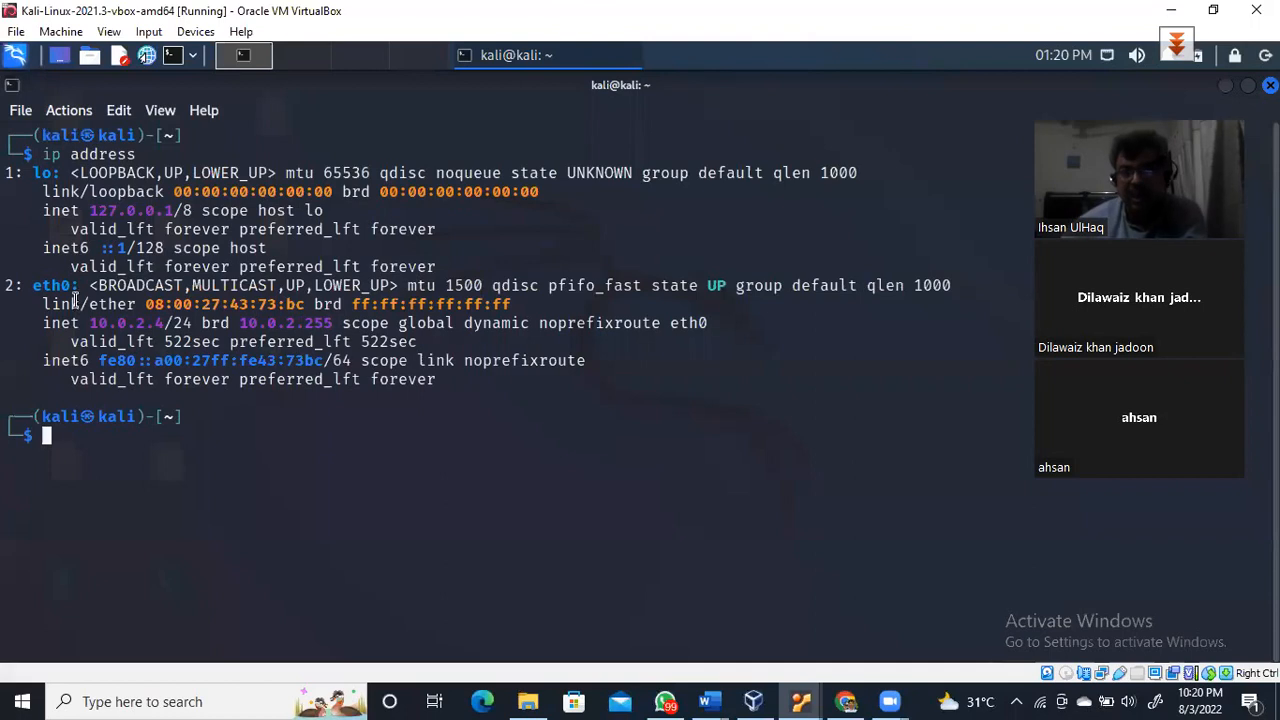
left_click_drag(89, 323, 164, 326)
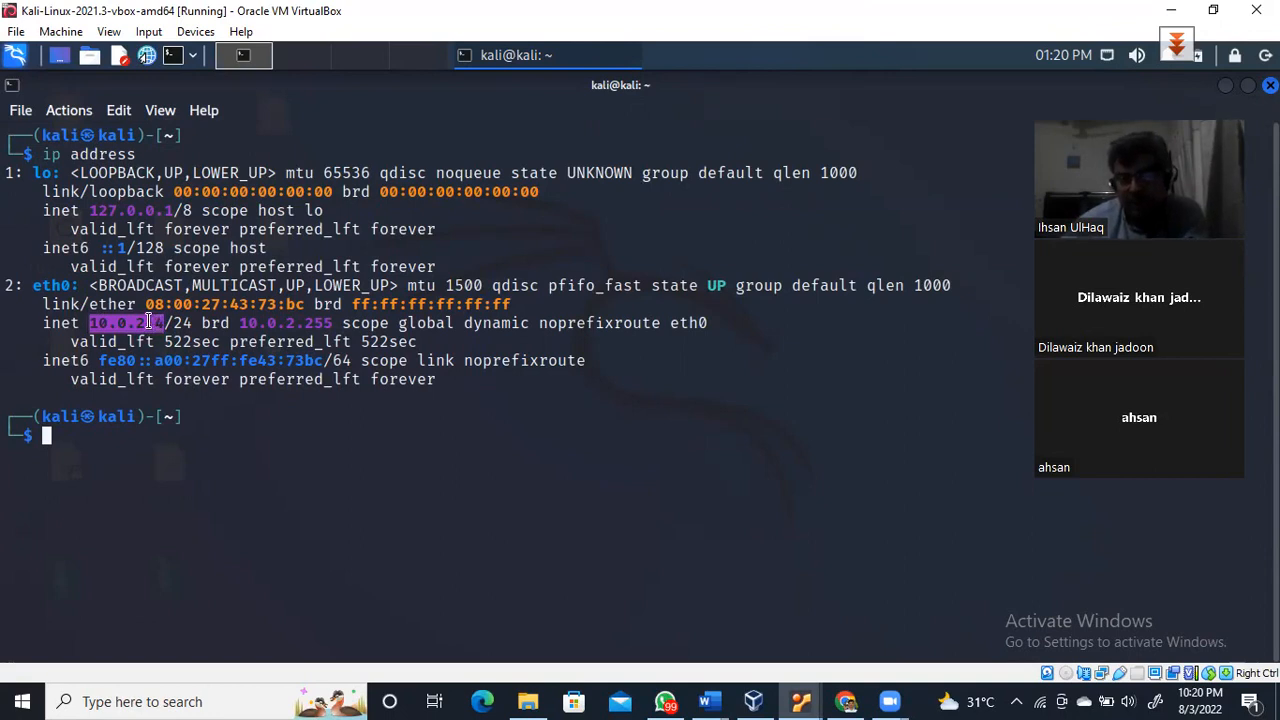
left_click_drag(148, 321, 96, 342)
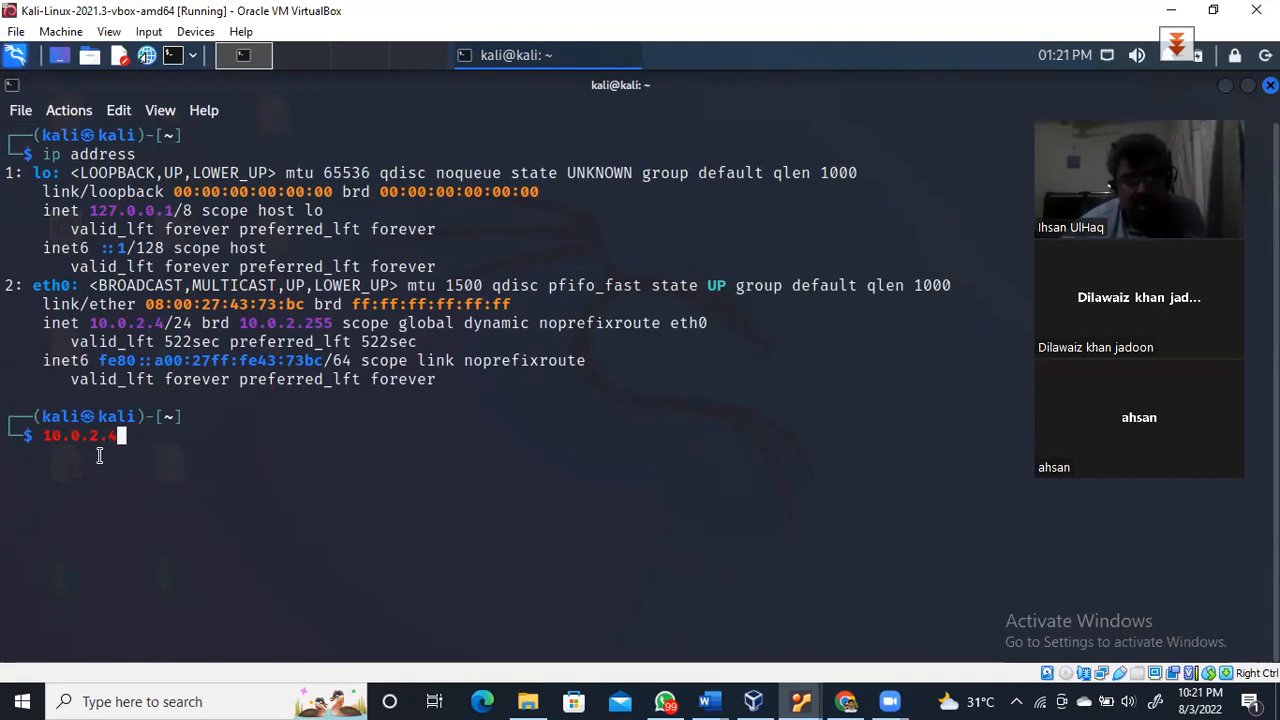
key("BackSpace")
key("BackSpace")
key("BackSpace")
key("BackSpace")
key("BackSpace")
key("BackSpace")
key("BackSpace")
key("BackSpace")
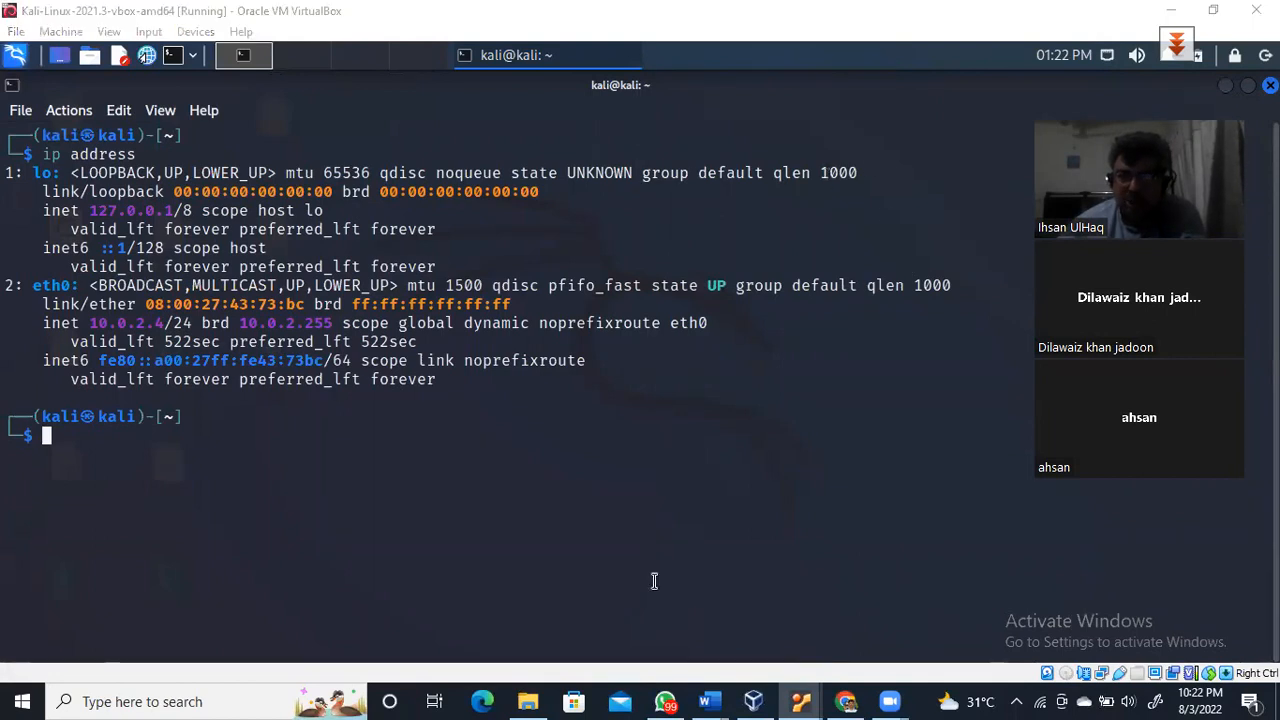
Bring Security Onion to front, highlight eth1's address 192.168.0.1, and start a fresh prompt
left_click(757, 700)
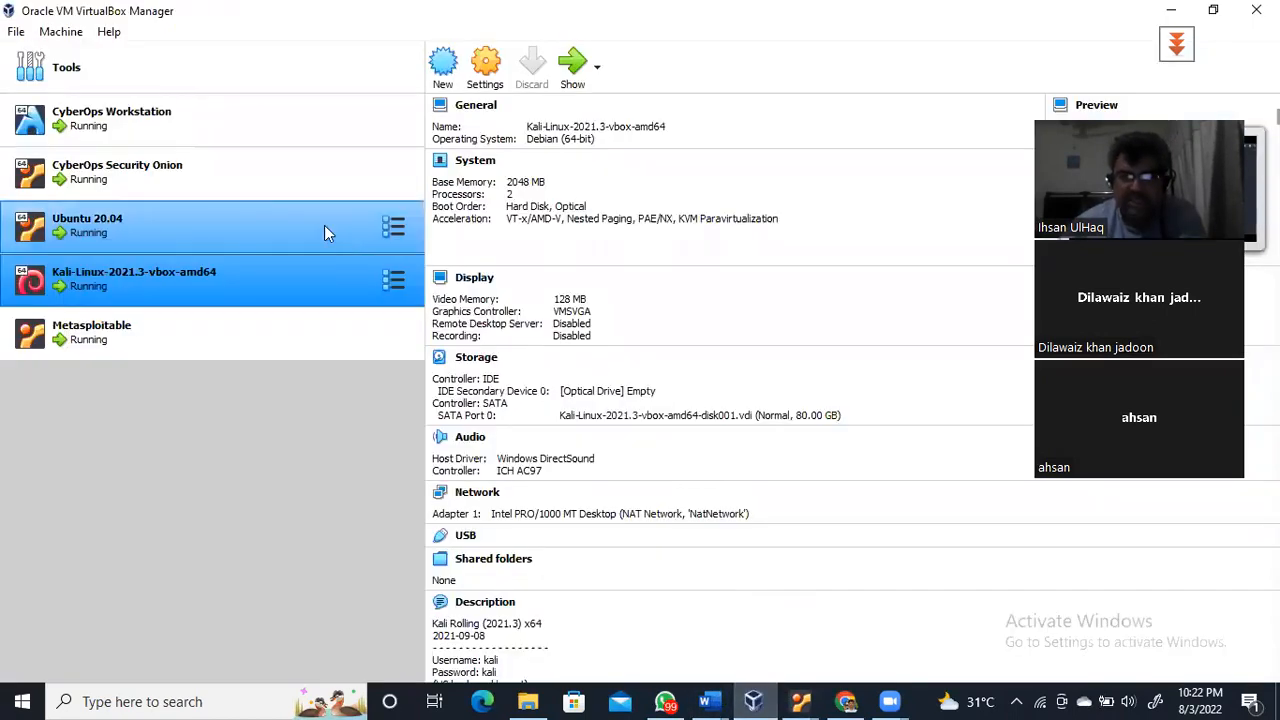
left_click(124, 172)
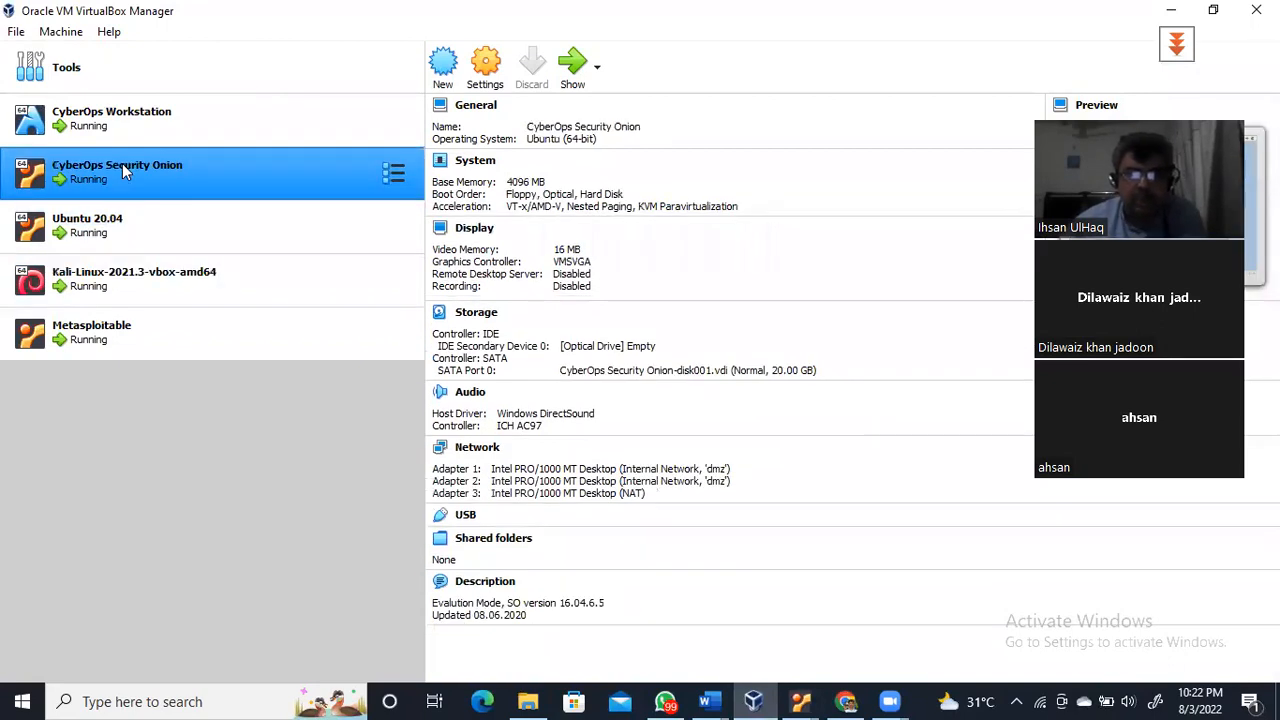
left_click(563, 74)
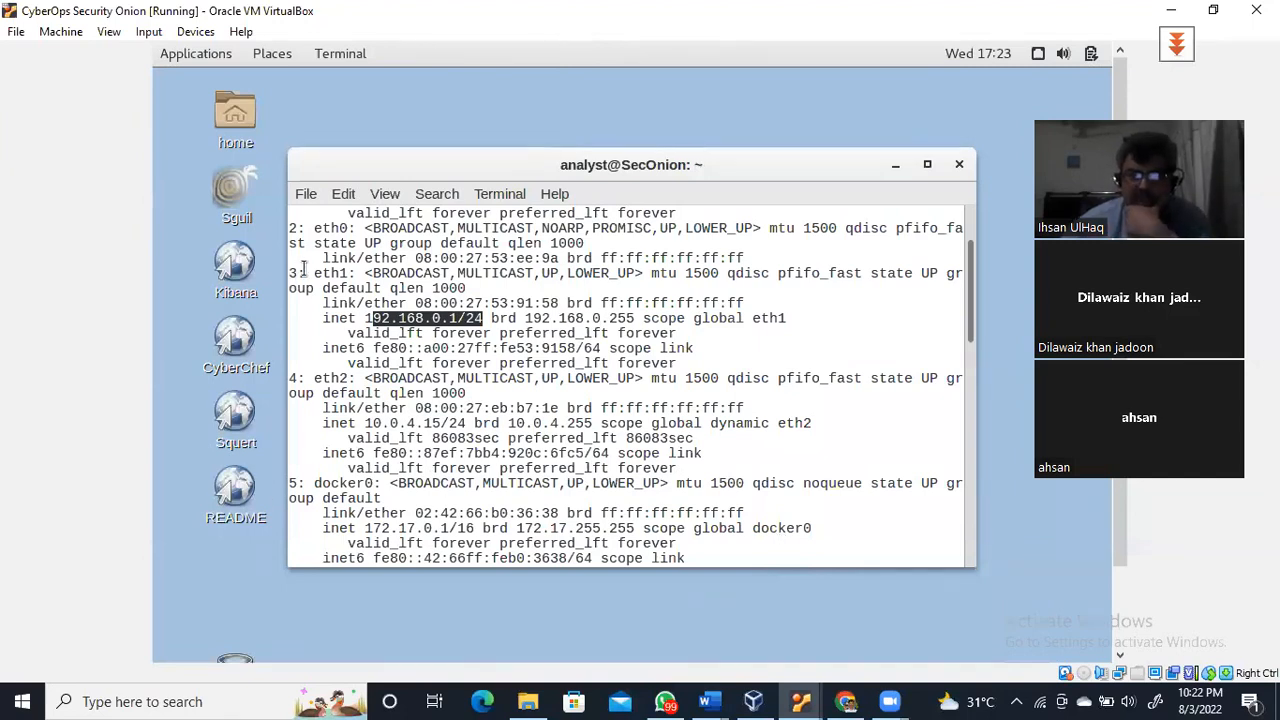
left_click_drag(304, 270, 353, 271)
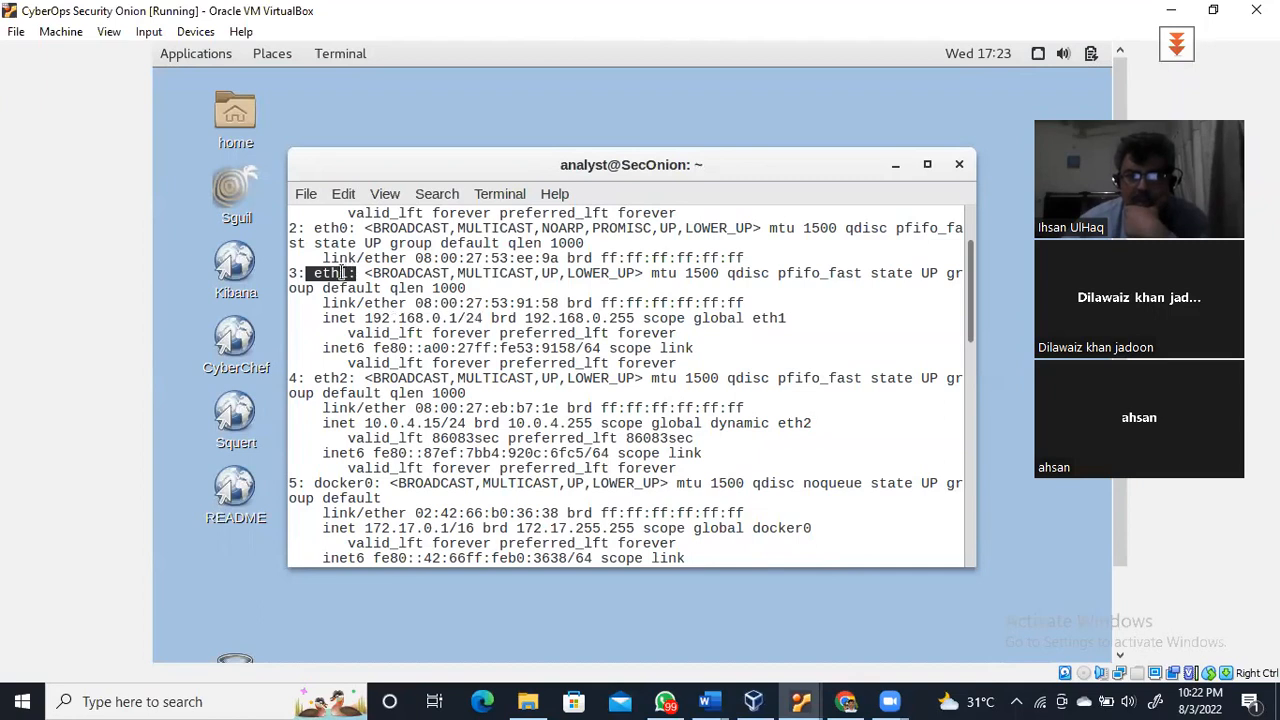
left_click(366, 321)
left_click_drag(366, 321, 466, 320)
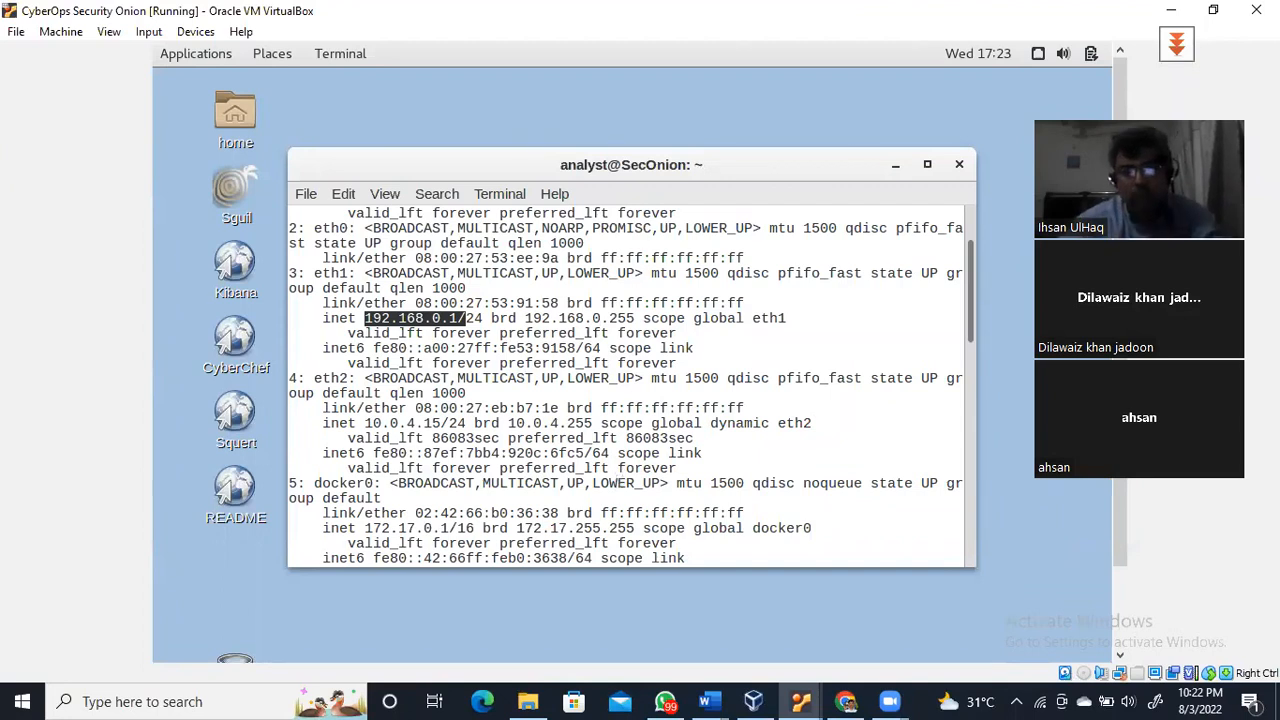
key("Return")
key("Return")
key("Return")
key("Return")
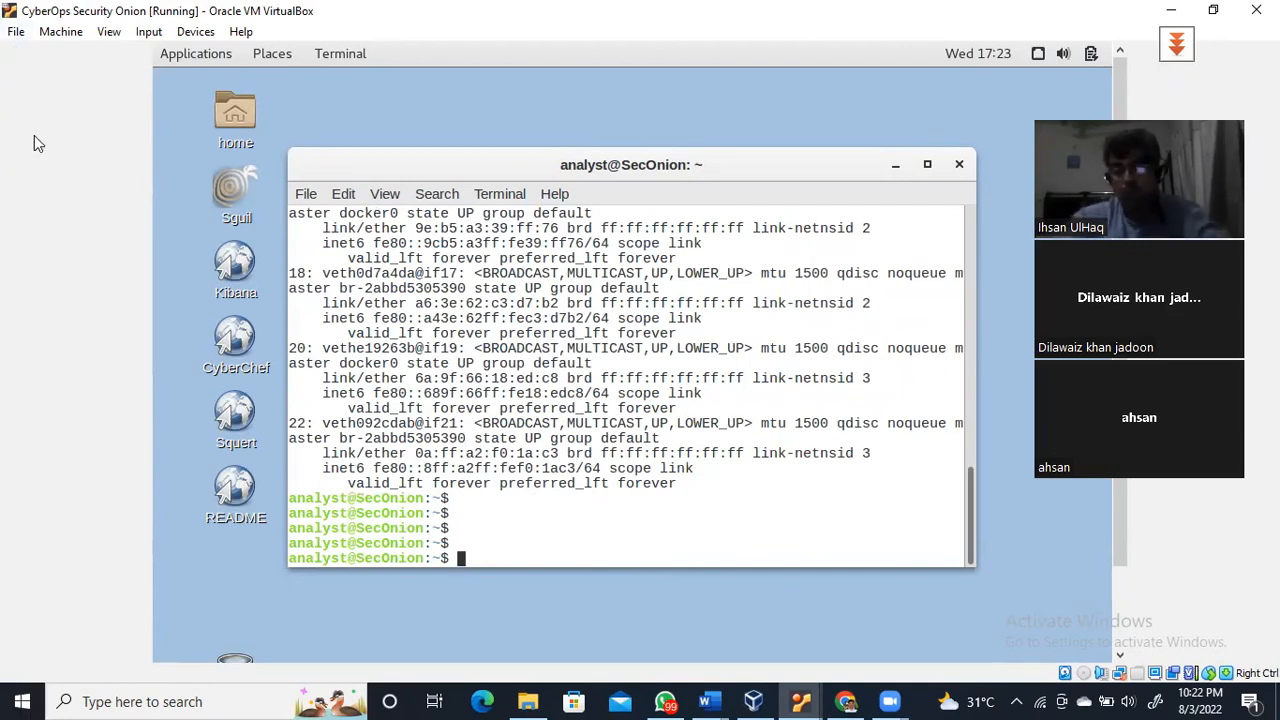
Release eth1's DHCP lease with 'sudo dhclient -r eth1', entering the sudo password
type("sudo ")
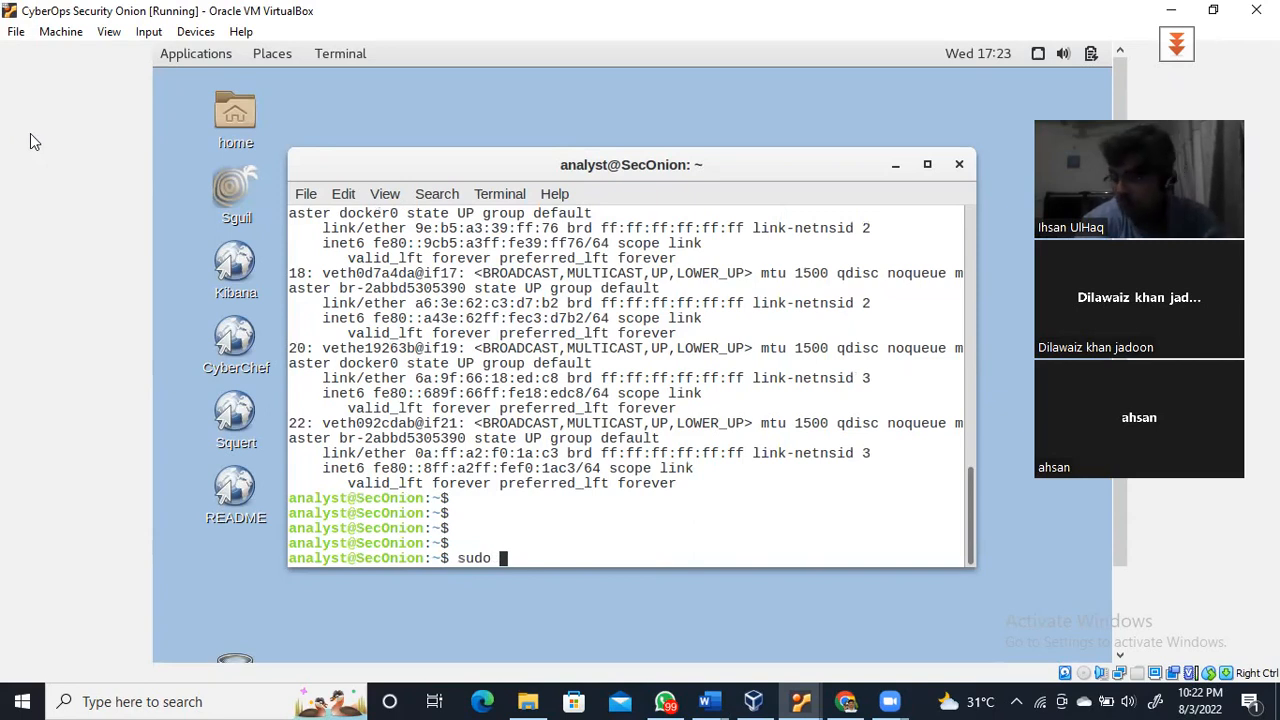
type("dhcle")
key("BackSpace")
key("BackSpace")
type("lient")
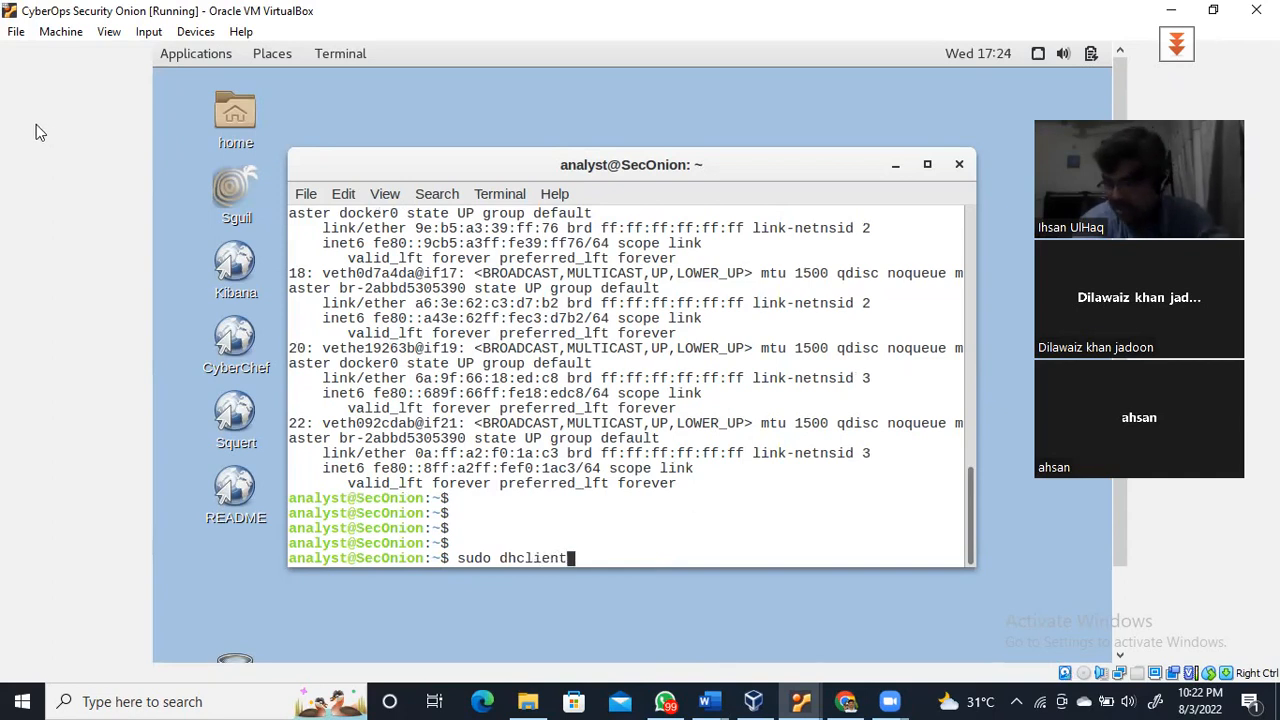
type(" -r ")
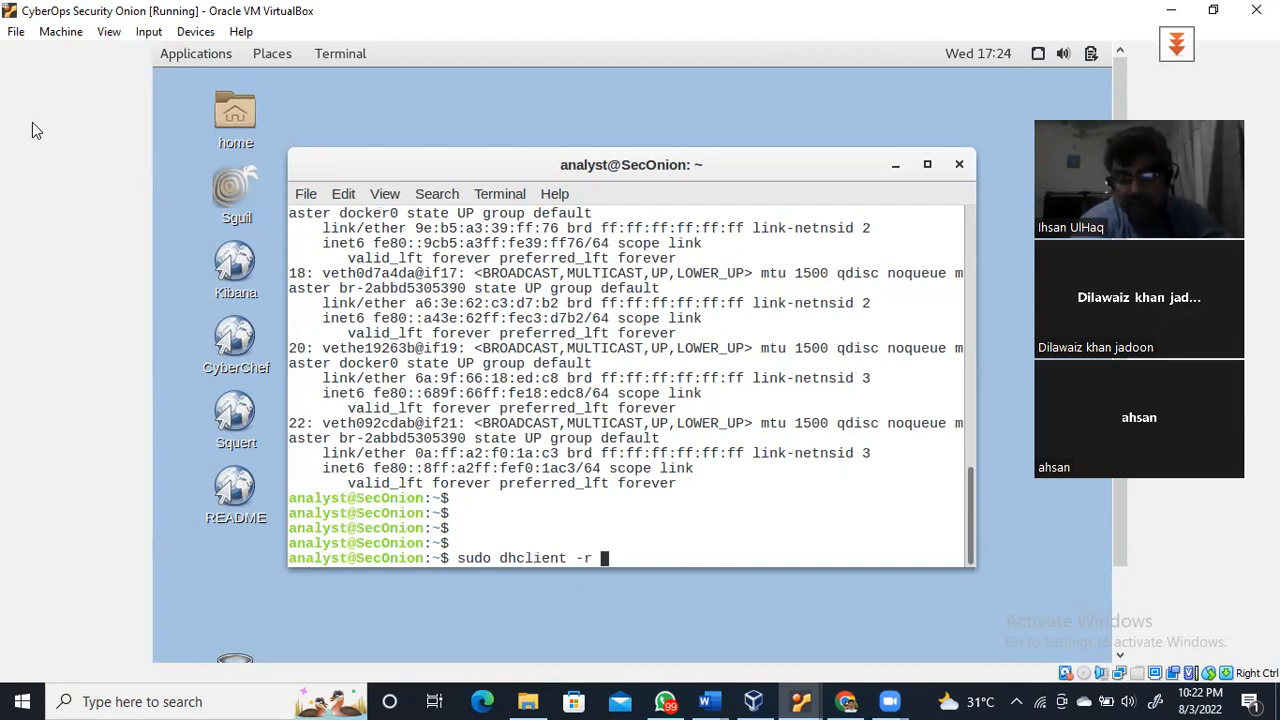
type("eth1")
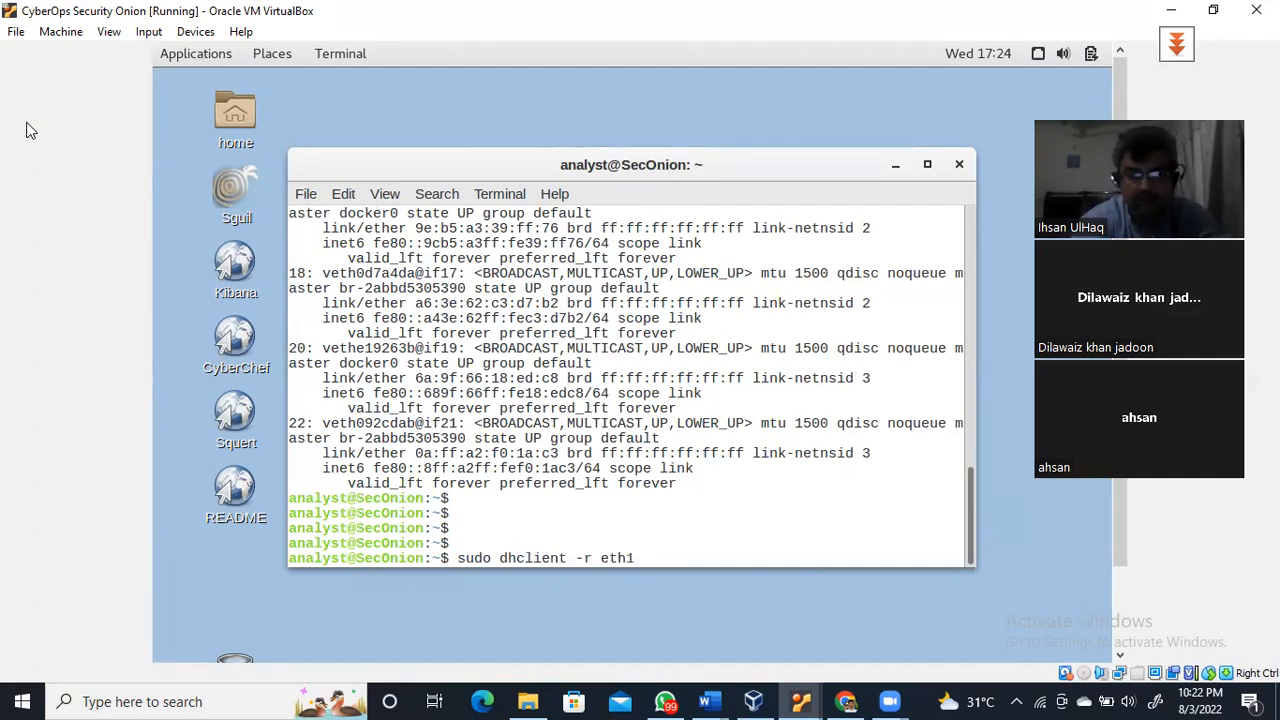
key("Return")
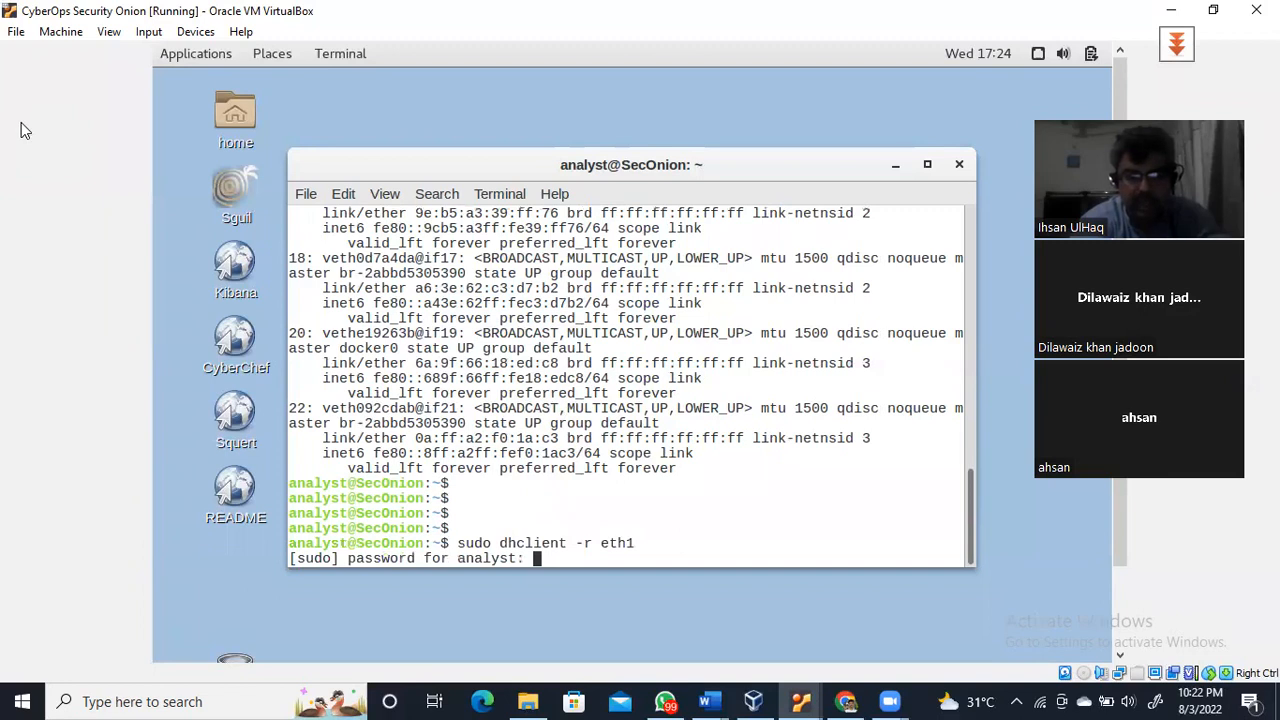
key("Return")
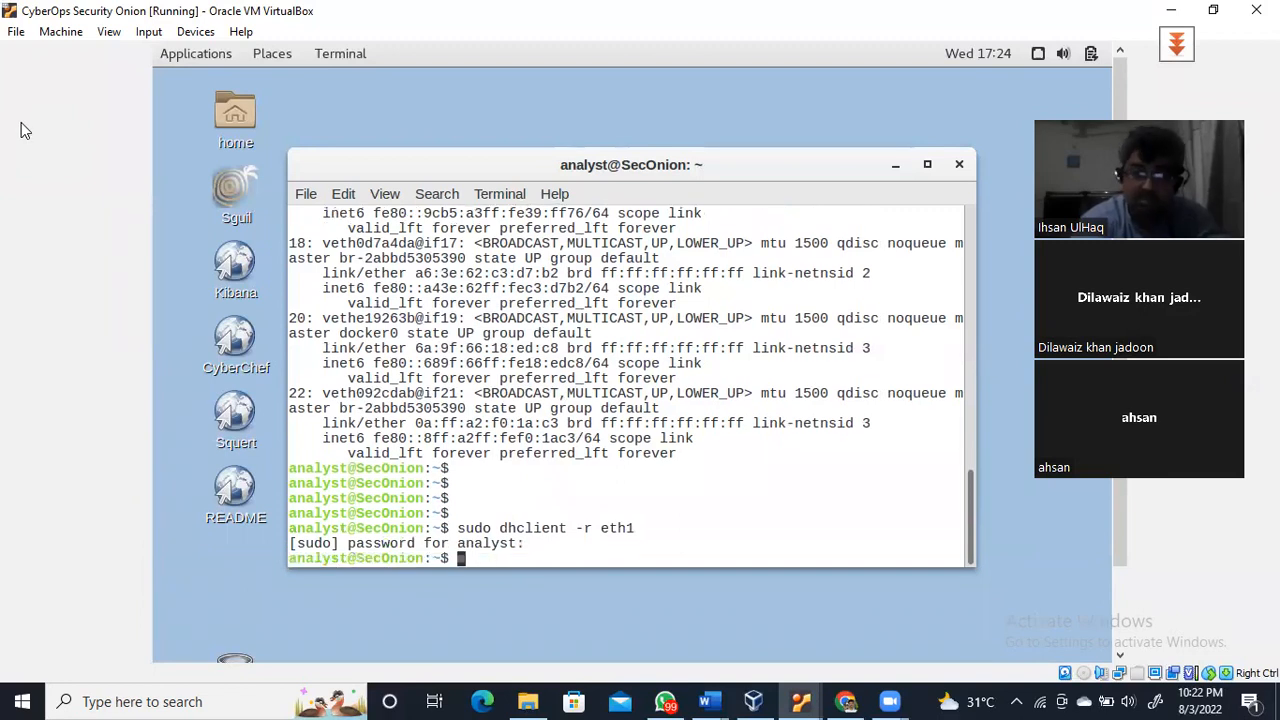
Request a new DHCP lease on eth1 with 'sudo dhclient eth1'
type("sudo")
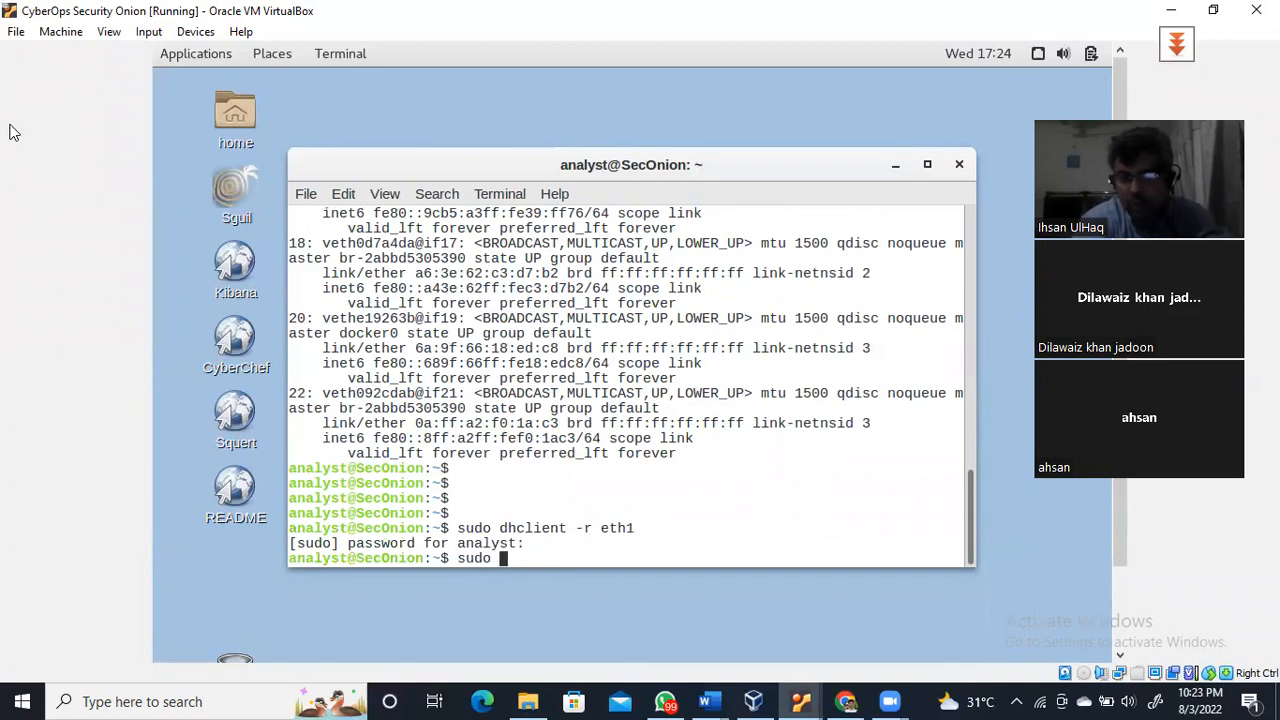
type(" dhcli")
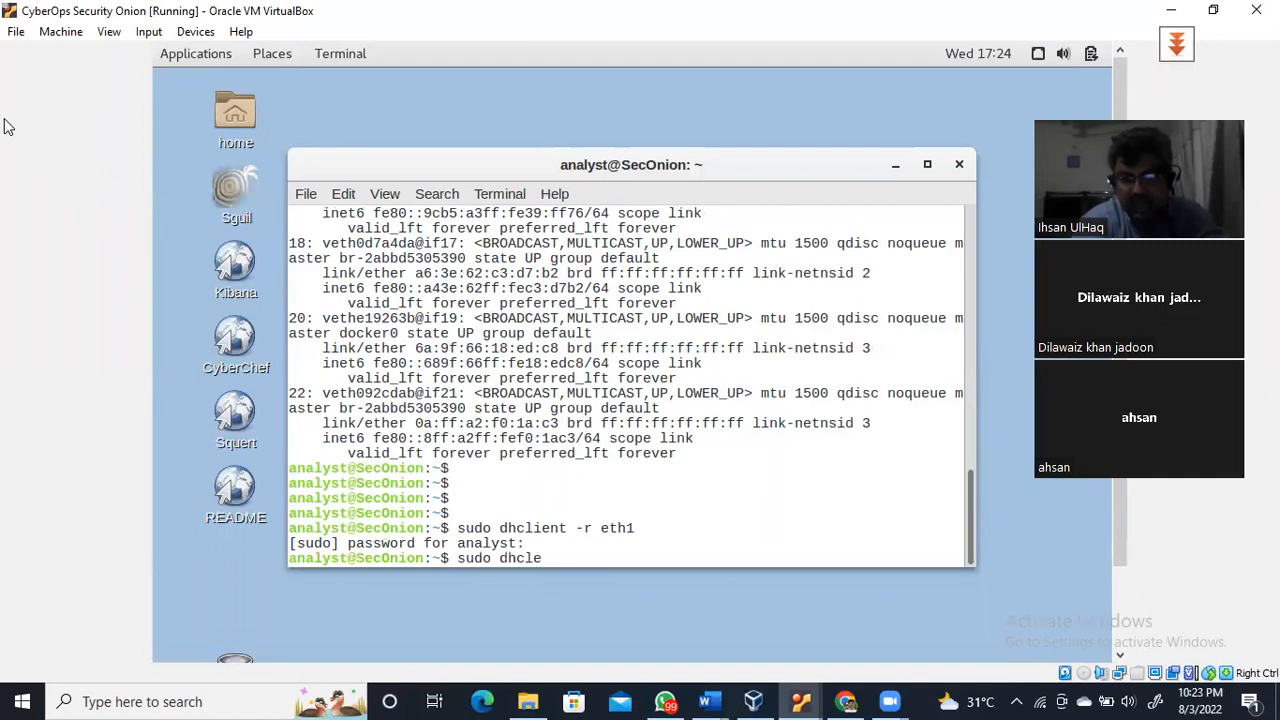
type("ent eth1")
key("Return")
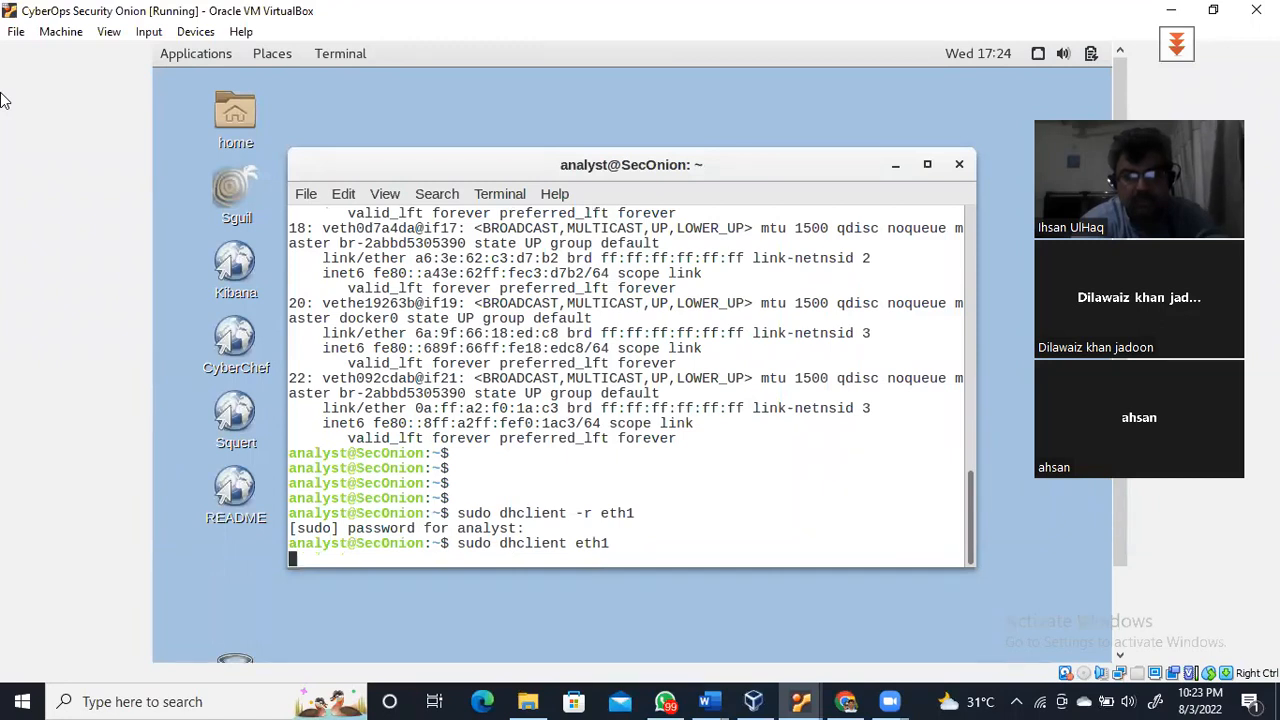
key("Return")
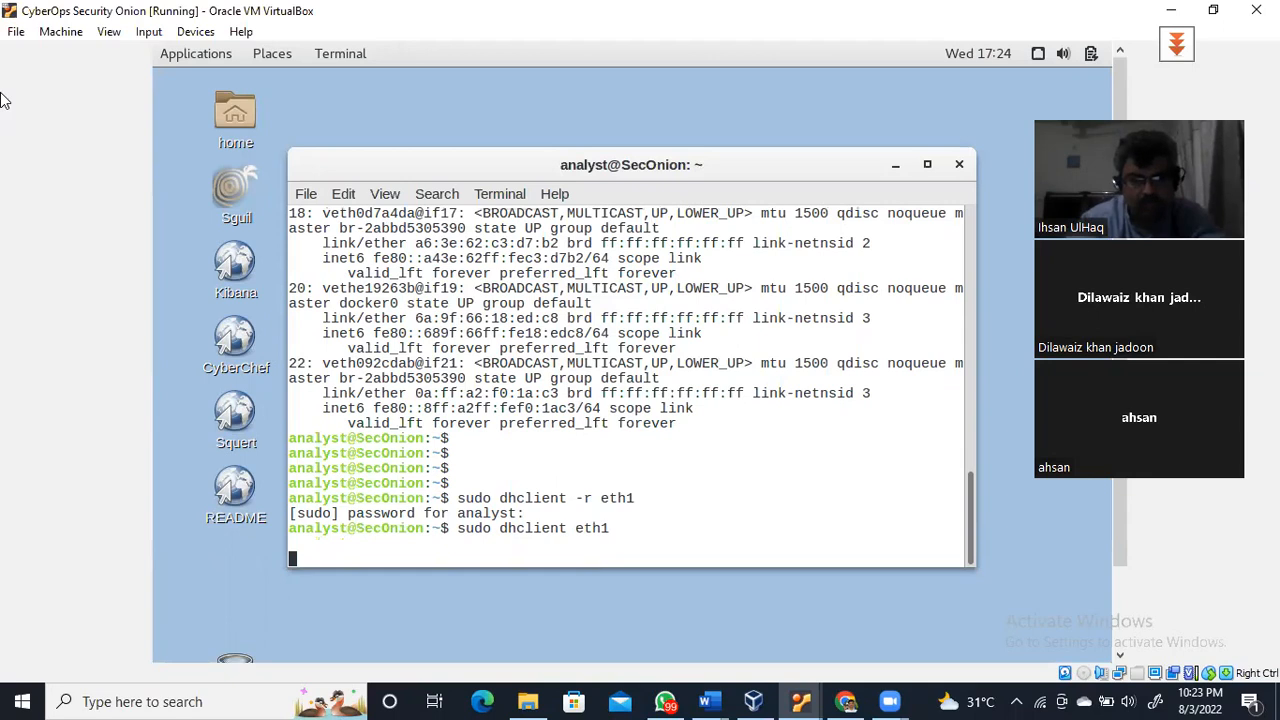
key("Return")
key("Return")
key("Return")
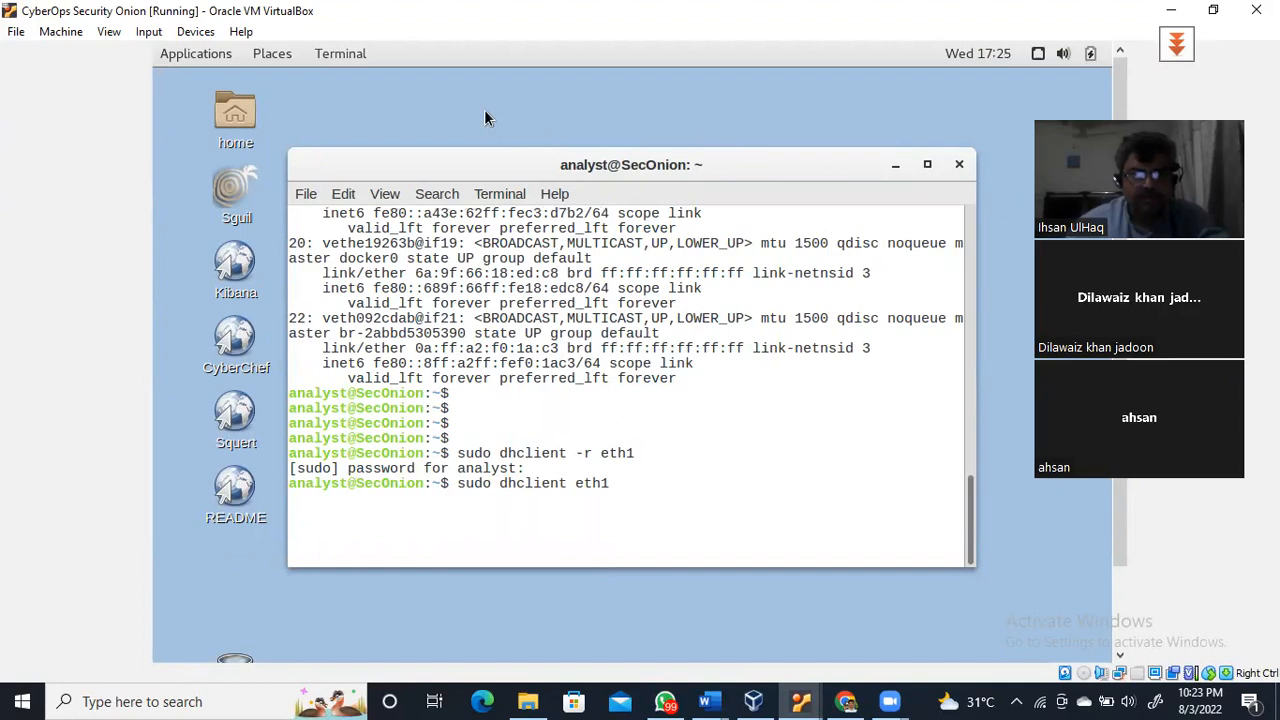
Check ip add in a second terminal window, close it, then interrupt dhclient with Ctrl+C
left_click(340, 53)
left_click(374, 106)
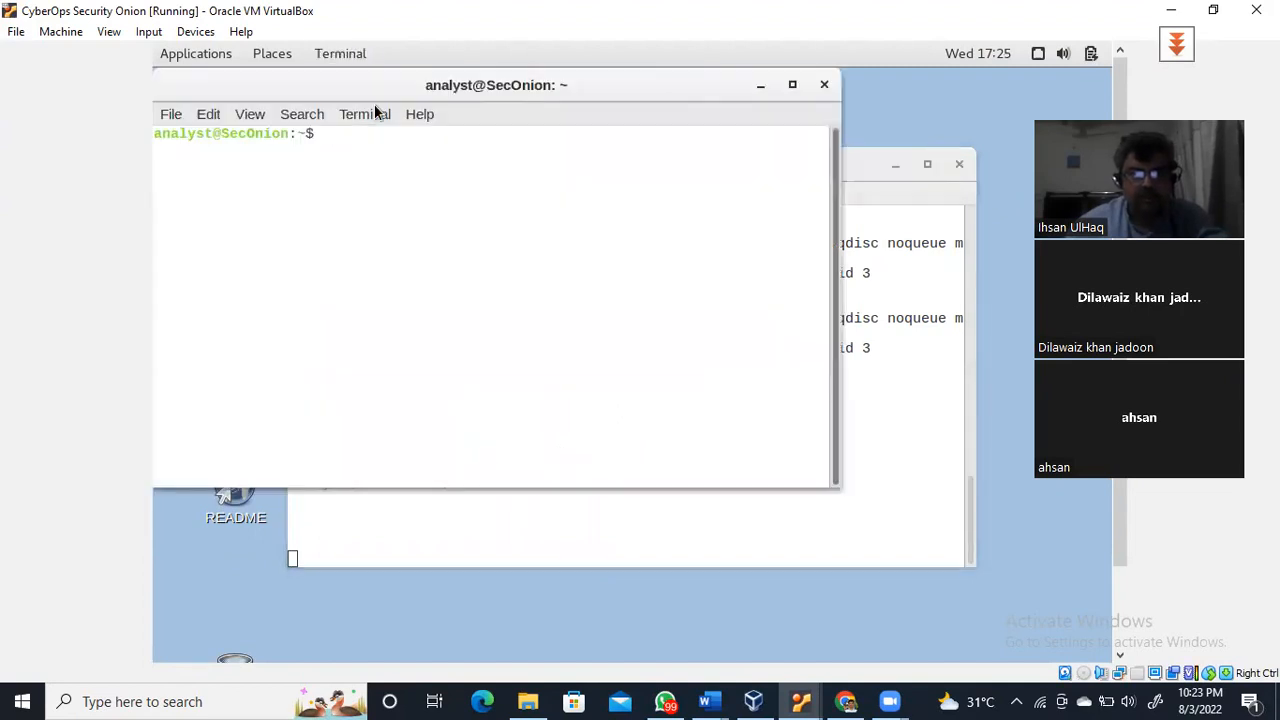
type("ip a")
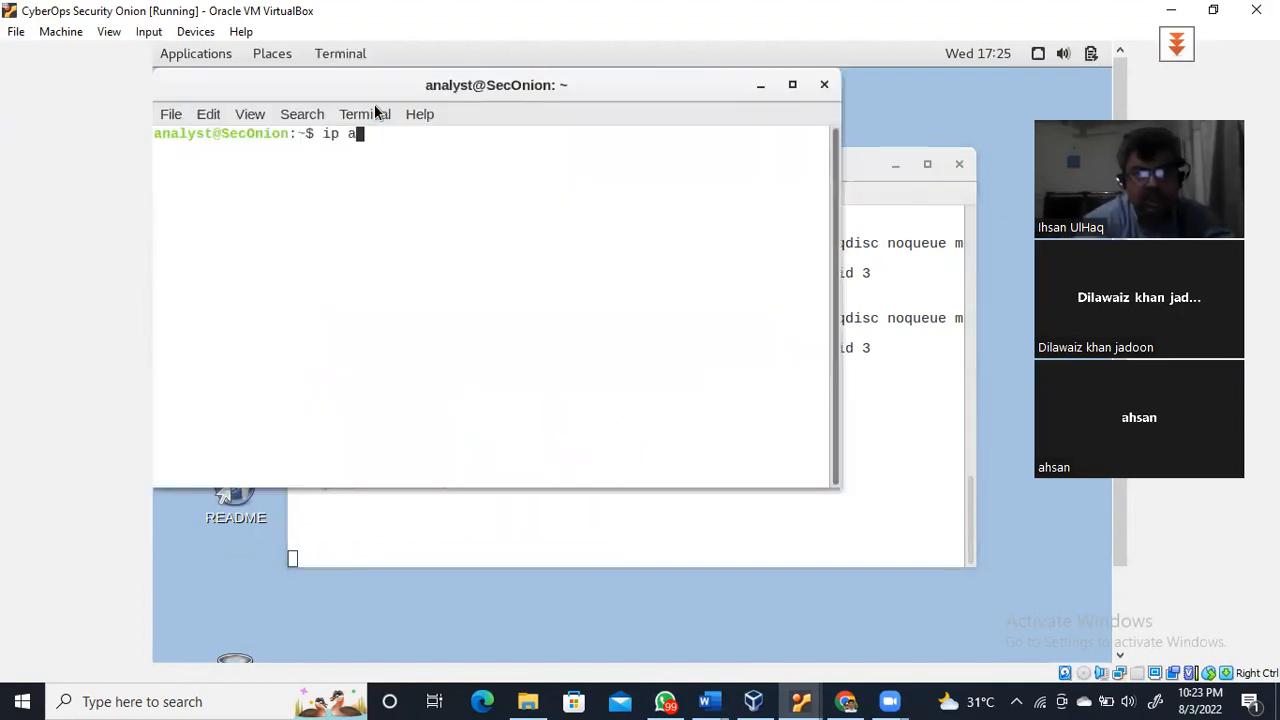
type("dd")
key("Return")
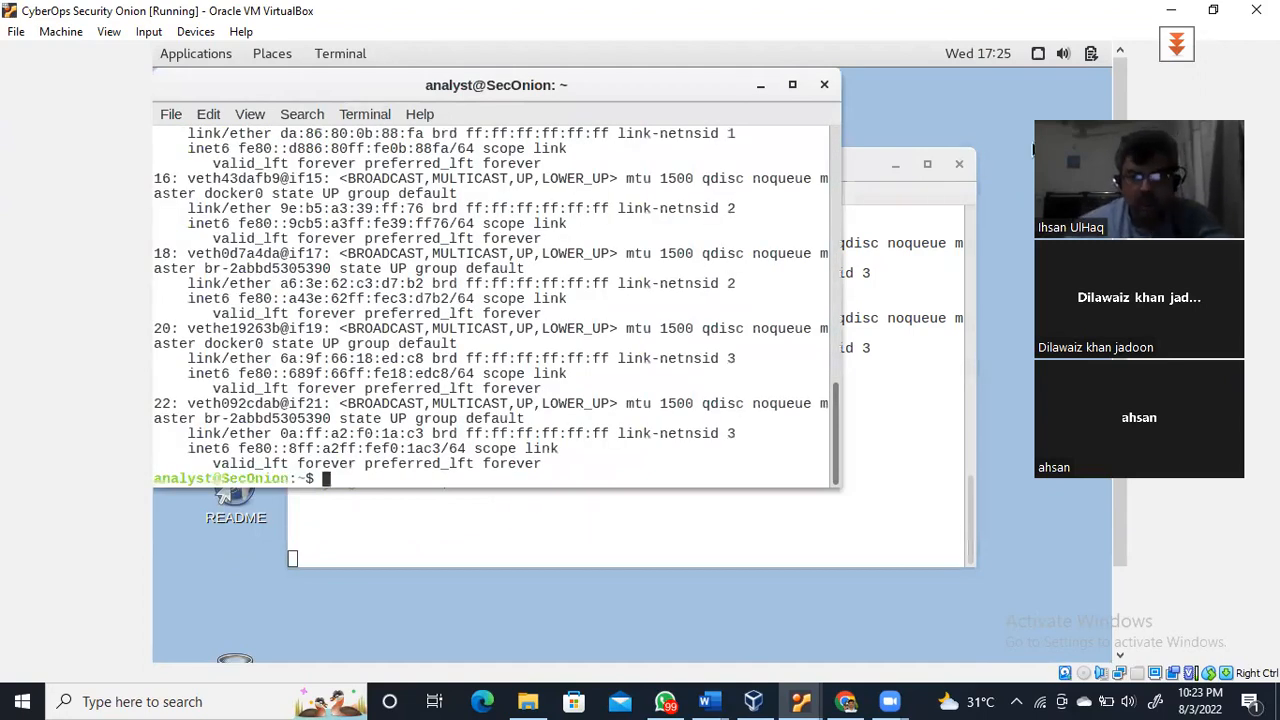
left_click_drag(838, 430, 871, 178)
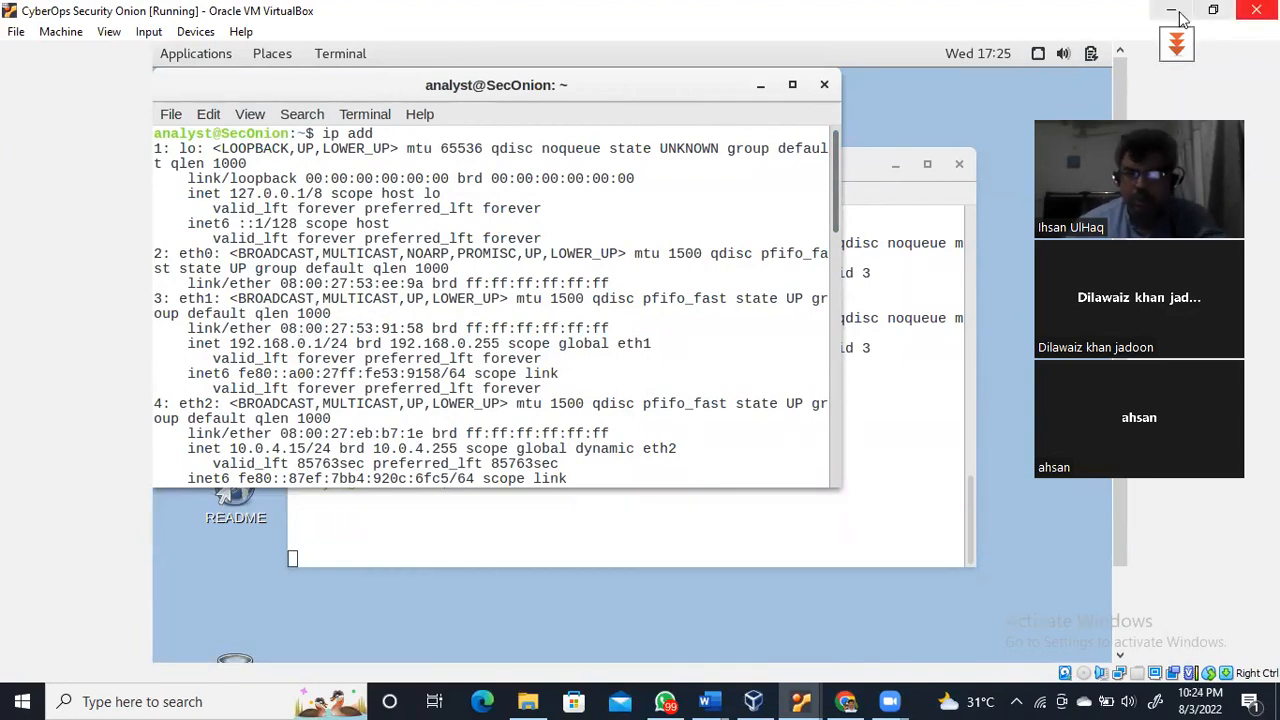
left_click(824, 84)
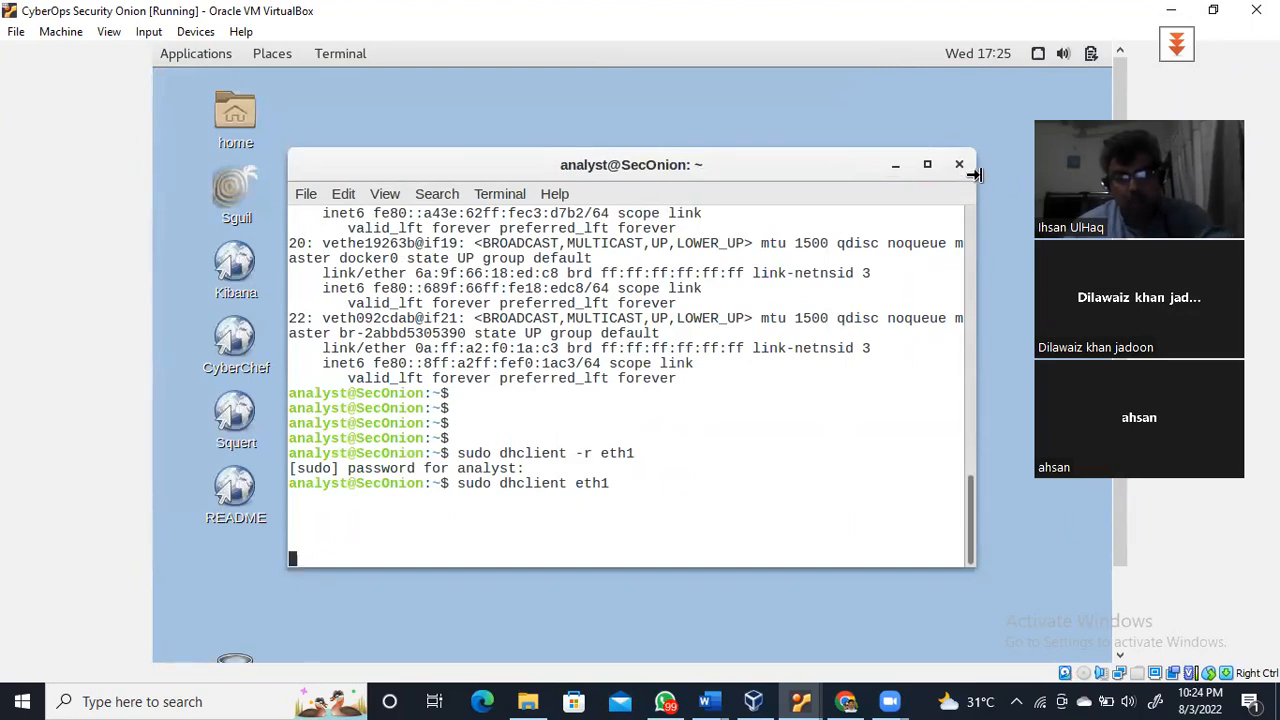
key("ctrl+c")
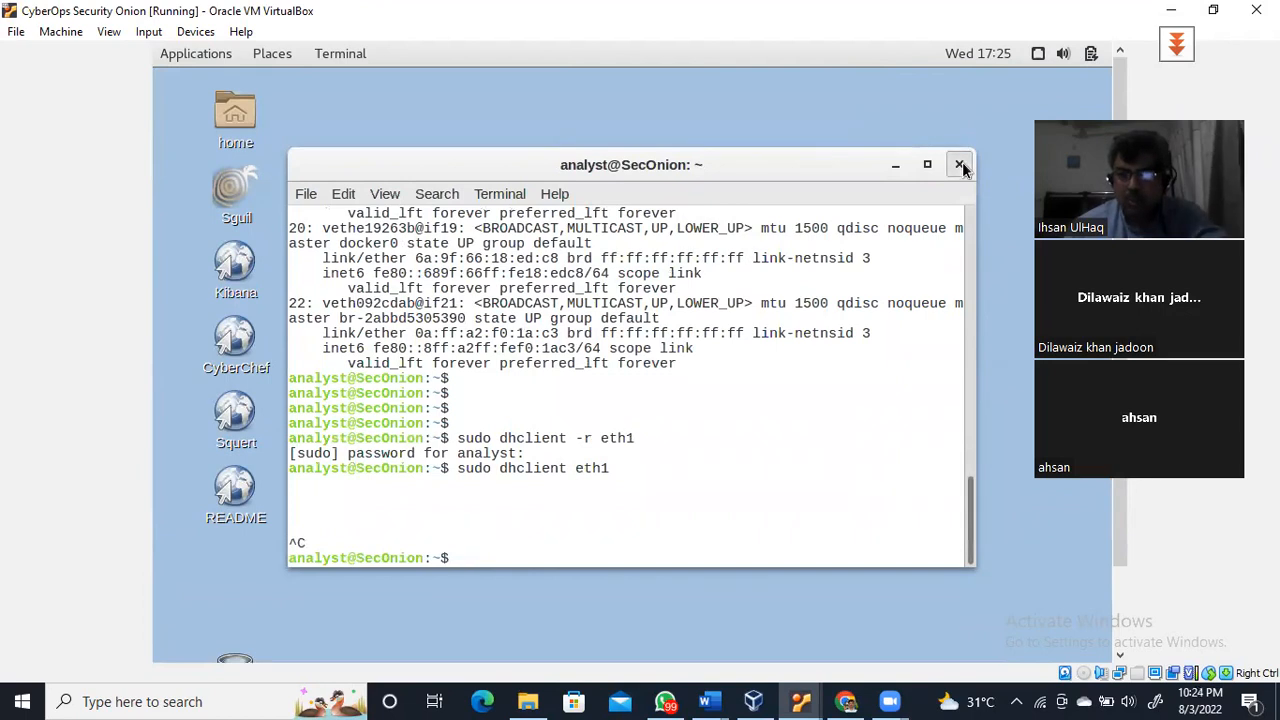
Close the last terminal window and power off the Security Onion VM from the system menu
left_click(960, 165)
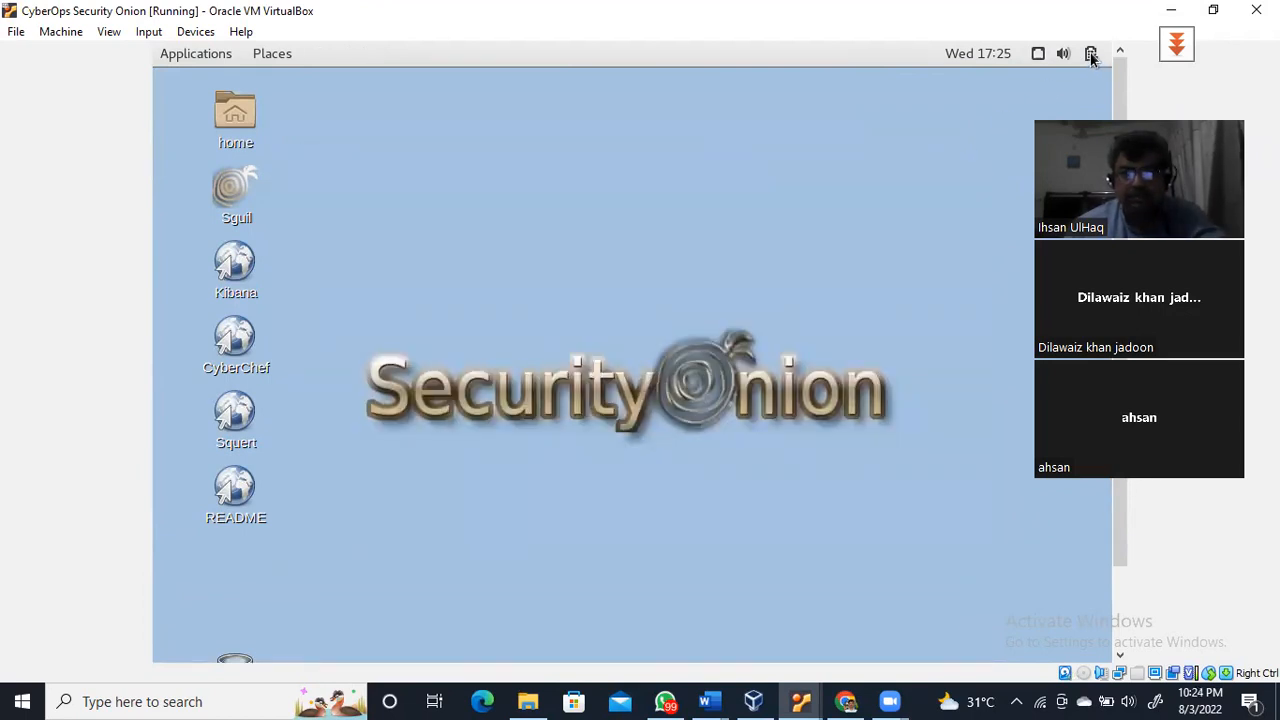
left_click(1091, 55)
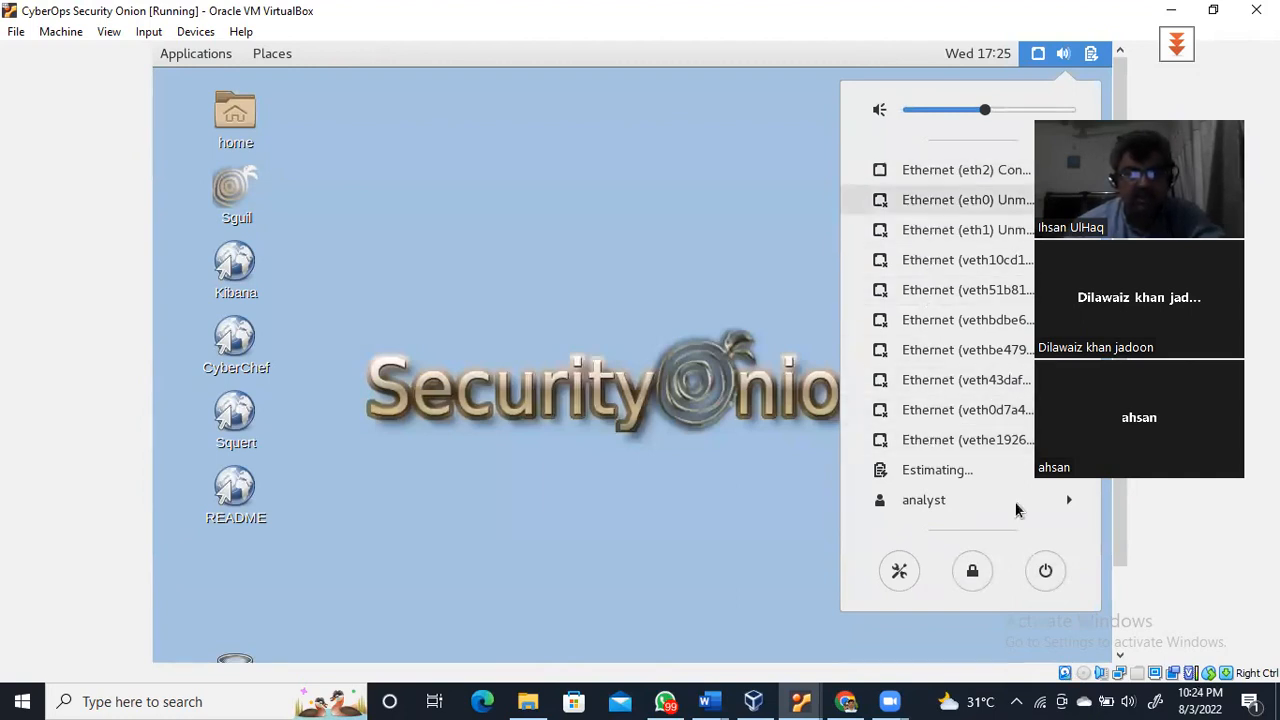
left_click(1045, 571)
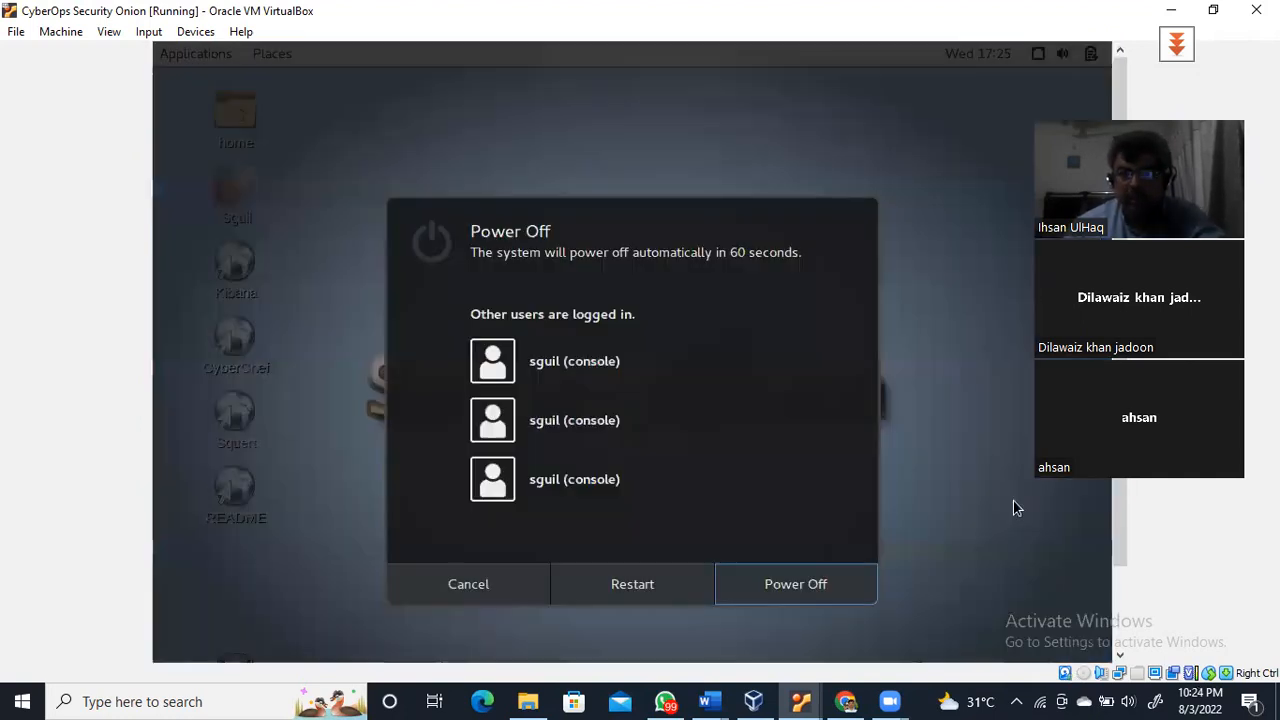
left_click(795, 592)
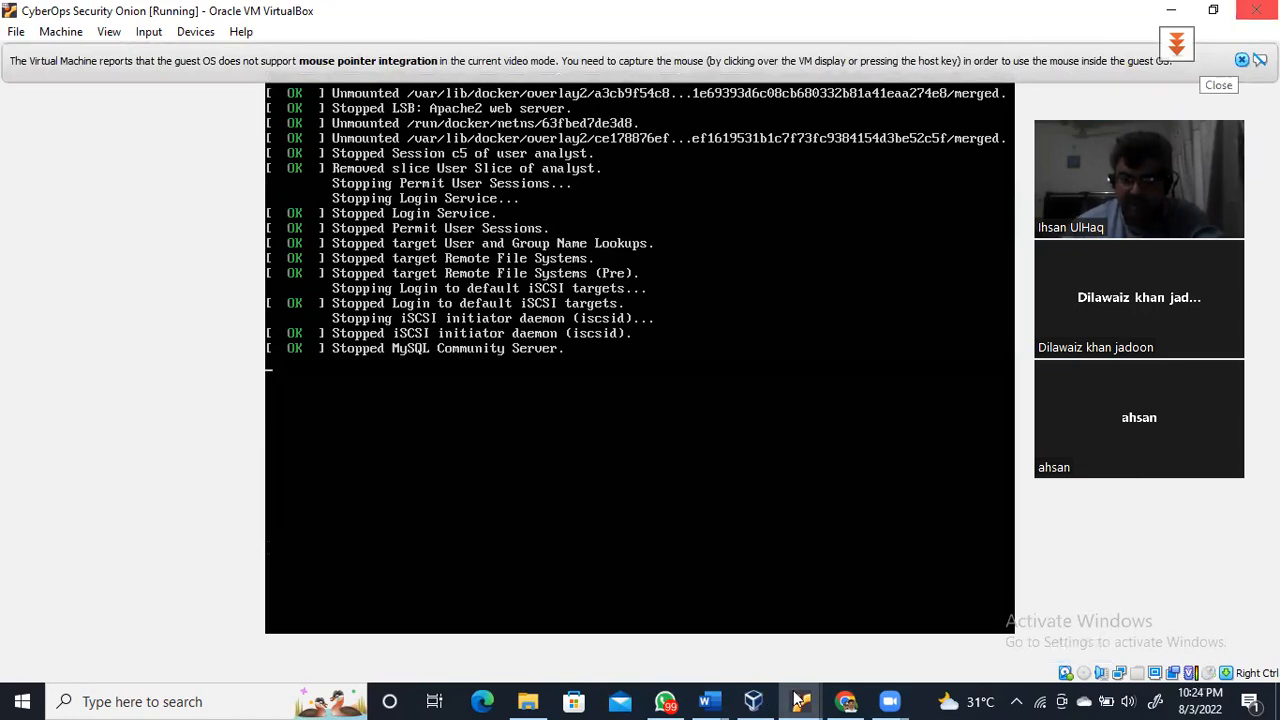
mouse_move(800, 701)
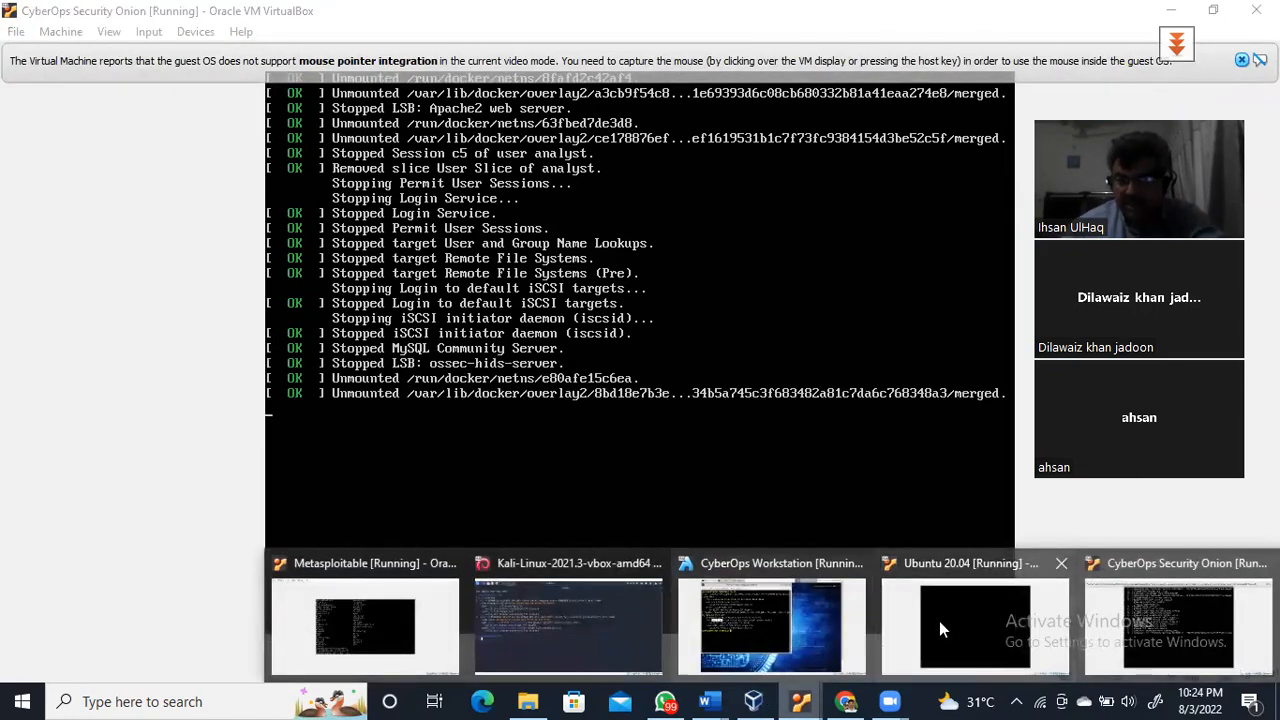
Switch to the Kali Linux VM and run netstat -l in its terminal
left_click(620, 641)
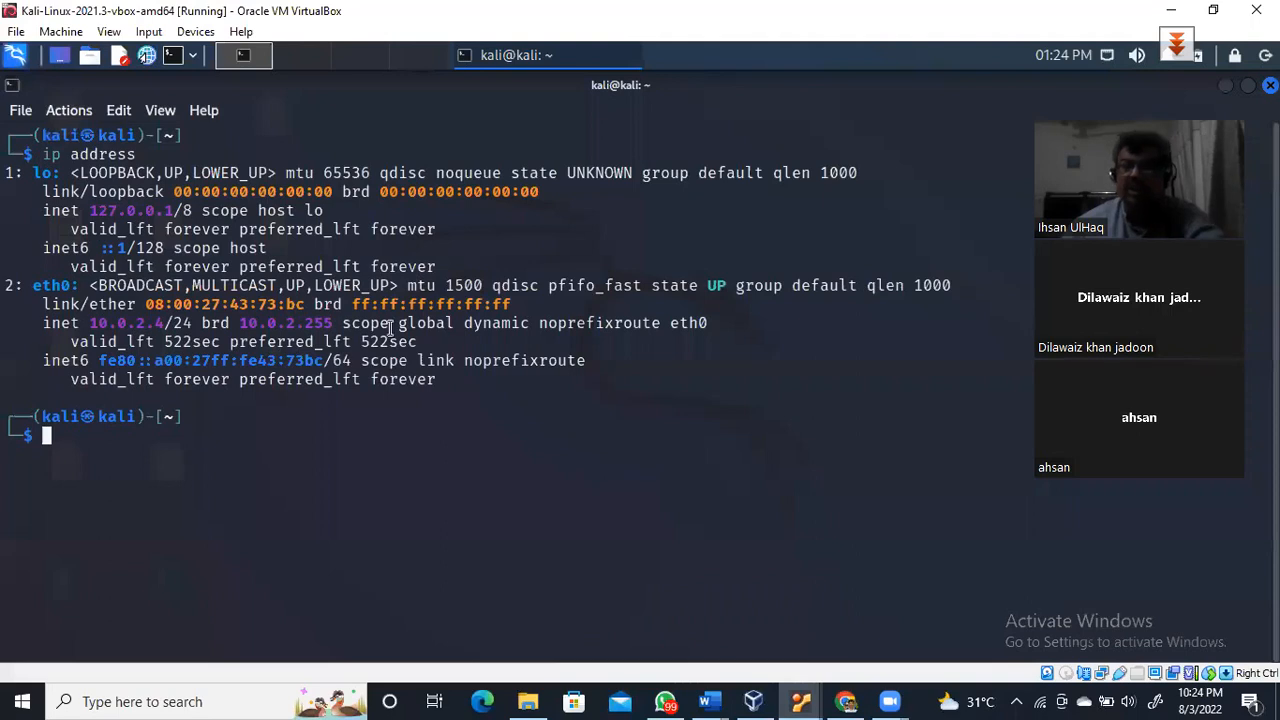
type("netstat")
key("Right")
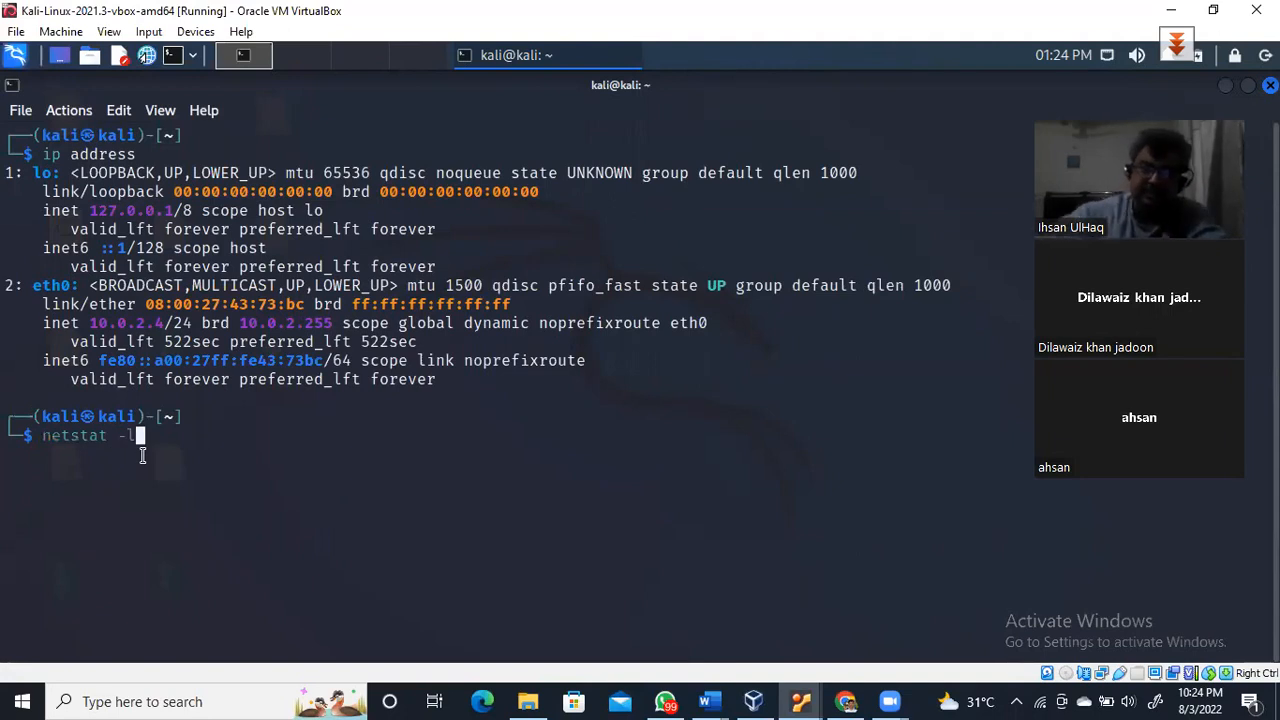
key("Return")
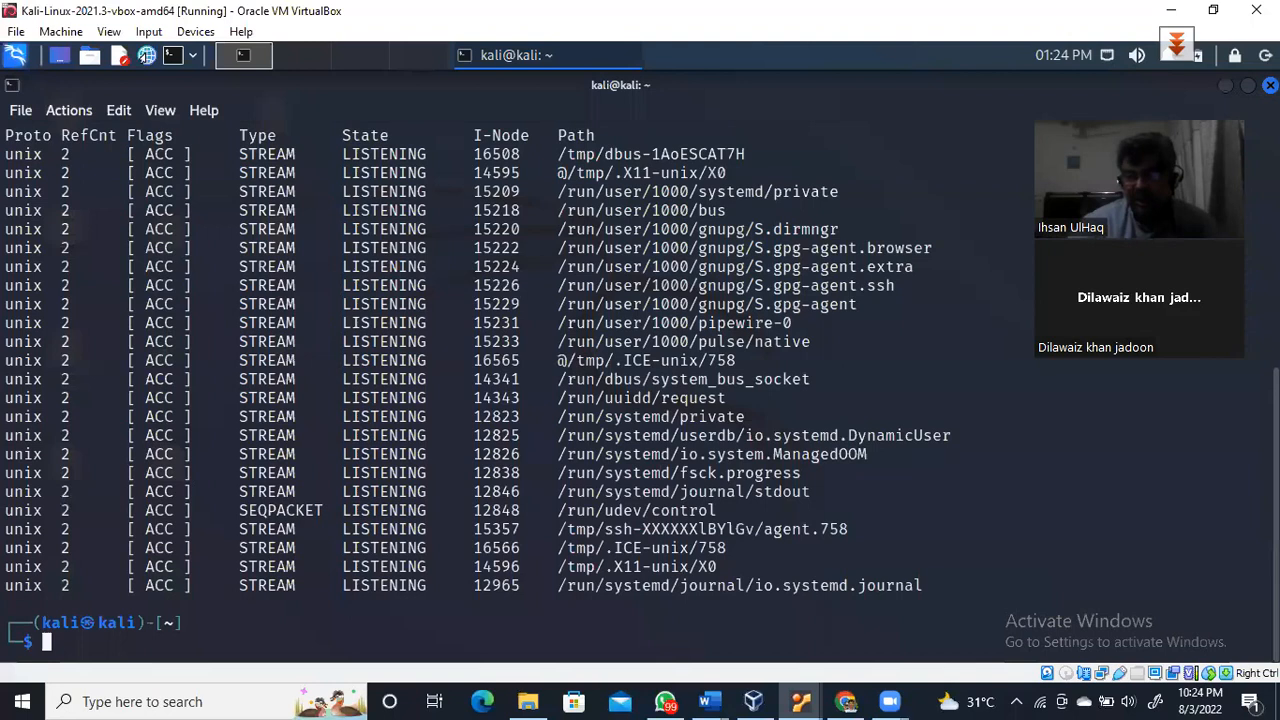
Highlight the ssh entries listening on the tcp and tcp6 rows
scroll(640, 380, "up", 4)
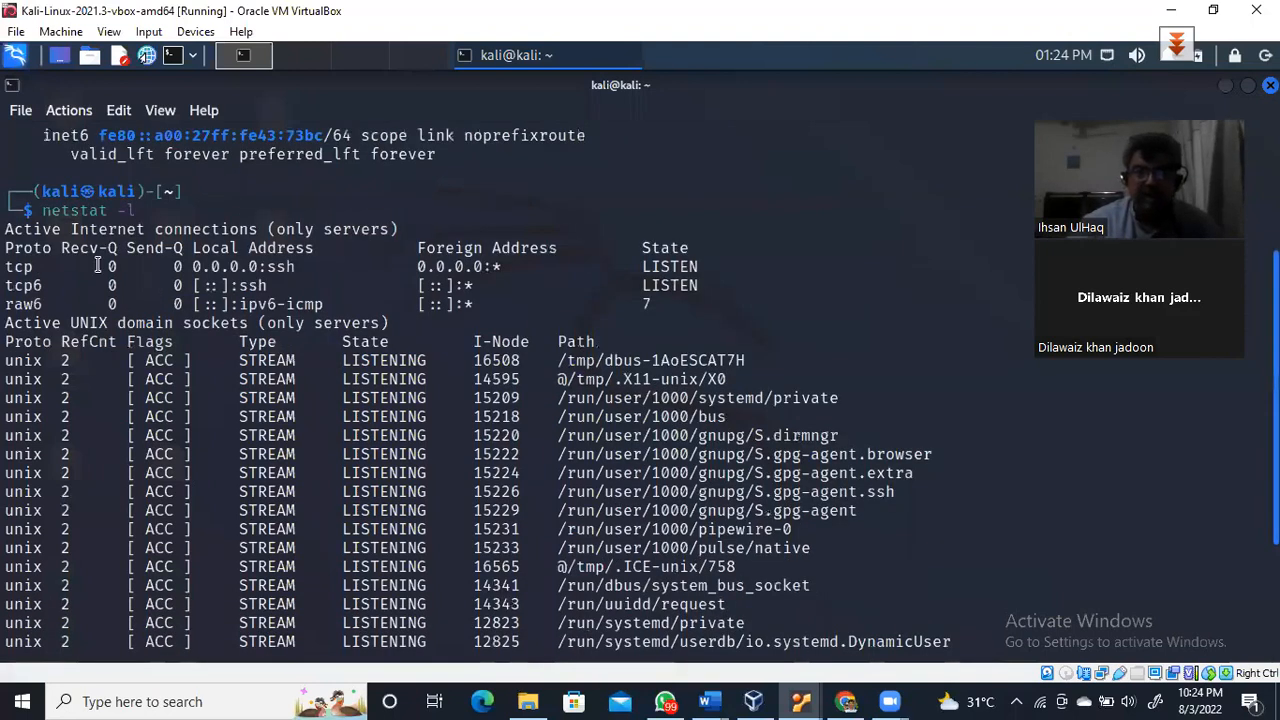
left_click_drag(306, 267, 267, 286)
left_click_drag(10, 267, 332, 306)
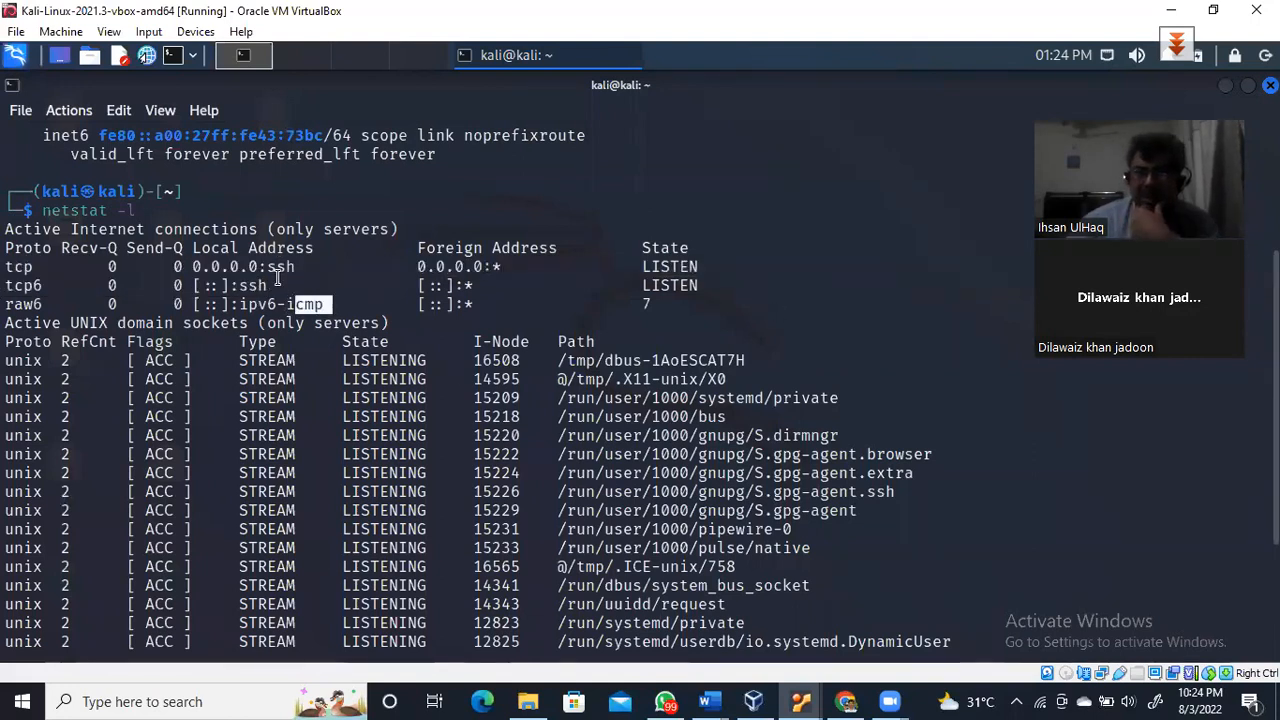
left_click_drag(274, 268, 275, 285)
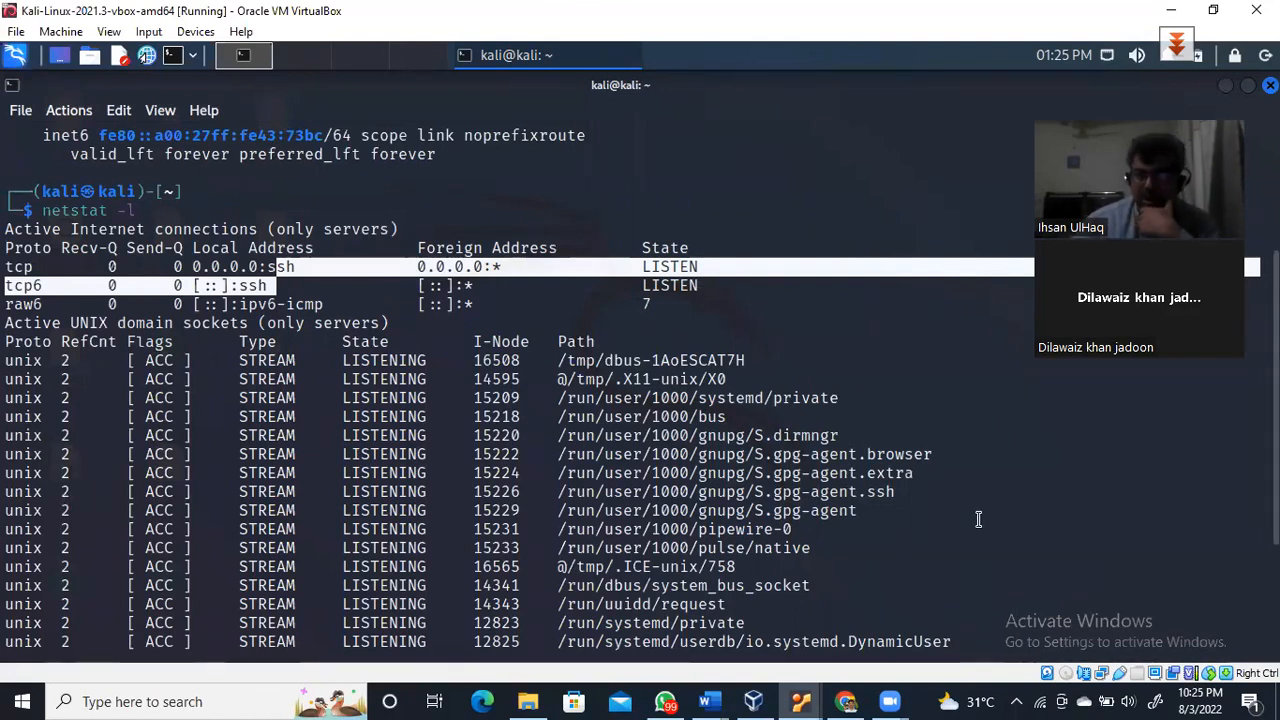
Run systemctl status nessusd and highlight its 'inactive (dead)' status line
key("Return")
key("Return")
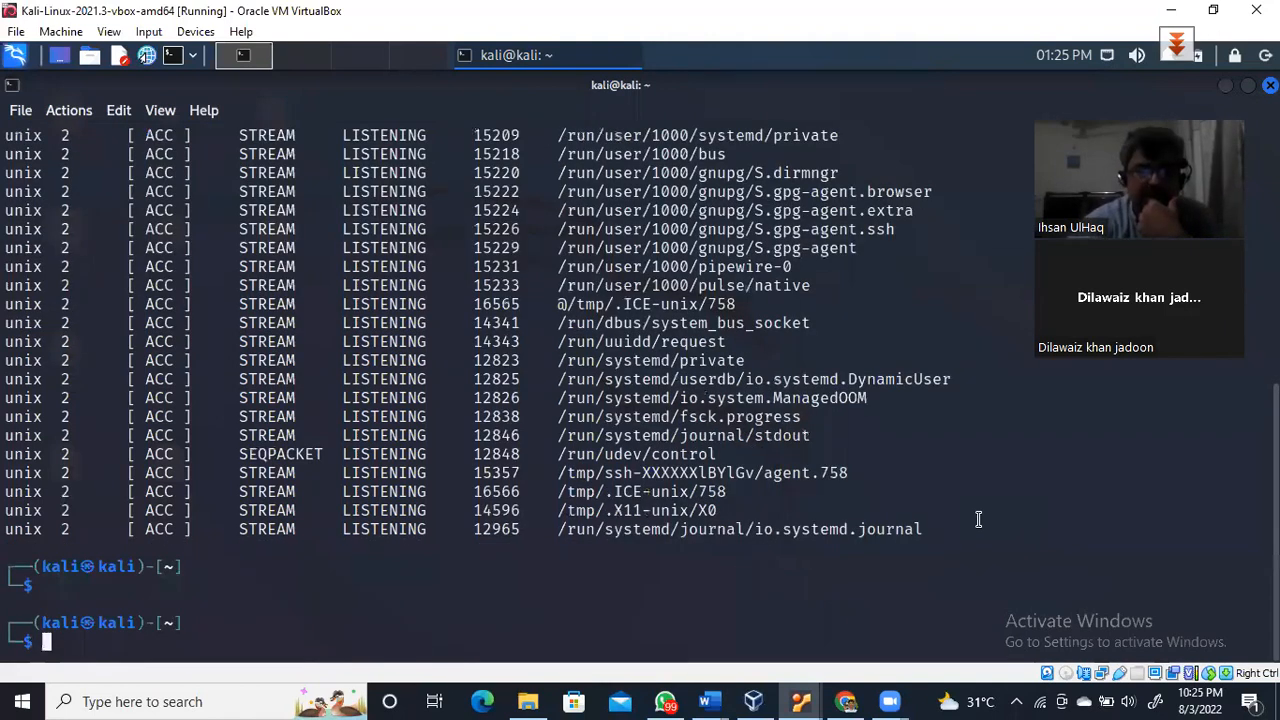
type("sys")
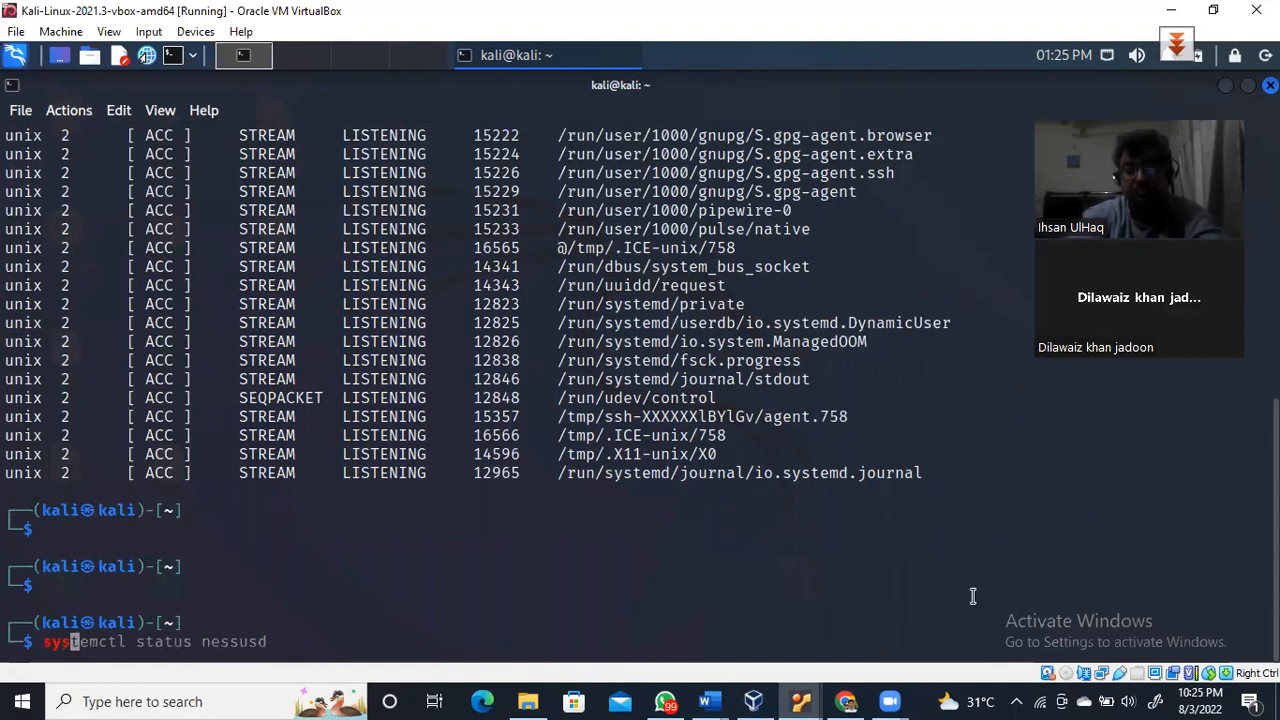
key("Right")
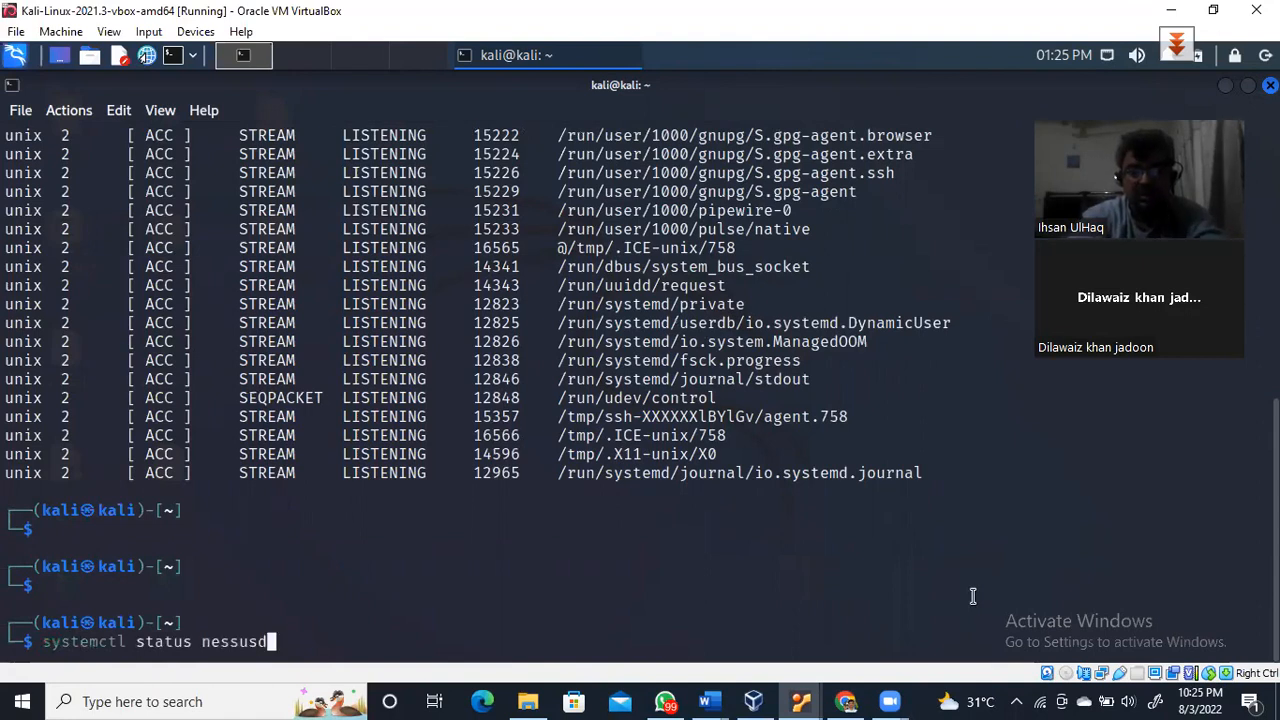
key("Return")
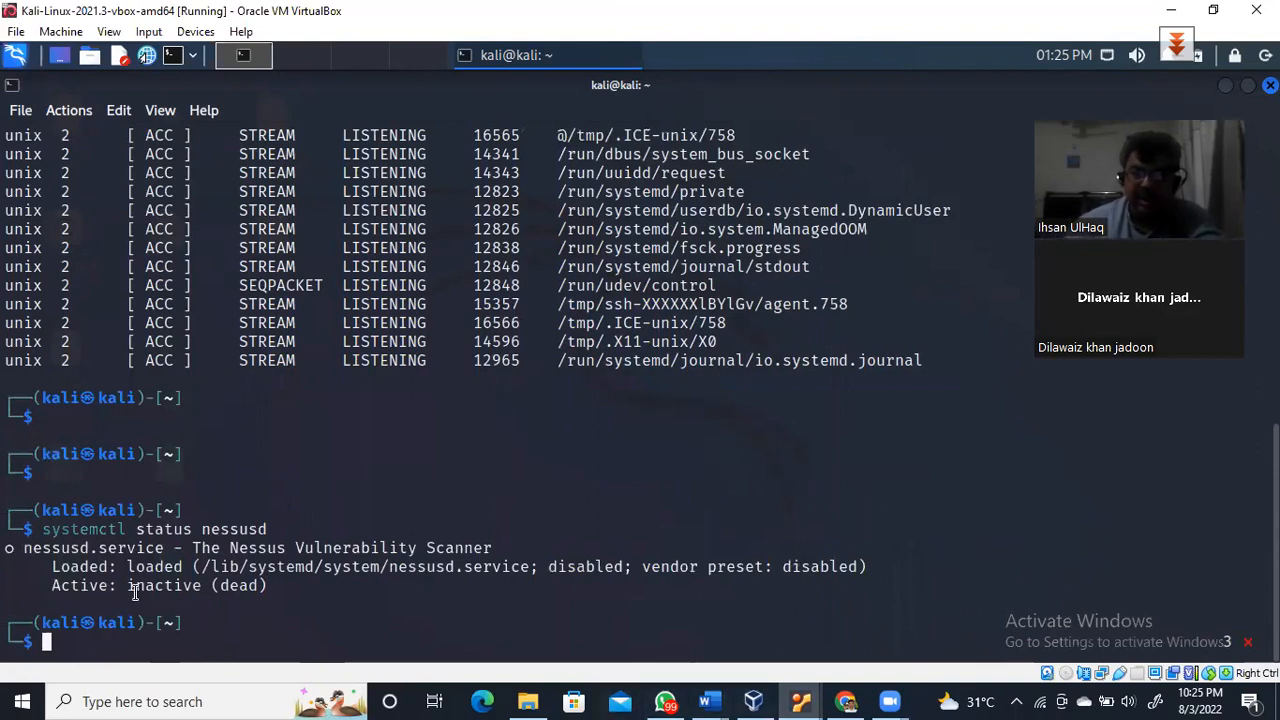
left_click_drag(127, 585, 280, 586)
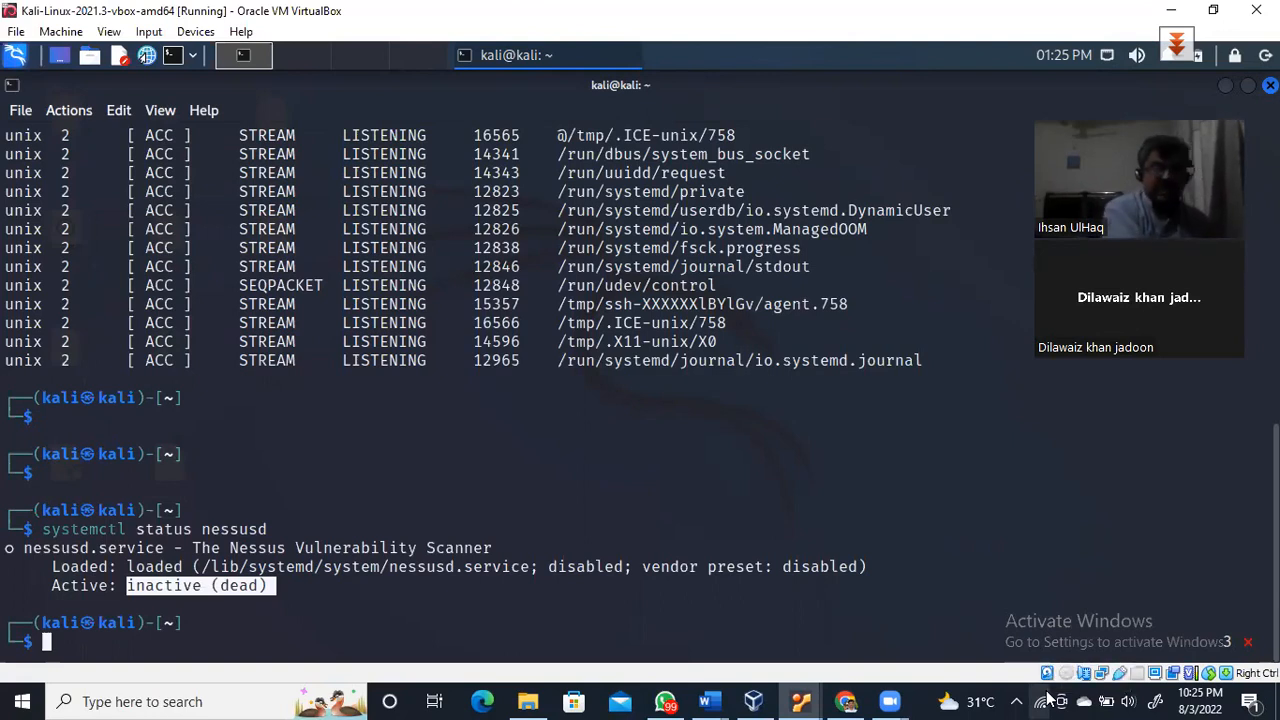
Start the service with /bin/systemctl start nessusd.service, authenticating with the account password
type("/bit")
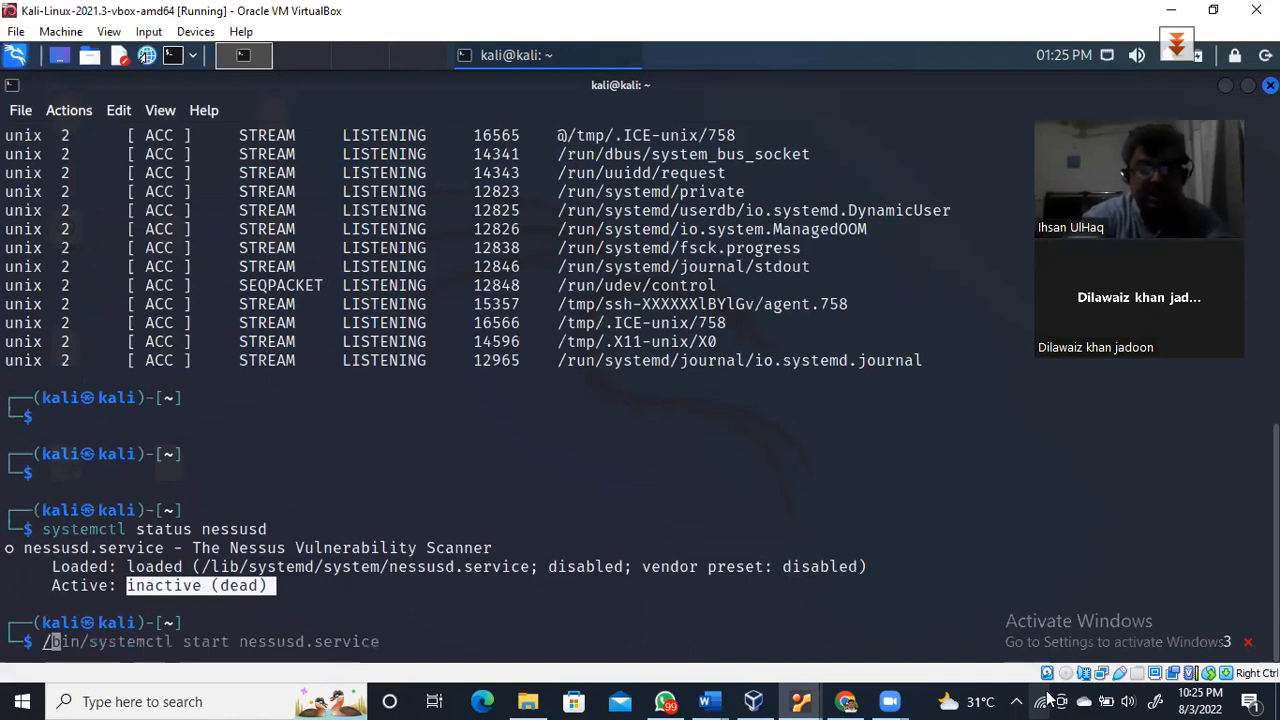
key("BackSpace")
type("t")
key("BackSpace")
type("n")
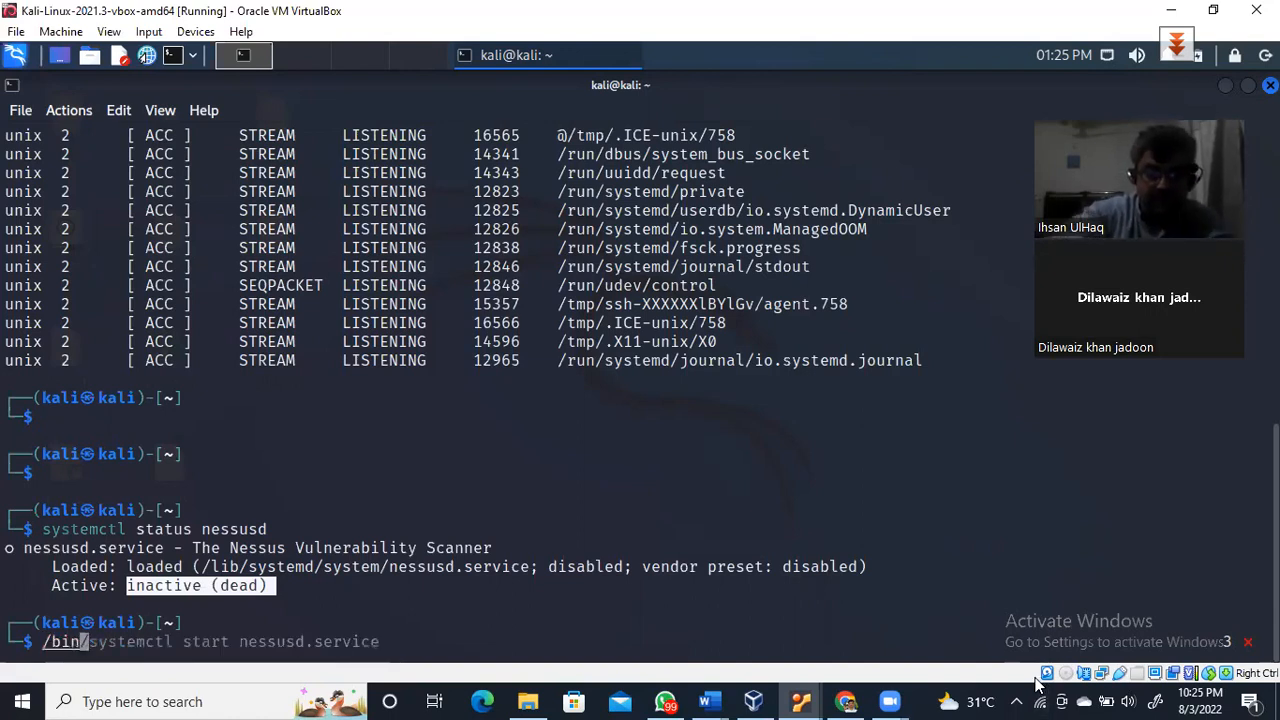
key("Right")
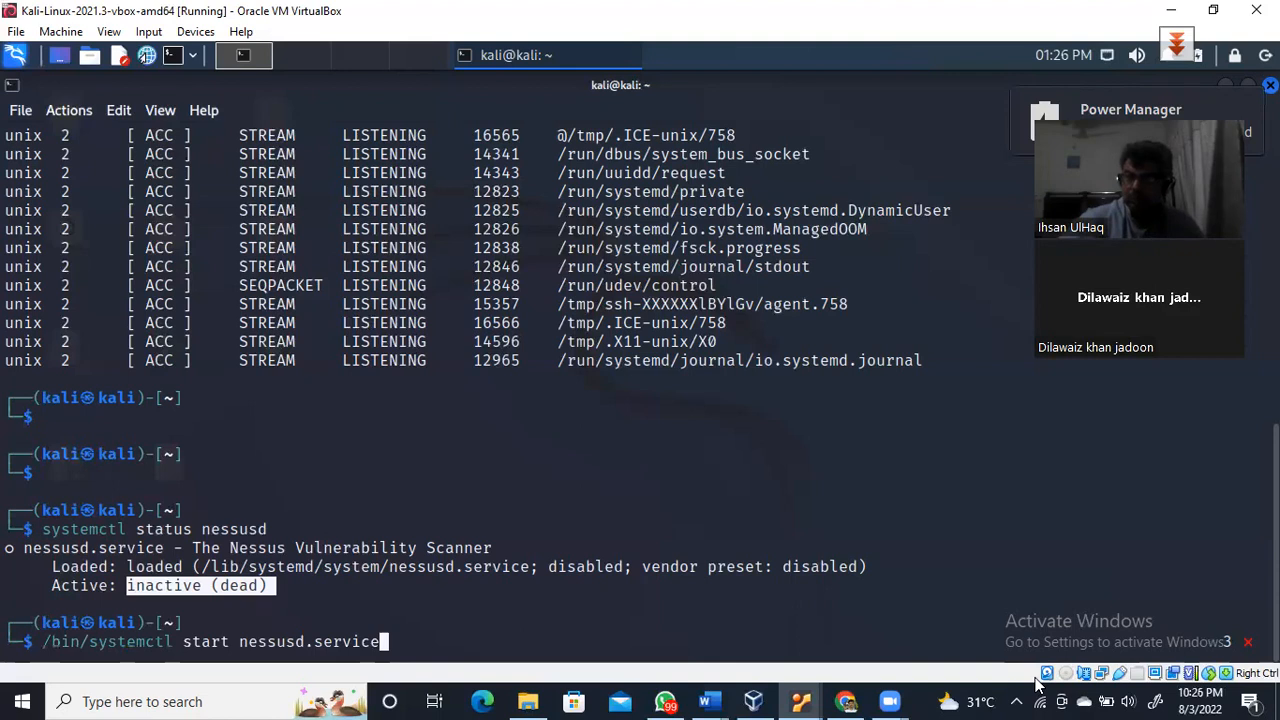
key("Return")
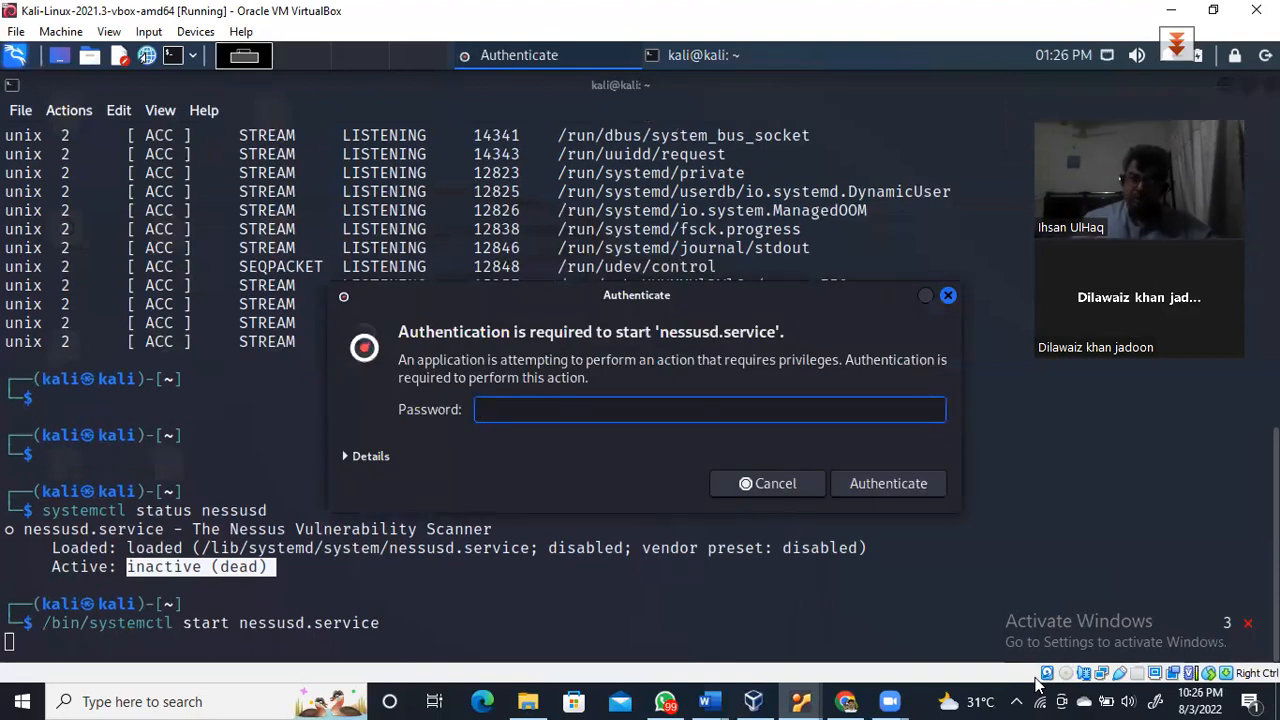
type("kali")
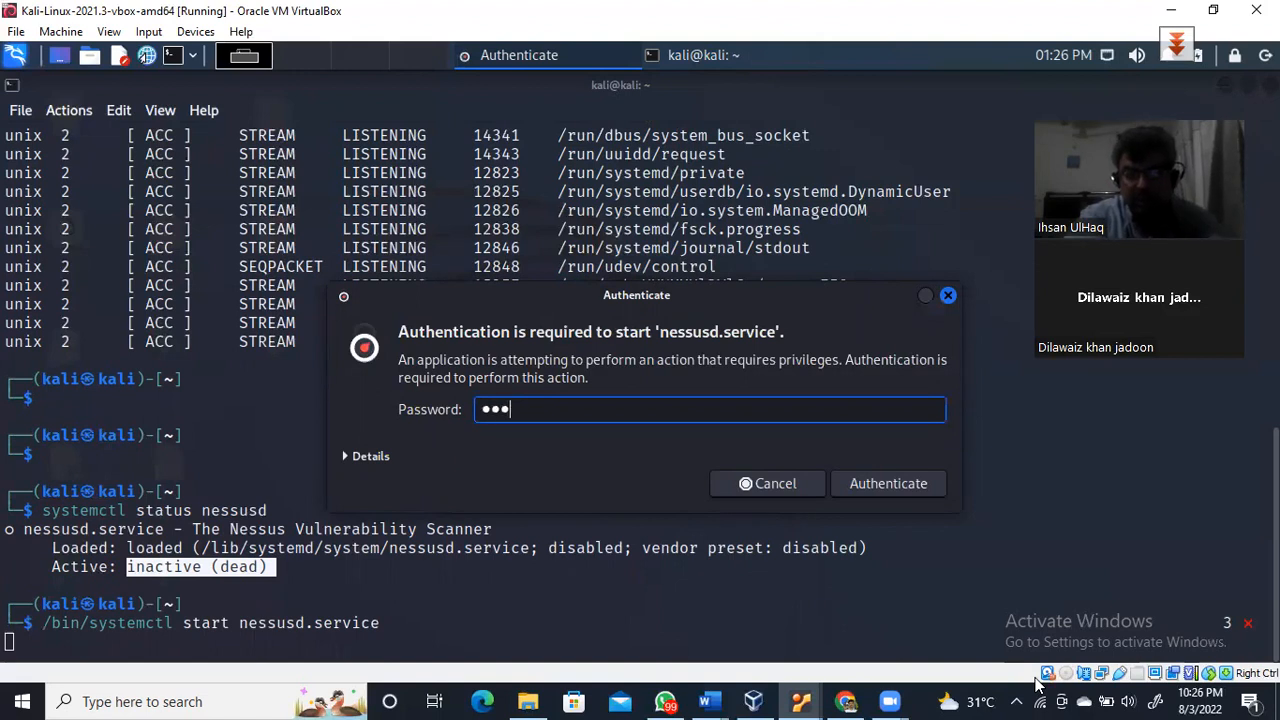
key("Return")
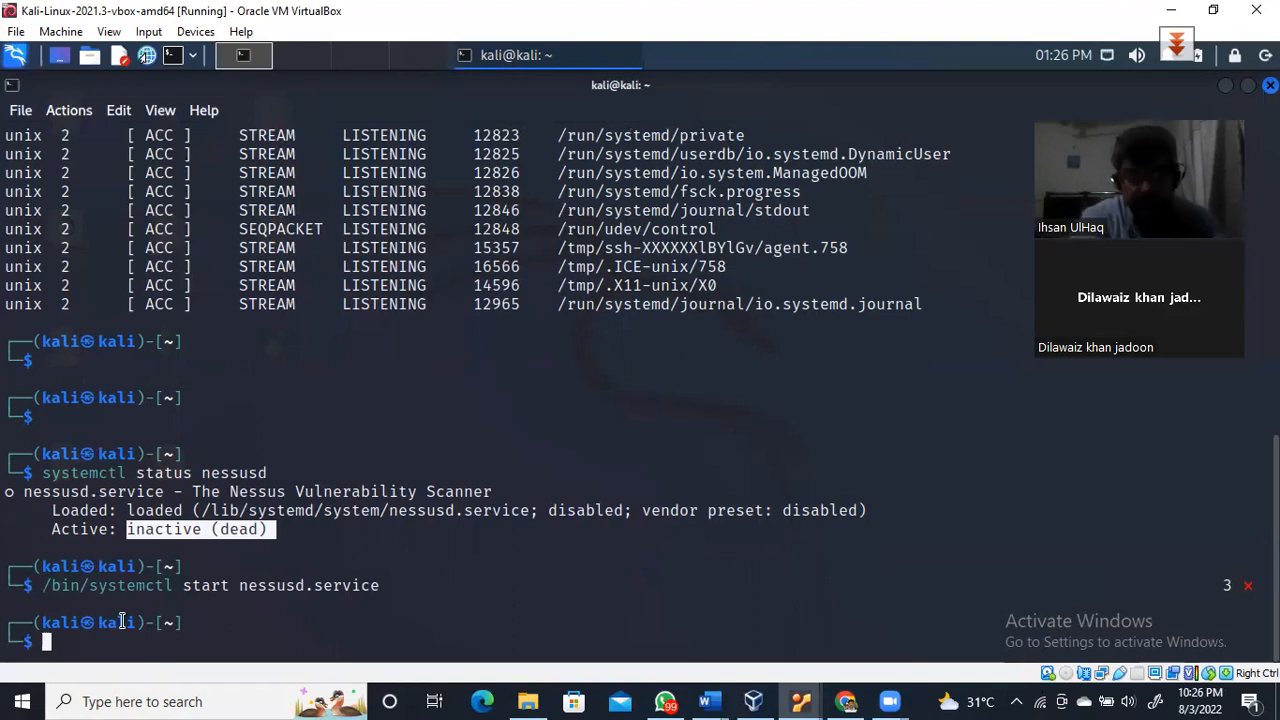
Run netstat -l again in the Kali terminal
type("net")
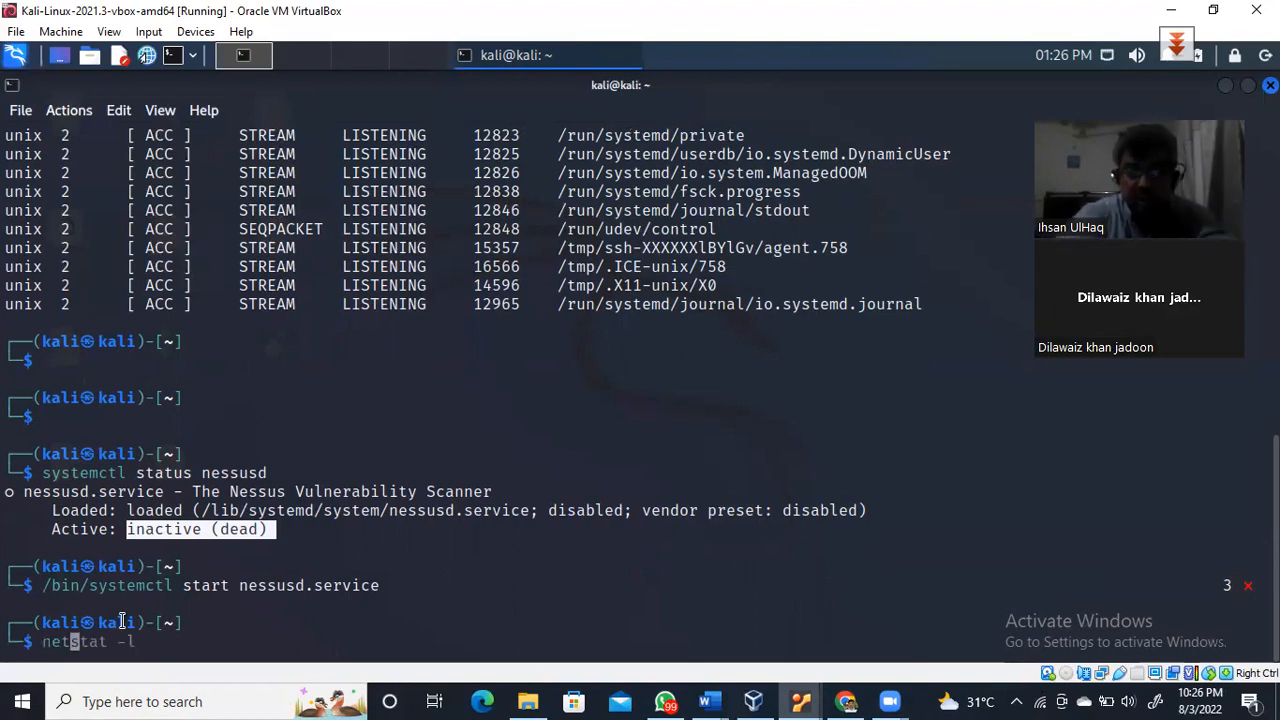
key("Right")
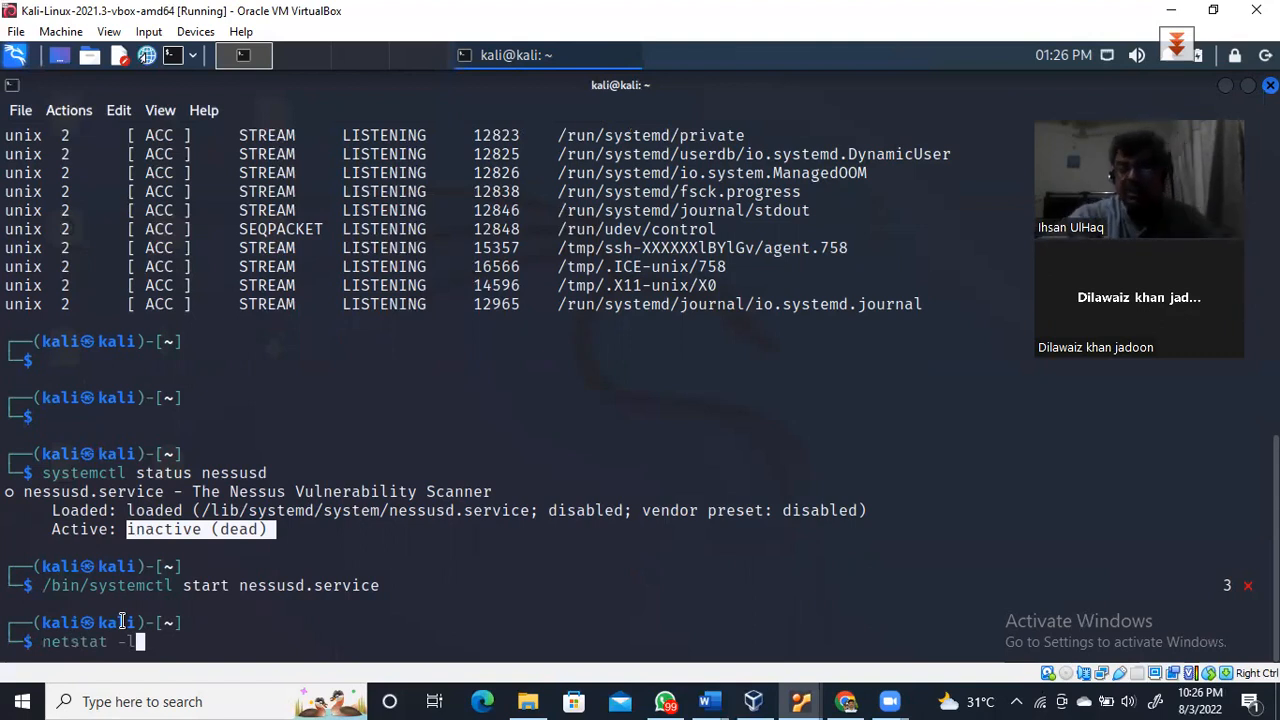
key("Return")
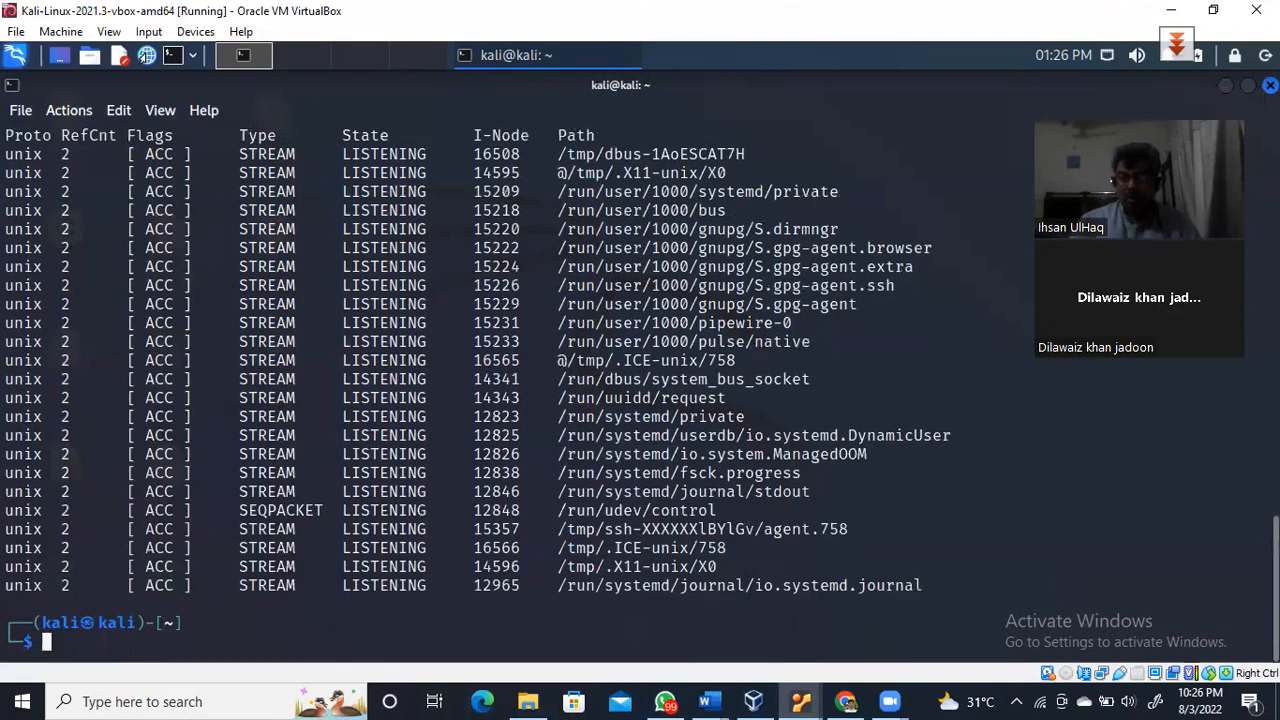
Highlight the tcp and tcp6 rows listening on port 8834, then return to a fresh prompt
scroll(456, 374, "up", 3)
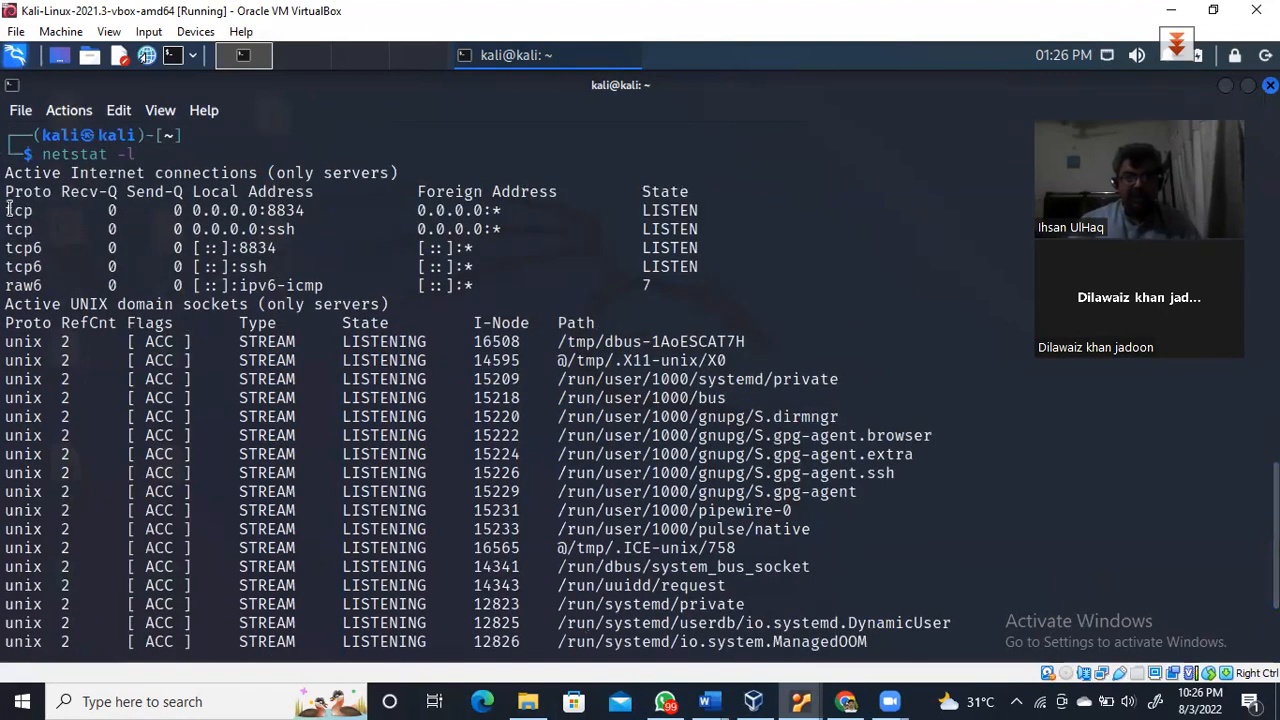
left_click_drag(9, 210, 716, 208)
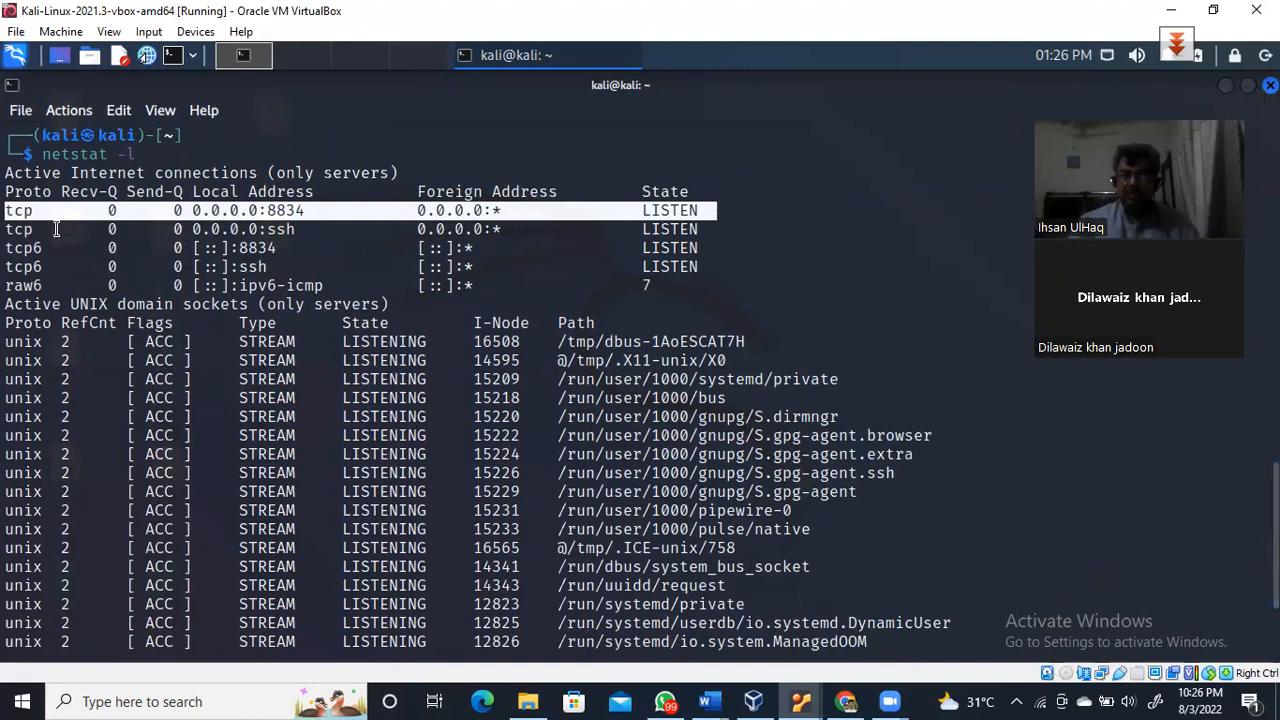
left_click_drag(8, 248, 332, 250)
left_click_drag(450, 237, 8, 210)
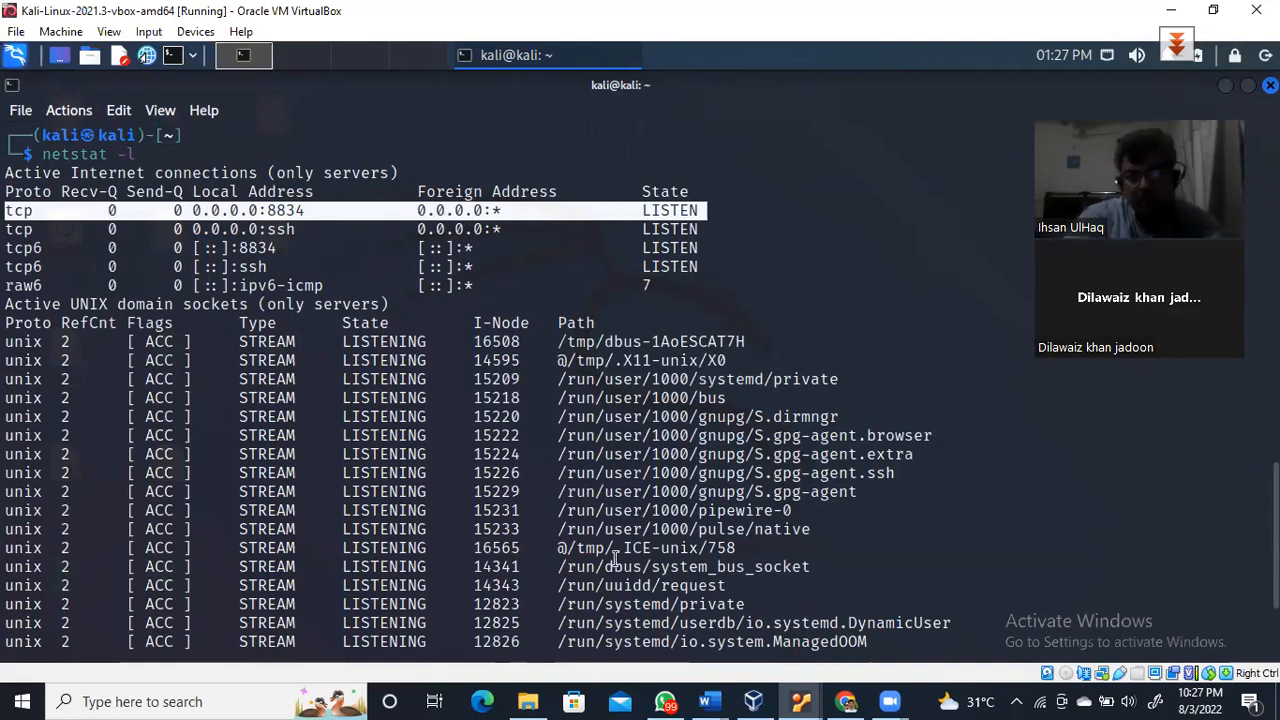
key("Return")
key("Return")
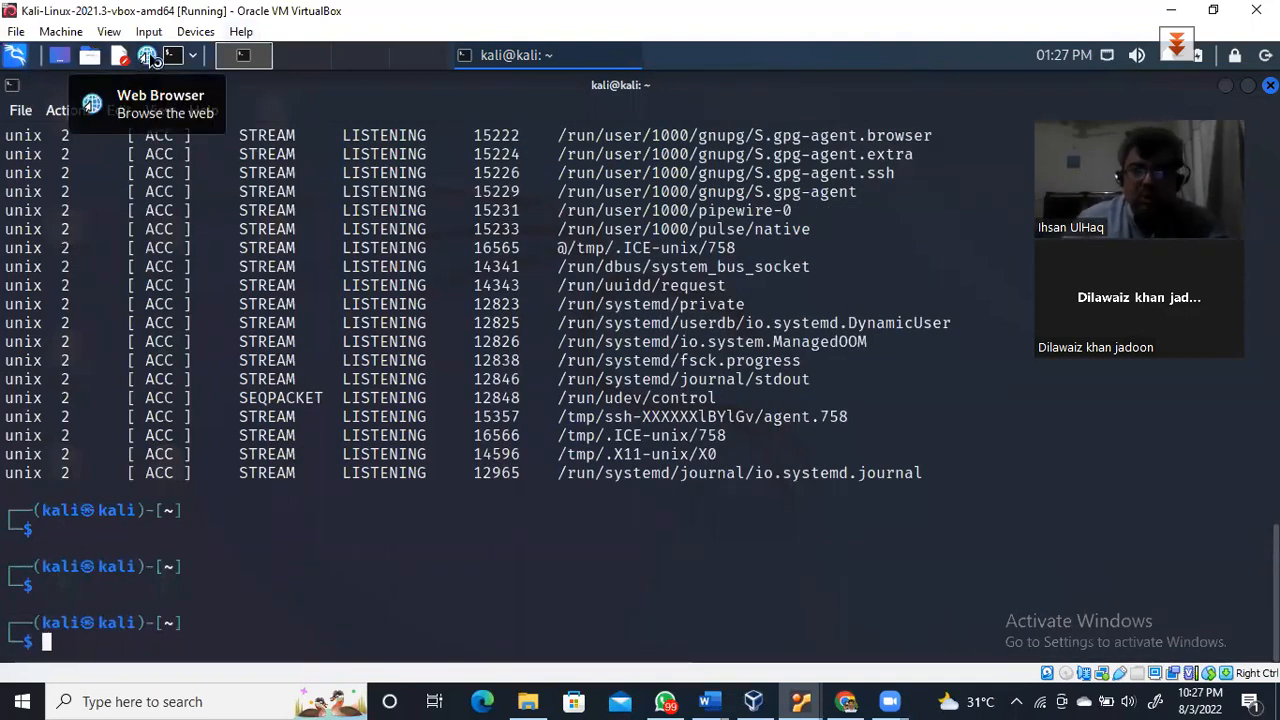
Open Firefox and go to 127.0.0.1:8834 to reach the Nessus Essentials login
left_click(147, 57)
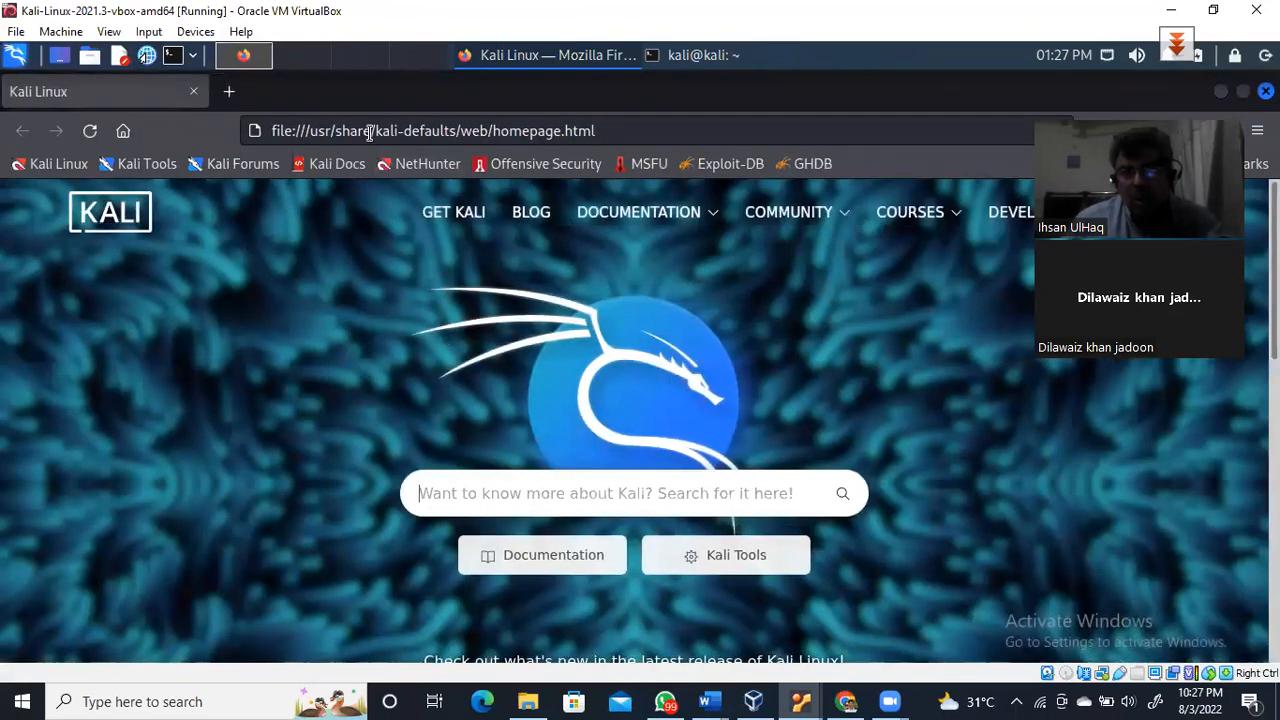
left_click(370, 132)
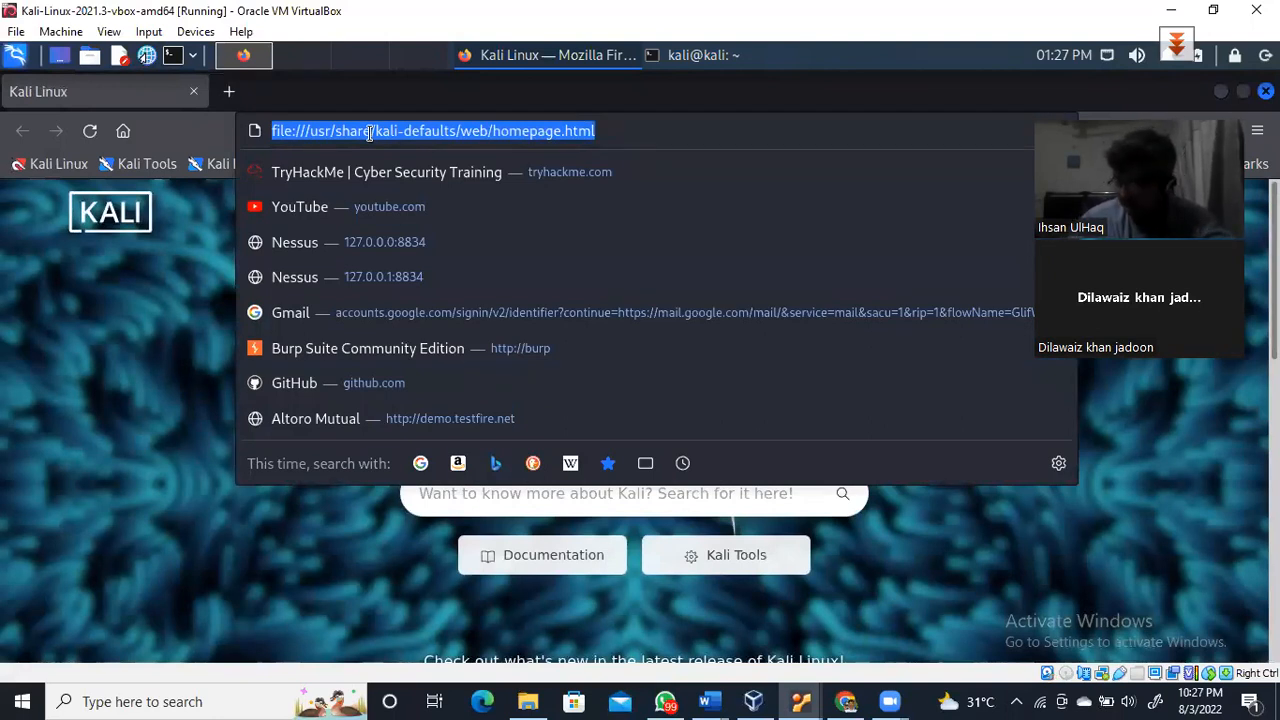
type("10")
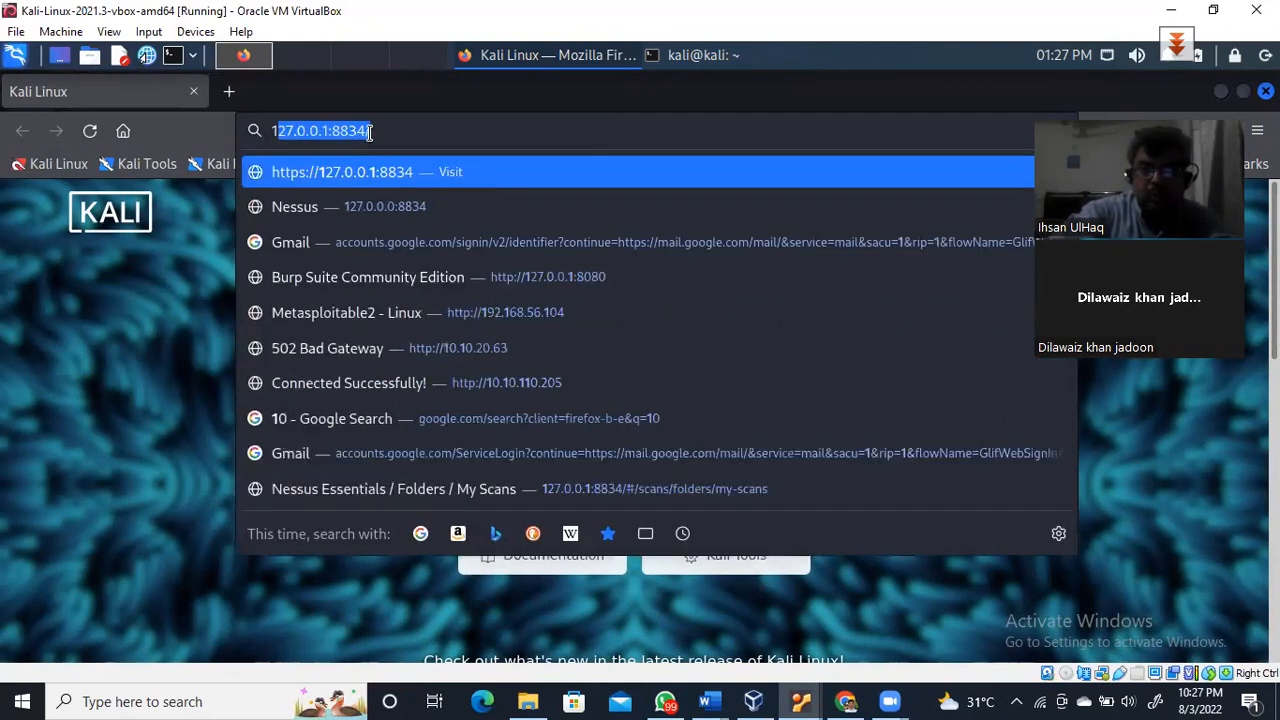
key("BackSpace")
type("2")
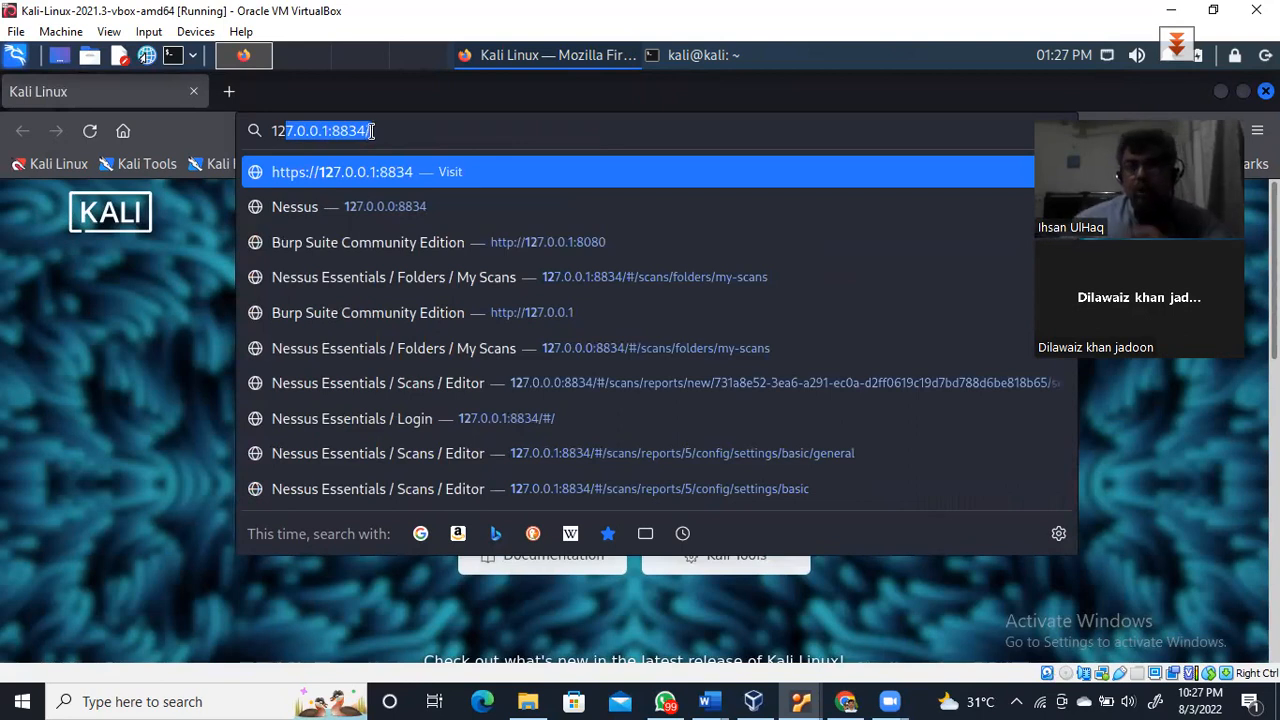
left_click(382, 126)
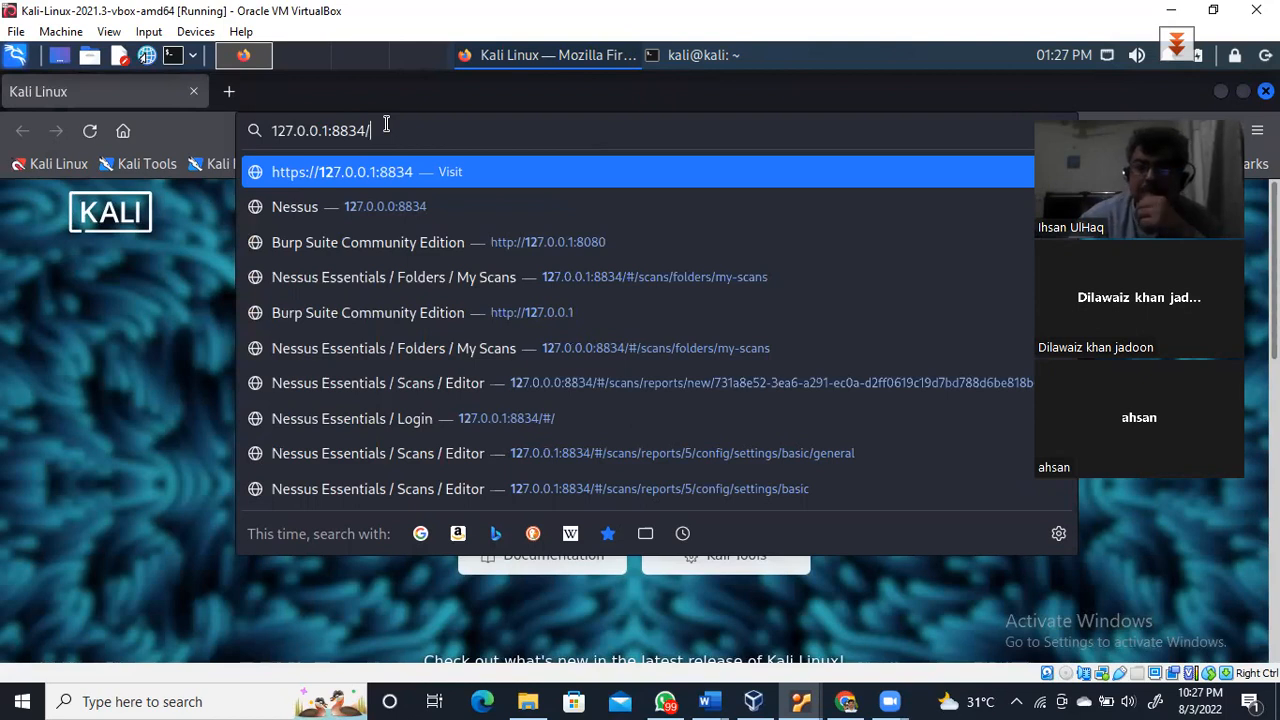
key("Return")
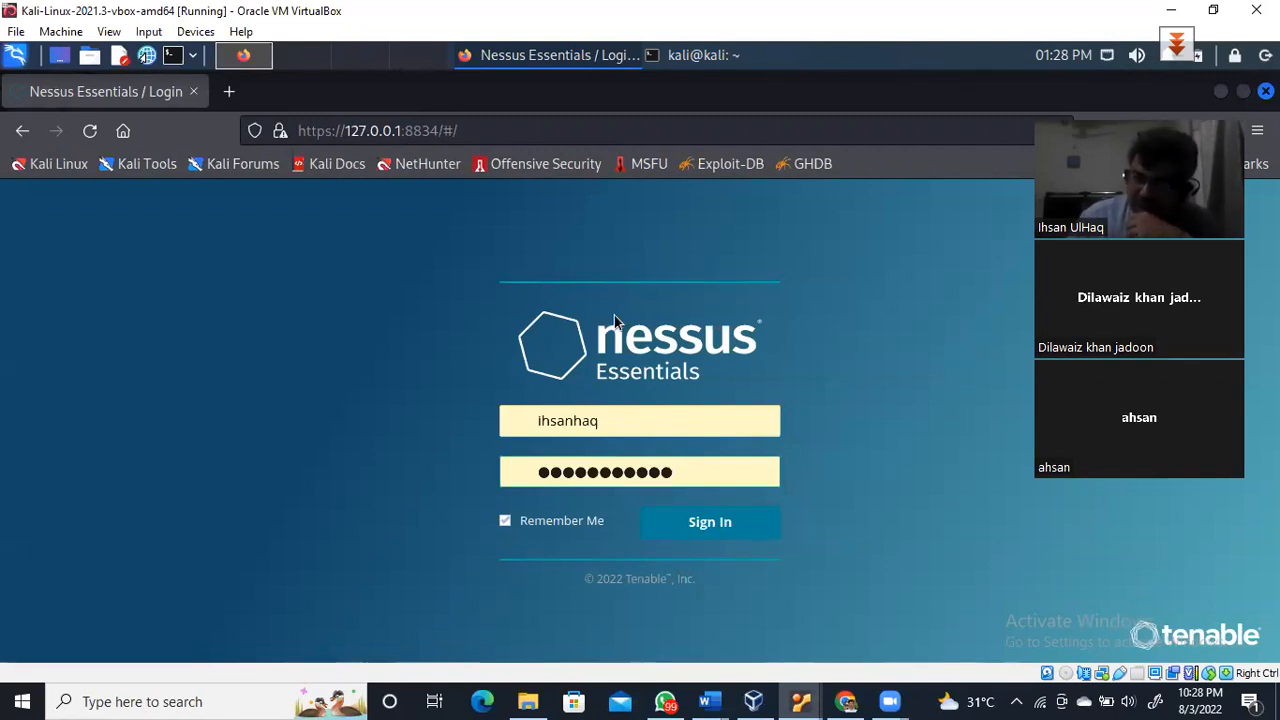
Sign in and trash the OS_Detection_220802 and HostDiscovery_220802 scans
left_click(710, 524)
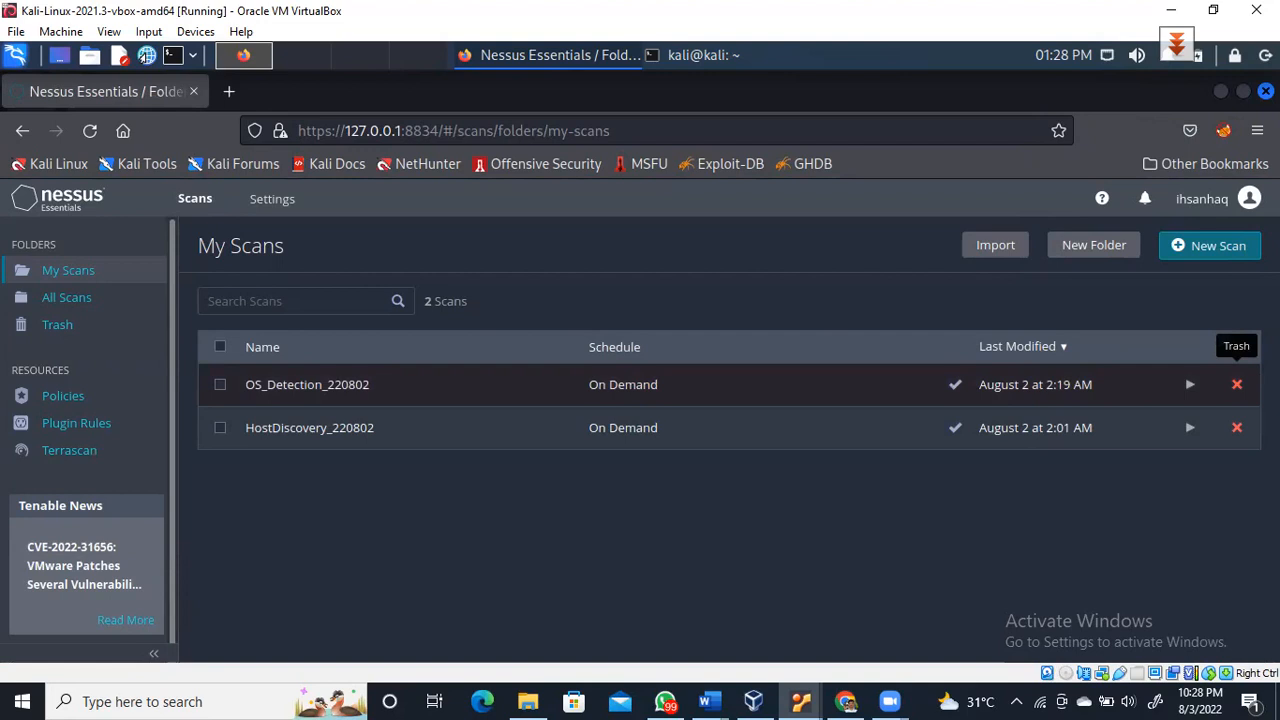
left_click(1237, 384)
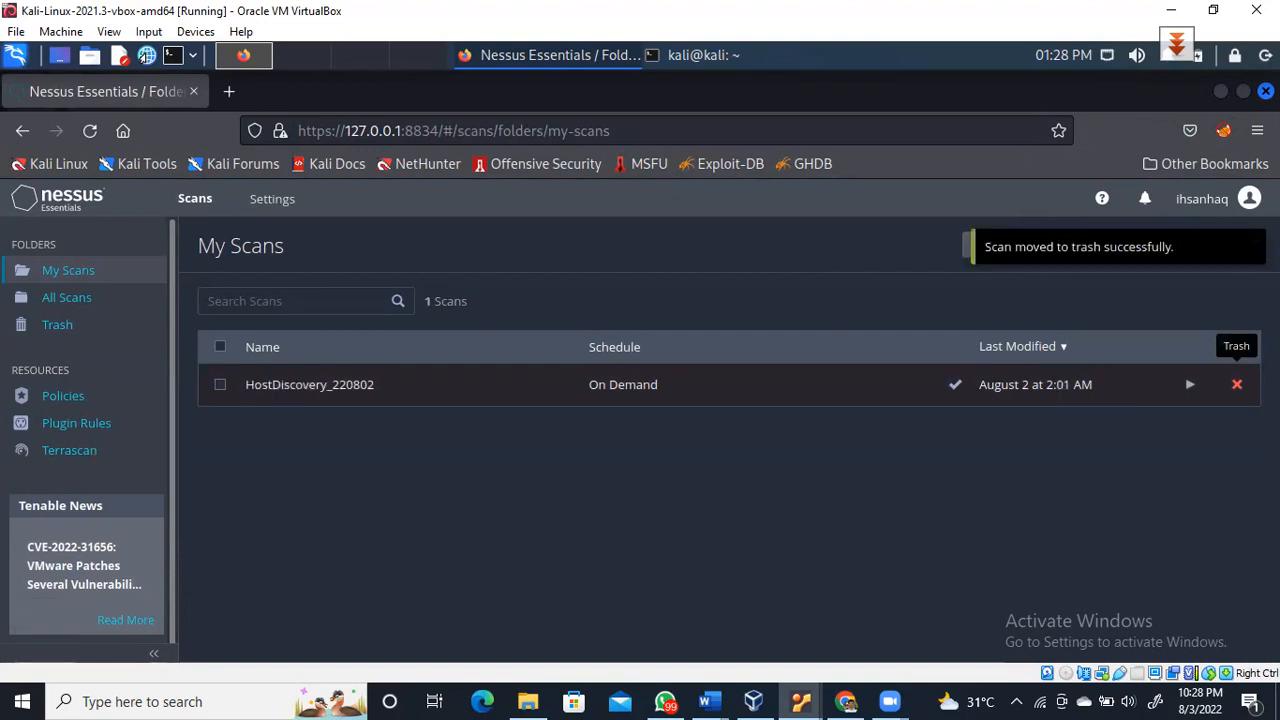
left_click(1237, 384)
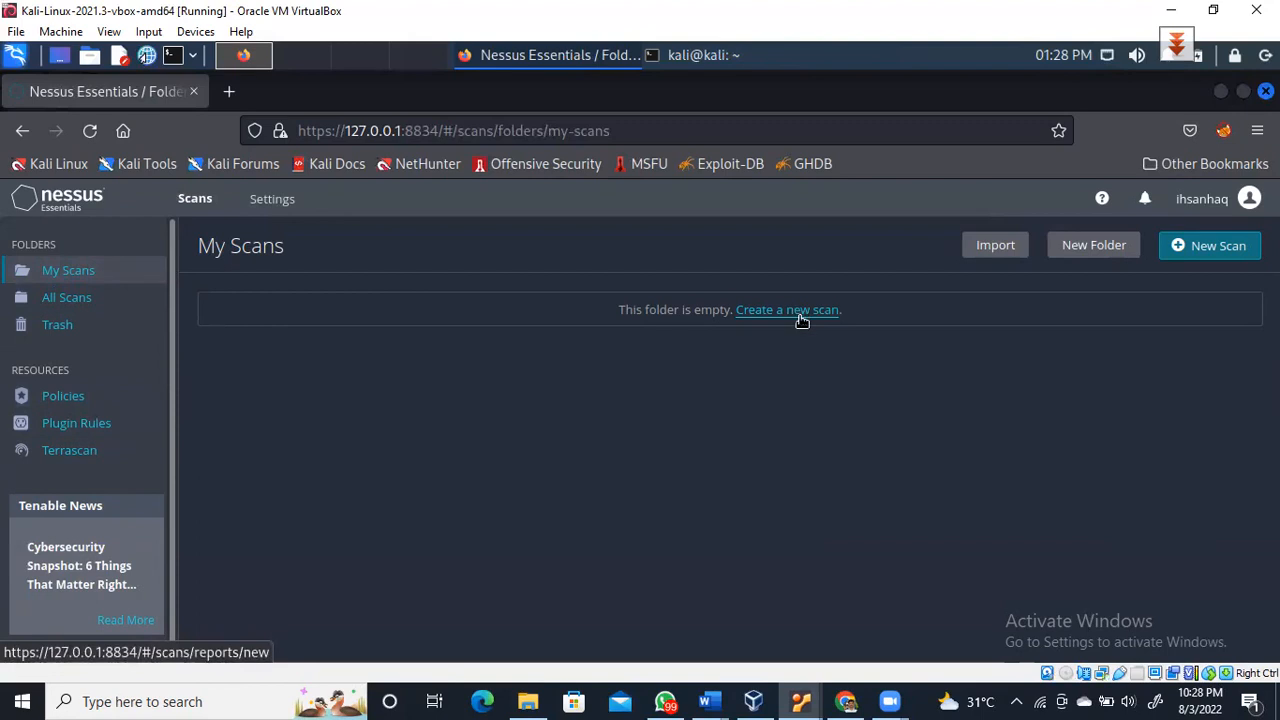
Start a New Scan and scroll through the Host Discovery, Basic Network and Advanced templates
left_click(1214, 250)
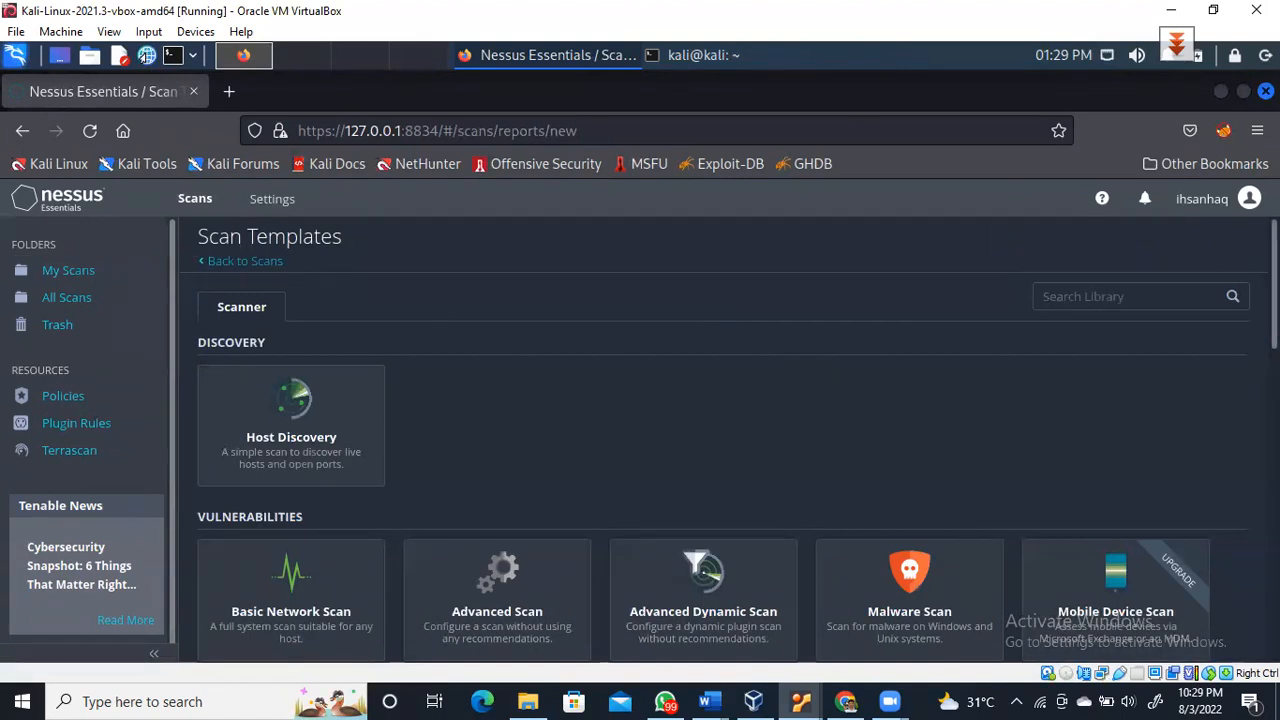
scroll(1127, 402, "down", 1)
left_click_drag(1274, 290, 1274, 316)
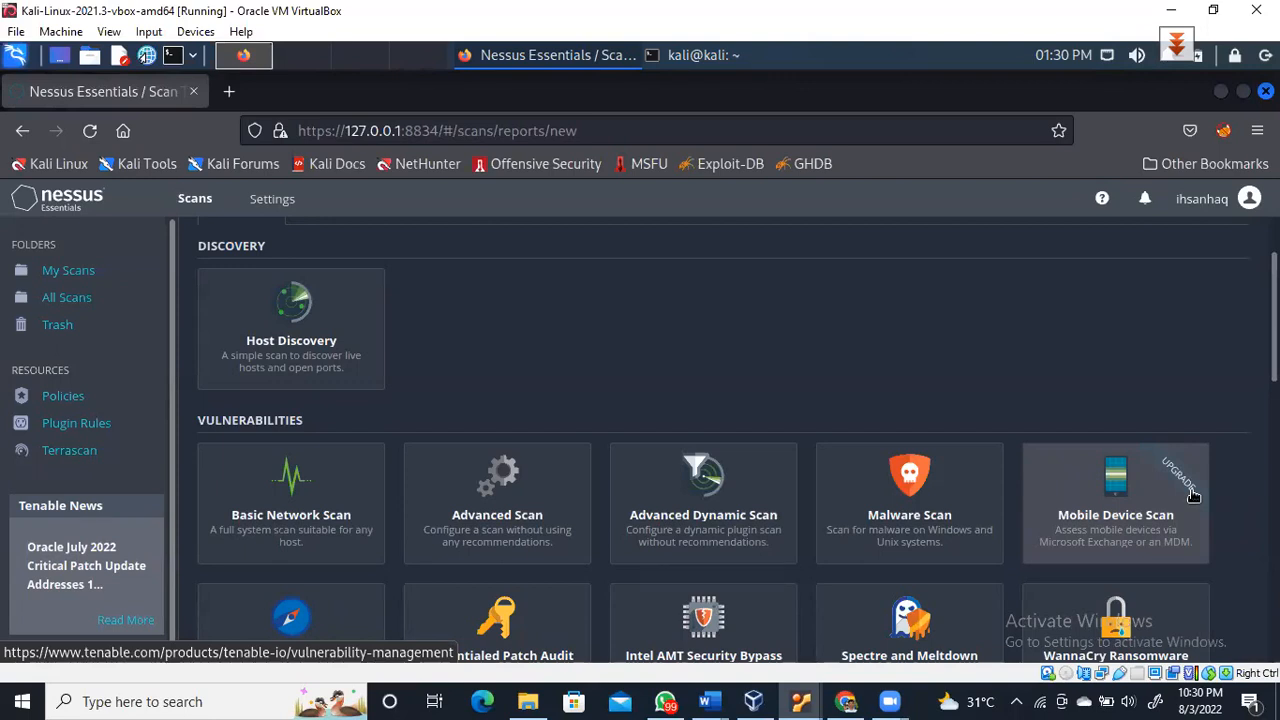
left_click_drag(1274, 335, 1274, 417)
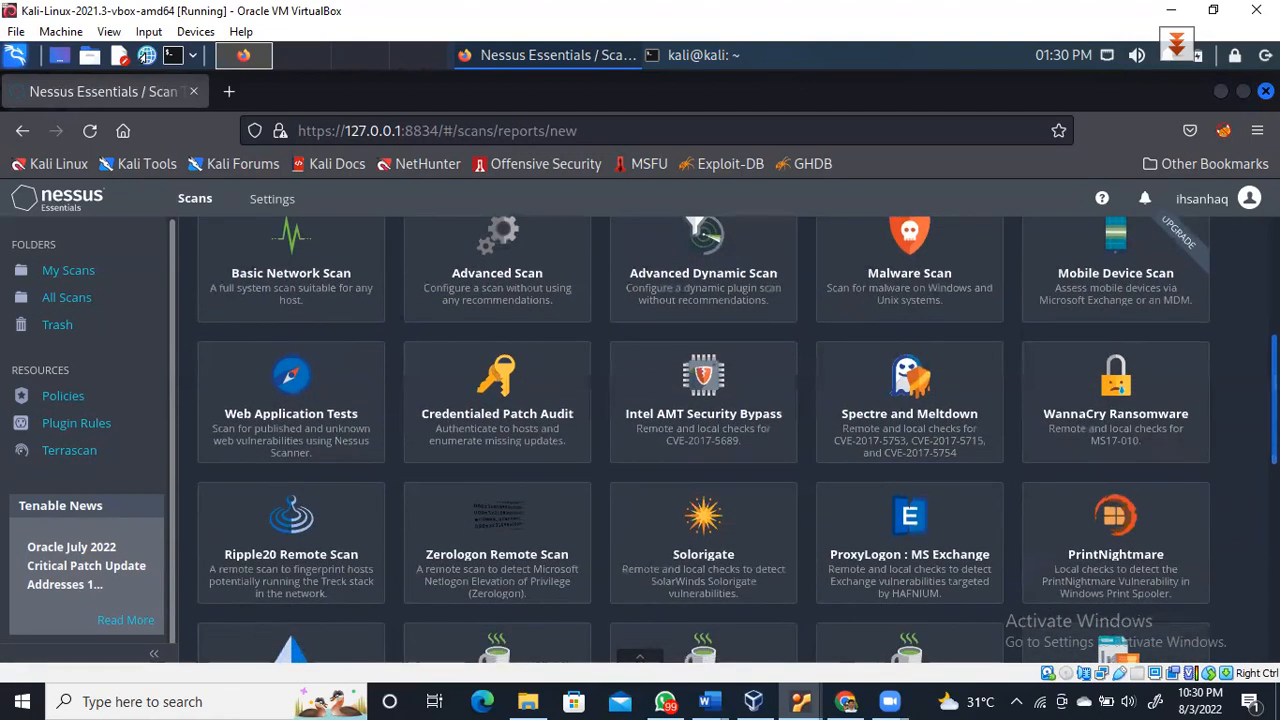
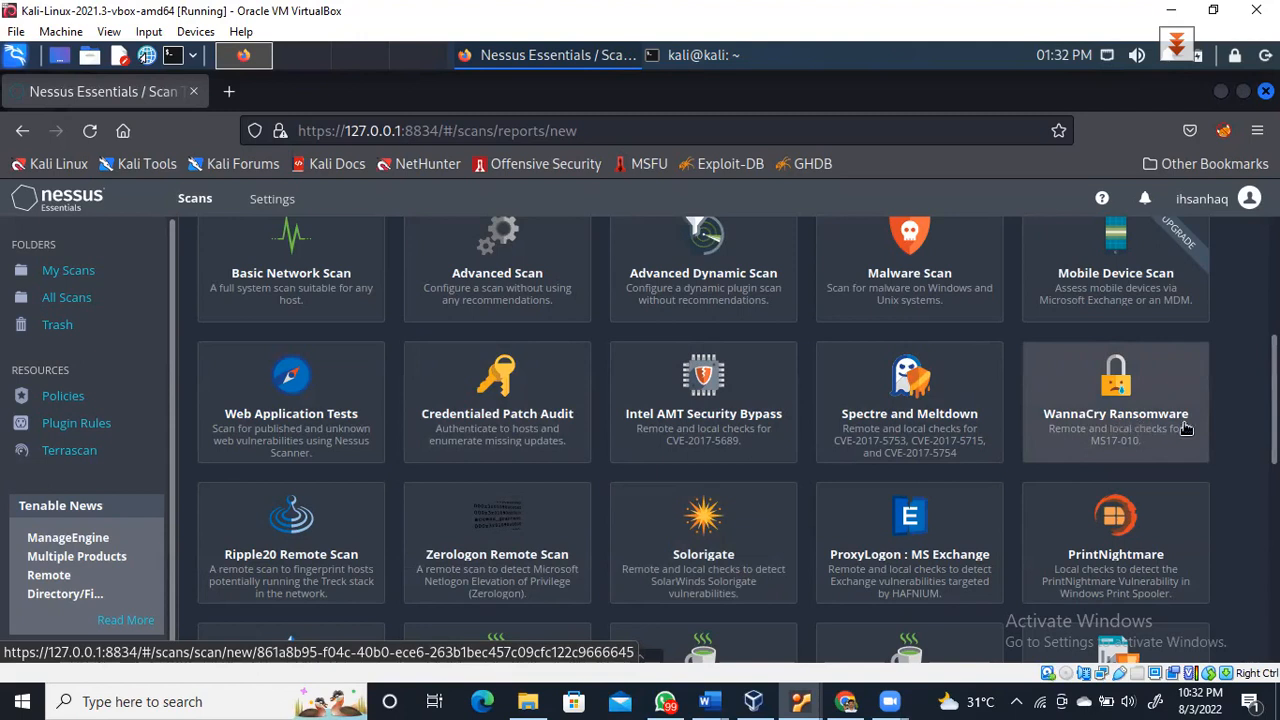
Scroll the Nessus templates back to the top and bring Word's Document2 network-scanning notes to the front
scroll(640, 656, "down", 3)
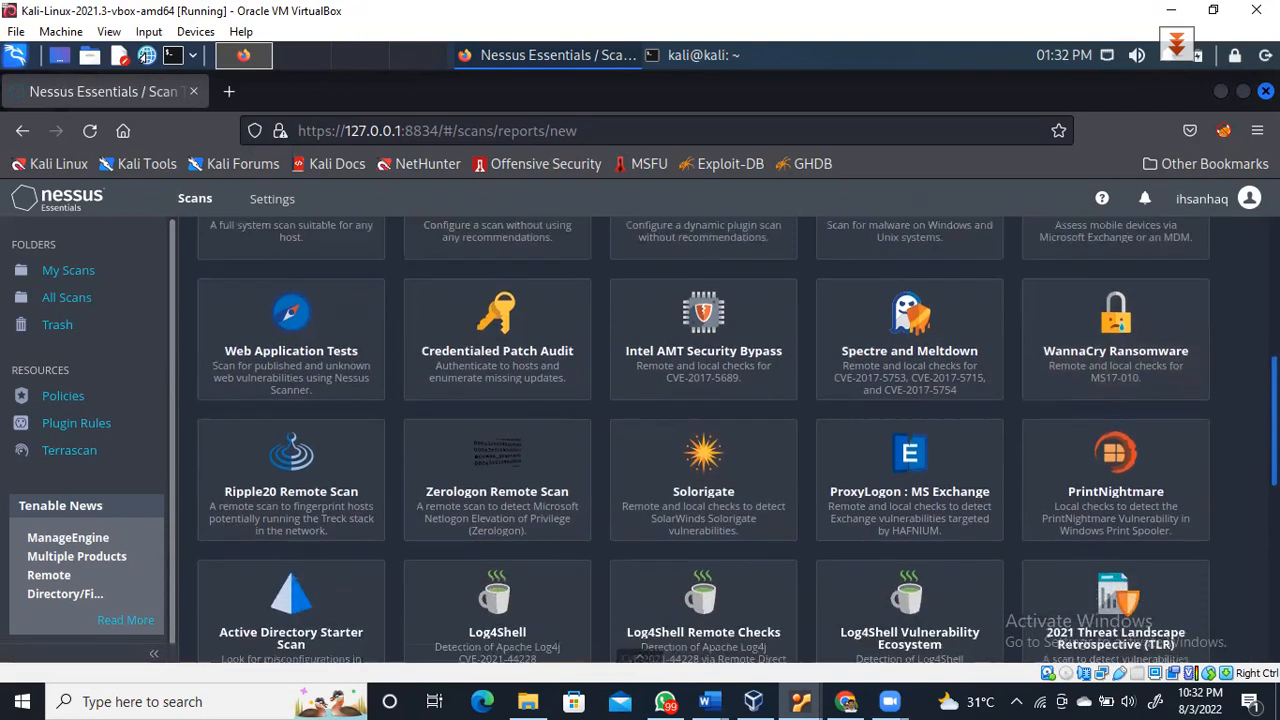
scroll(670, 640, "down", 1)
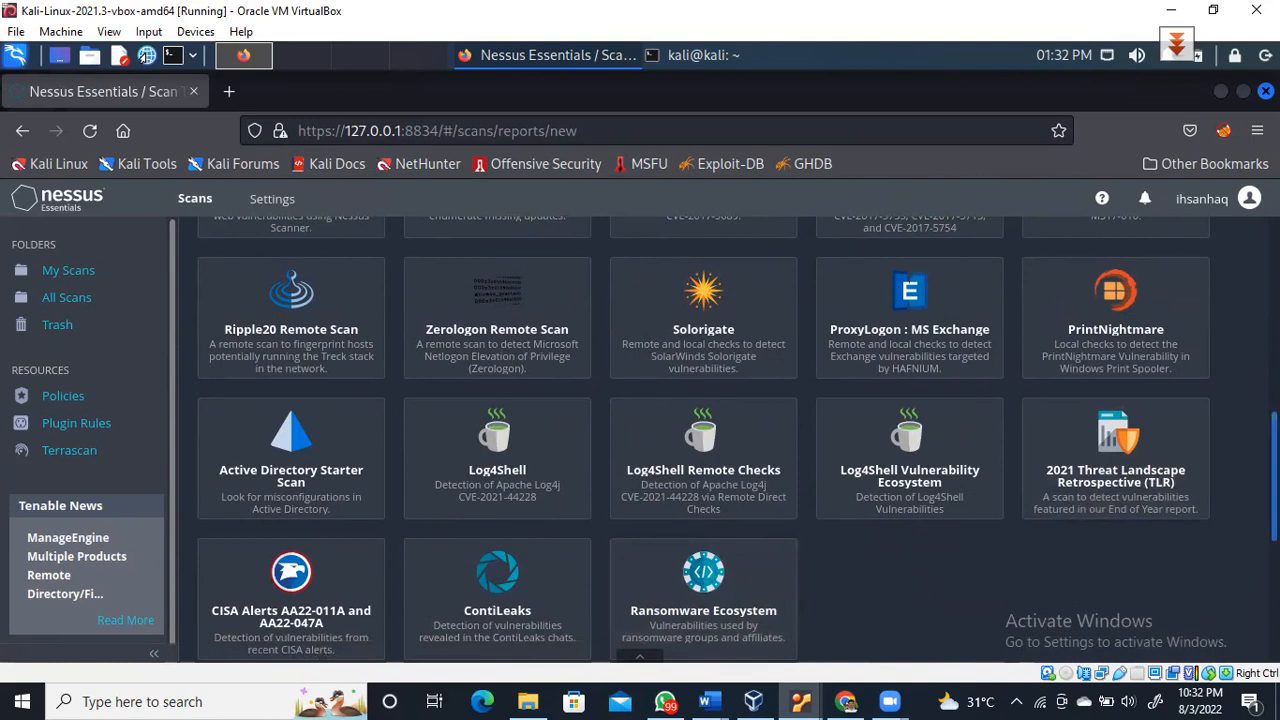
scroll(615, 594, "down", 5)
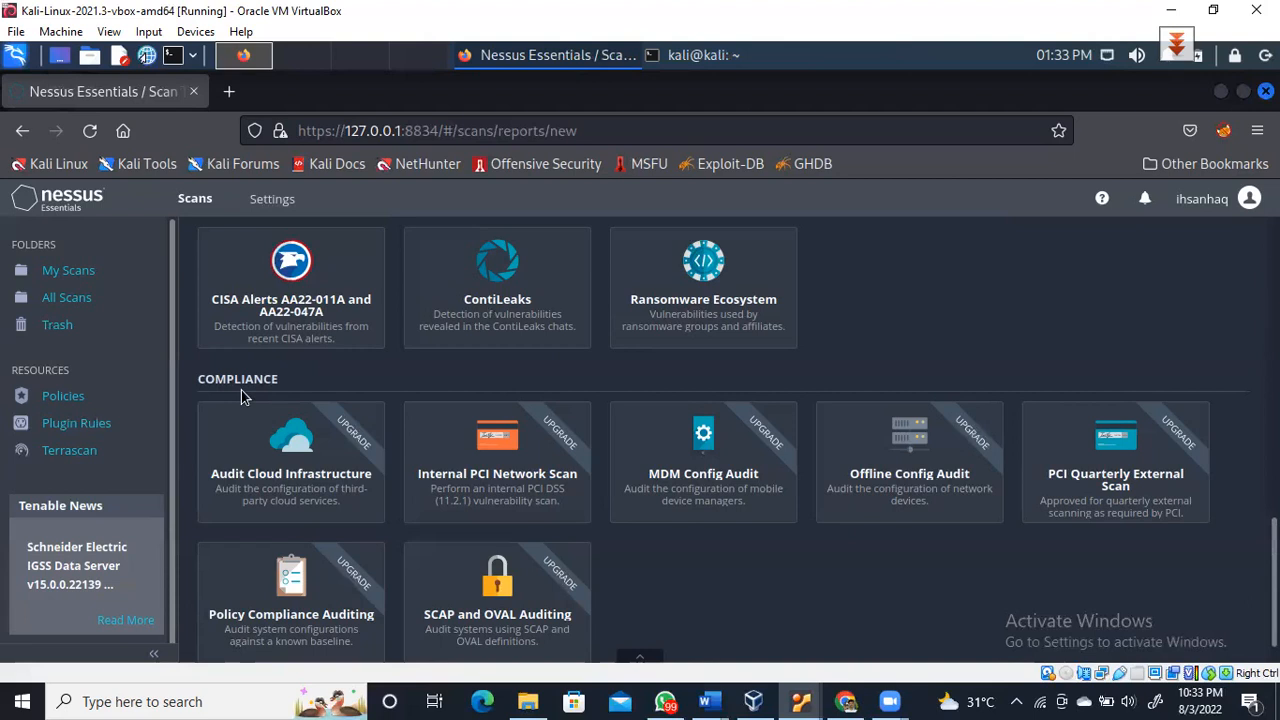
left_click(476, 52)
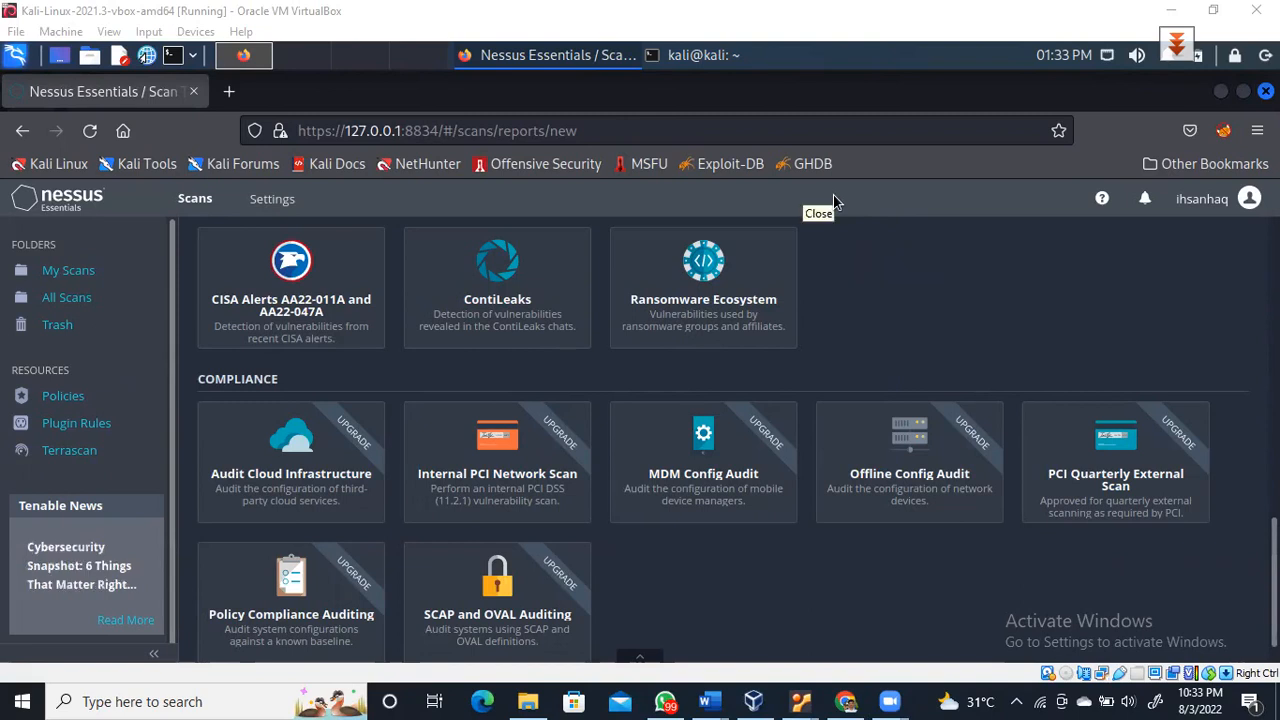
scroll(720, 440, "up", 1)
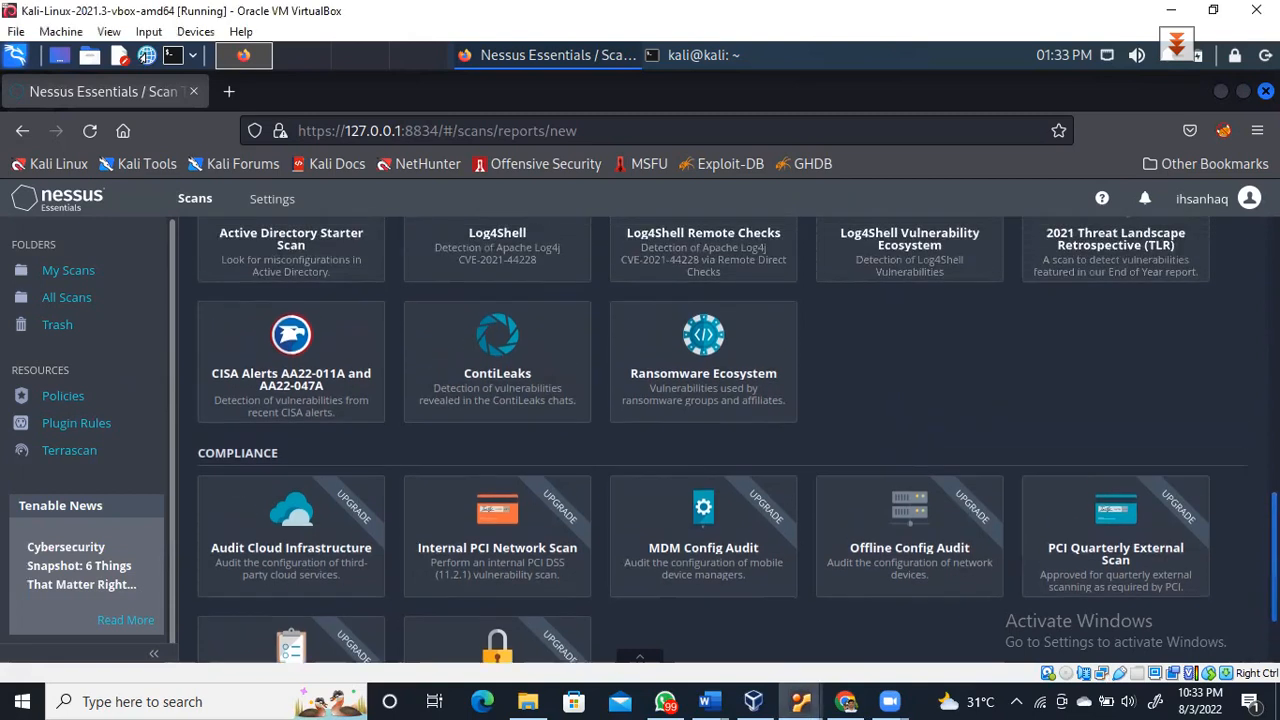
scroll(447, 398, "up", 10)
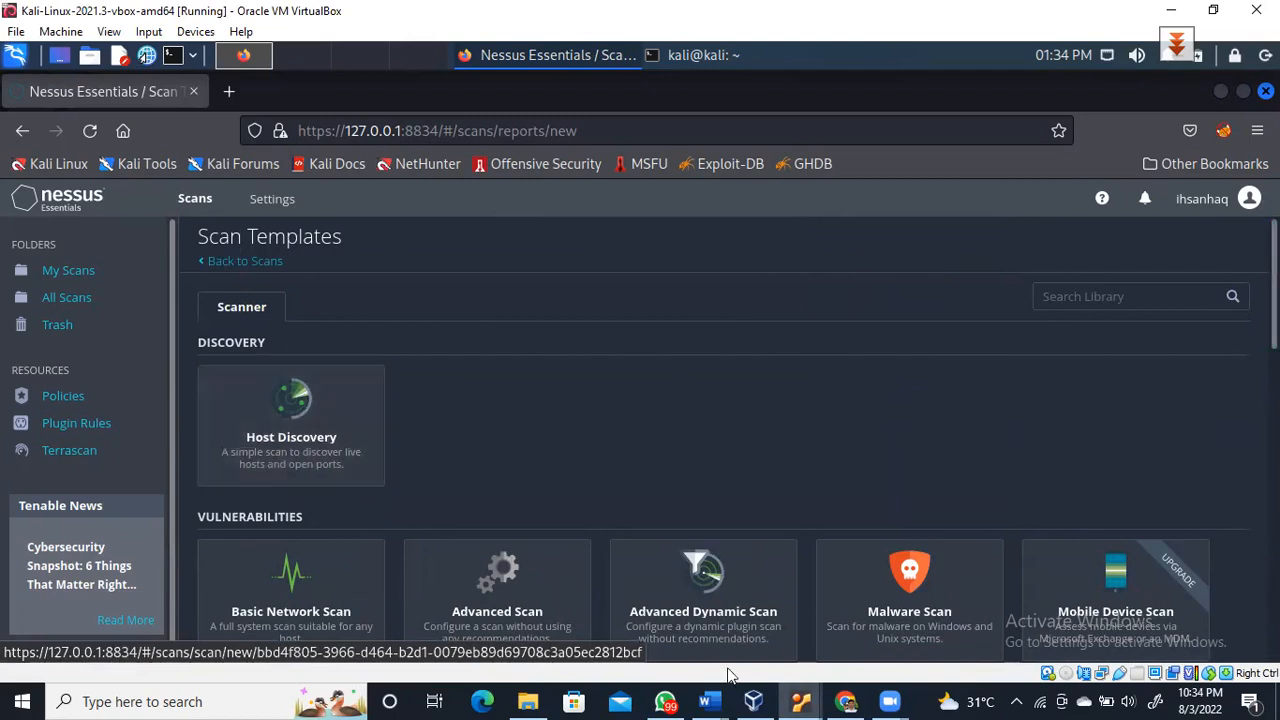
mouse_move(717, 699)
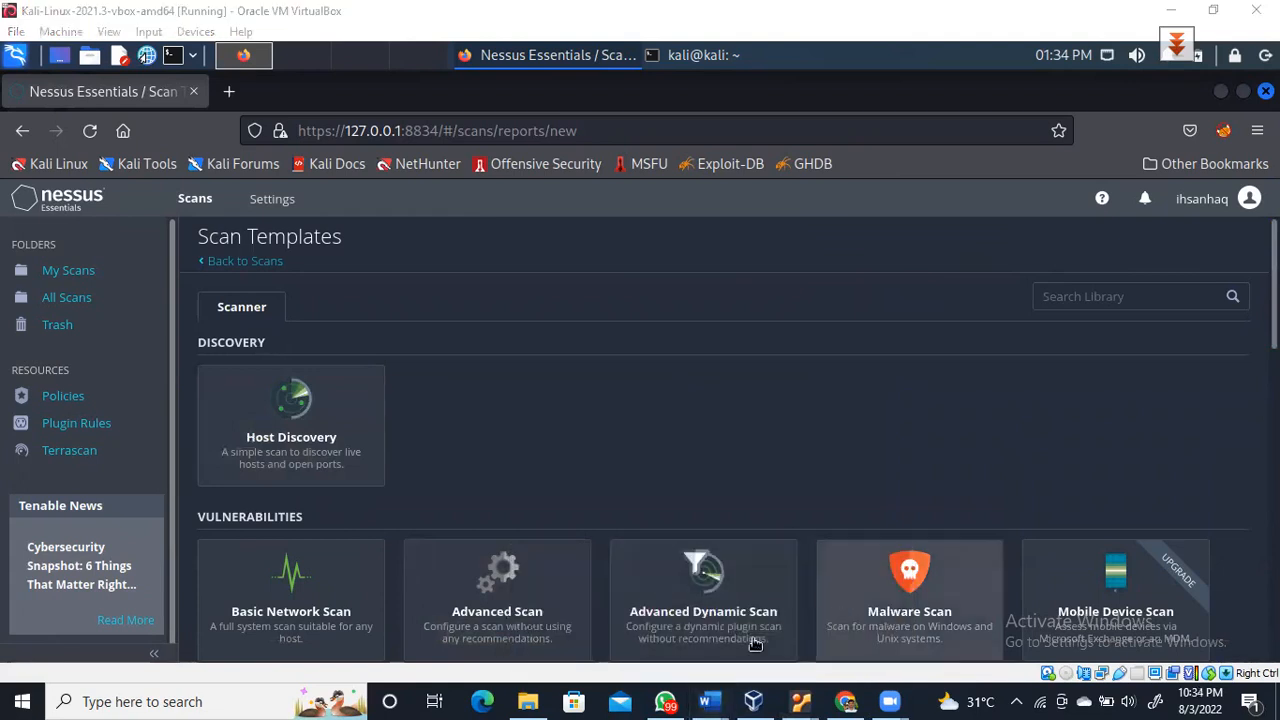
left_click(803, 624)
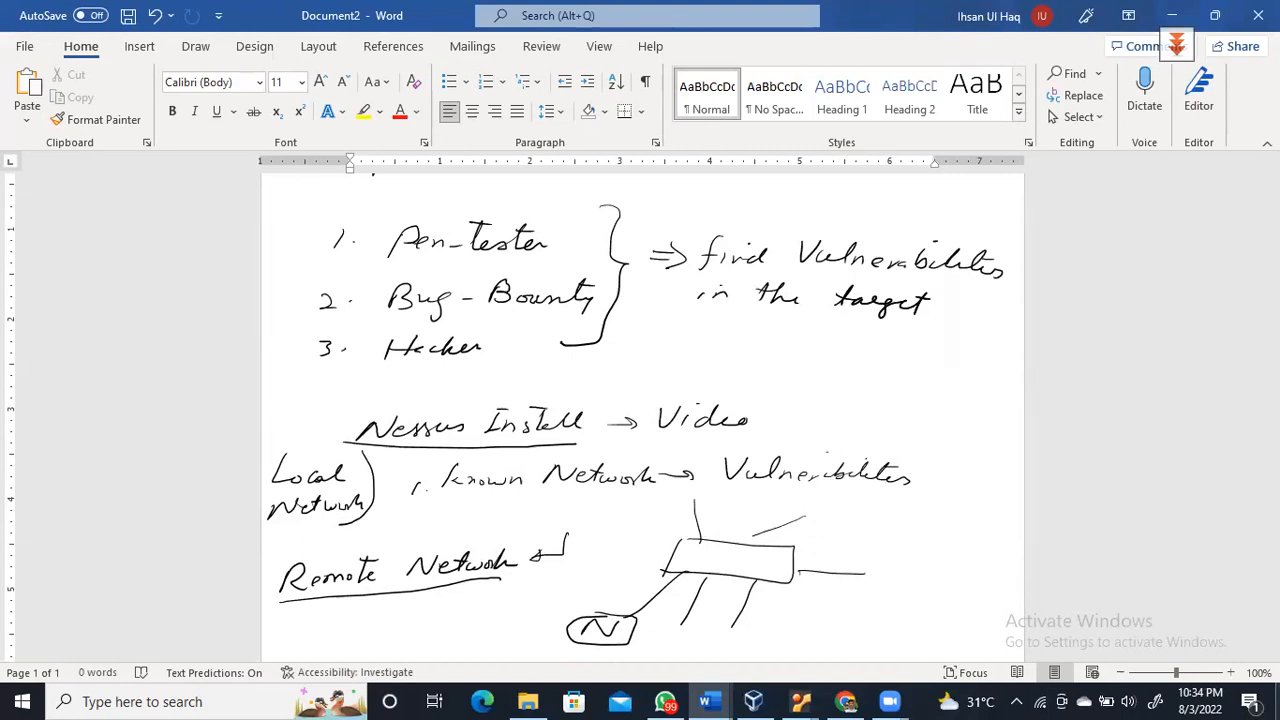
Ink SW in the switch box, add host circles, and label them Om, Kali, U and Cyber
mouse_move(737, 549)
left_mouse_down()
mouse_move(712, 566)
mouse_move(759, 559)
left_mouse_up()
mouse_move(690, 491)
left_mouse_down()
mouse_move(680, 503)
mouse_move(692, 492)
left_mouse_up()
left_click_drag(803, 516, 799, 516)
left_click_drag(852, 566, 866, 569)
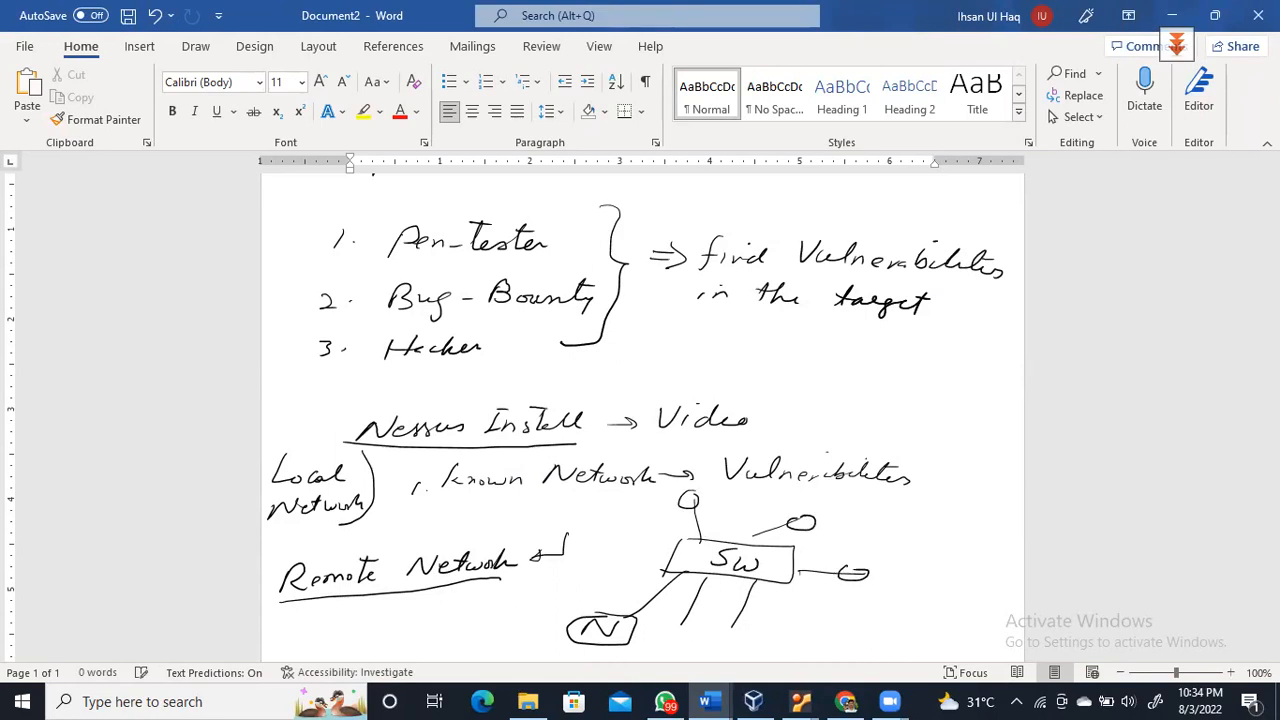
left_click_drag(705, 510, 731, 510)
mouse_move(586, 577)
left_mouse_down()
mouse_move(590, 594)
mouse_move(616, 582)
left_mouse_up()
left_click_drag(830, 506, 852, 506)
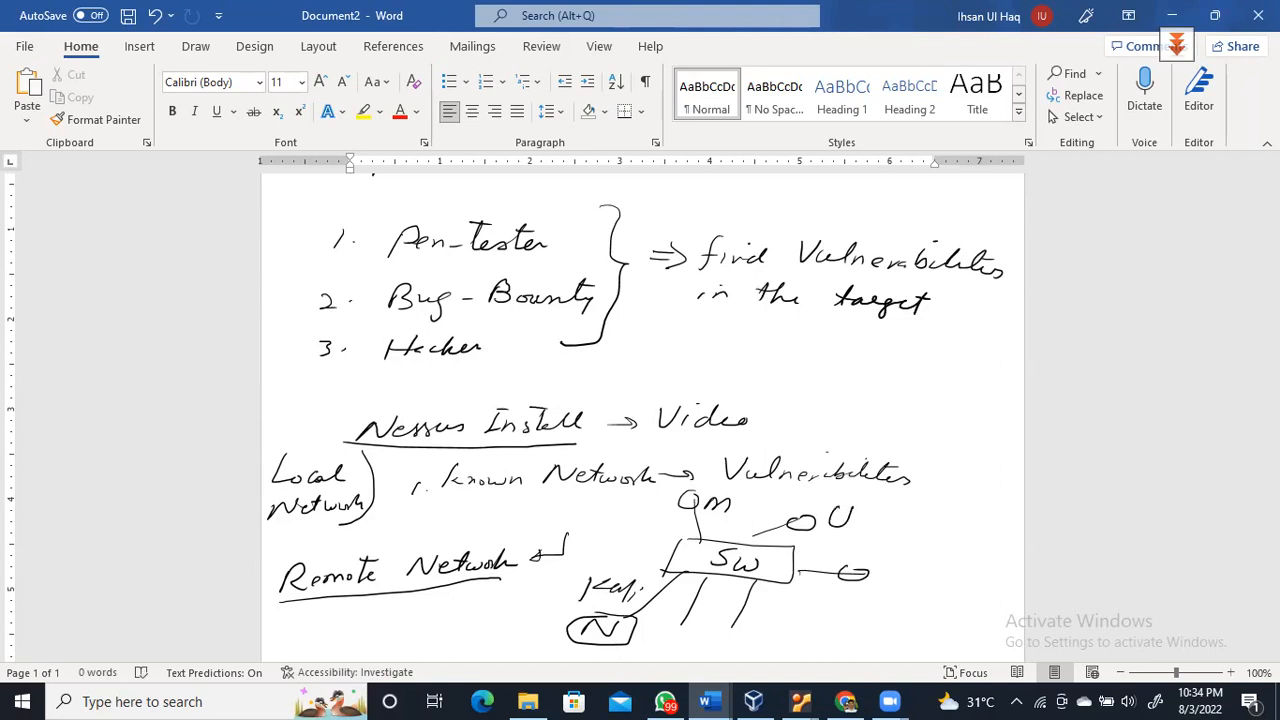
mouse_move(898, 566)
left_mouse_down()
mouse_move(886, 580)
mouse_move(912, 590)
mouse_move(946, 578)
left_mouse_up()
Handwrite the network address 10.0.2.0/24 beside the switch
left_click_drag(767, 596, 766, 624)
left_click_drag(783, 611, 861, 630)
left_click(797, 619)
left_click(828, 622)
left_click(871, 628)
mouse_move(938, 608)
left_mouse_down()
mouse_move(910, 640)
mouse_move(962, 632)
mouse_move(956, 644)
left_mouse_up()
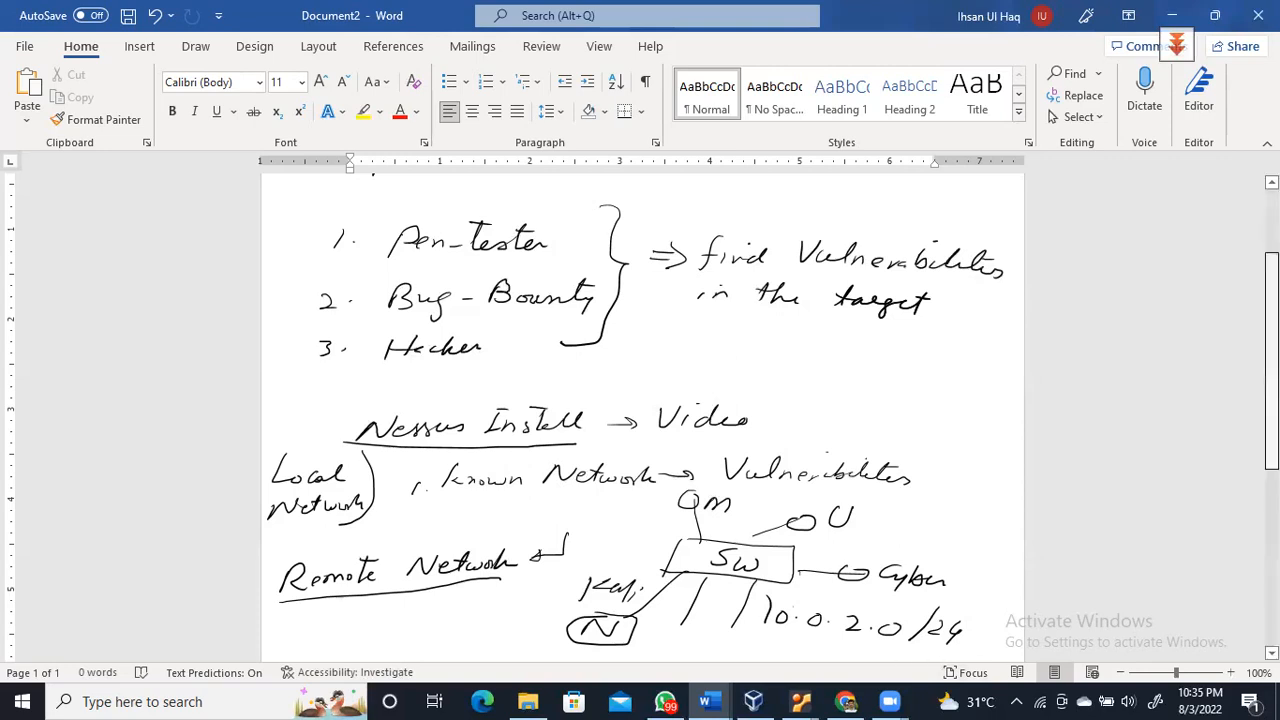
Underline 10.0.2.0/24, write 254 beneath it branching to alive and dead, and circle alive
scroll(1014, 506, "down", 2)
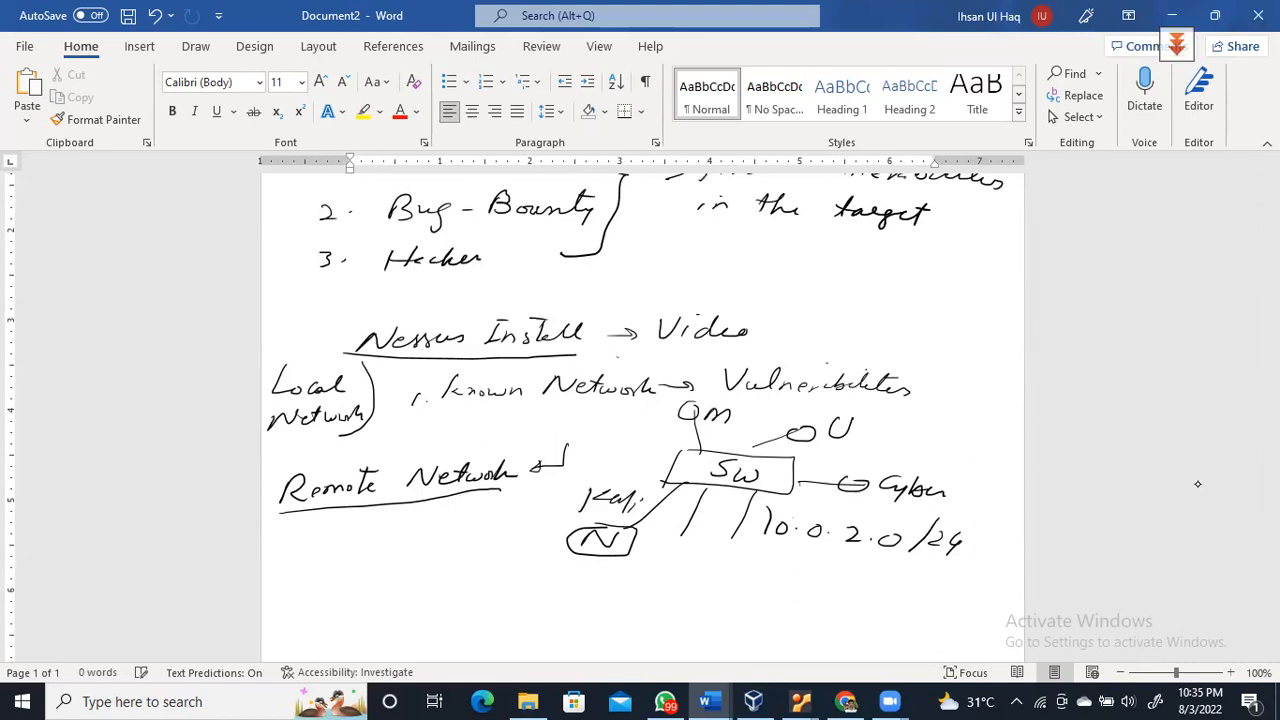
left_click_drag(752, 540, 940, 569)
left_click_drag(758, 577, 778, 598)
mouse_move(798, 580)
left_mouse_down()
mouse_move(816, 580)
mouse_move(796, 600)
mouse_move(841, 595)
left_mouse_up()
mouse_move(837, 583)
left_mouse_down()
mouse_move(832, 612)
mouse_move(966, 612)
mouse_move(840, 626)
mouse_move(848, 636)
left_mouse_up()
mouse_move(862, 624)
left_mouse_down()
mouse_move(886, 644)
mouse_move(932, 638)
left_mouse_up()
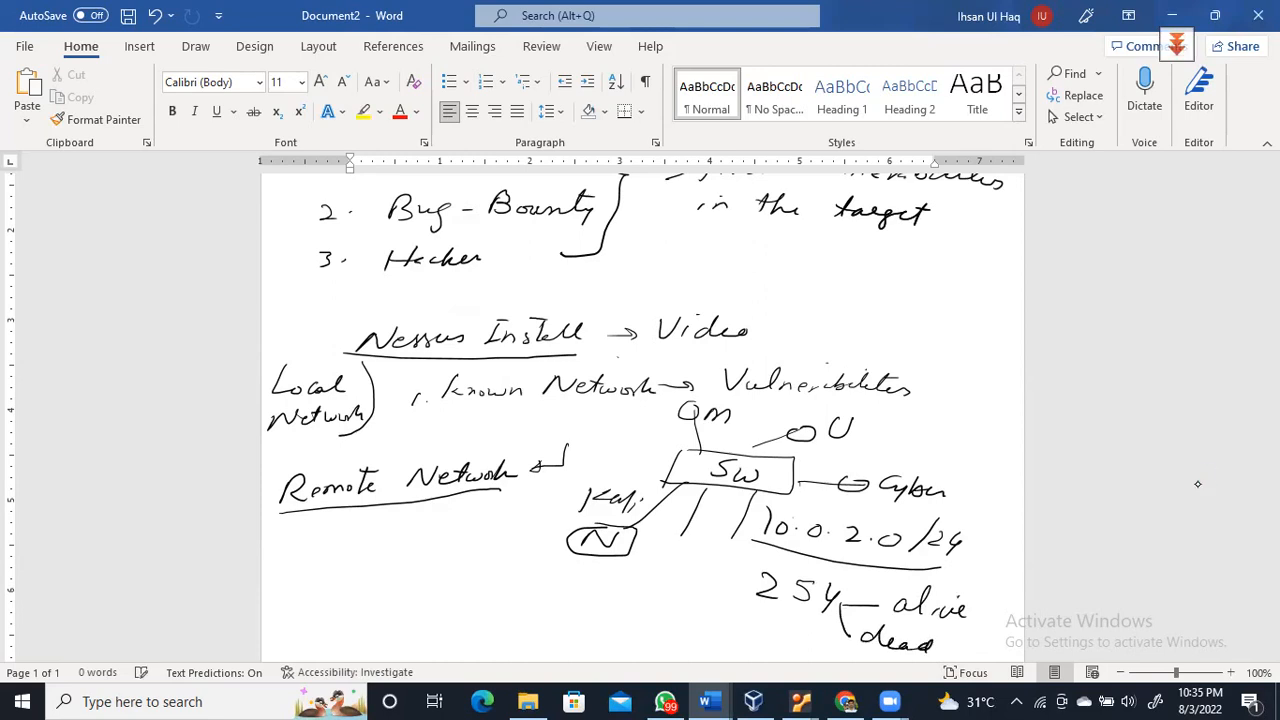
mouse_move(944, 572)
left_mouse_down()
mouse_move(886, 572)
mouse_move(868, 630)
mouse_move(990, 624)
mouse_move(976, 582)
left_mouse_up()
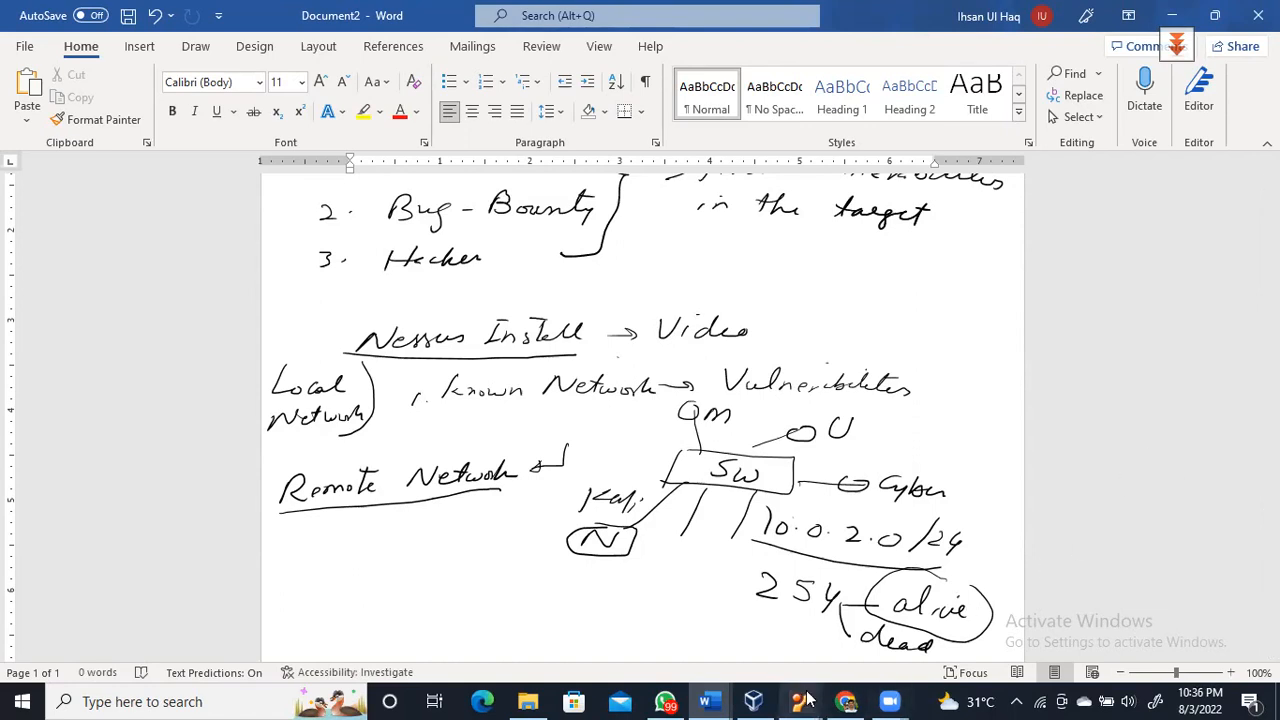
mouse_move(802, 698)
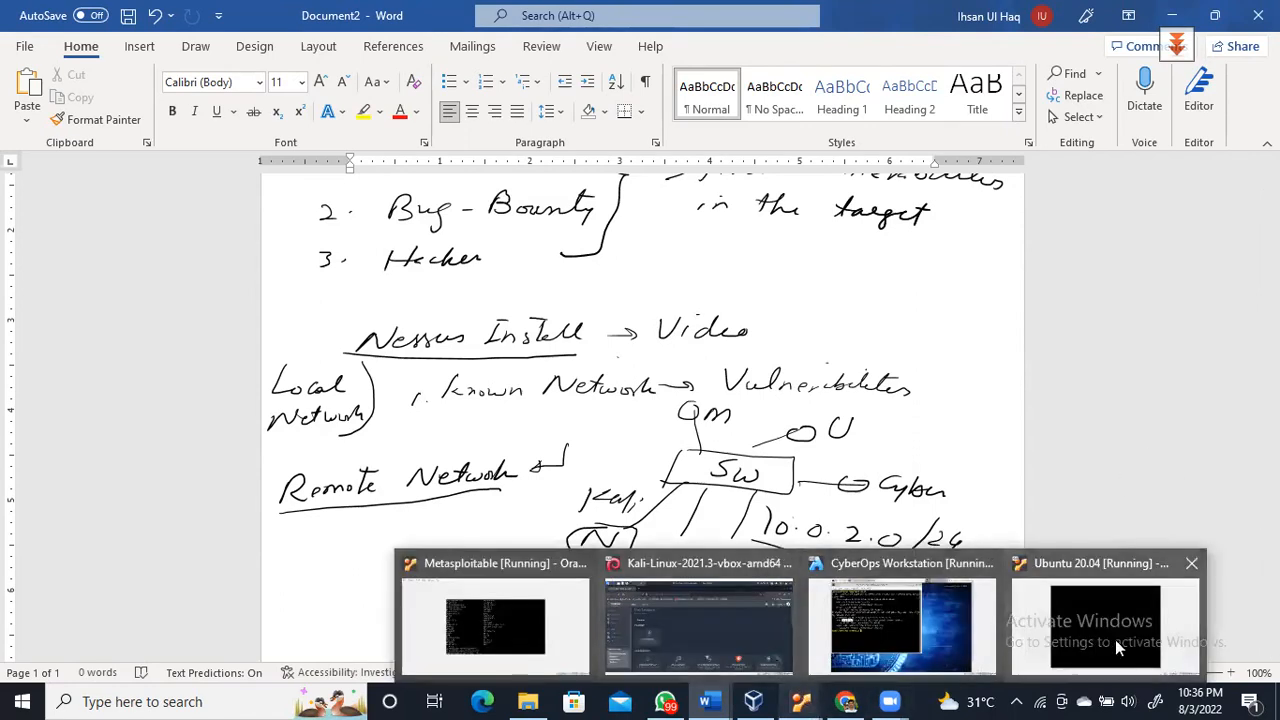
Return to the Kali VM and choose the Host Discovery scan template in Nessus
left_click(695, 626)
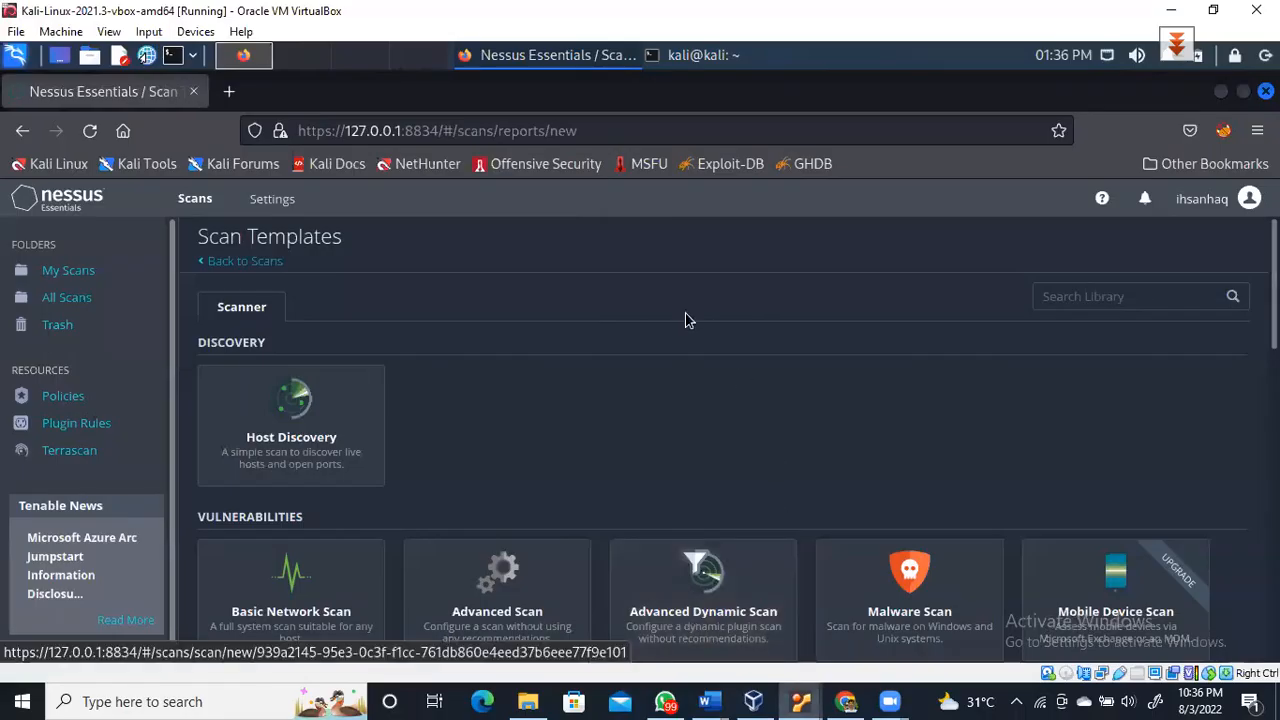
left_click(293, 424)
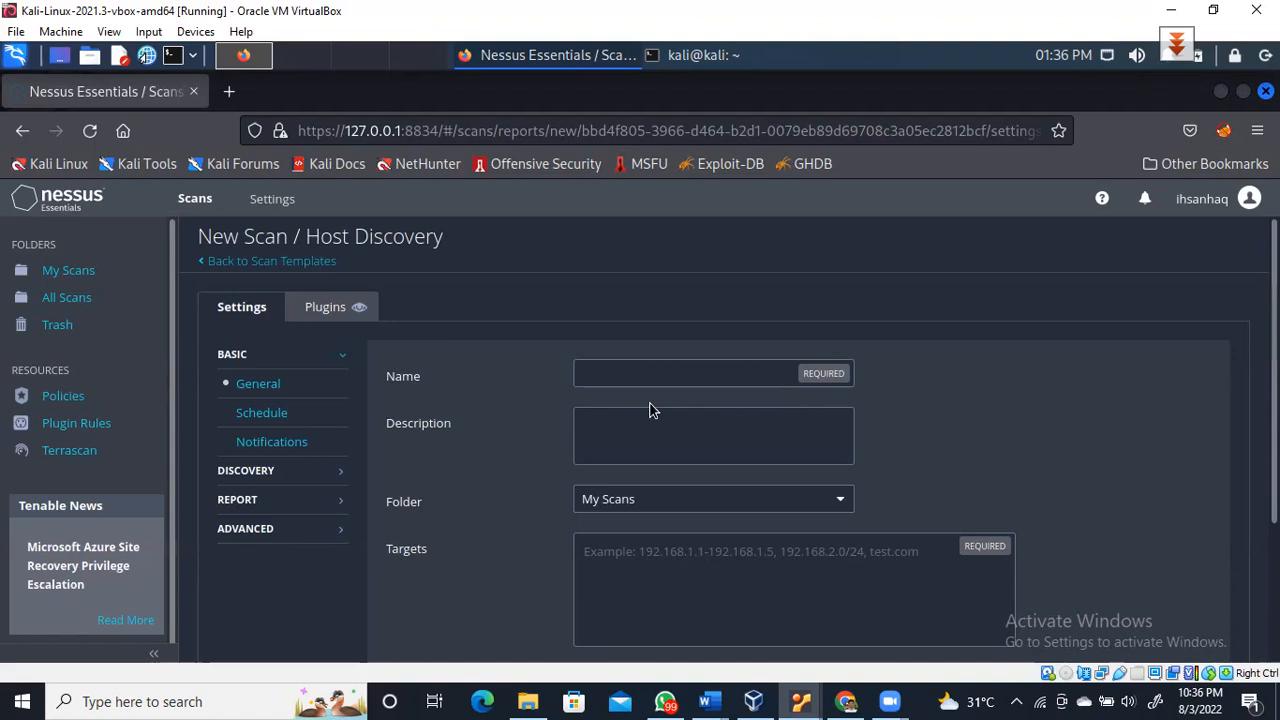
Name the scan HostDiscovery_220803, describe it as 'Scanning 10.0.2.0/24 Local Network', and keep it in My Scans
left_click(647, 372)
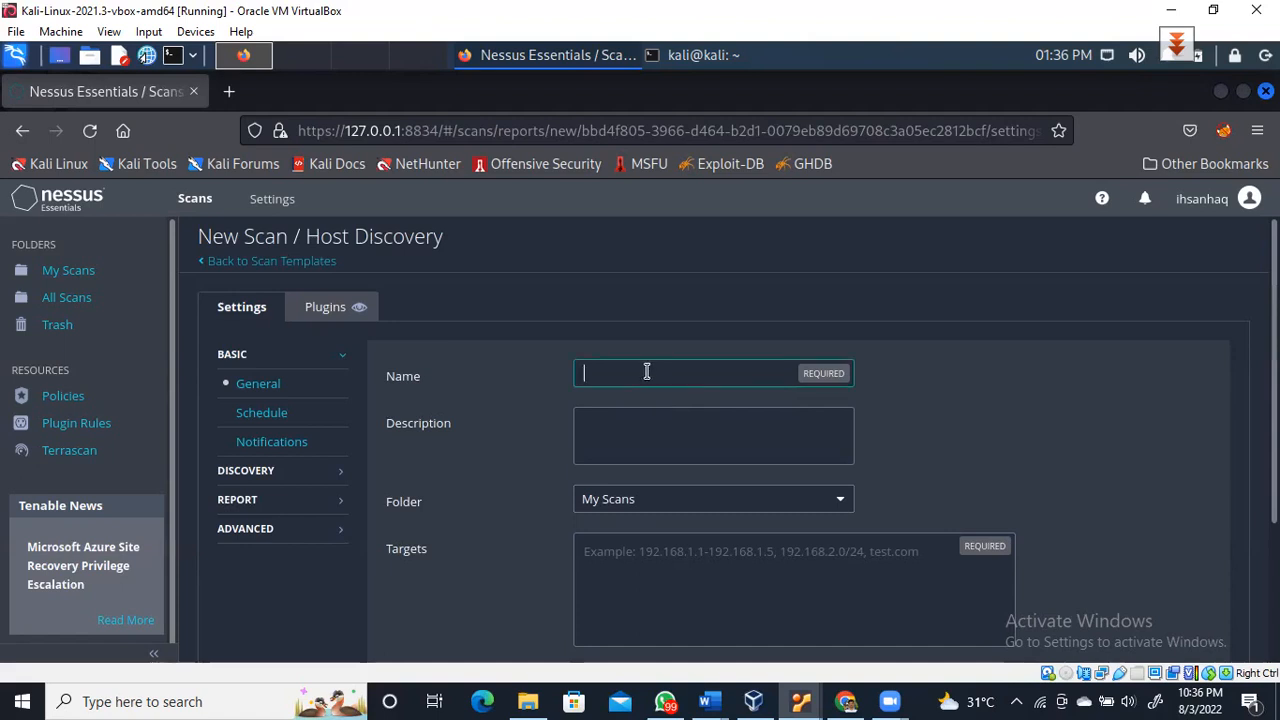
type("Host")
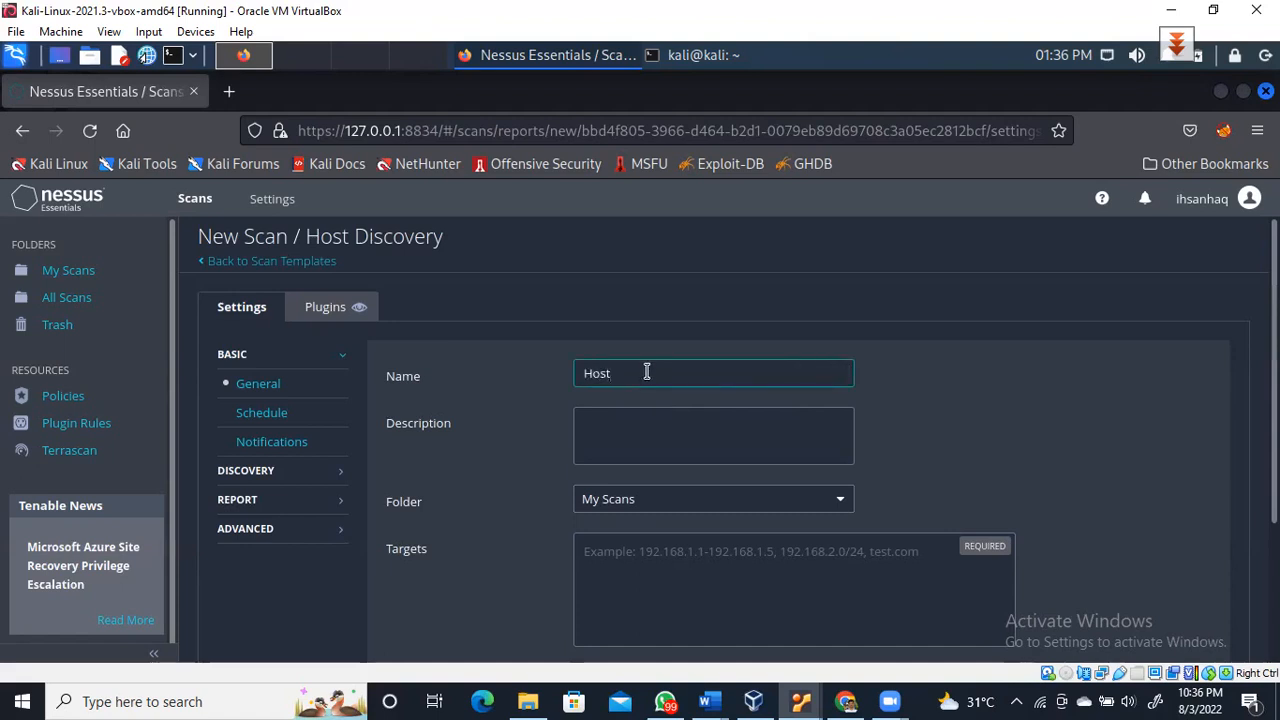
type("Discovery_220803")
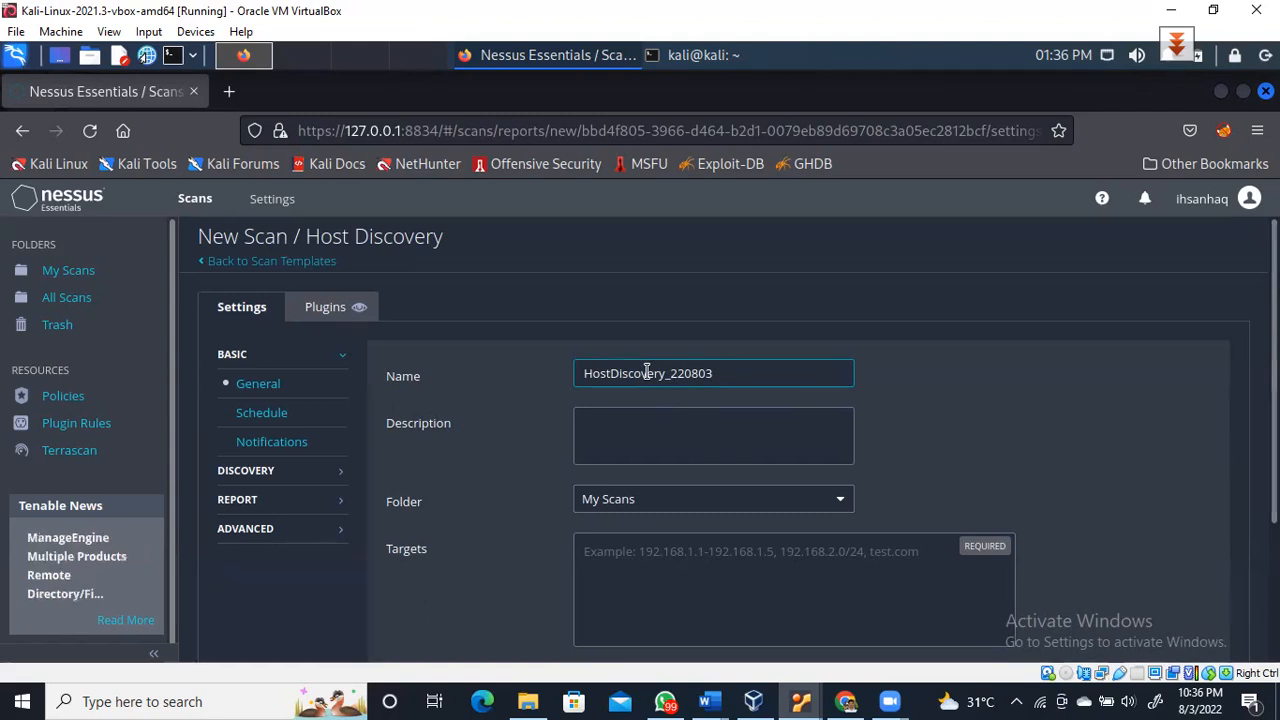
left_click(654, 434)
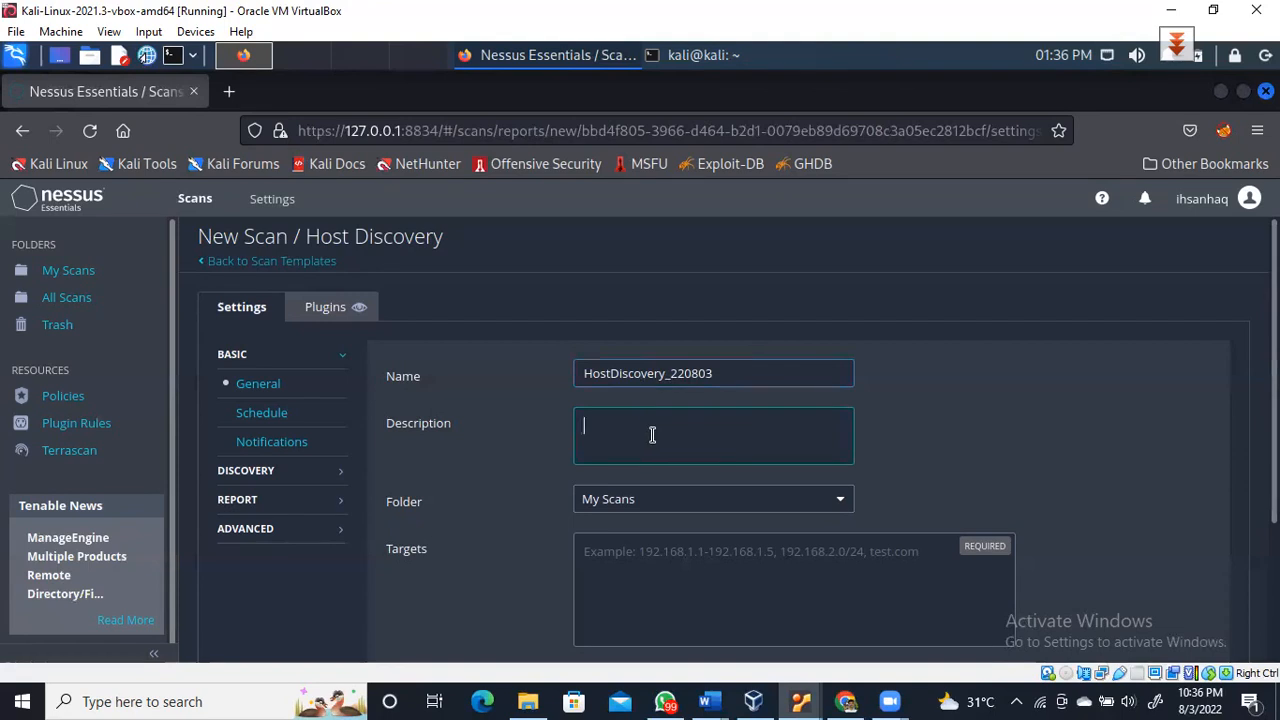
type("Scanni")
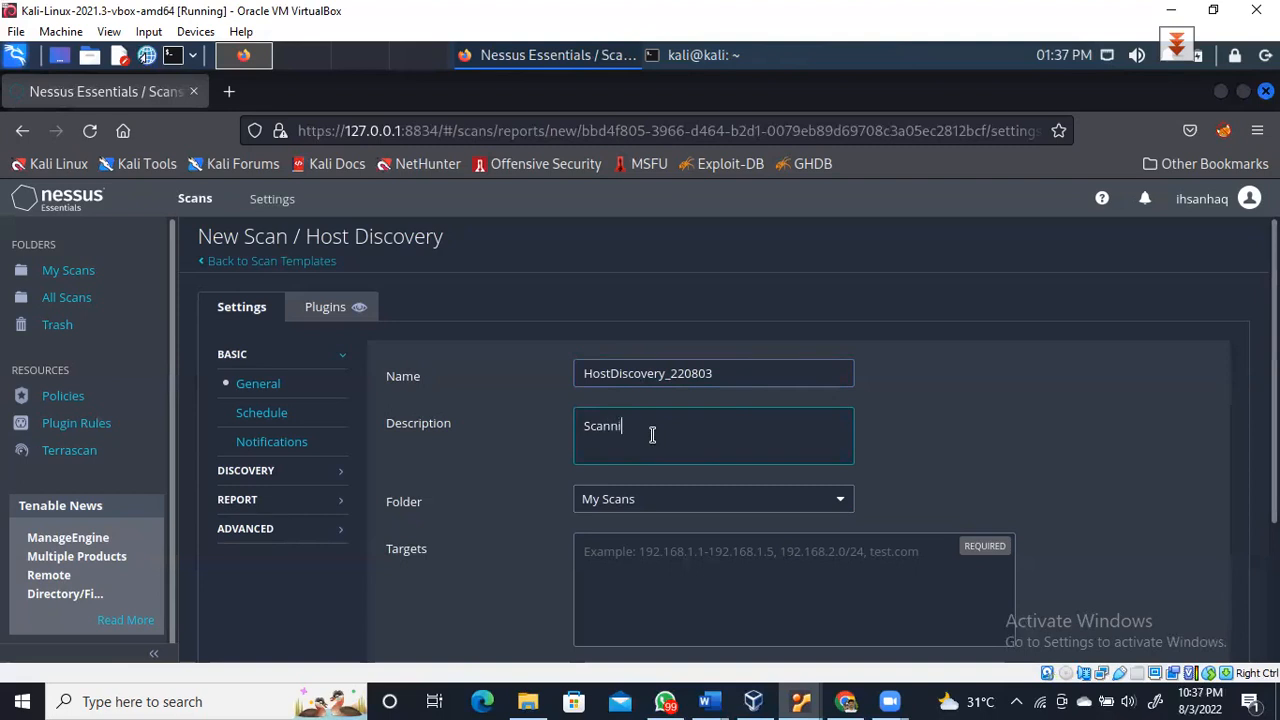
type("ng 10")
type(".0.2.")
type("0")
type("/24")
type(" Local")
type(" Netowrk")
key("BackSpace")
key("BackSpace")
key("BackSpace")
key("BackSpace")
type("wotk")
key("BackSpace")
key("BackSpace")
type("rk")
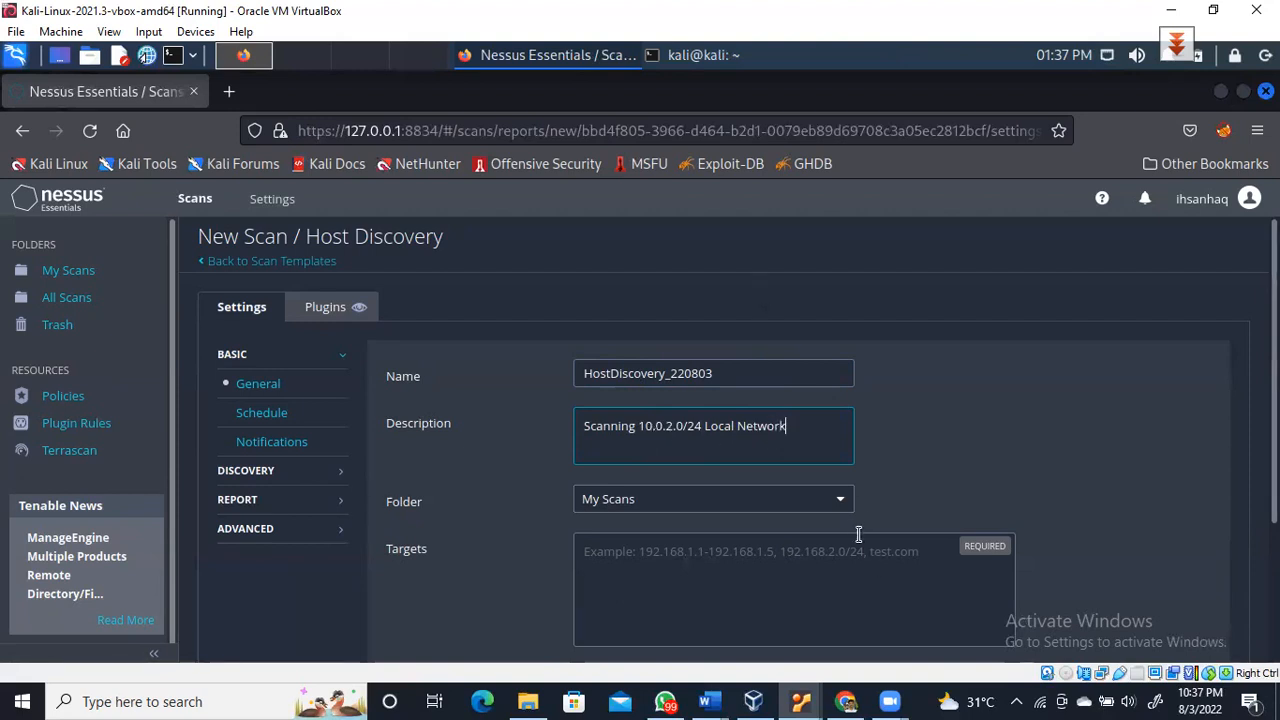
left_click(839, 504)
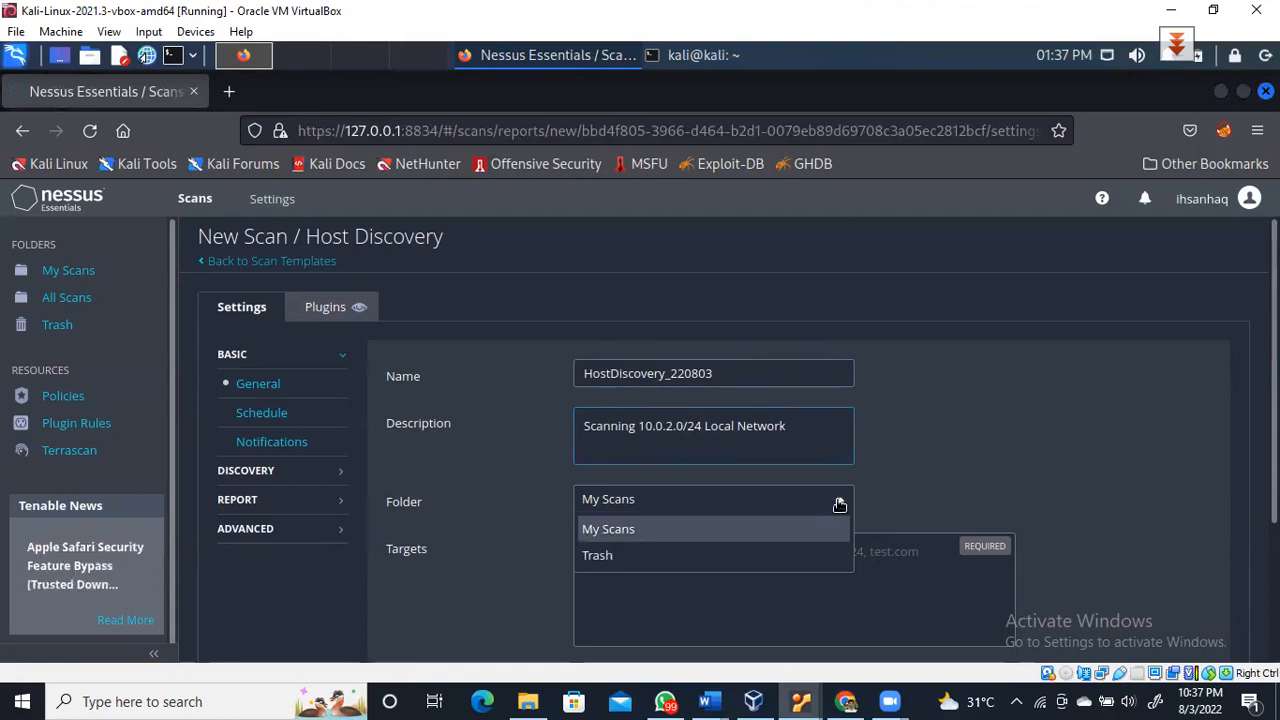
left_click(839, 504)
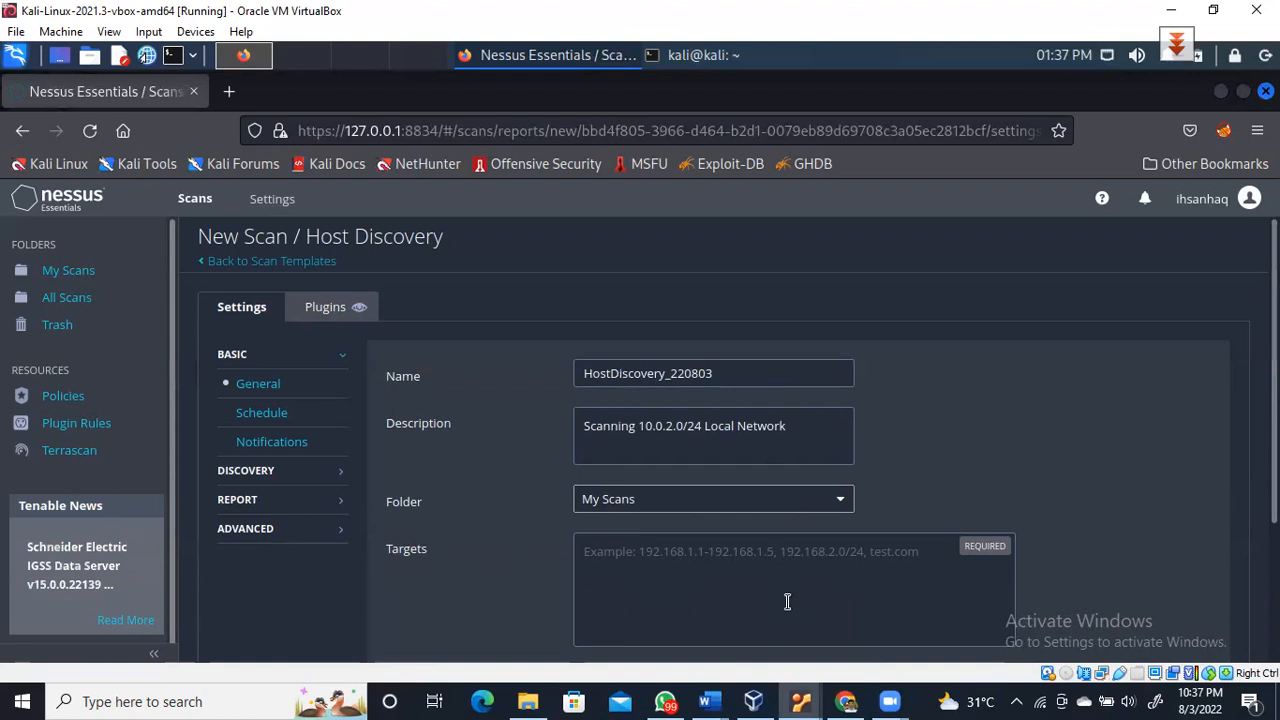
Enter 10.0.2.0/24 in the Host Discovery scan's Targets field
left_click(747, 566)
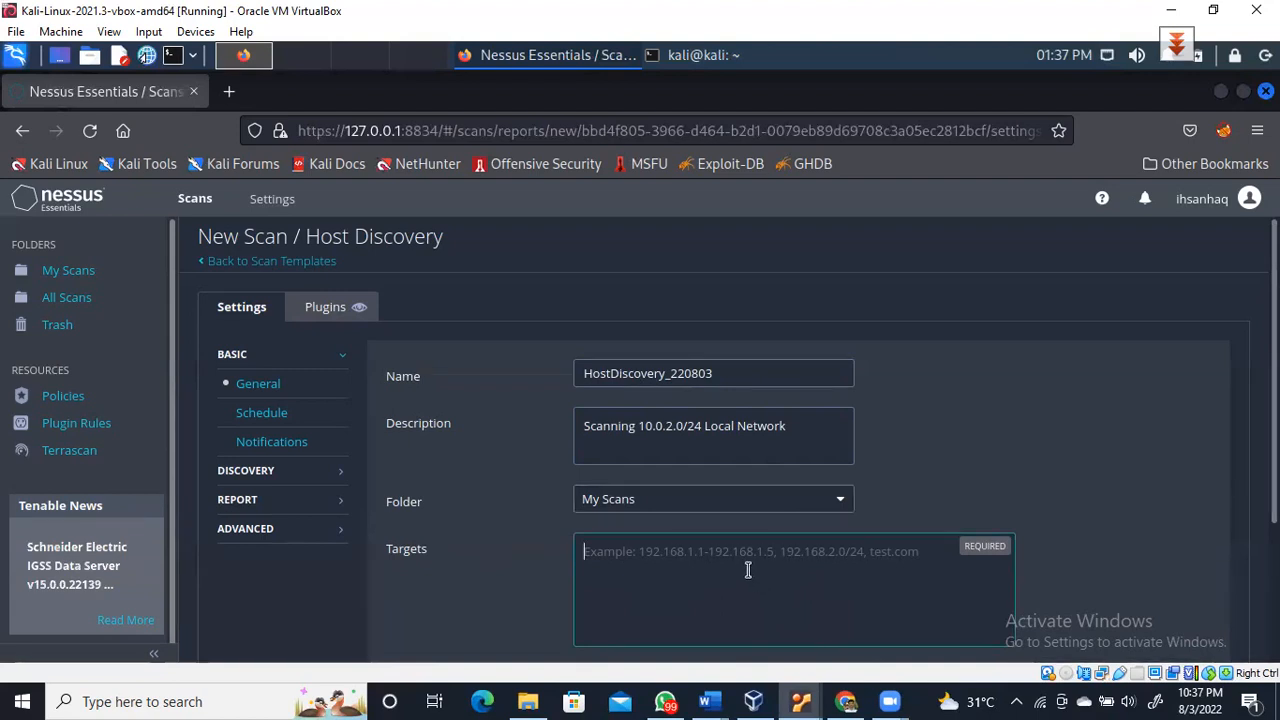
type("10.")
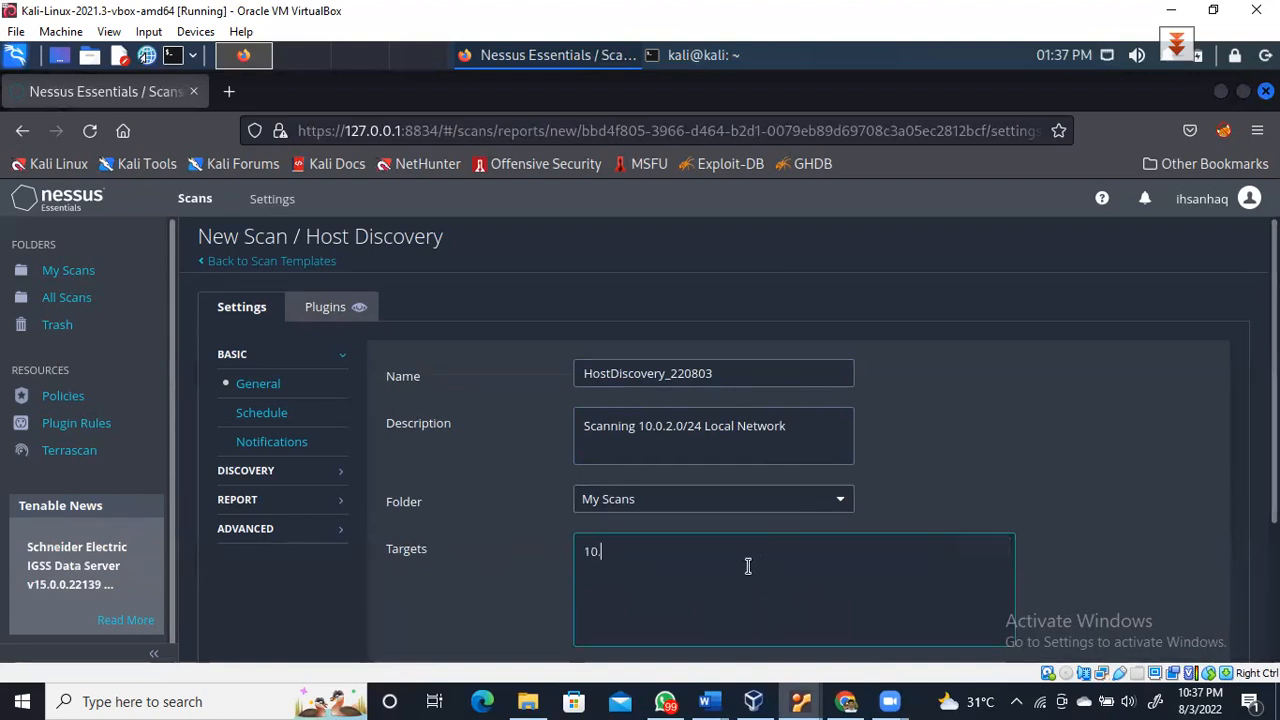
type("0.2")
type(".0/24")
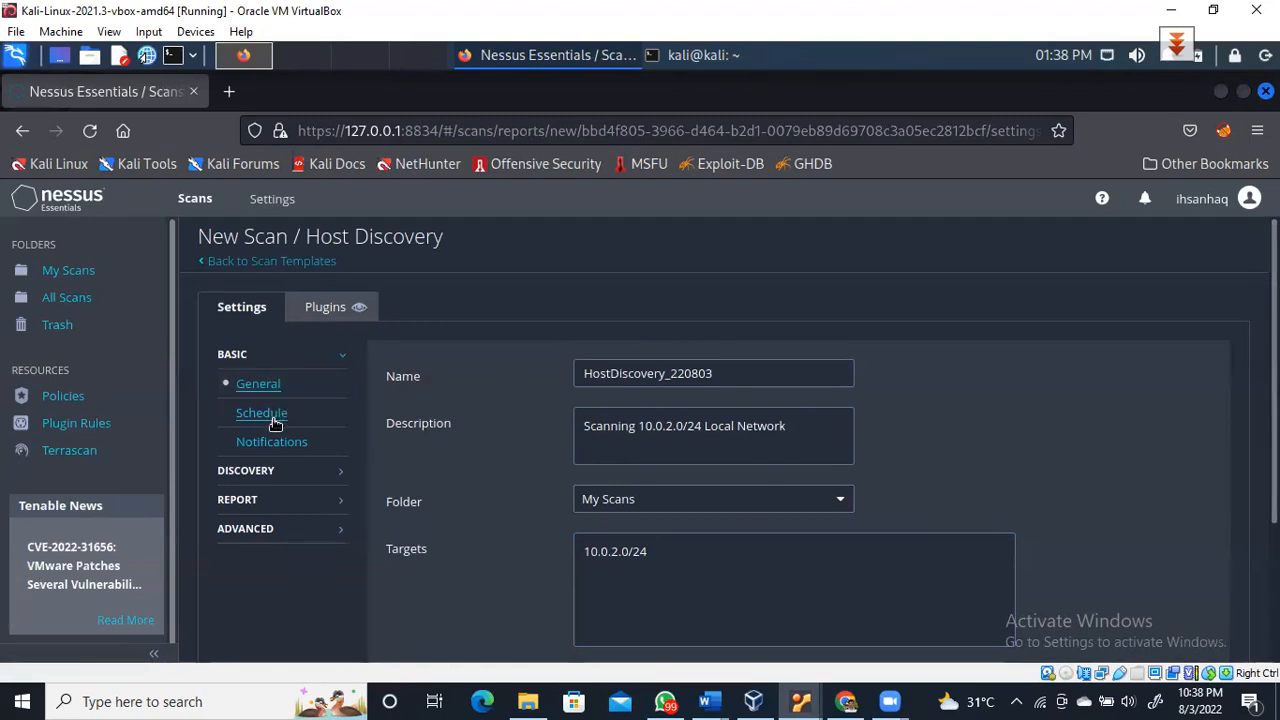
View the scan's Schedule settings, then reload Nessus, which returns to its login page
left_click(274, 420)
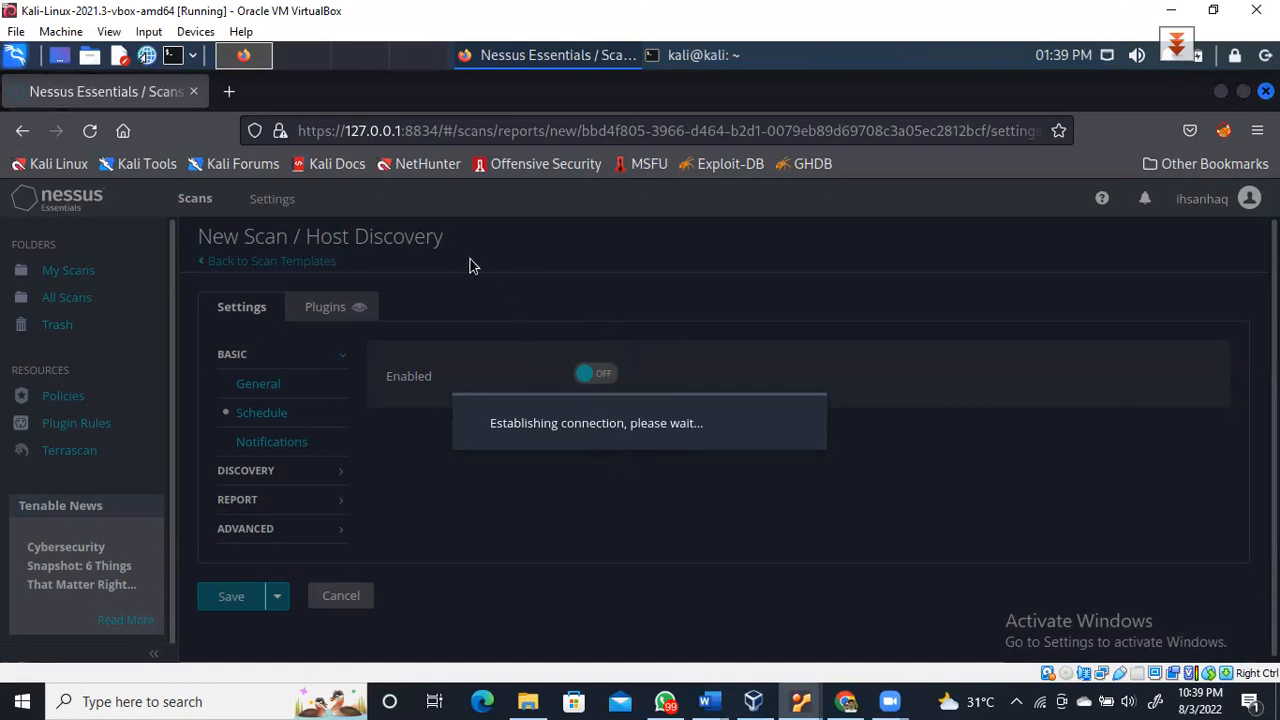
left_click(88, 132)
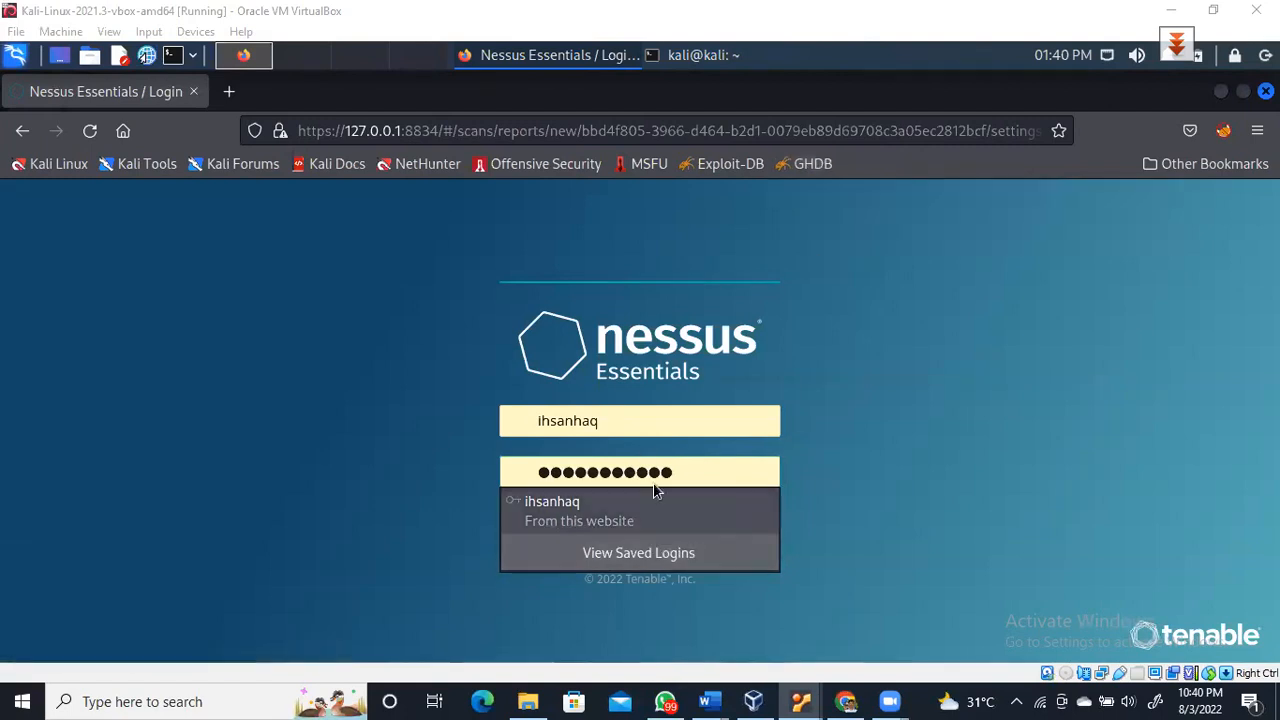
Dismiss the saved-login suggestions, sign back in, and go to the scan's General settings
left_click(914, 454)
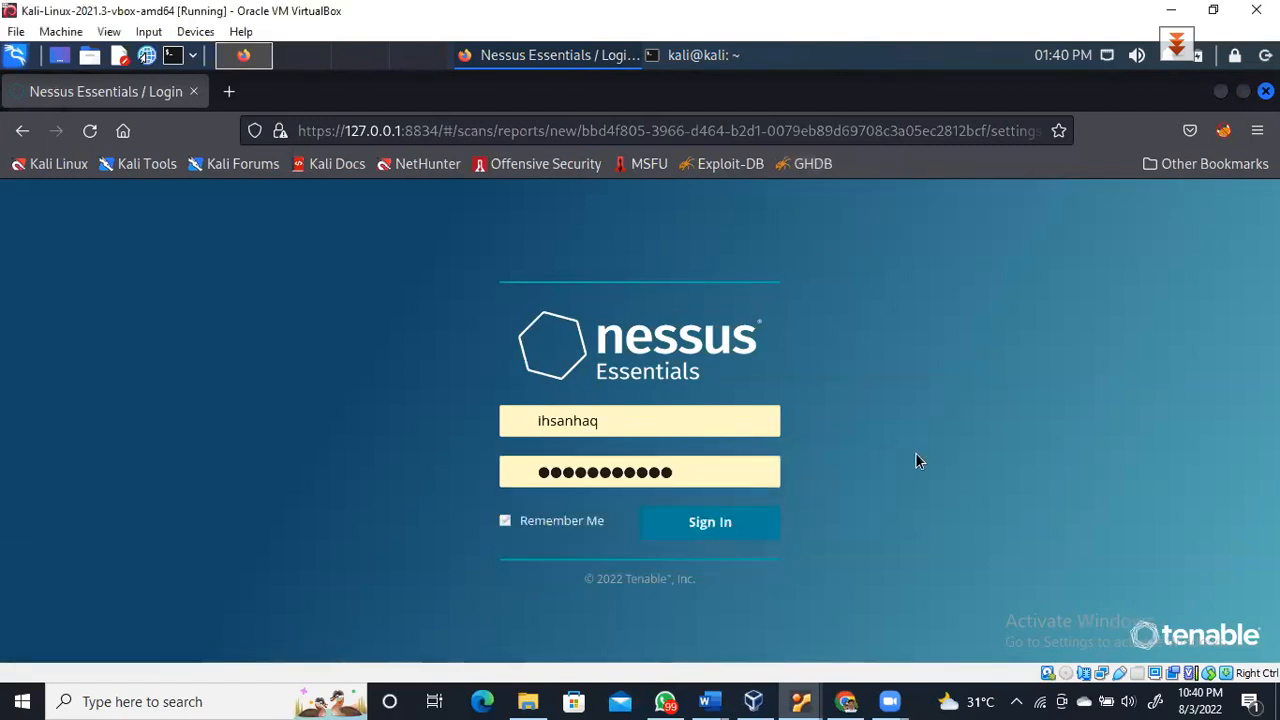
left_click(706, 533)
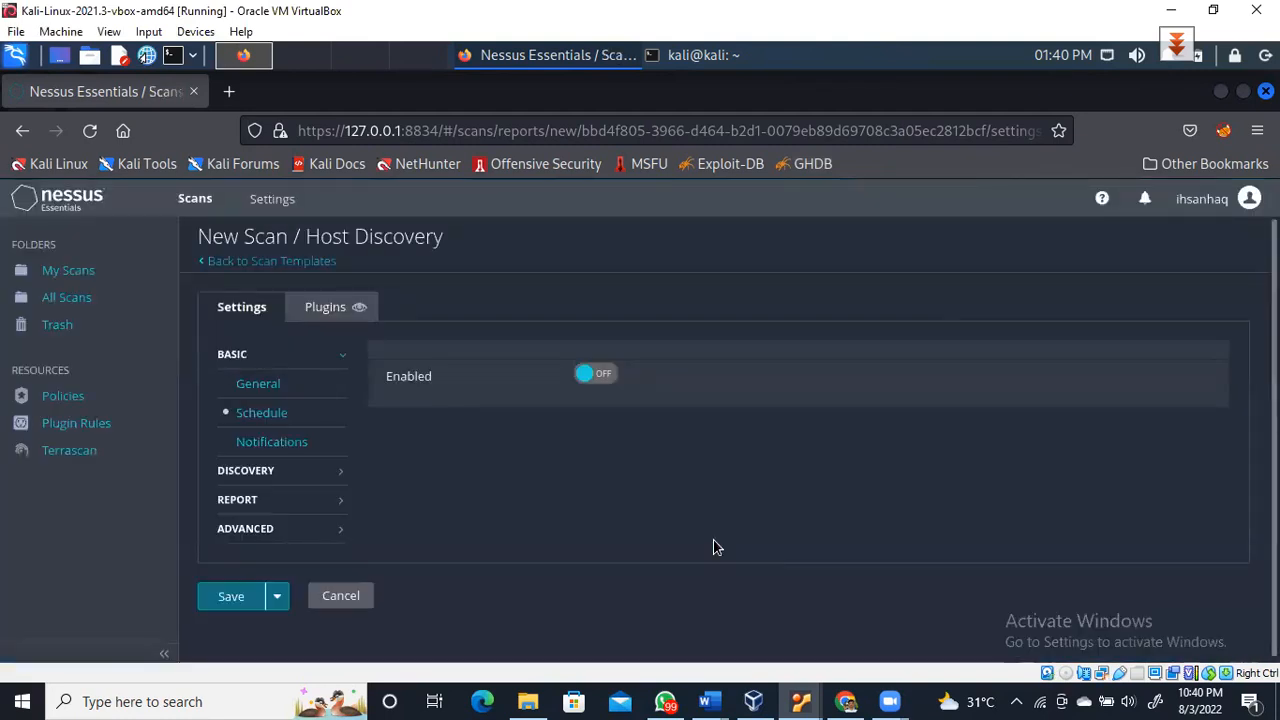
left_click(271, 387)
Re-enter name HostDiscovery_220803, description 'Performing Host Discovery on target network 10.0.2.0/24', and targets 10.0.2.0/24
left_click(630, 373)
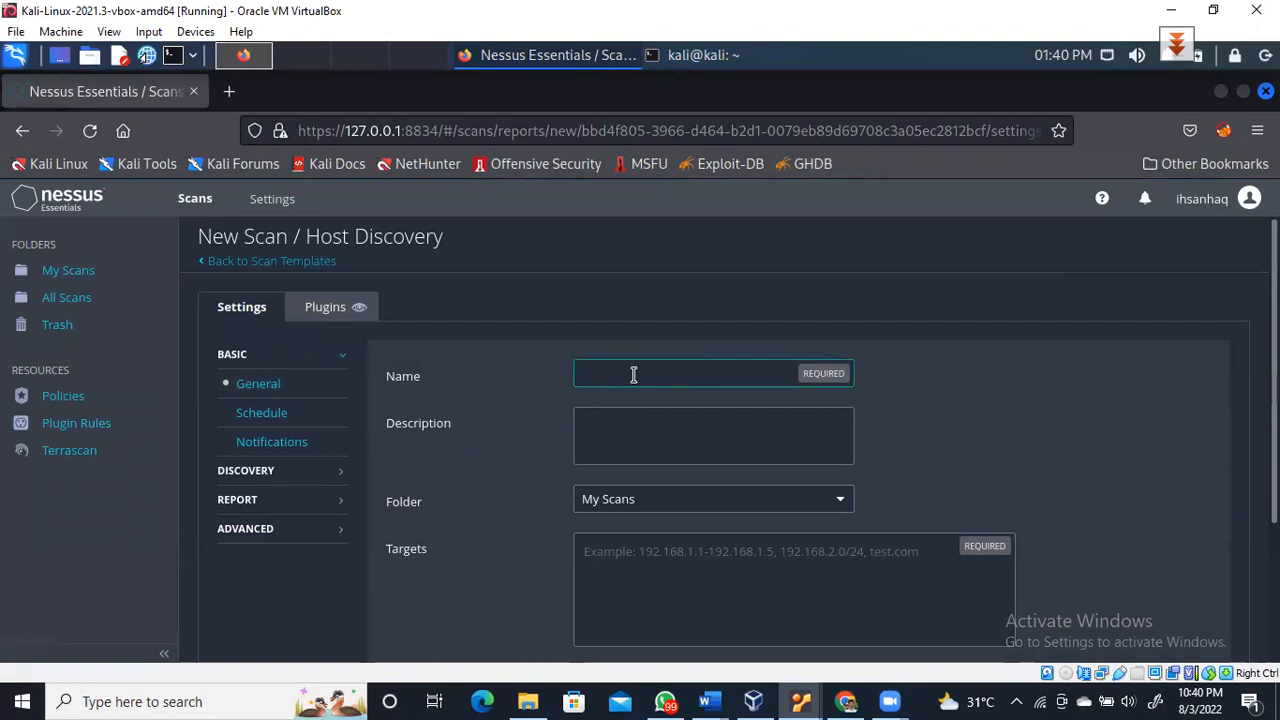
type("HostDiscov")
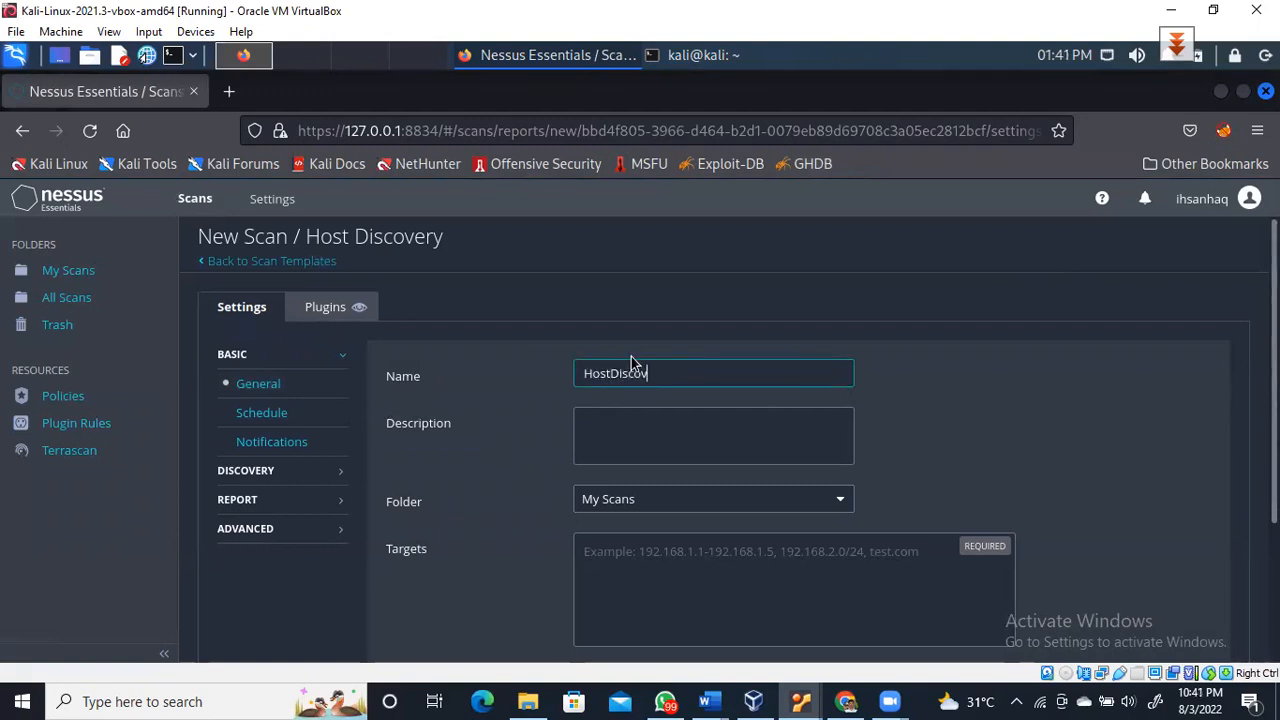
type("ery_220803")
left_click(628, 416)
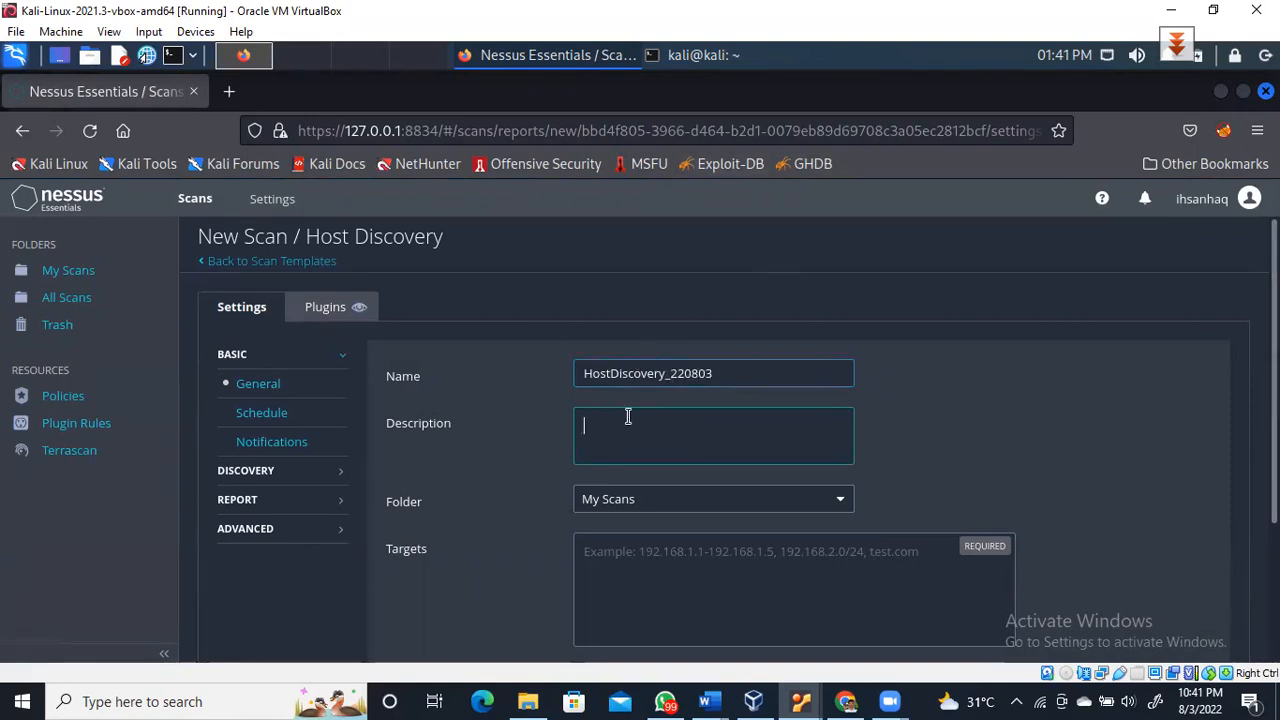
type("Performing Host Discovery on ")
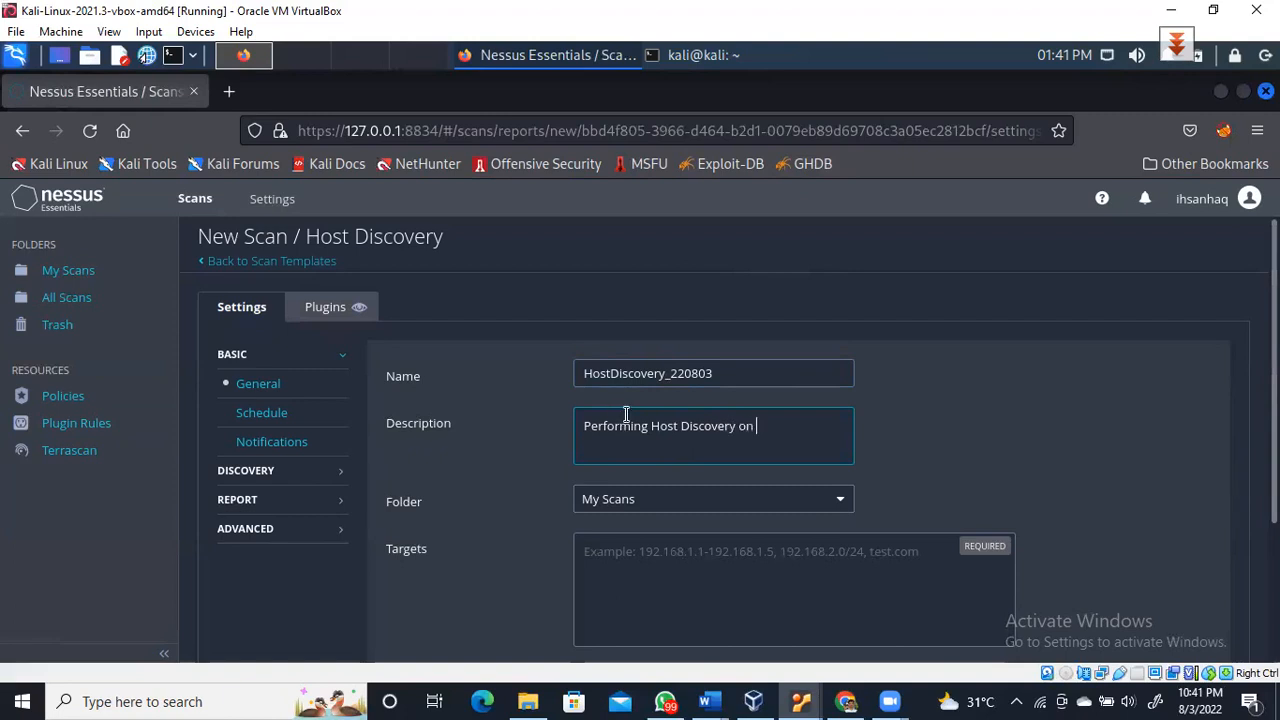
type("target network ")
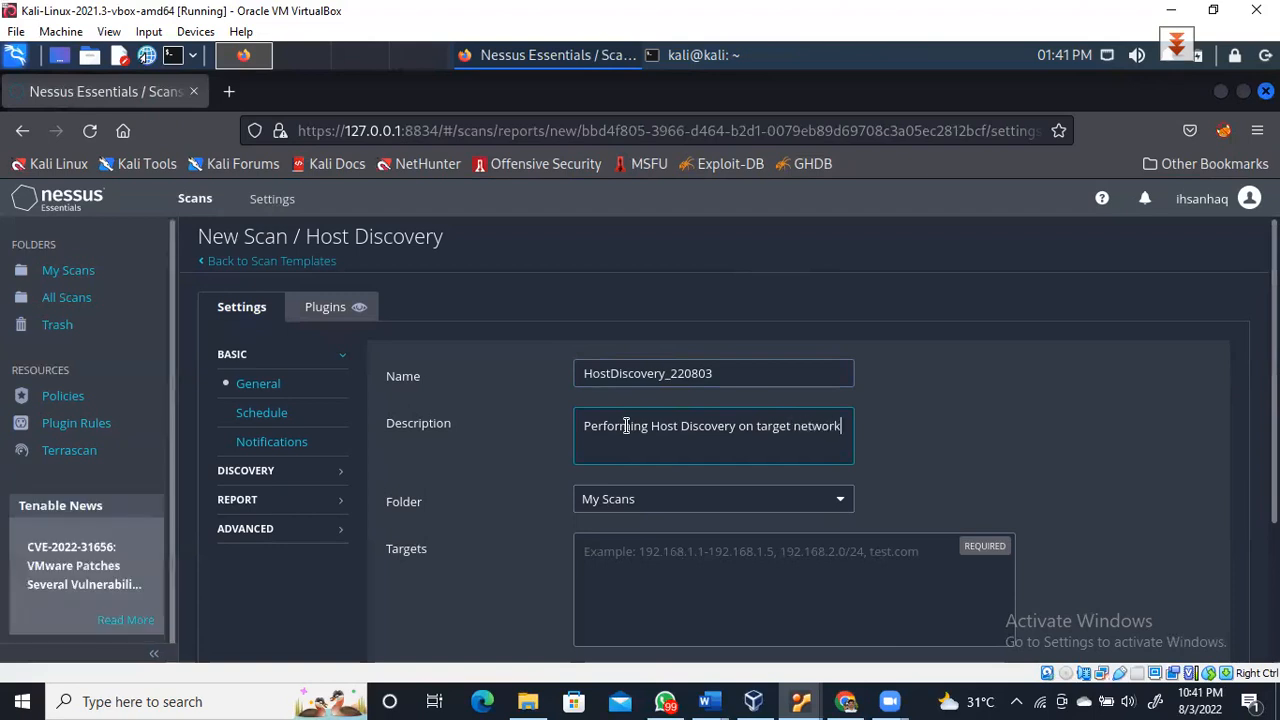
type("10.0.2.0/24")
left_click(797, 558)
type("1")
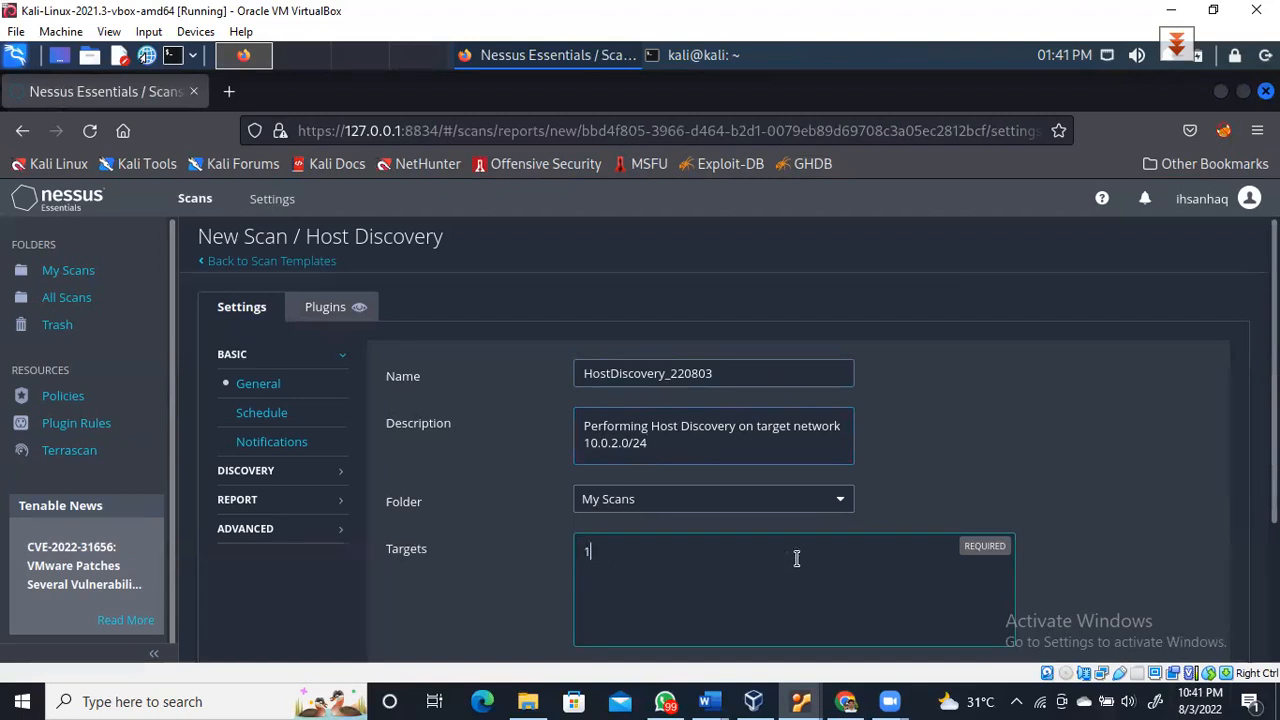
type("0.0.")
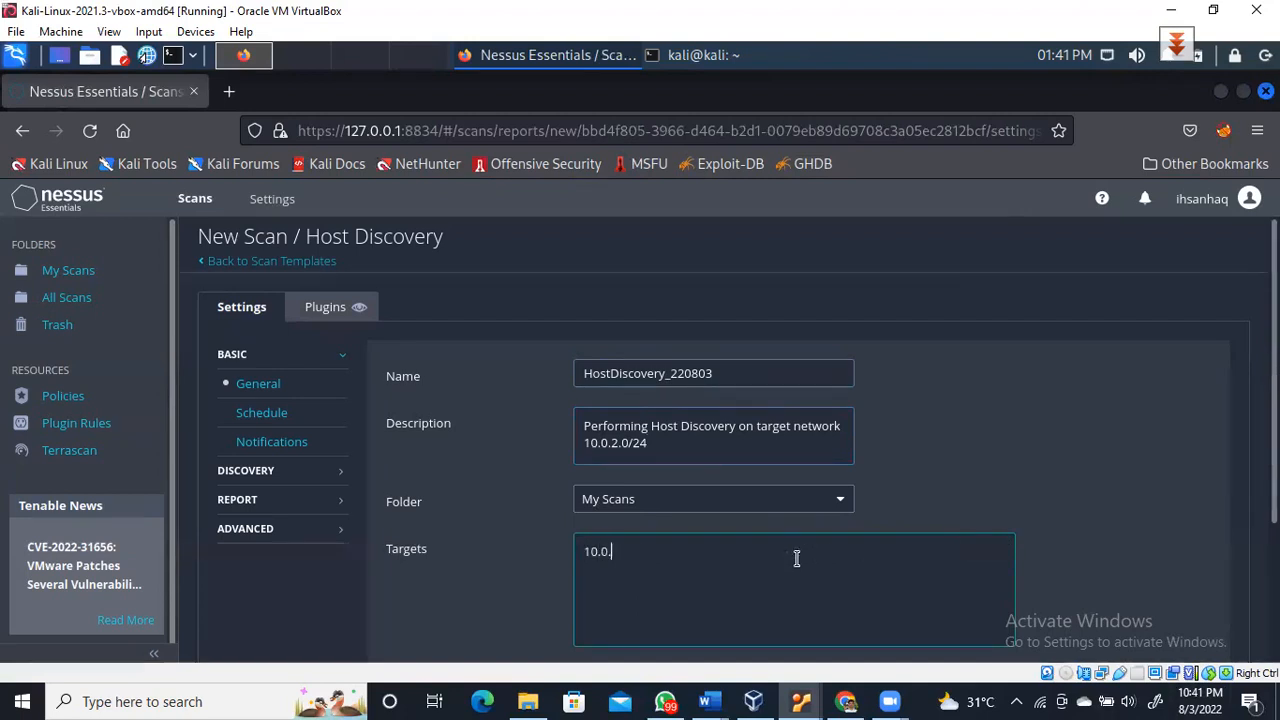
type("2.")
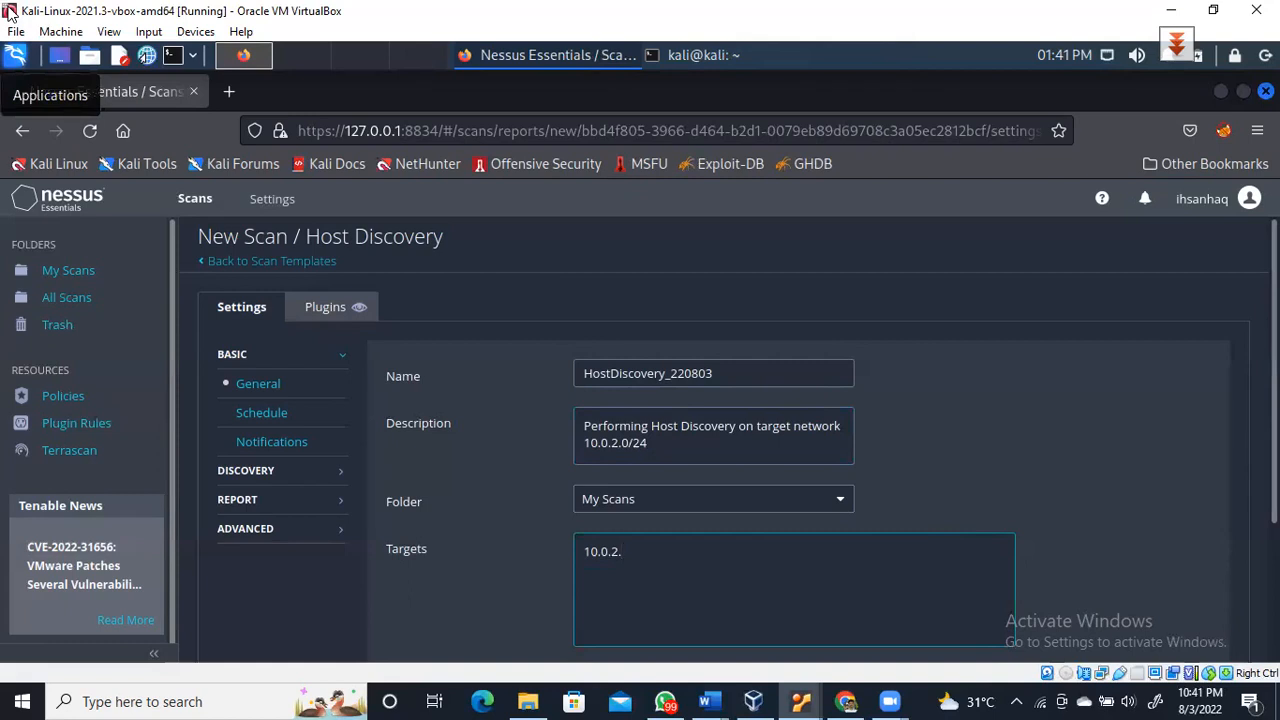
type("0/24")
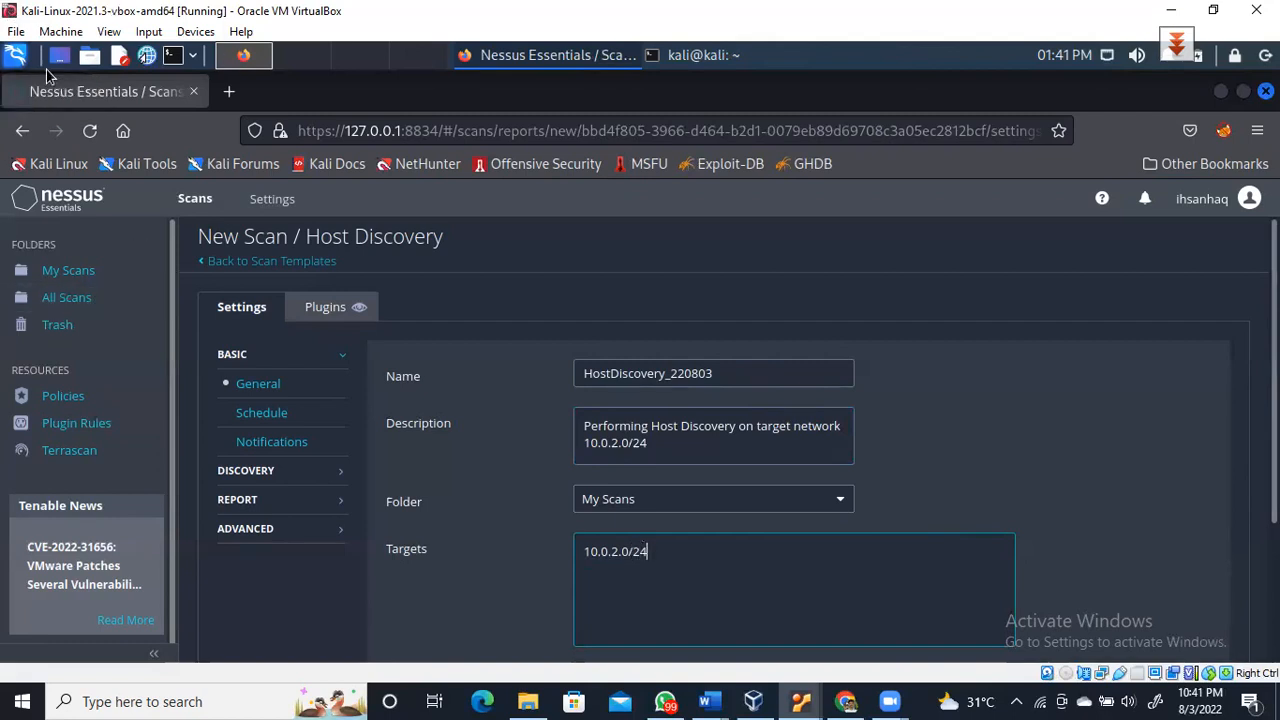
Try enabling the schedule with Frequency left at Once, then switch scheduling back off
left_click(245, 415)
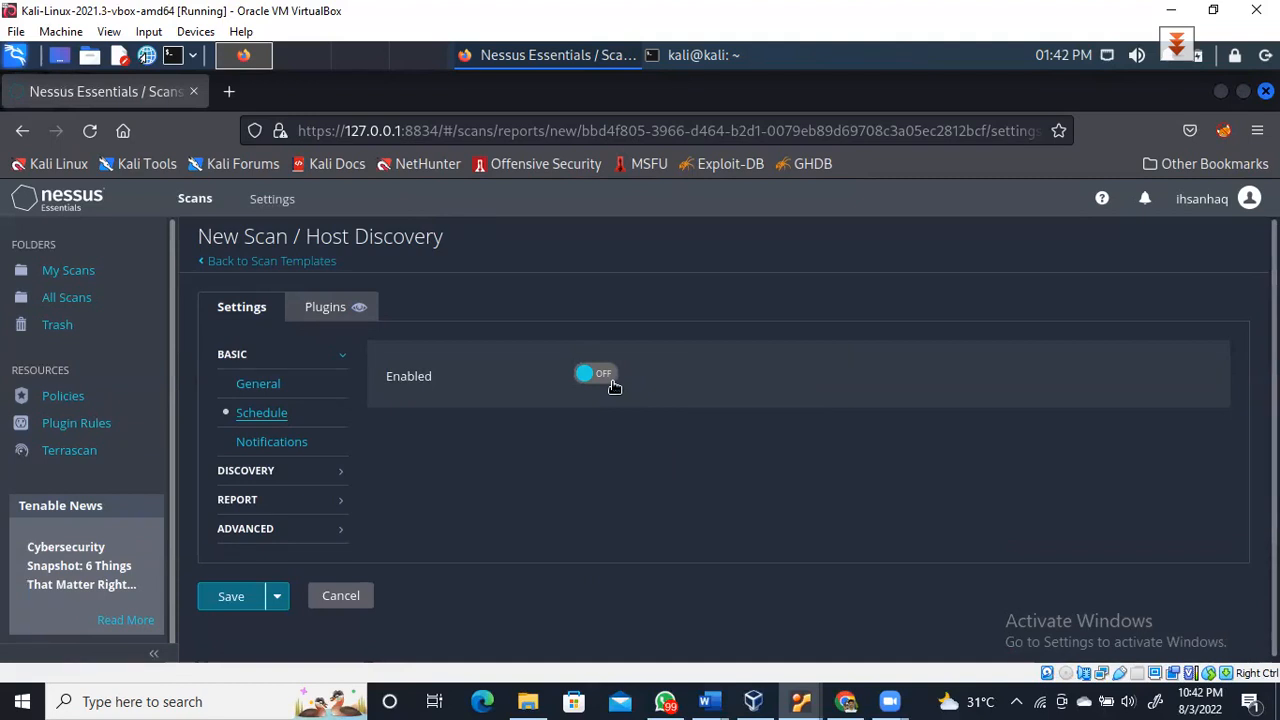
left_click(612, 382)
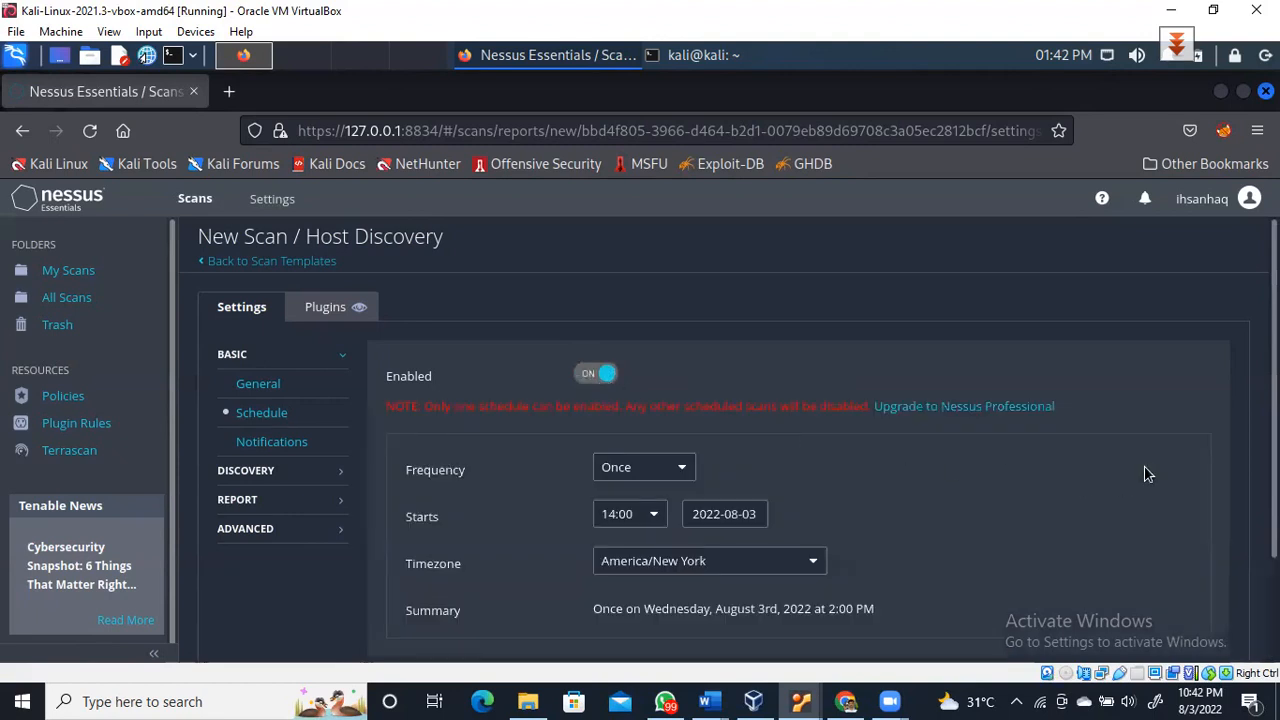
scroll(1200, 464, "down", 2)
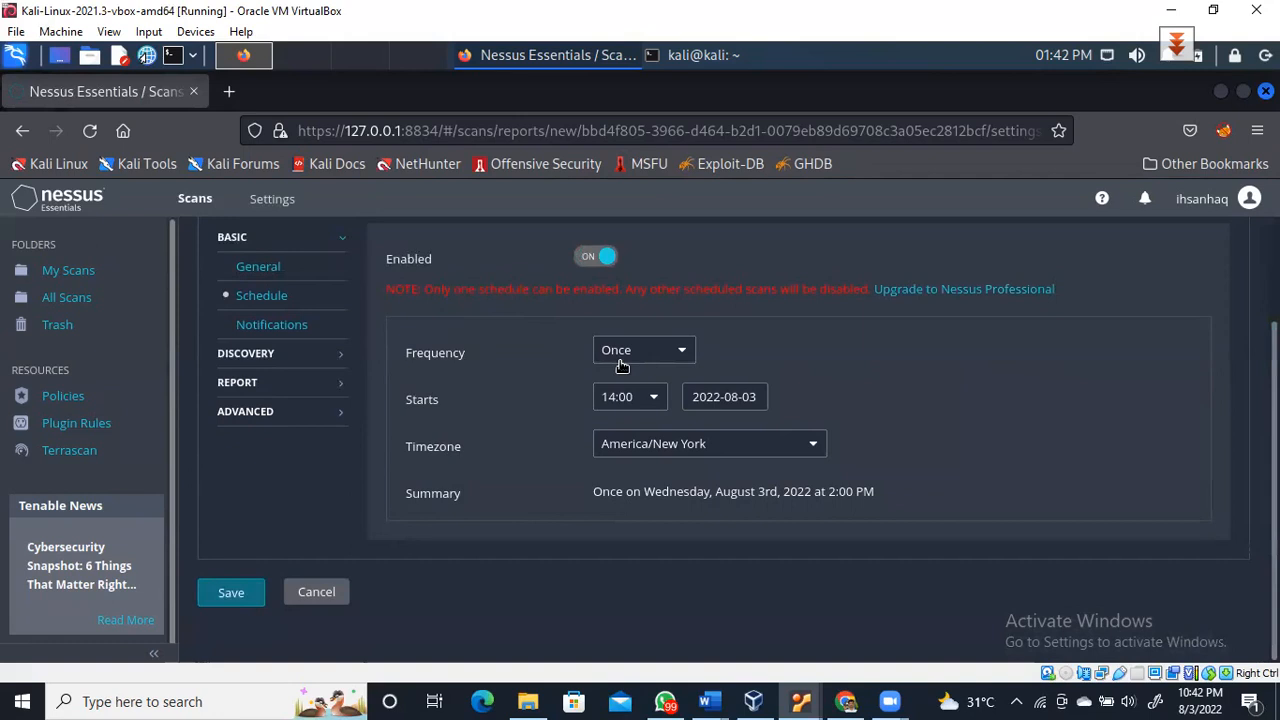
left_click(680, 352)
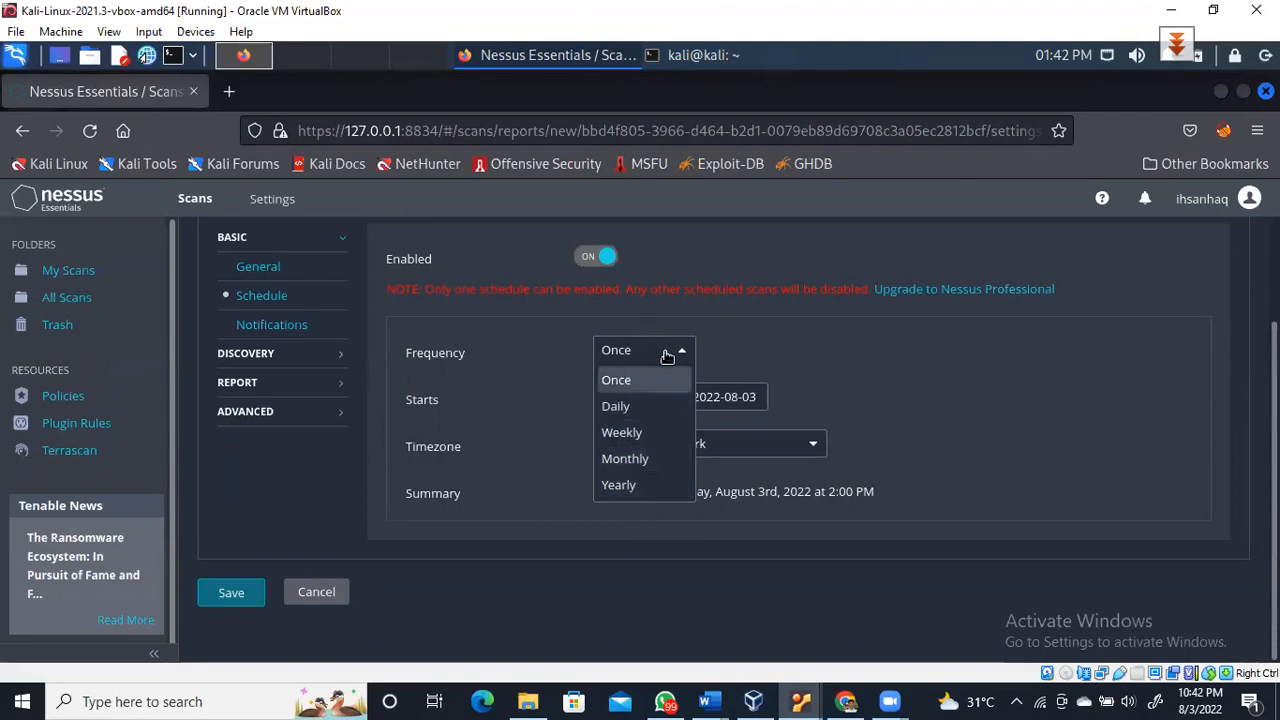
left_click(824, 347)
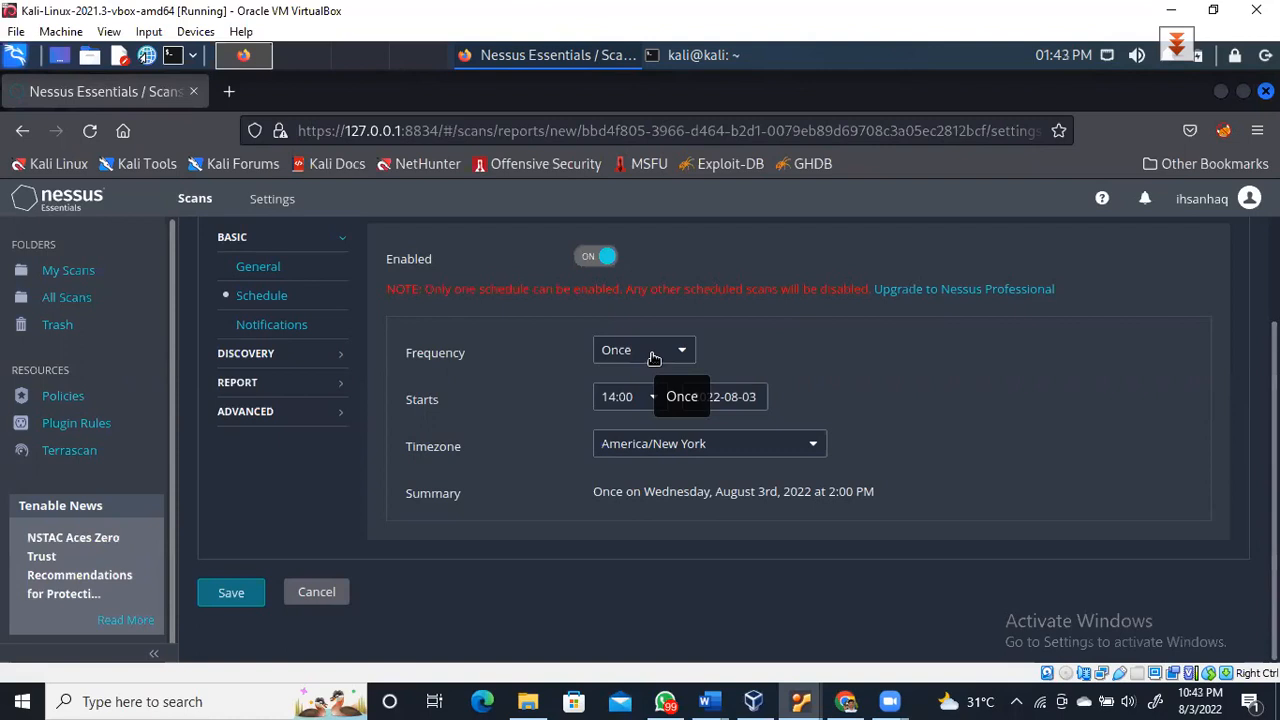
left_click(584, 258)
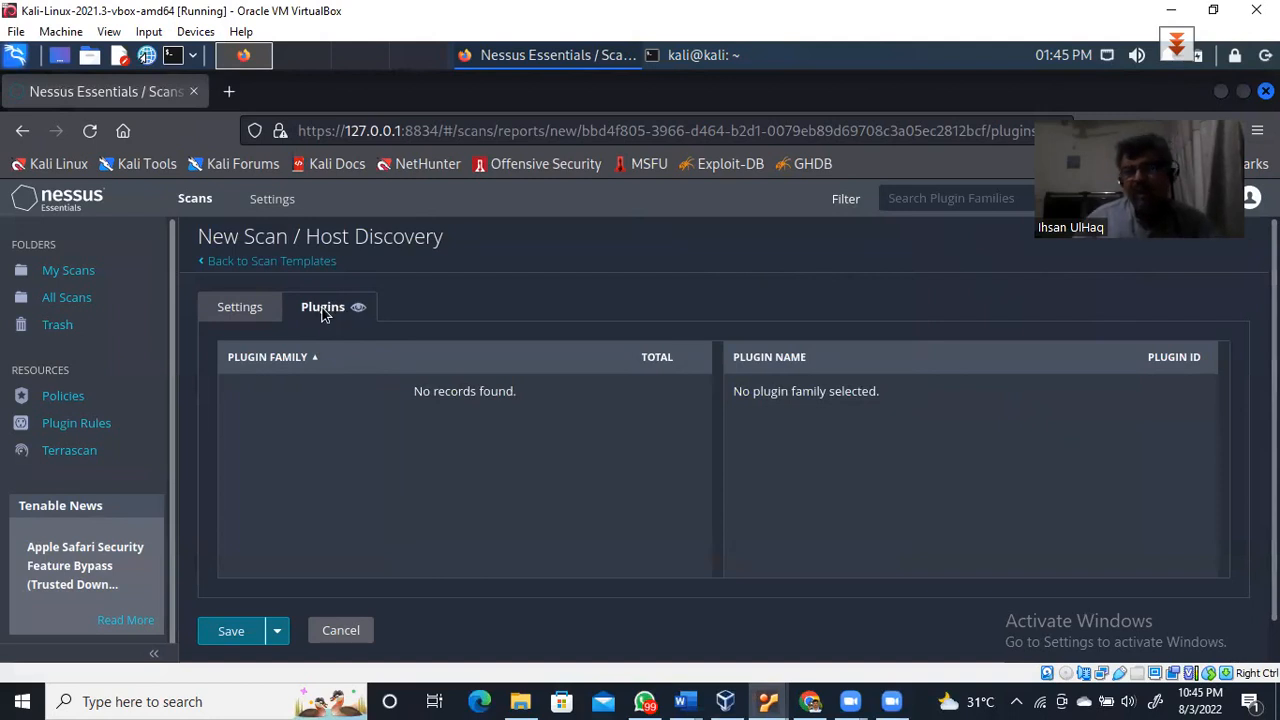
Return to the scan's Settings and view its Notifications, which have no e-mail recipients
left_click(246, 312)
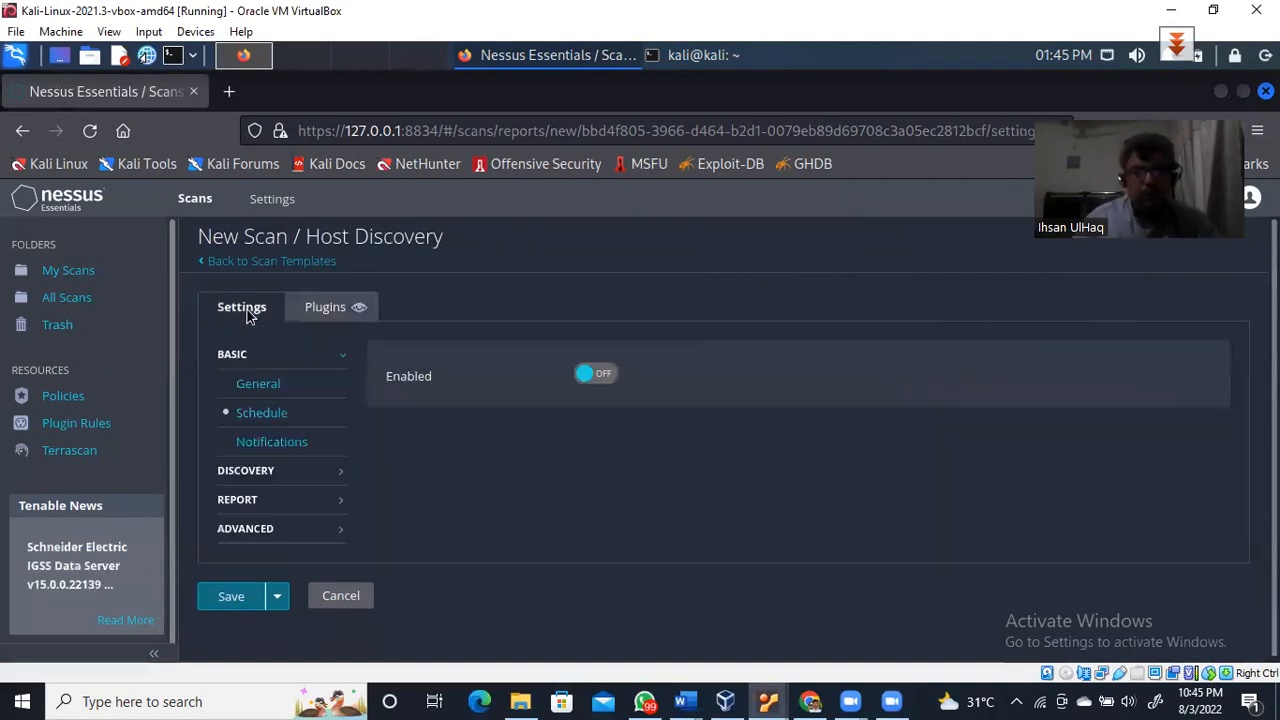
left_click(280, 450)
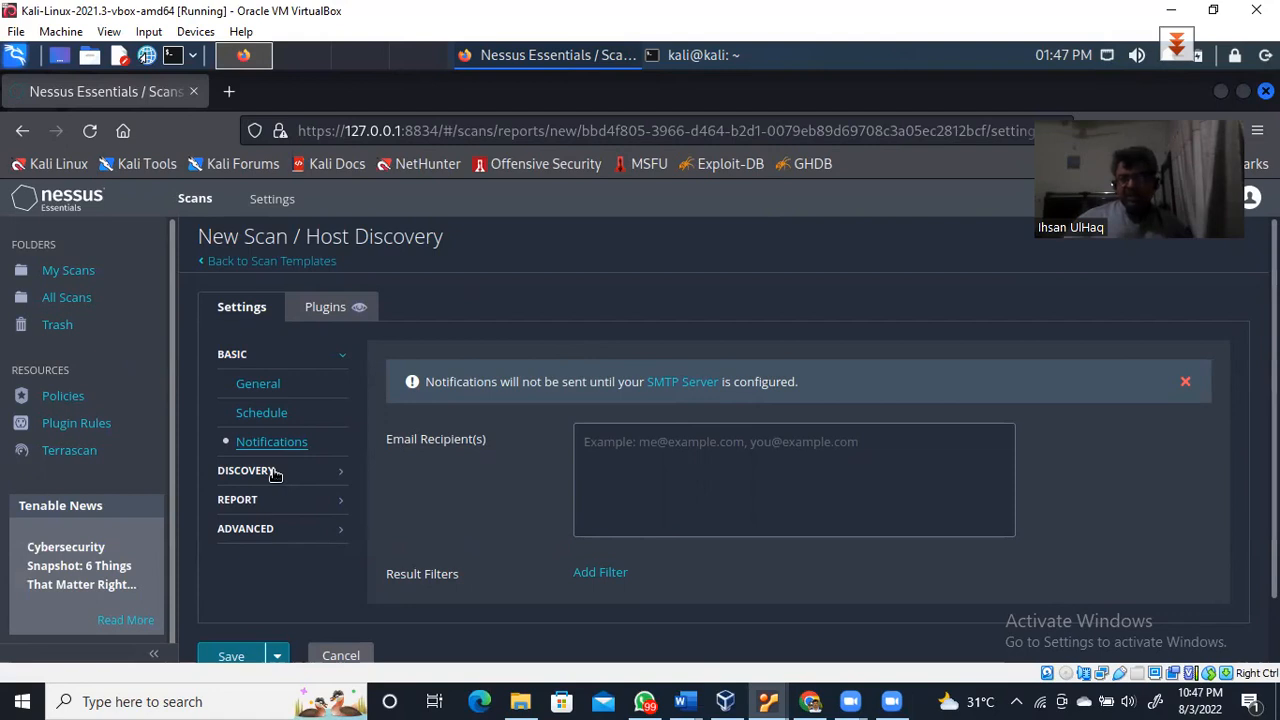
Show the Discovery settings: Host enumeration scan type, pinging hosts via TCP, ARP and ICMP
left_click(274, 472)
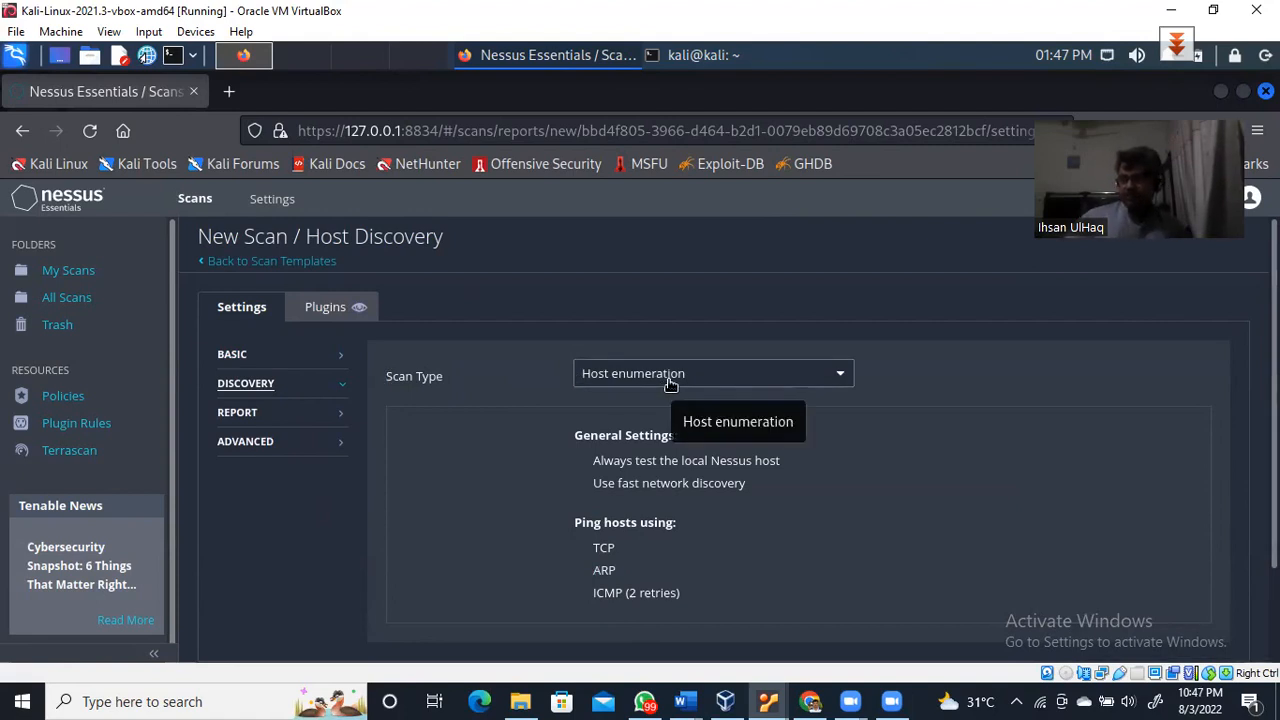
Keep Host enumeration as the scan type, then view the Report output options
left_click(842, 377)
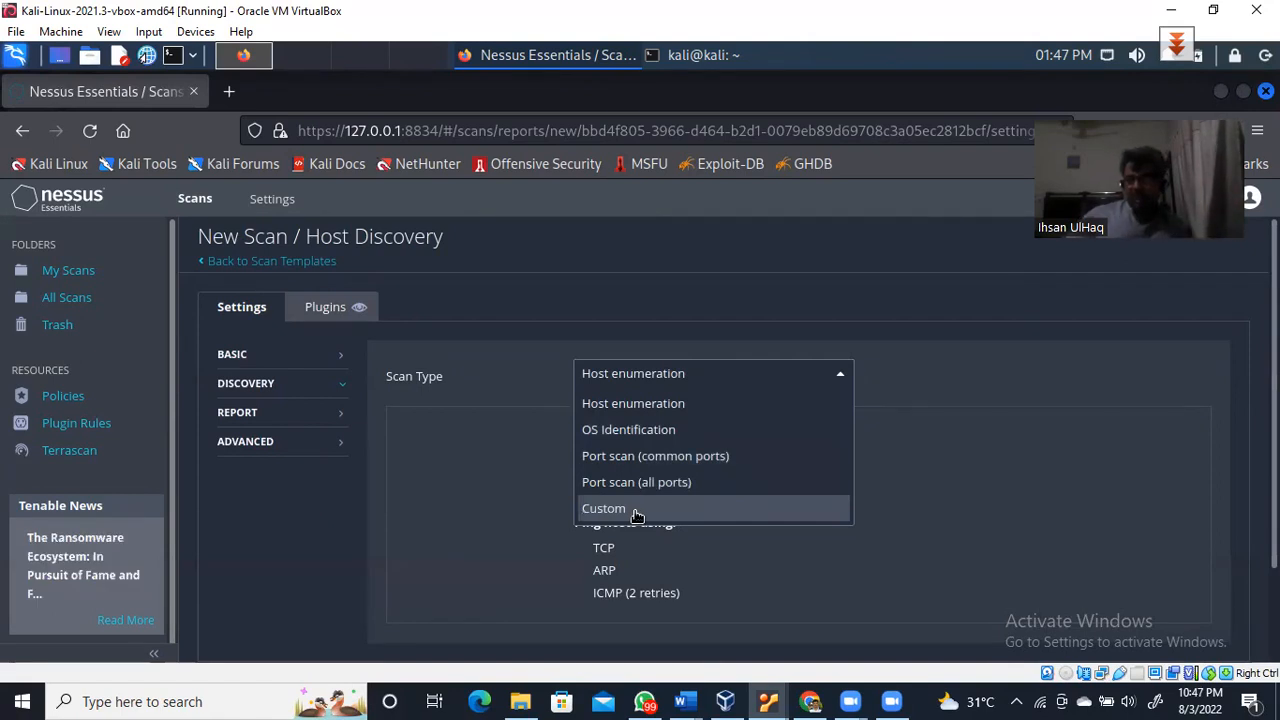
left_click(636, 373)
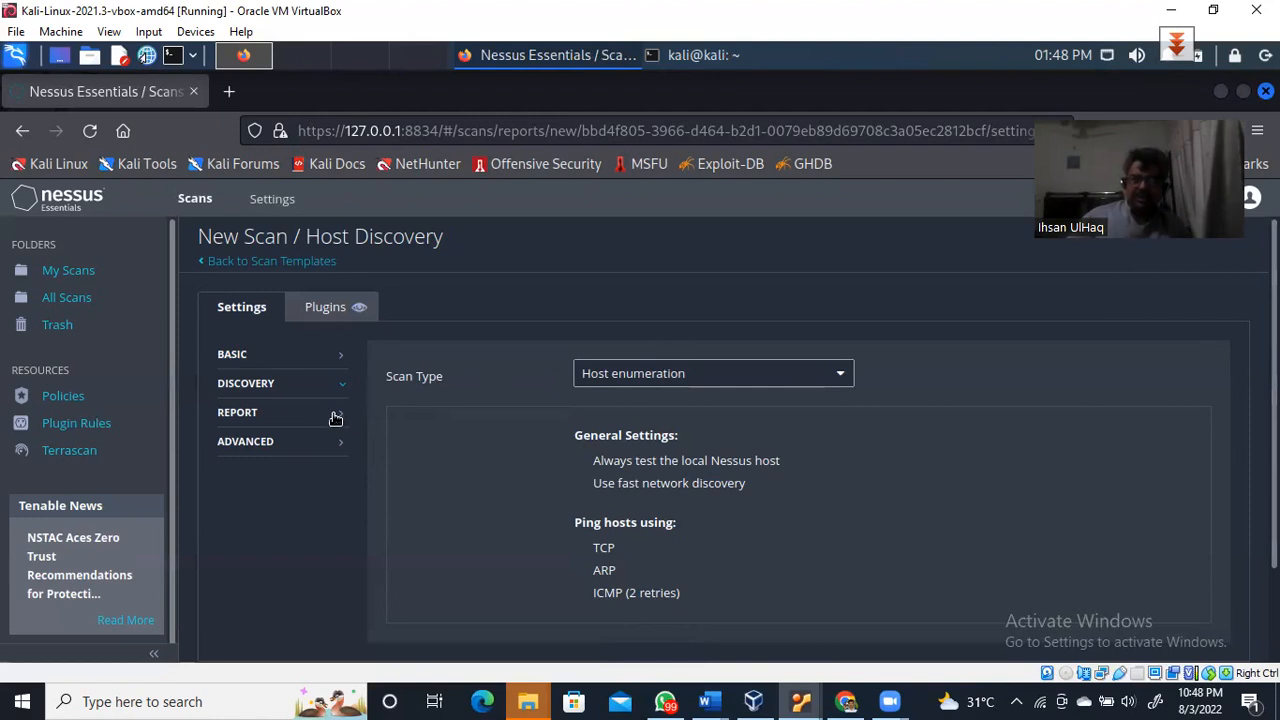
left_click(272, 419)
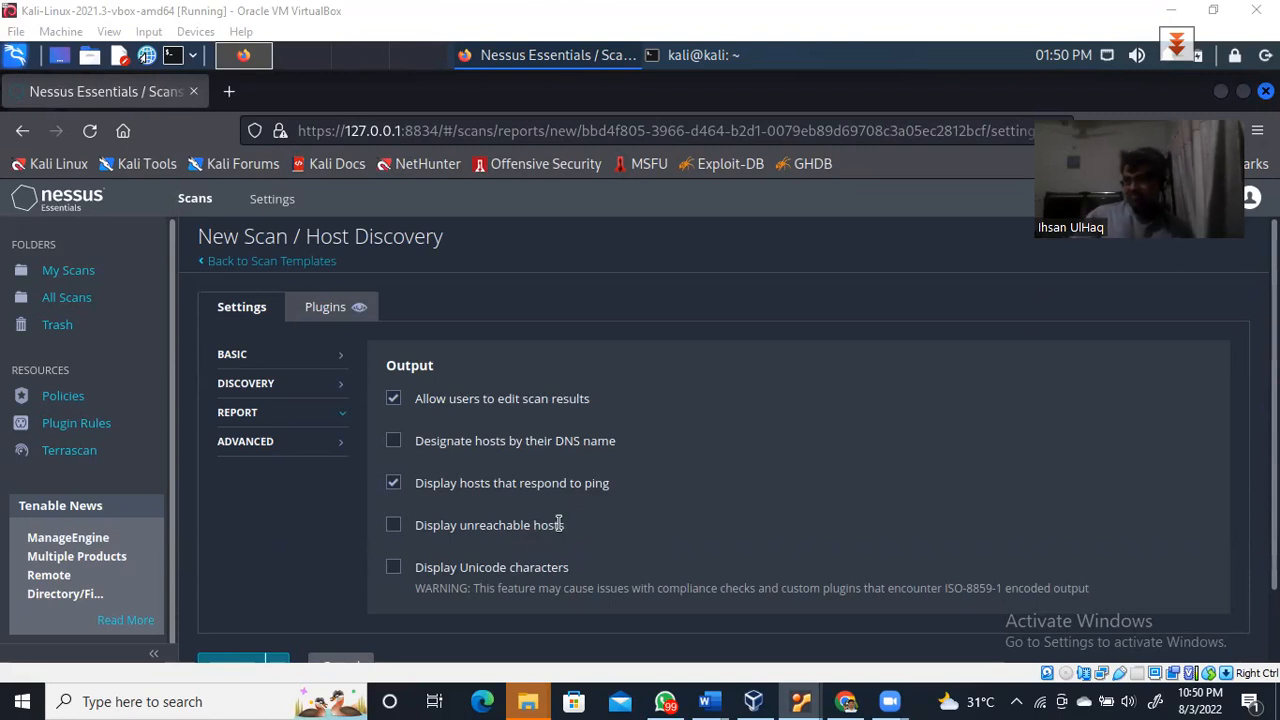
left_click(393, 524)
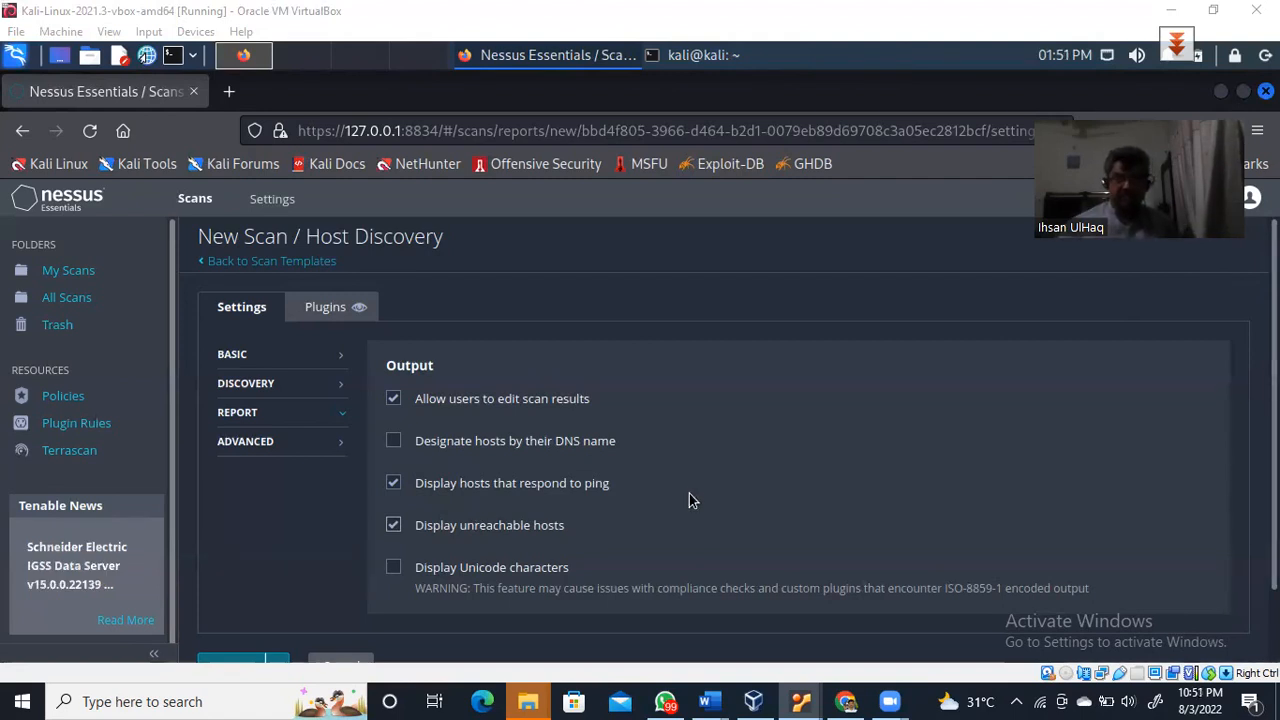
left_click(394, 526)
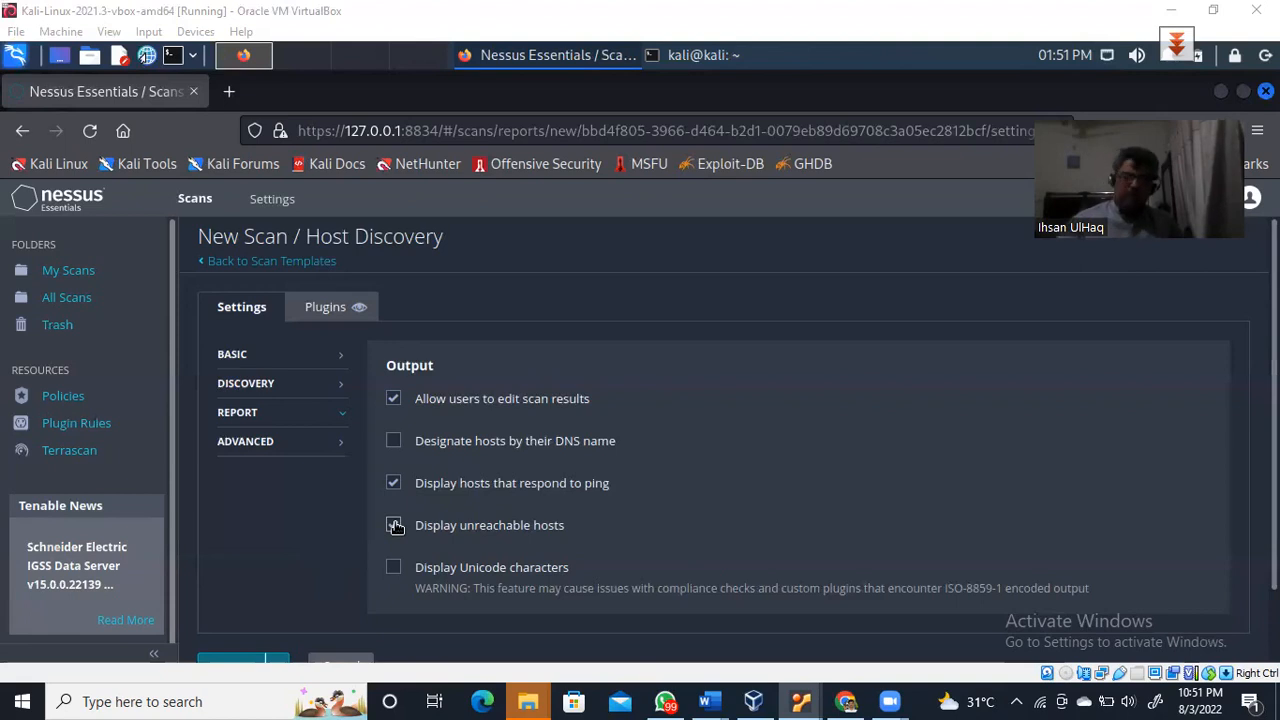
left_click(395, 526)
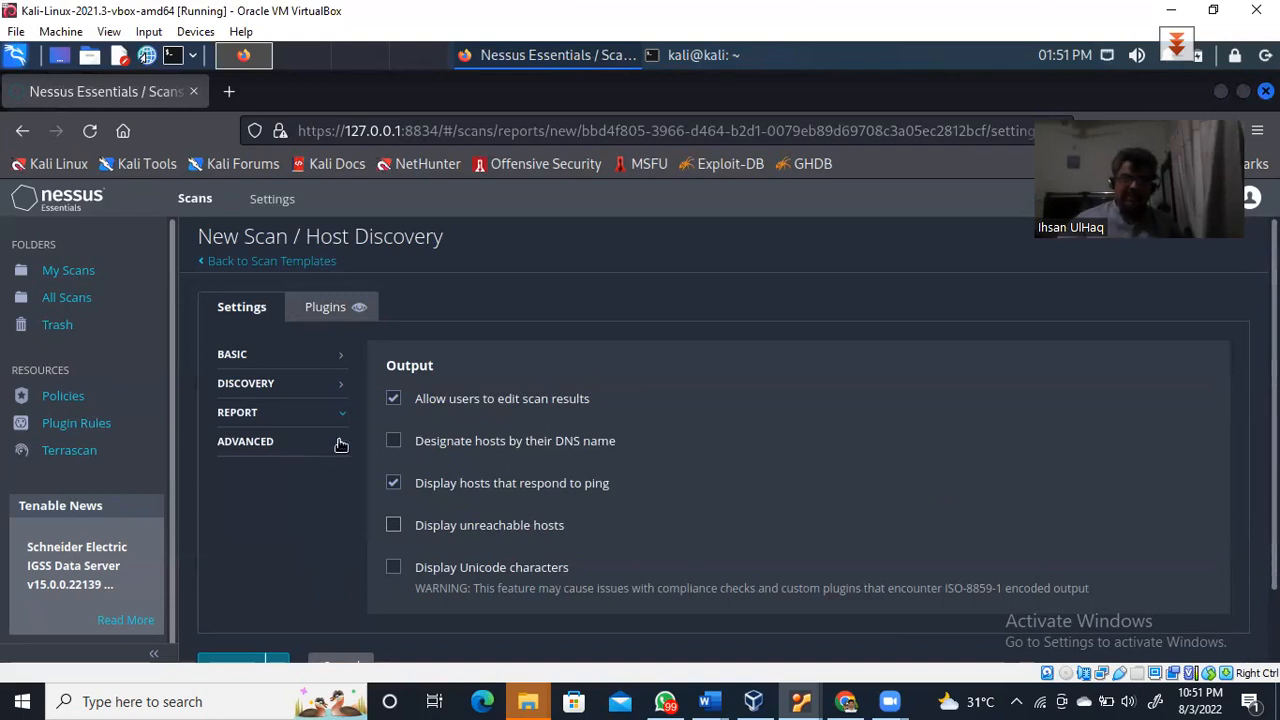
Show Advanced performance options (5-second network timeout, 5 checks per host, 256 hosts), highlighting the network congestion text
left_click(222, 445)
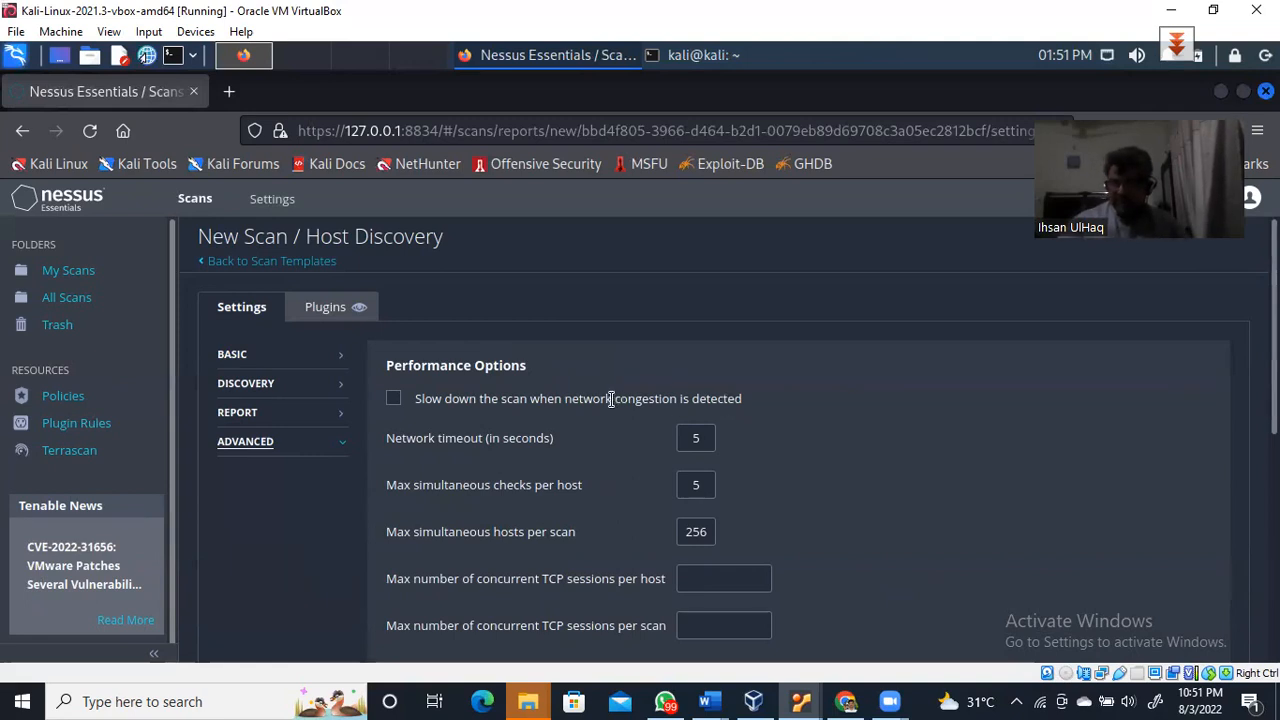
left_click_drag(567, 398, 677, 398)
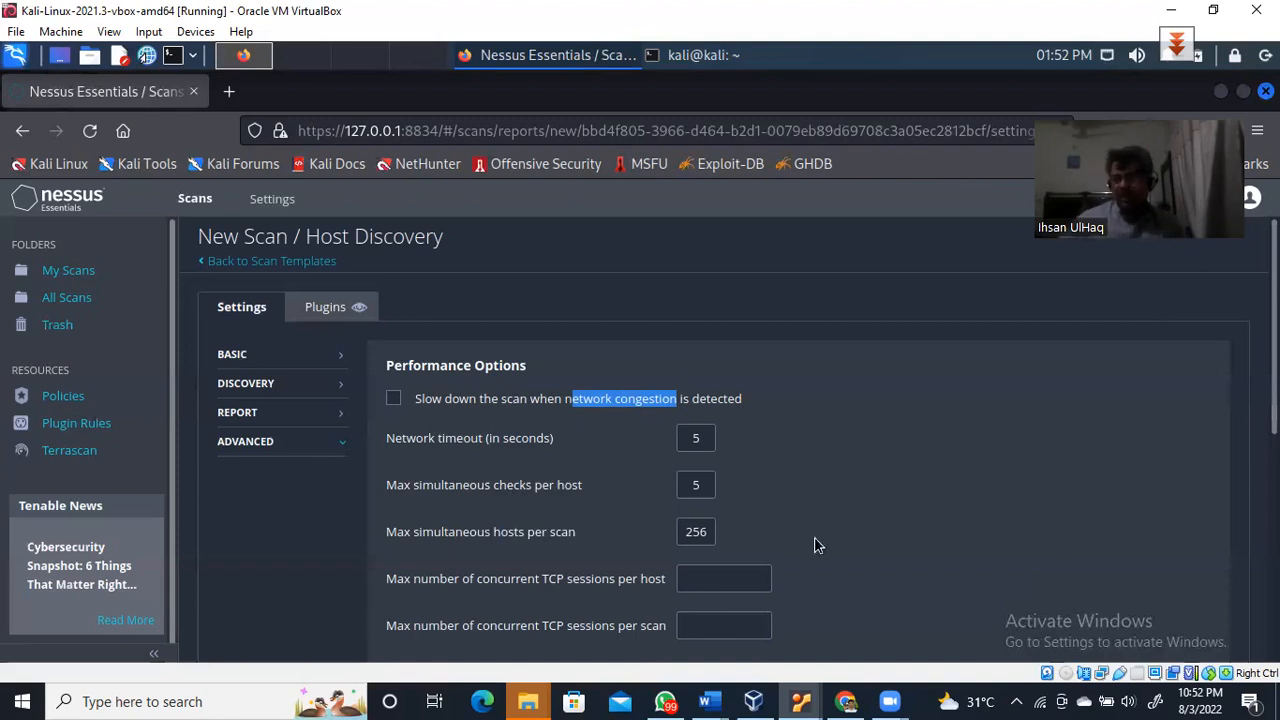
left_click(393, 398)
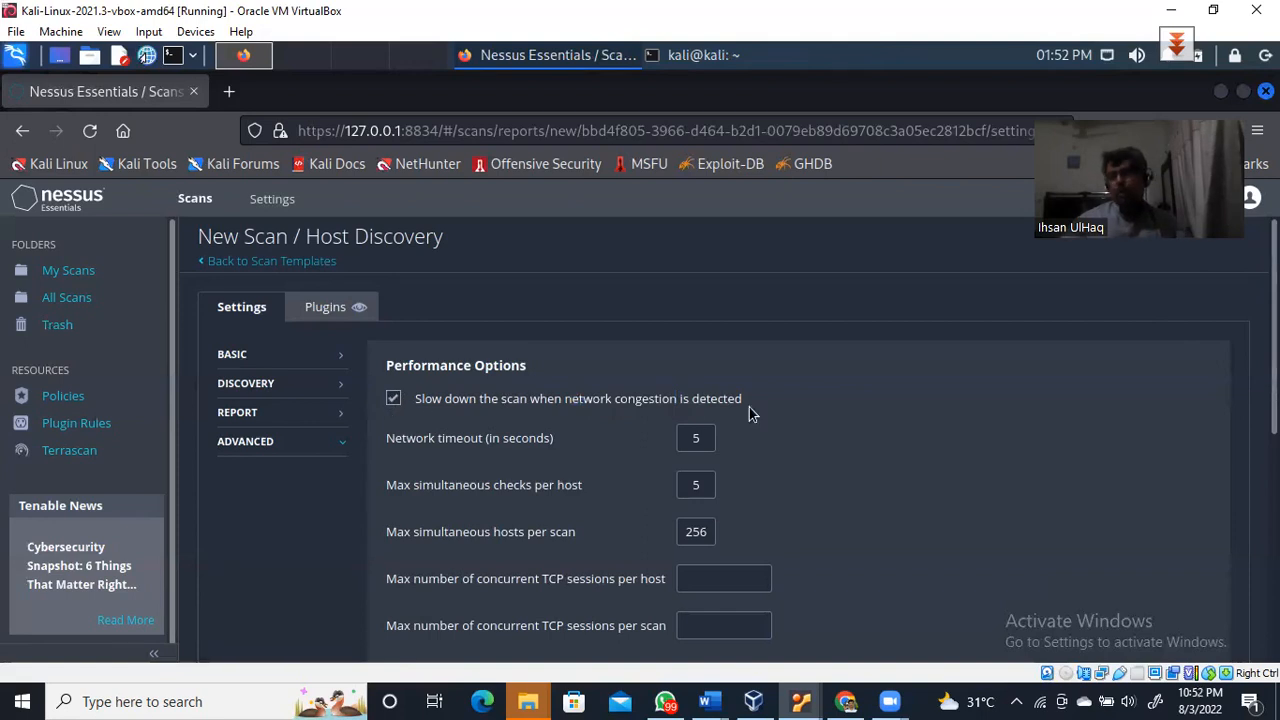
left_click(396, 402)
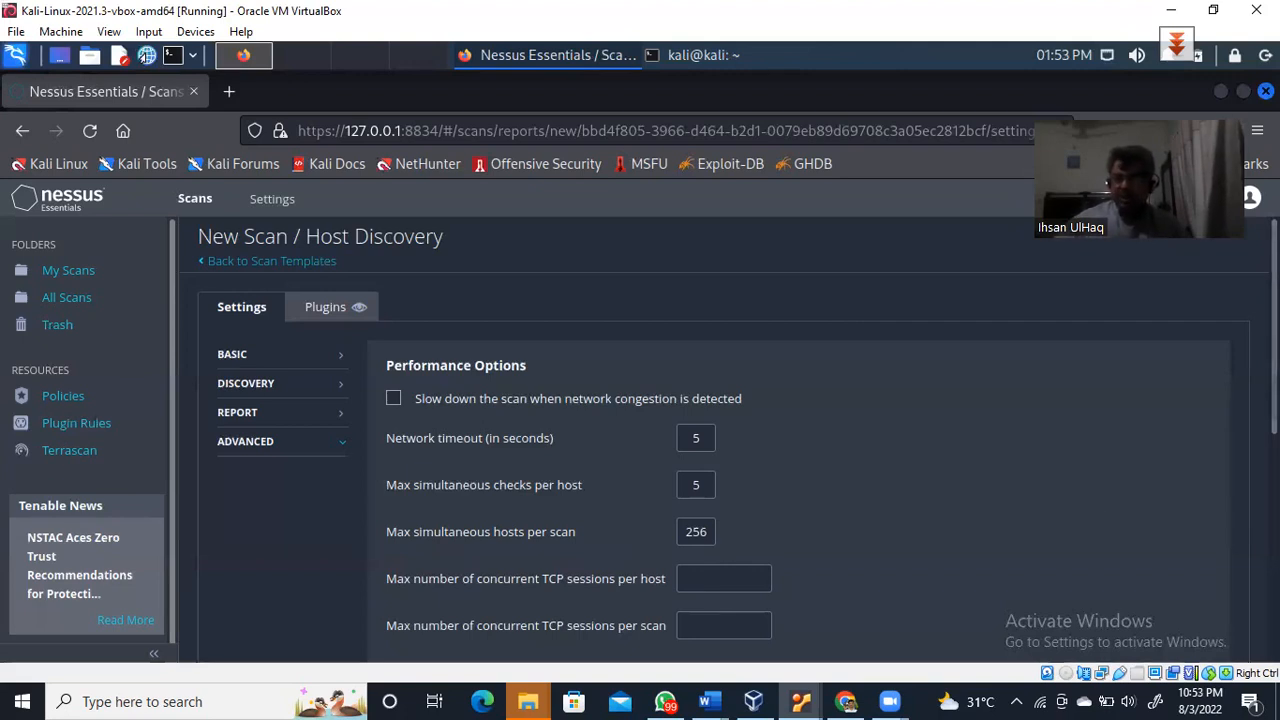
scroll(740, 440, "down", 5)
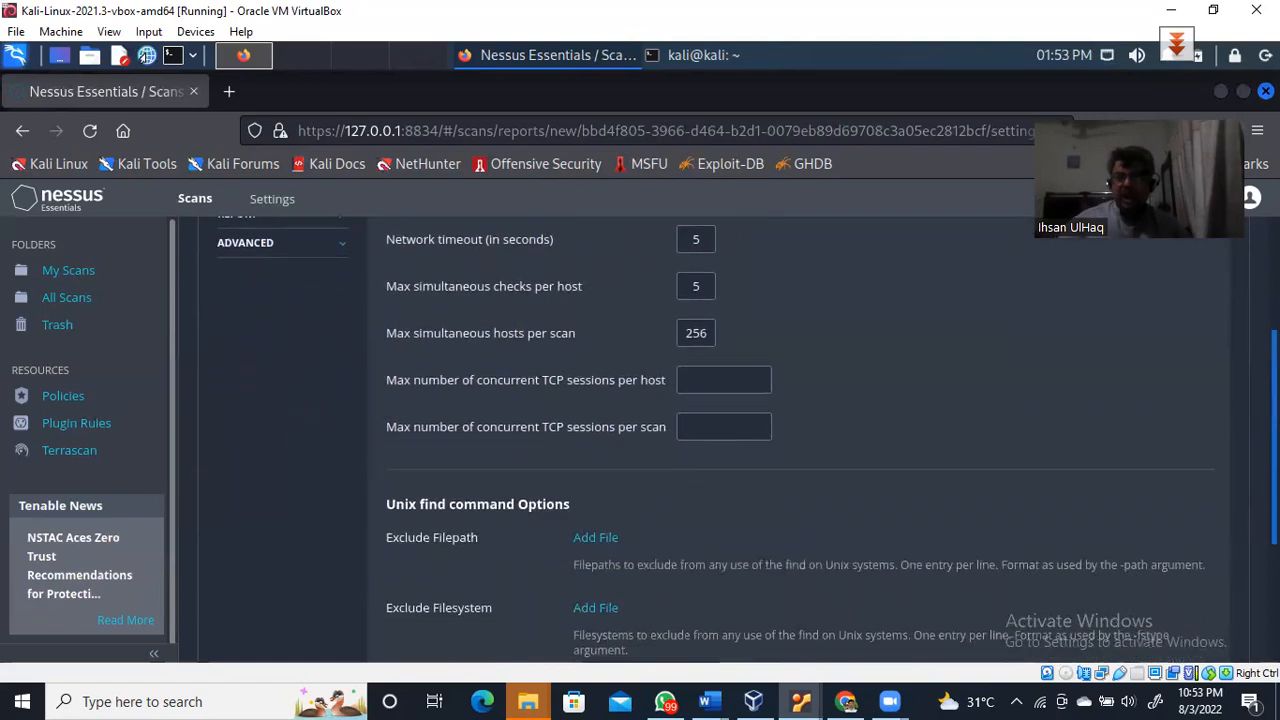
scroll(740, 440, "down", 3)
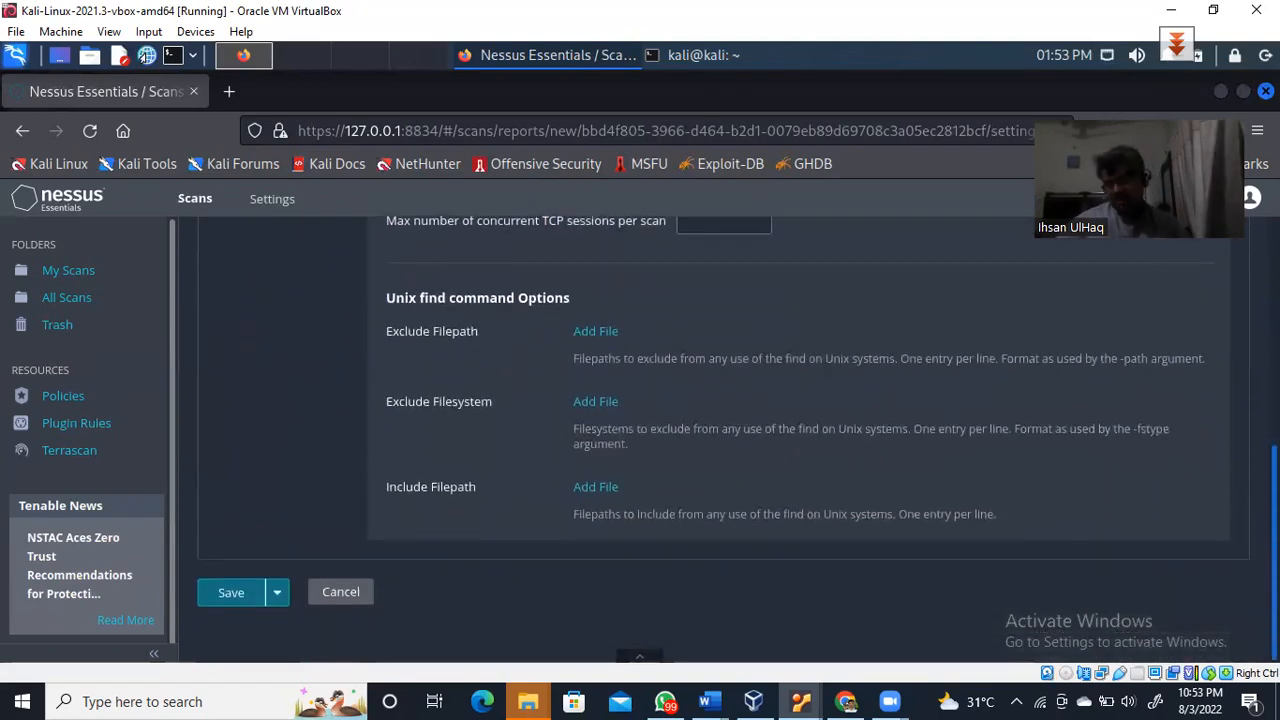
scroll(723, 437, "up", 8)
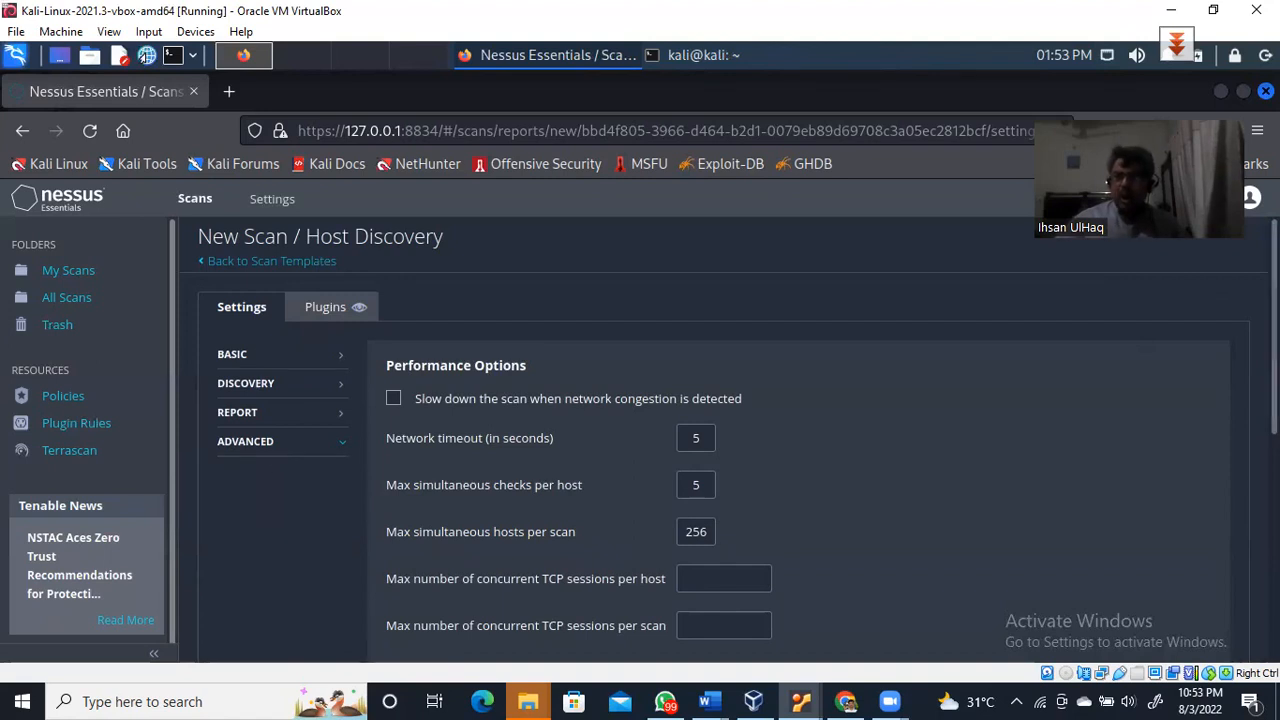
scroll(768, 626, "down", 5)
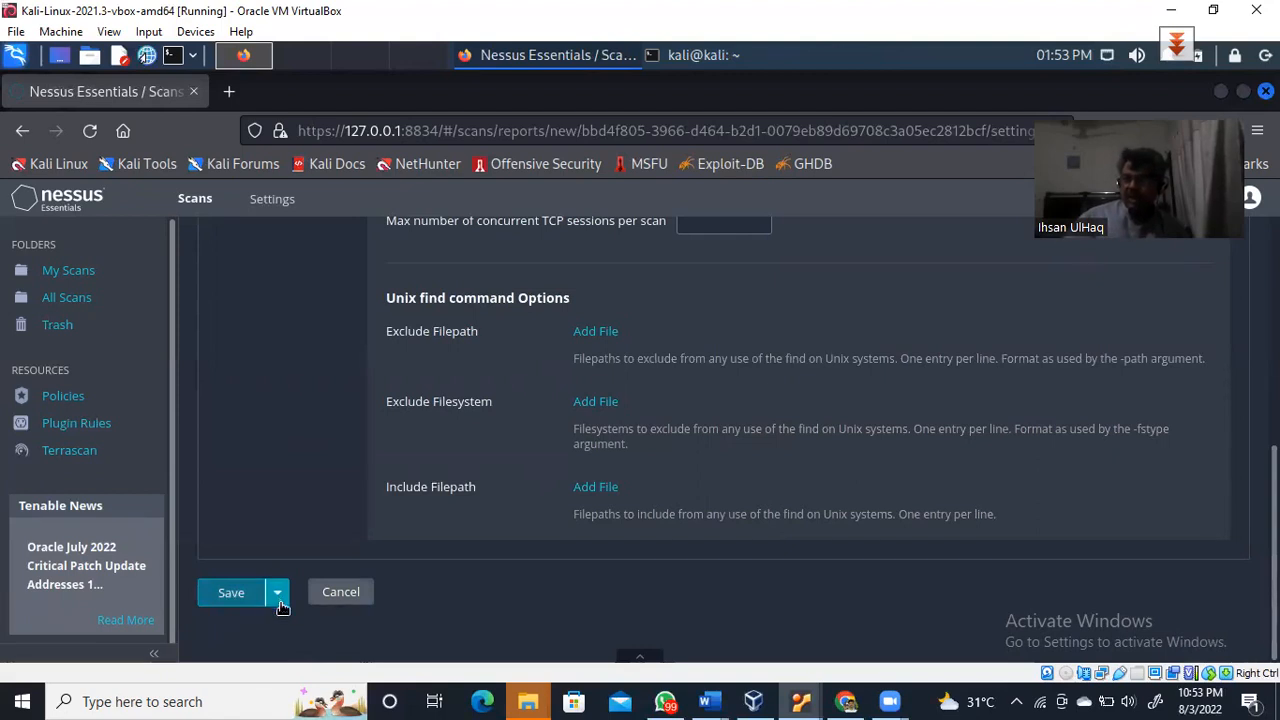
Save HostDiscovery_220803 without launching it, dismissing the Windows search panel afterwards
left_click(280, 596)
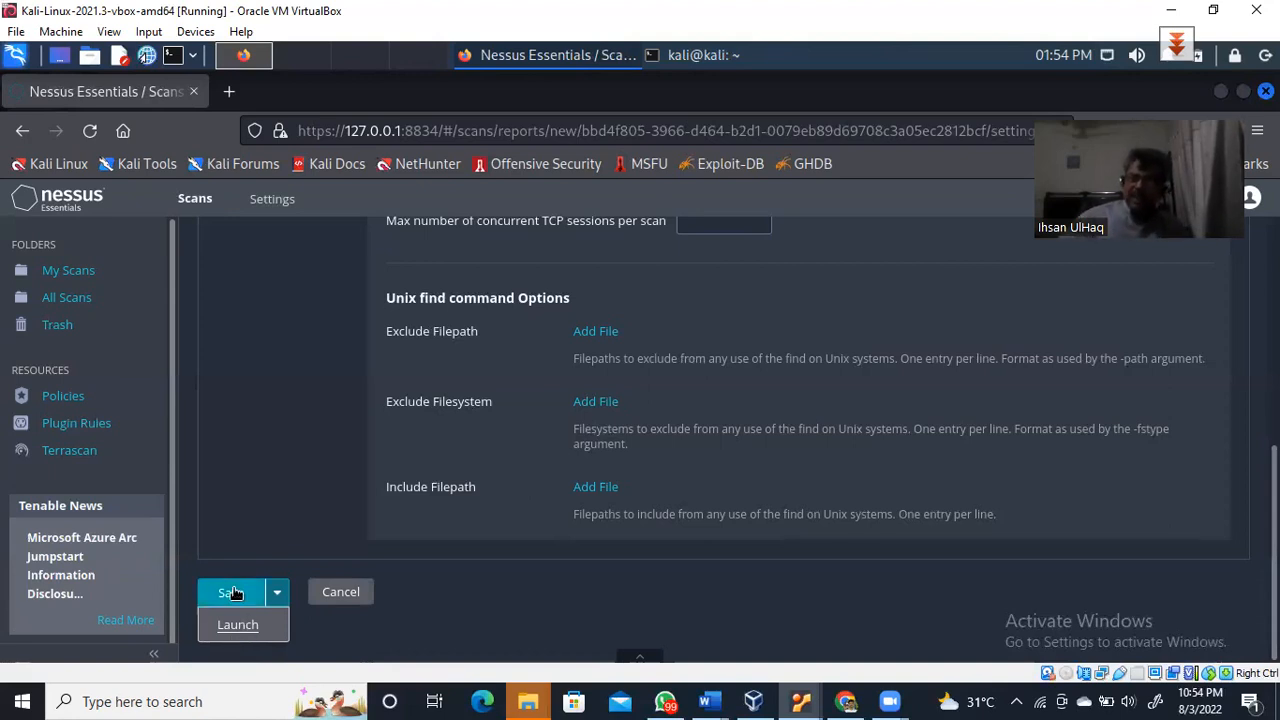
left_click(231, 593)
key("super+s")
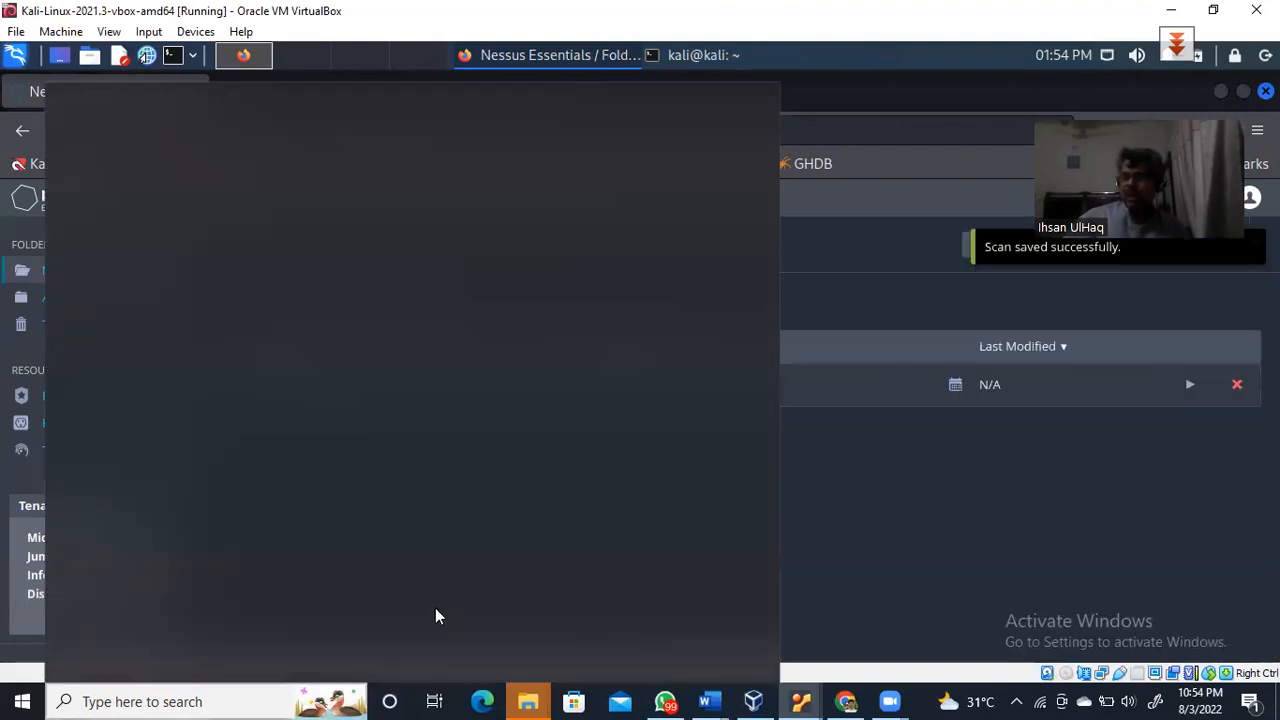
left_click(1164, 564)
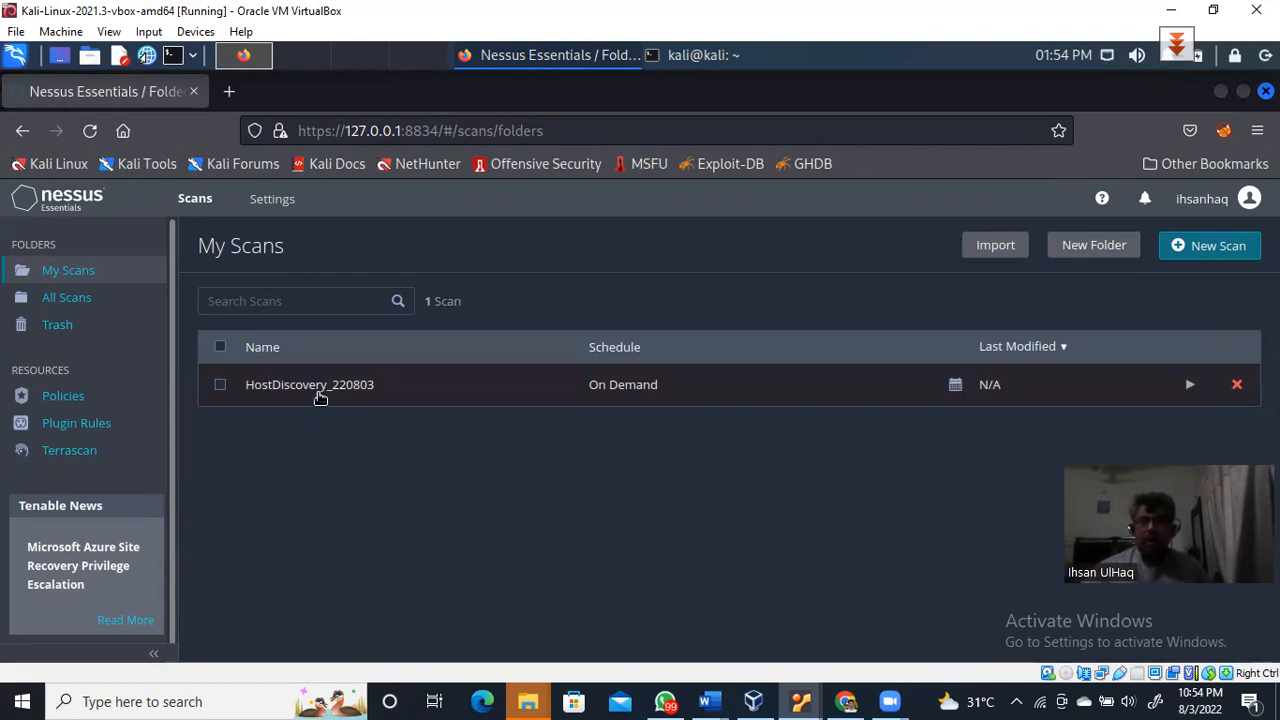
Open HostDiscovery_220803's configuration, showing target 10.0.2.0/24 in folder My Scans
left_click(318, 386)
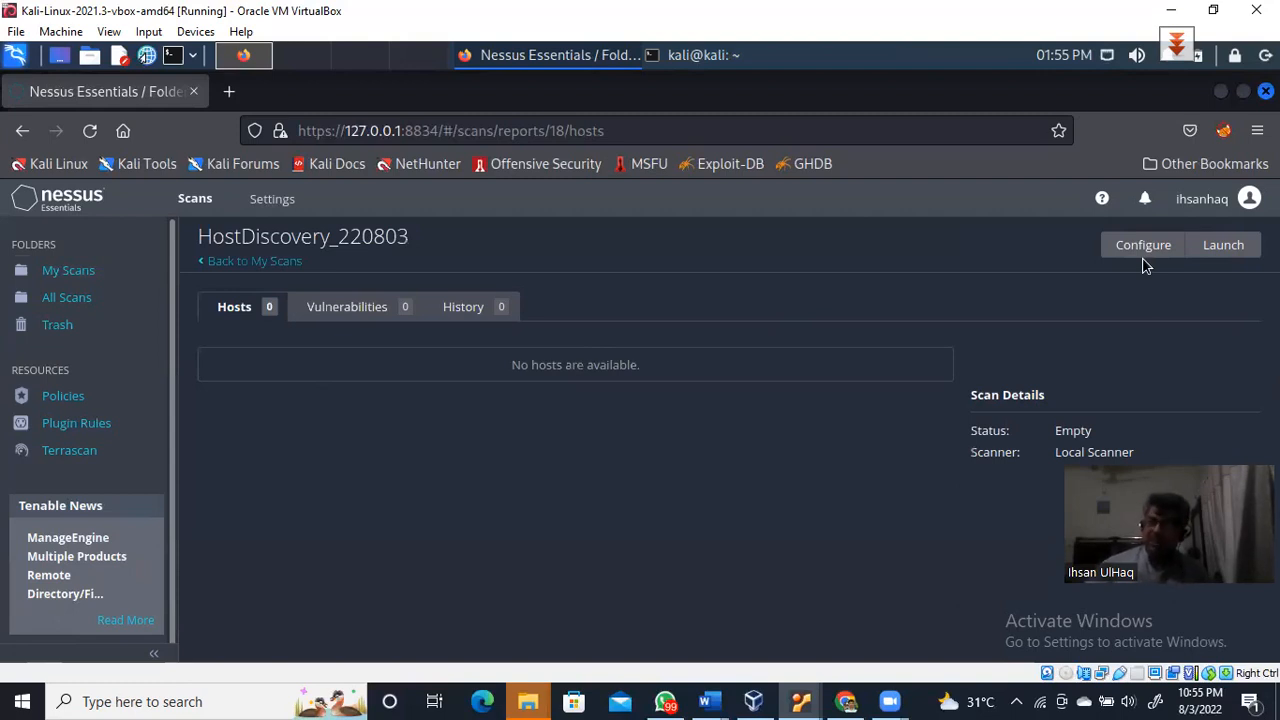
left_click(1144, 252)
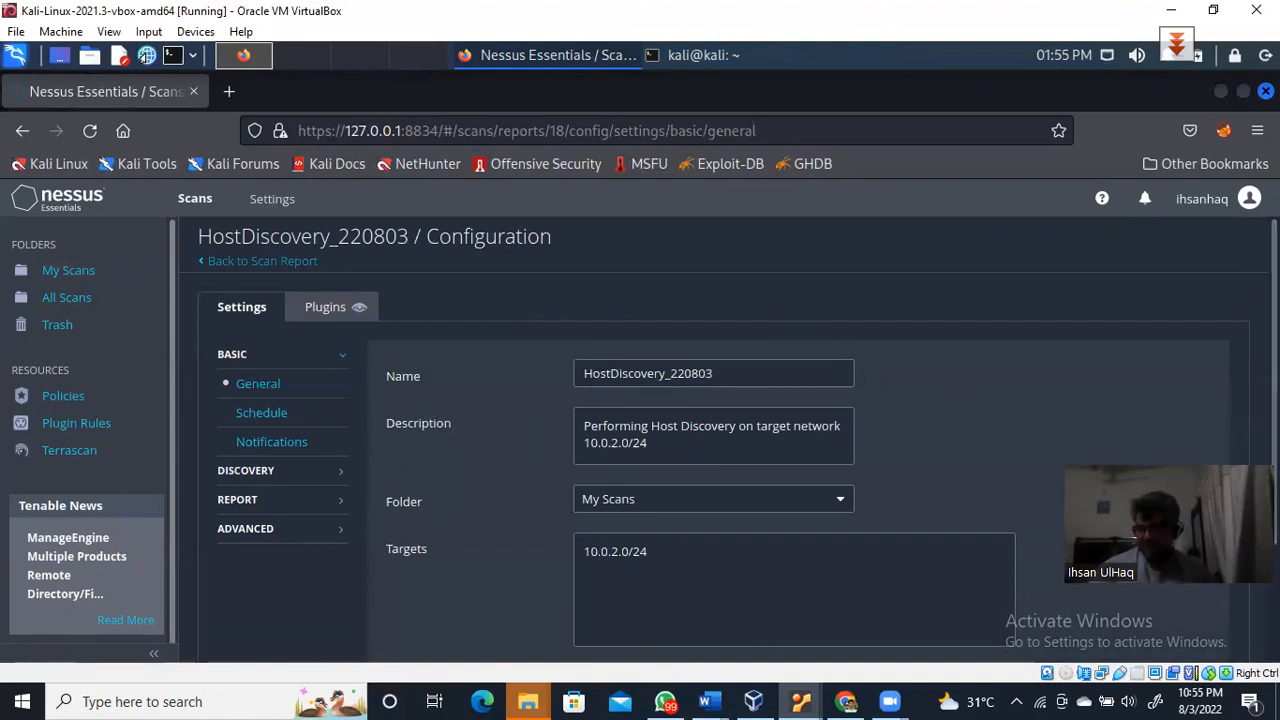
left_click_drag(1275, 357, 1275, 463)
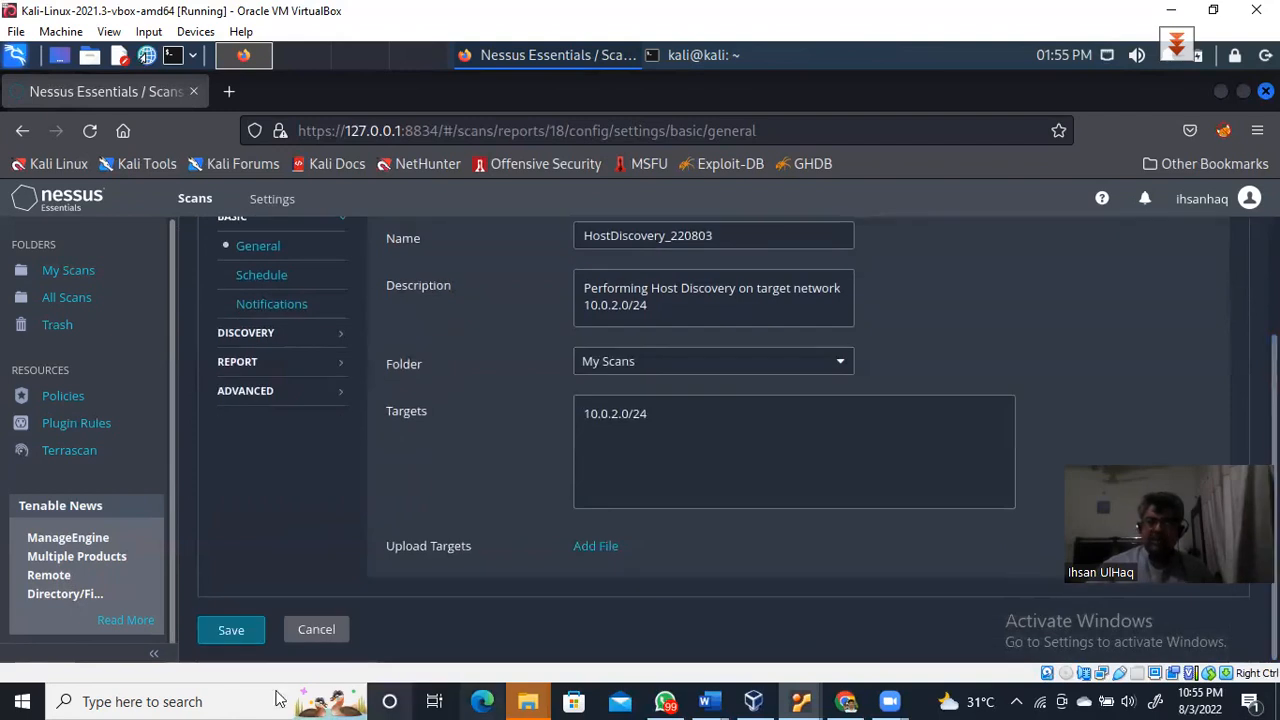
left_click(231, 630)
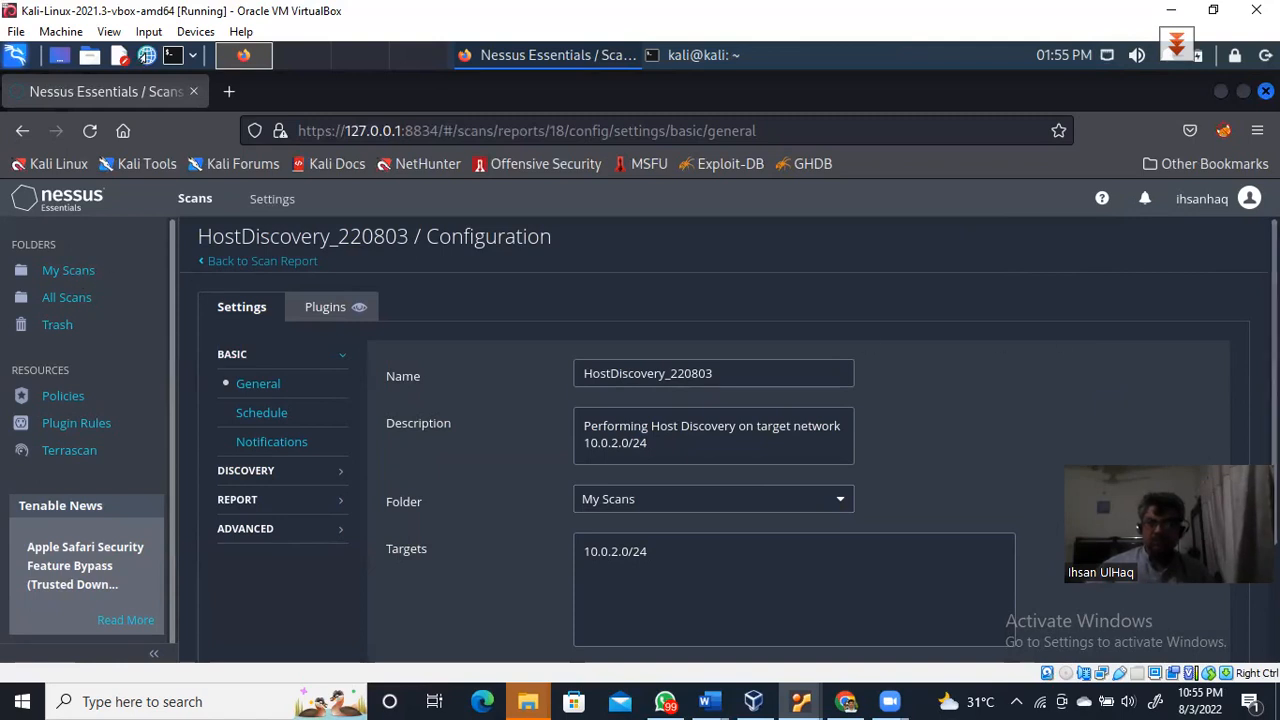
scroll(720, 440, "down", 3)
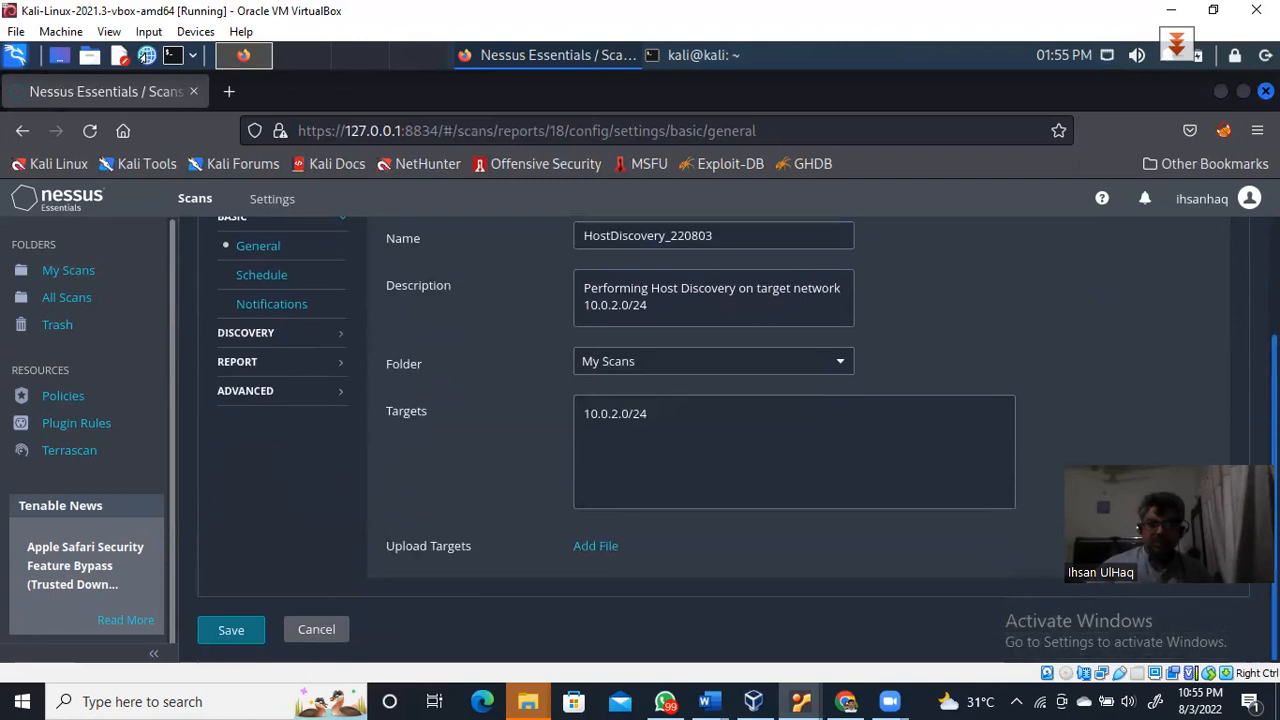
left_click(240, 634)
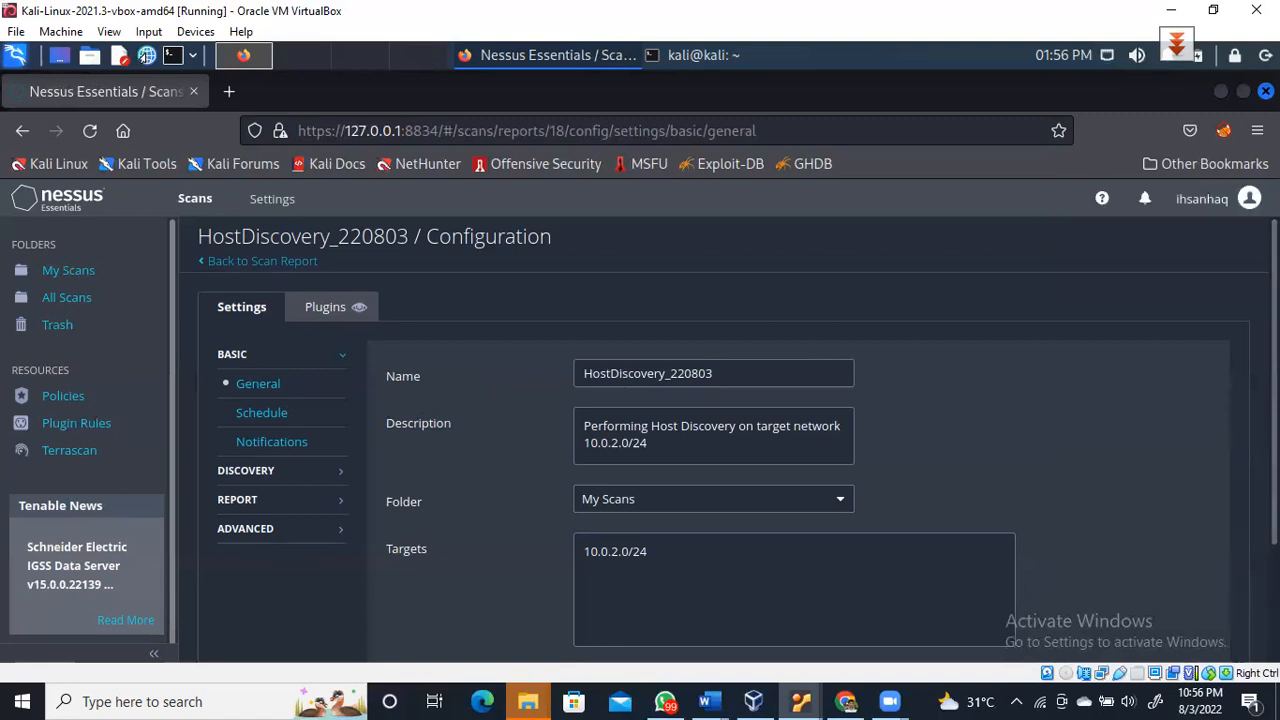
scroll(729, 440, "down", 3)
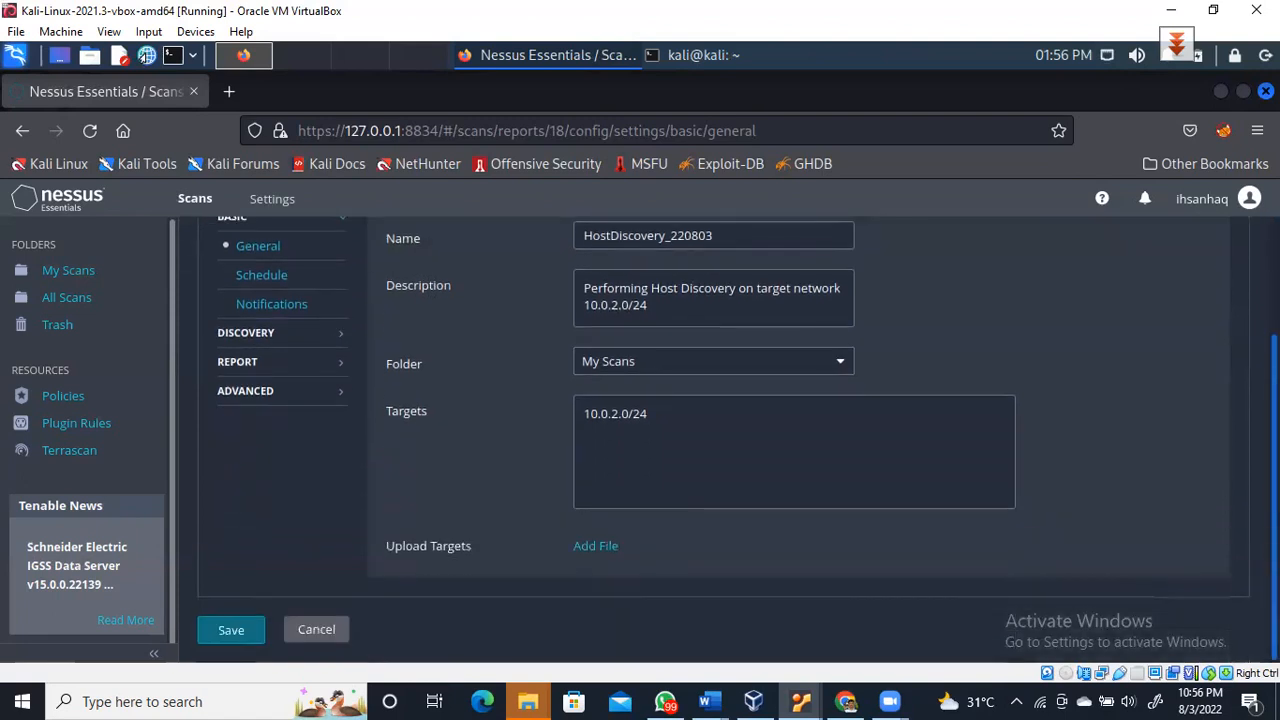
scroll(729, 440, "up", 3)
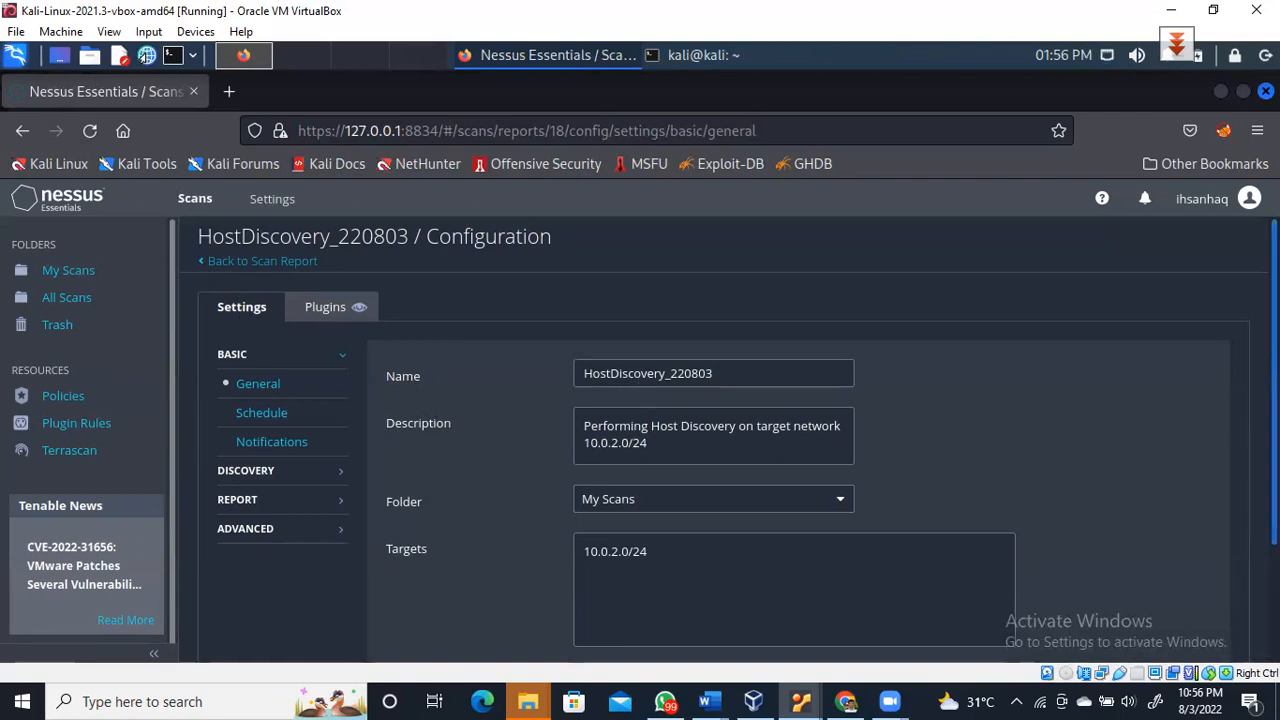
scroll(636, 383, "down", 1)
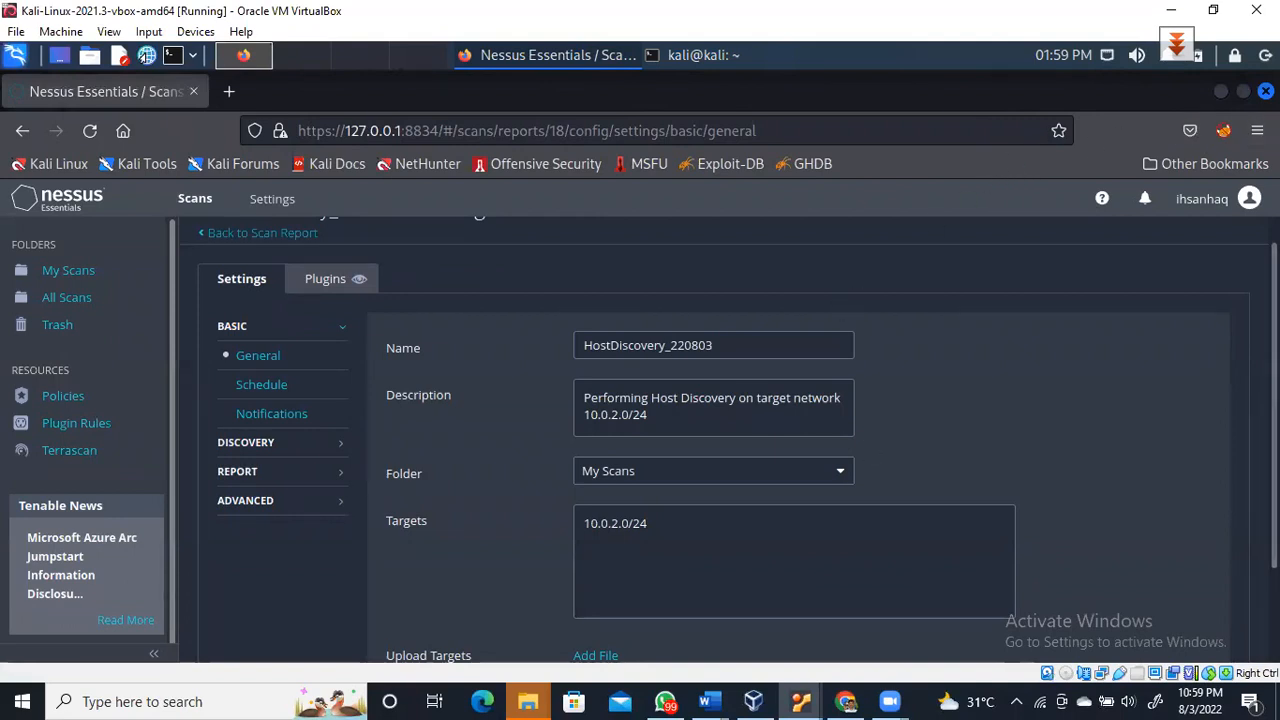
scroll(1214, 566, "down", 3)
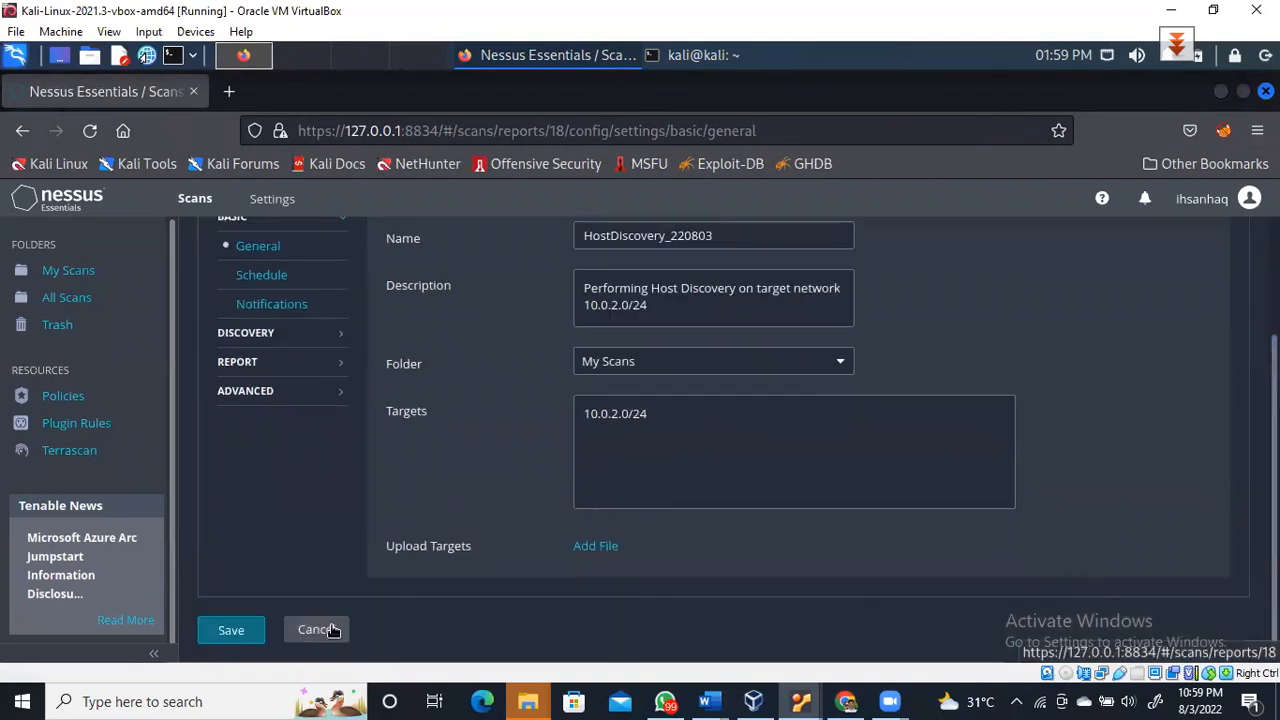
Cancel the configuration unsaved and return to HostDiscovery_220803's empty Hosts page
left_click(318, 629)
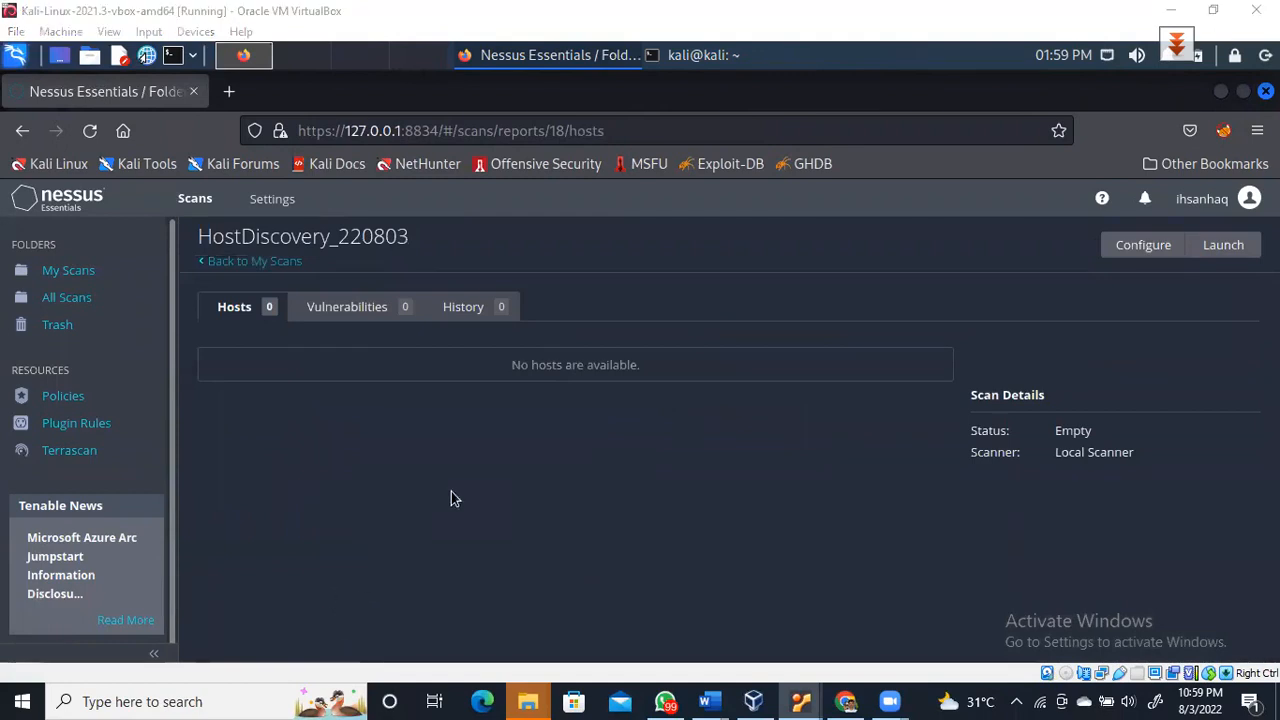
left_click(72, 272)
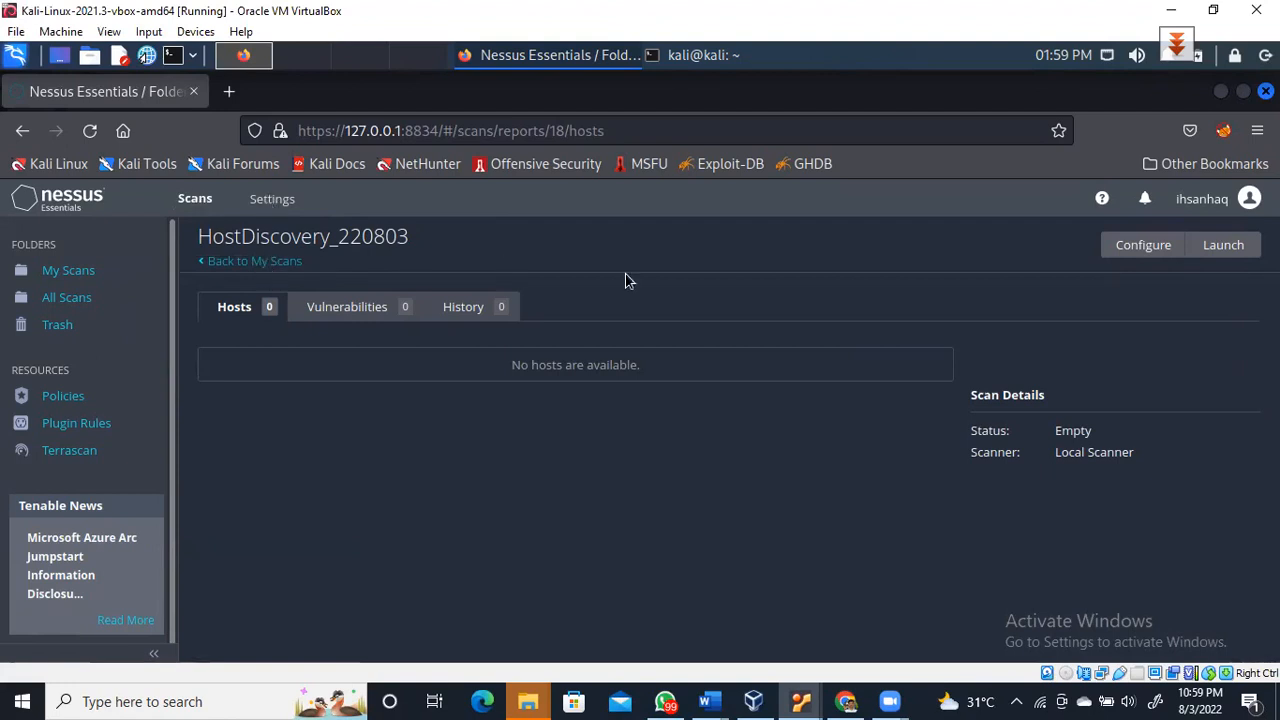
Launch HostDiscovery_220803 and let it complete, finding 7 hosts and 2 vulnerabilities
left_click(1223, 245)
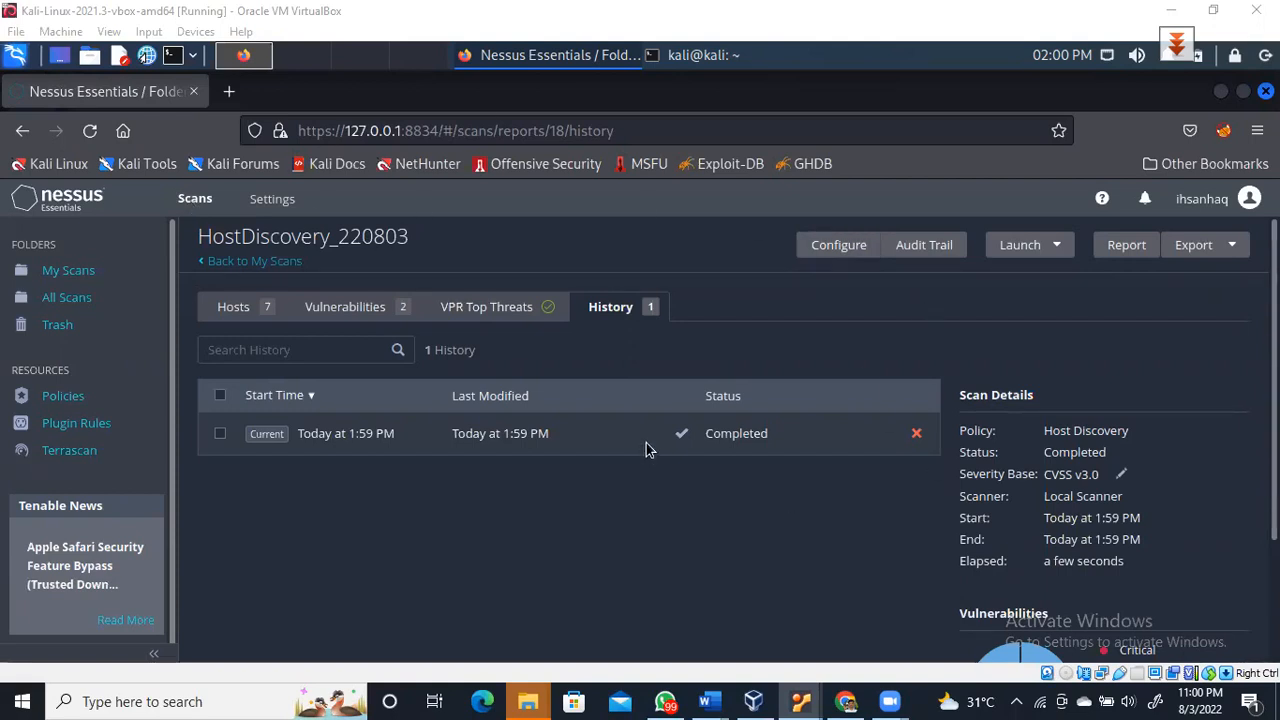
left_click(752, 442)
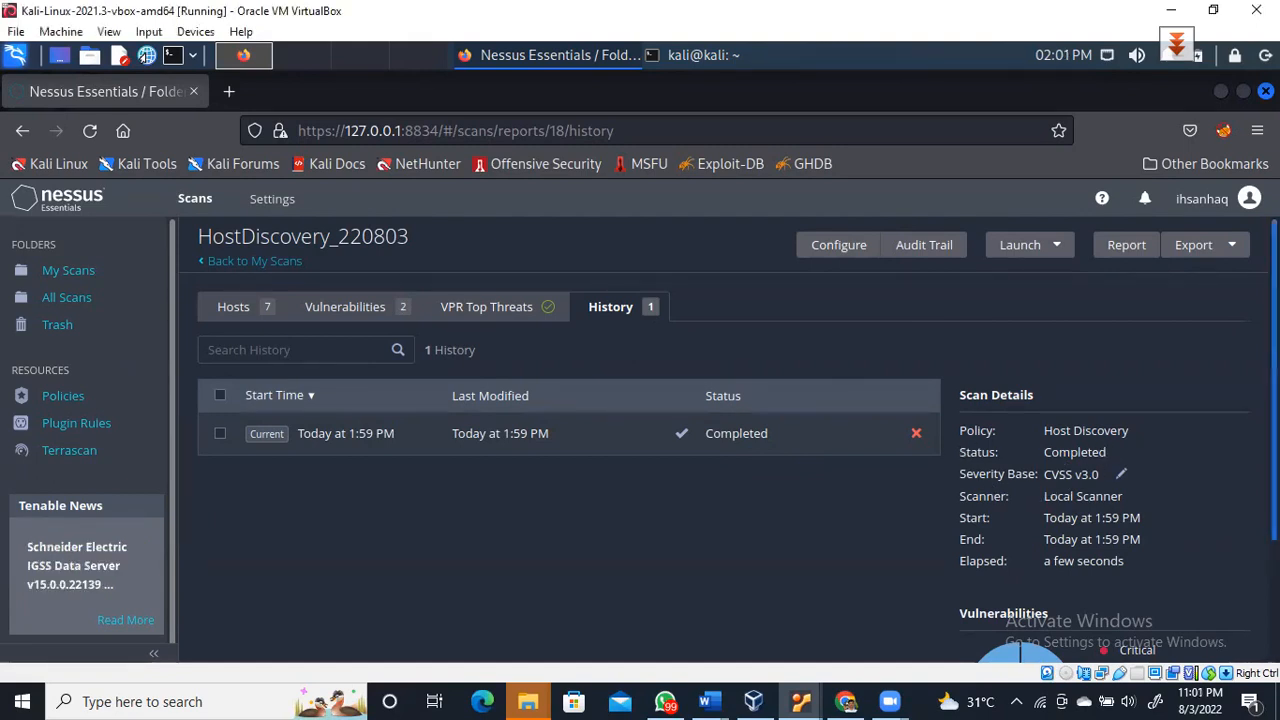
scroll(1022, 424, "down", 2)
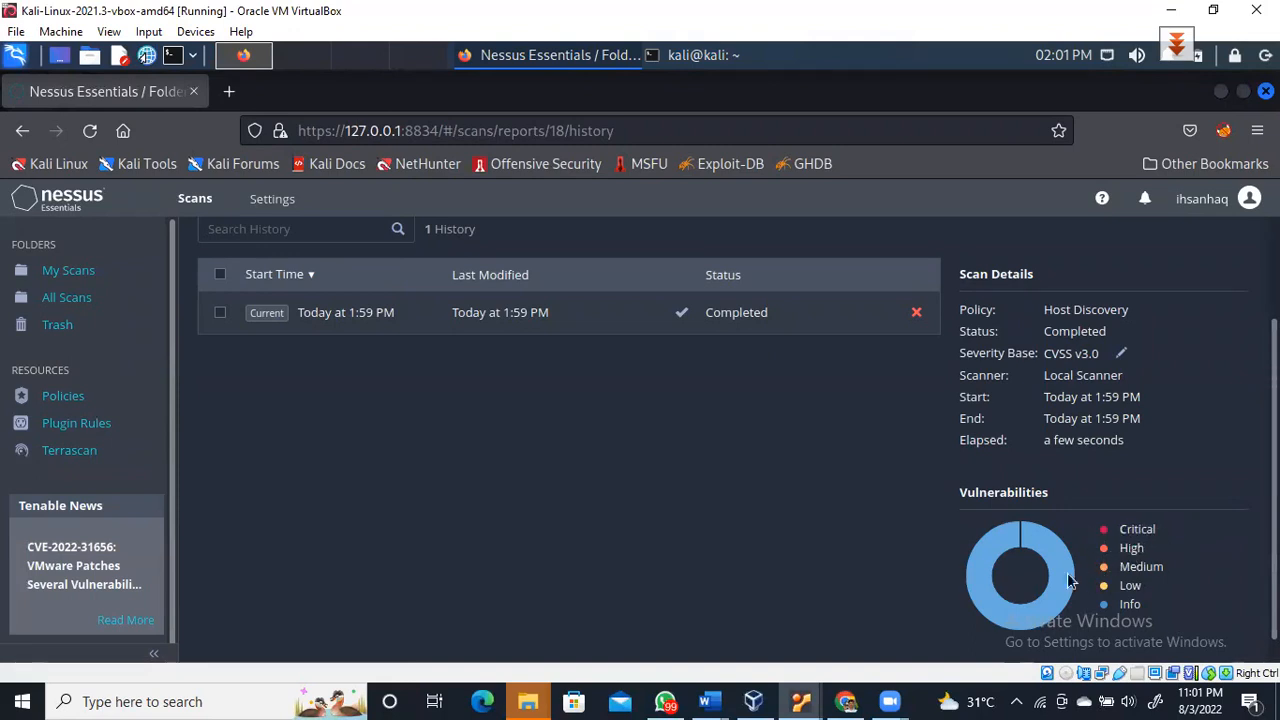
mouse_move(999, 541)
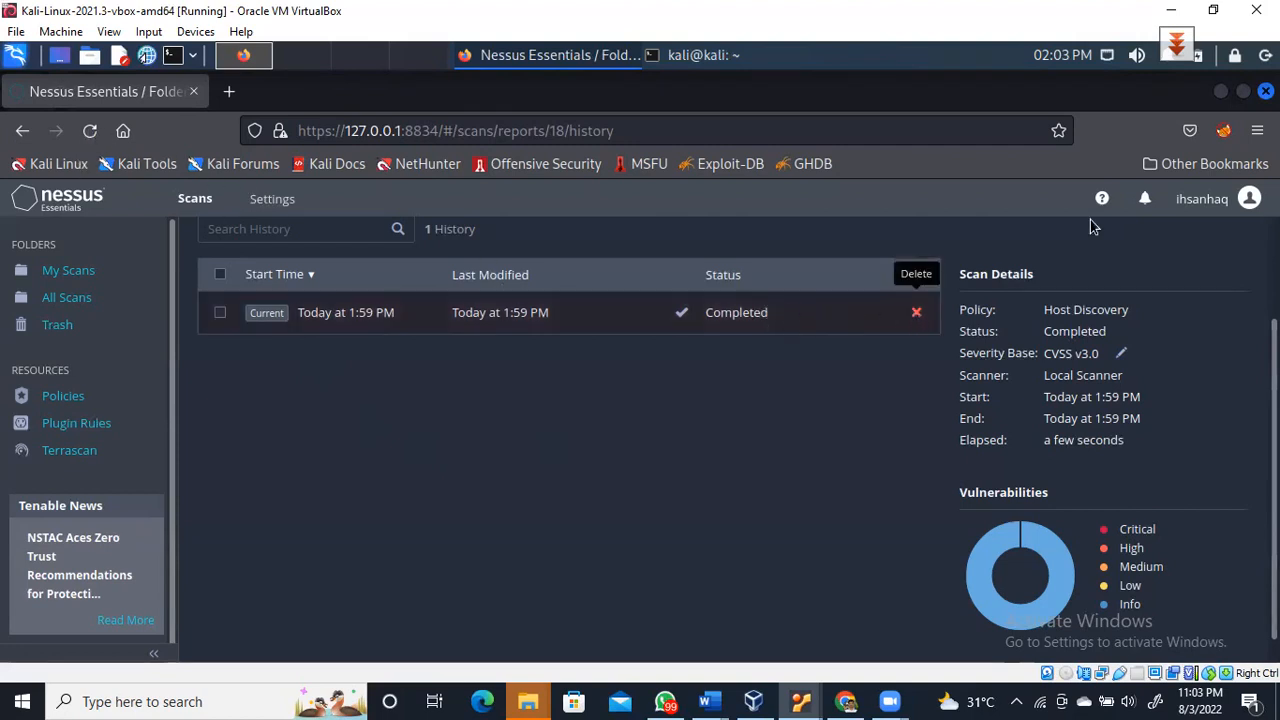
scroll(700, 400, "up", 3)
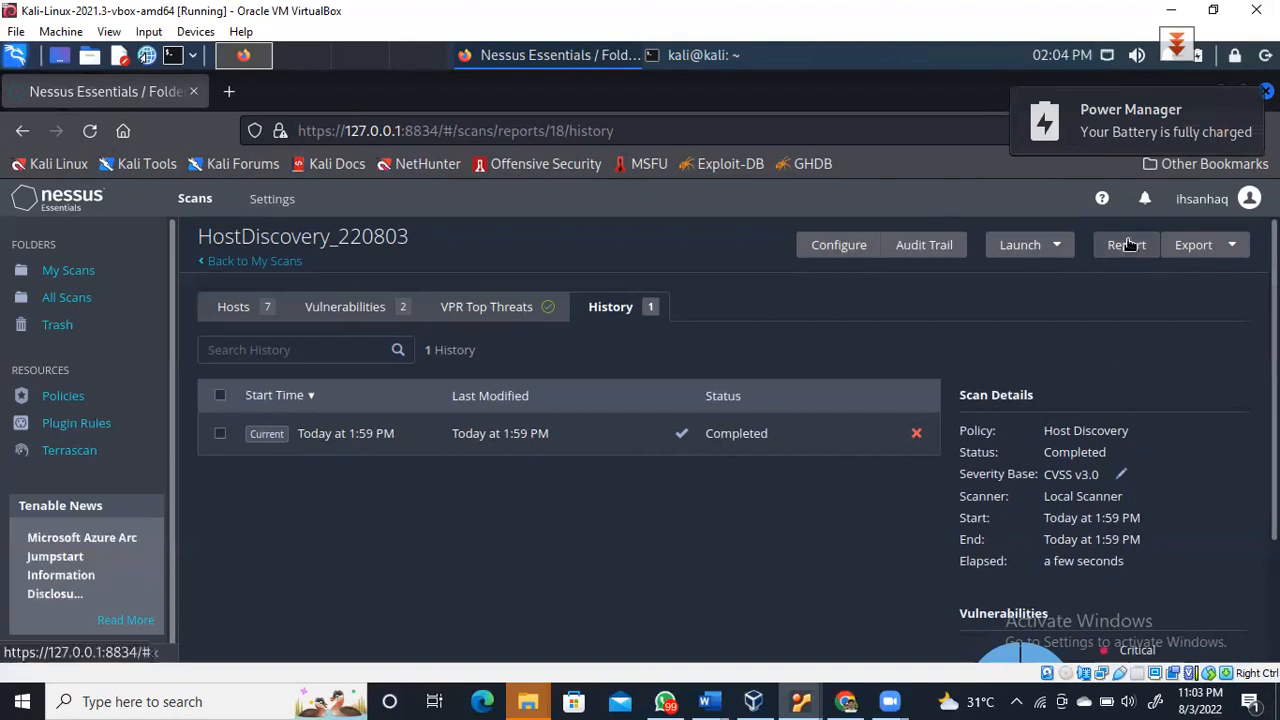
Relaunch the scan with Default settings, then select the completed 1:59 PM run in History
left_click(1057, 246)
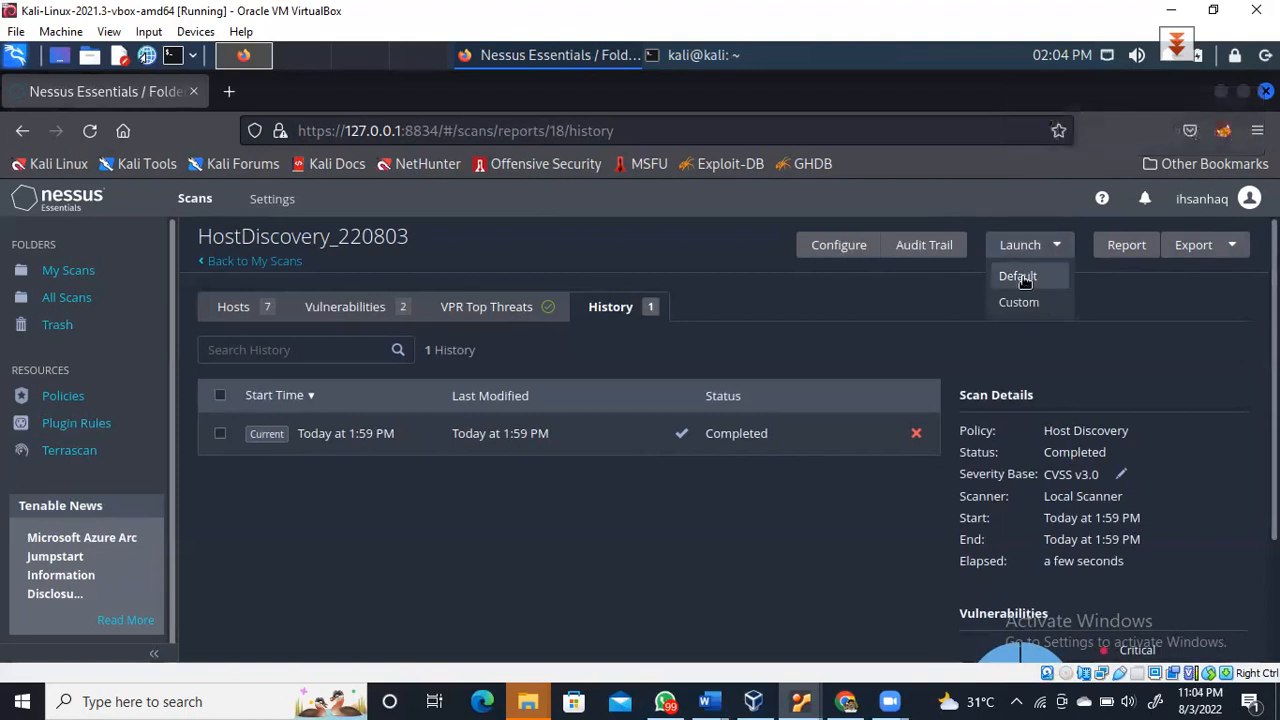
left_click(1020, 277)
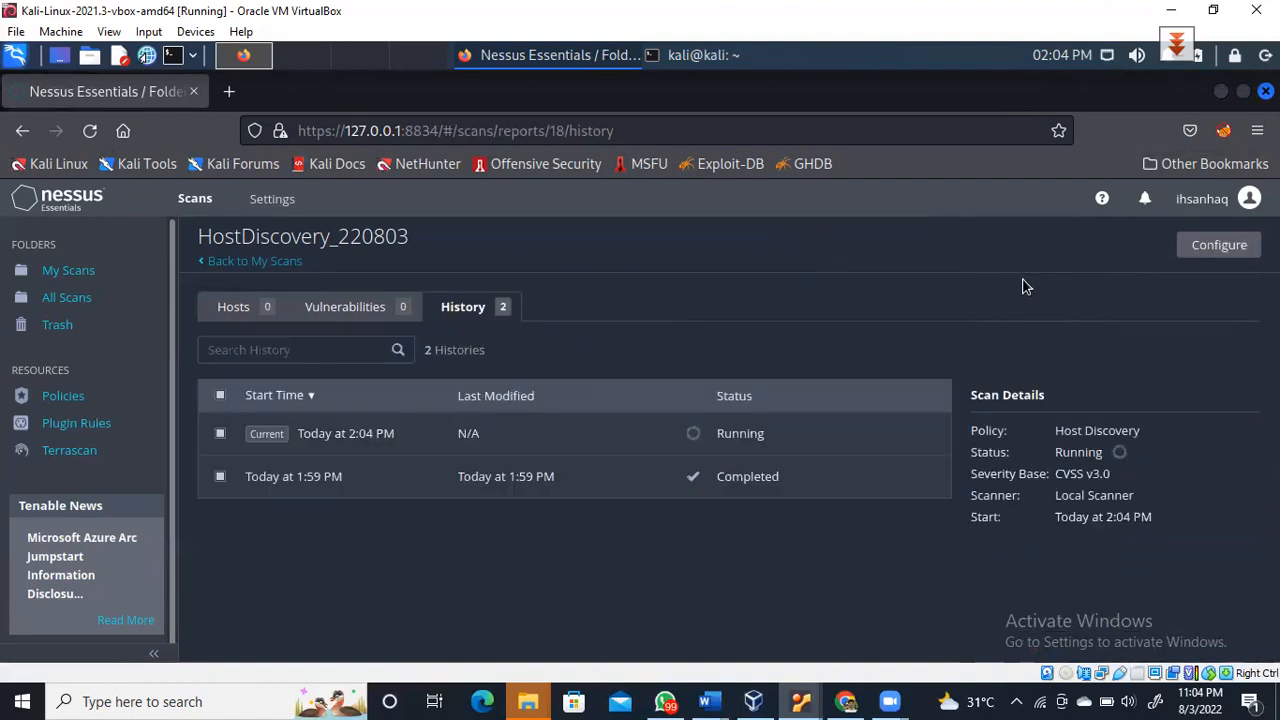
left_click(762, 480)
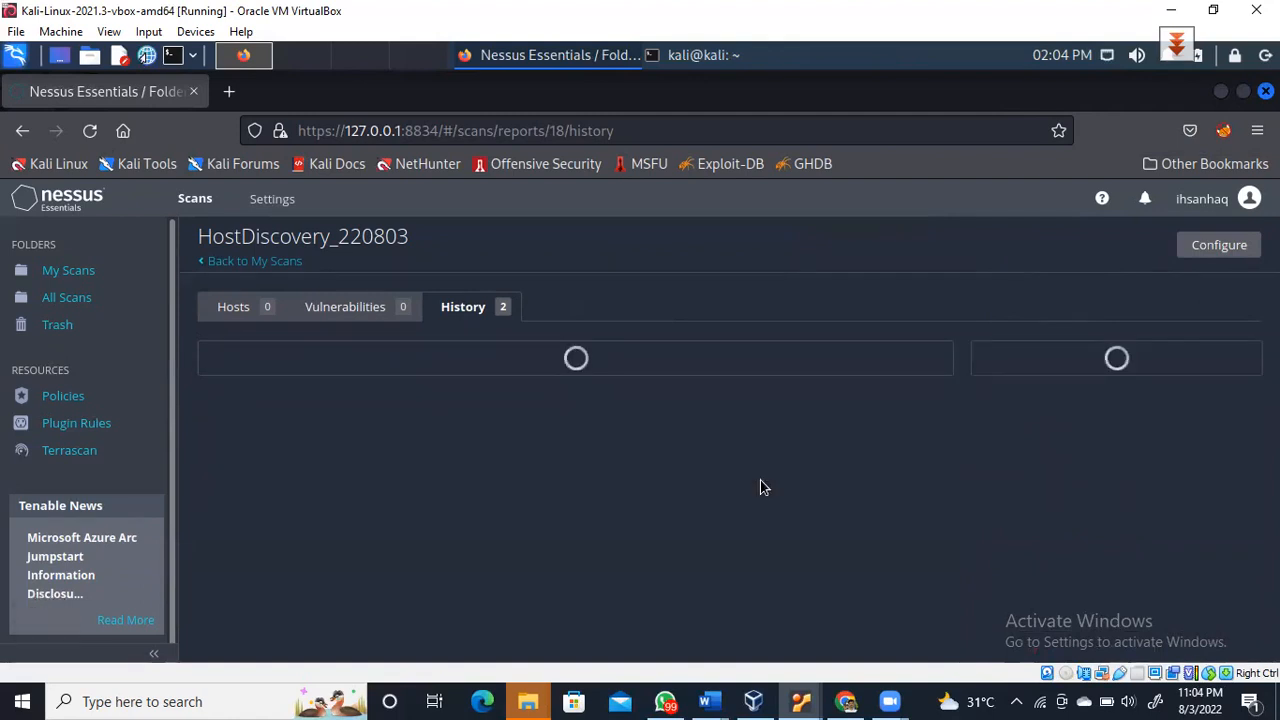
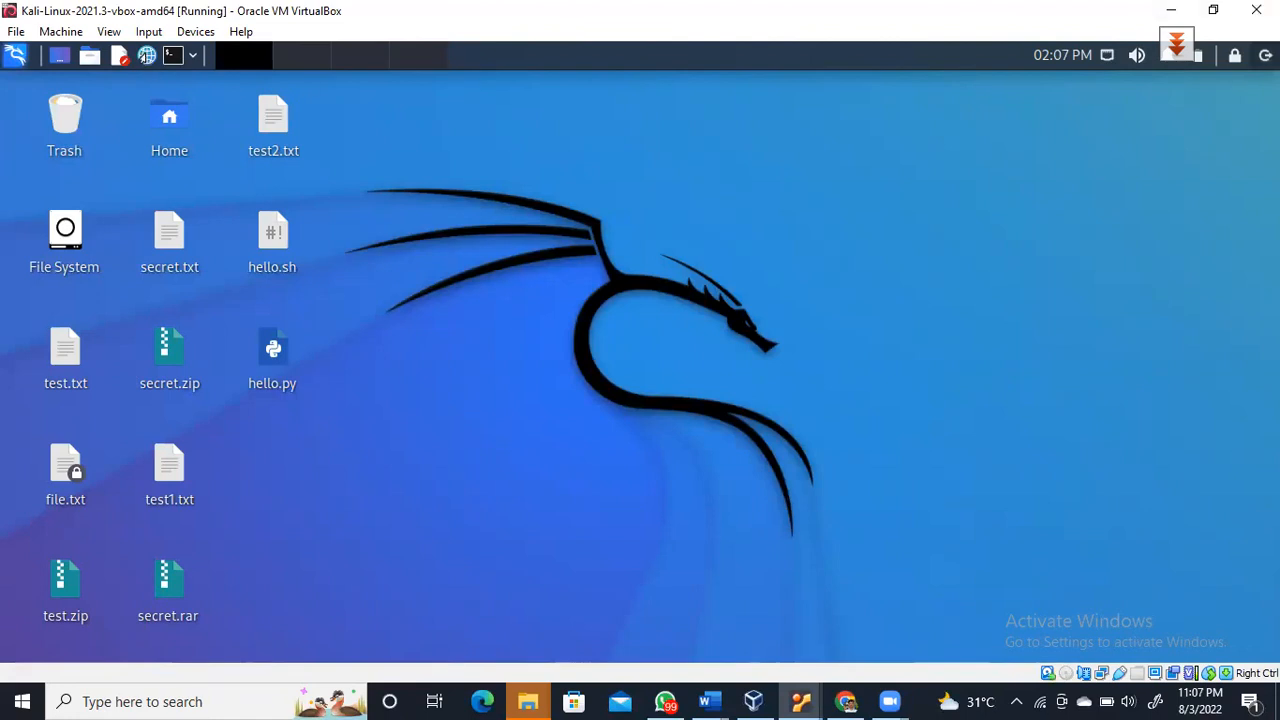
Restart the Kali virtual machine and dismiss the VirtualBox notification banners
left_click(1265, 55)
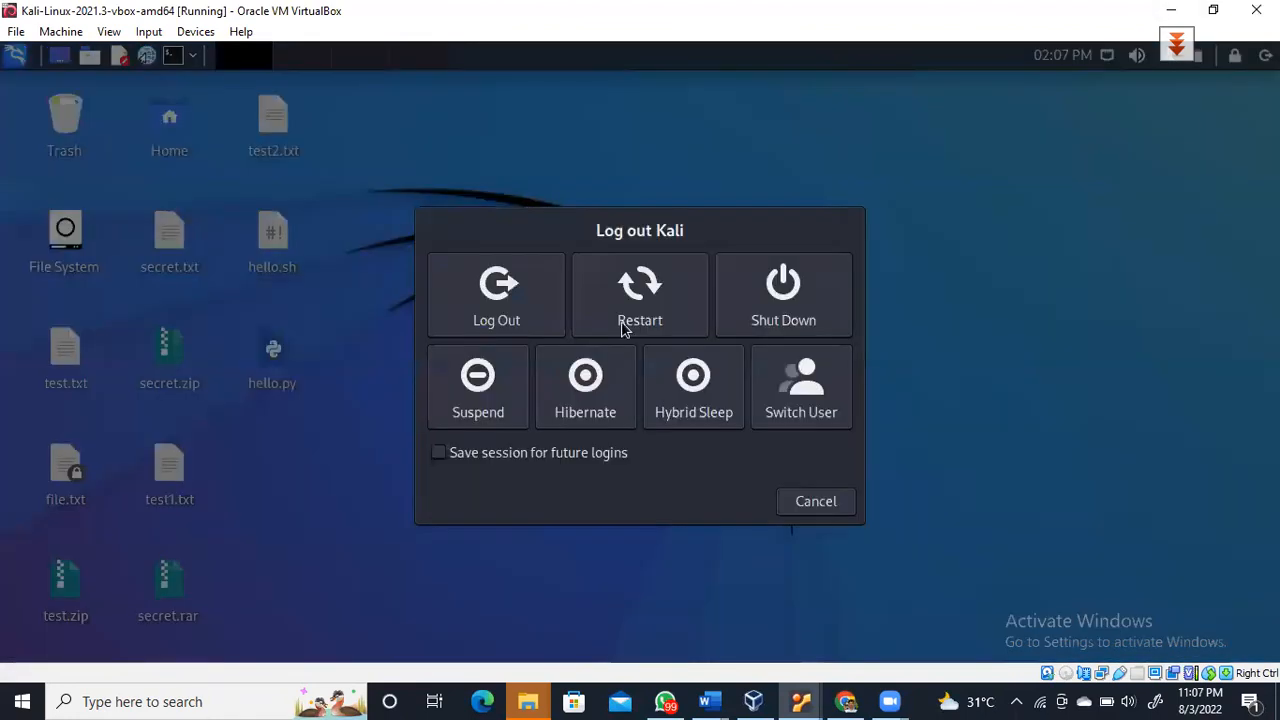
left_click(621, 330)
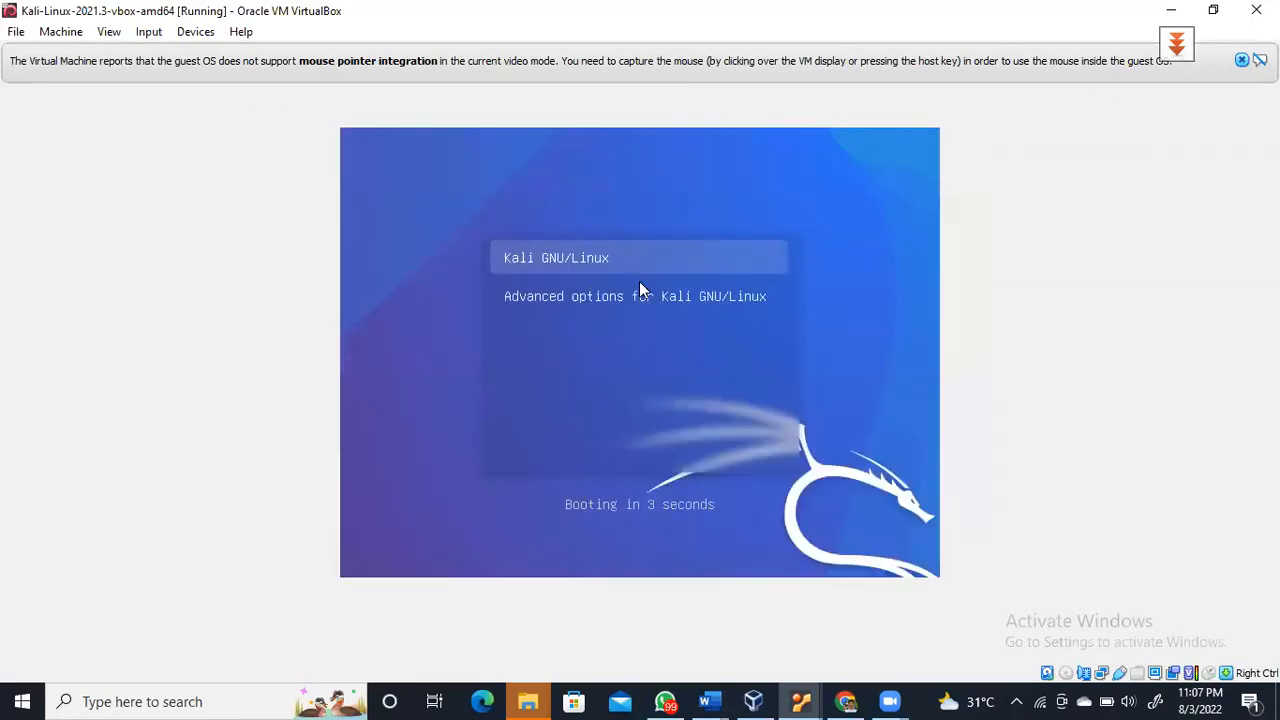
left_click(1241, 60)
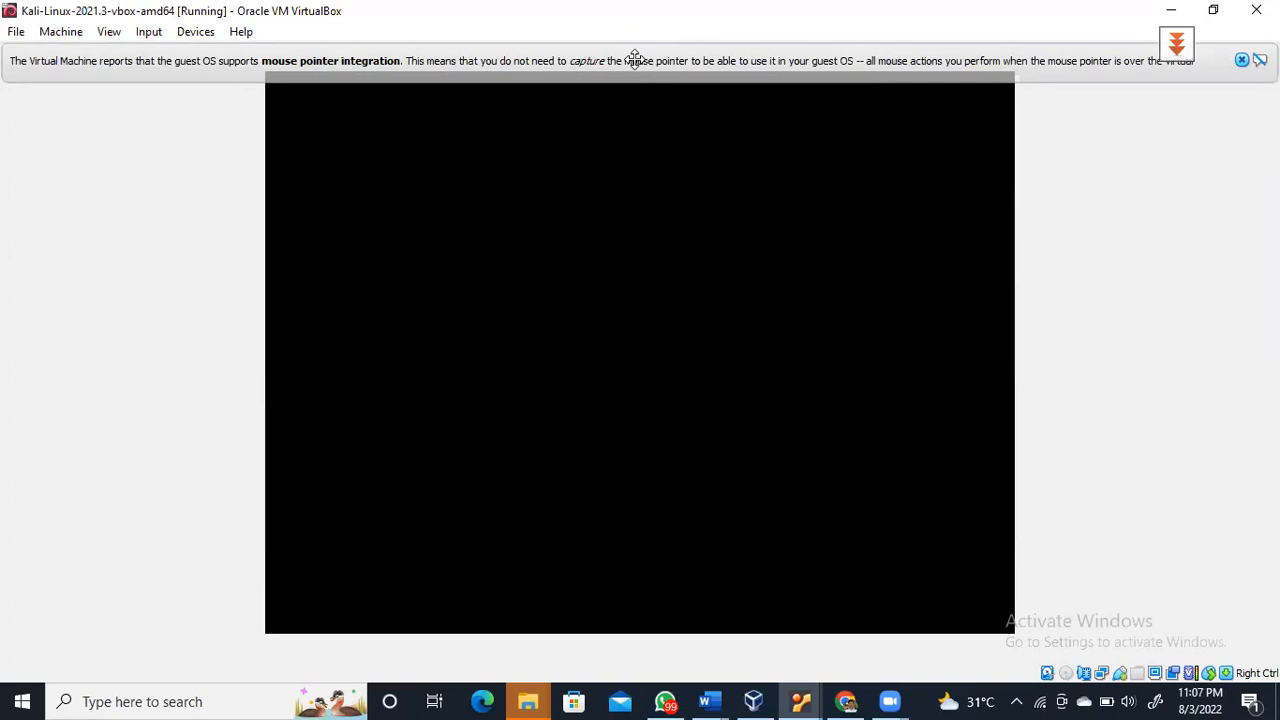
left_click(1240, 62)
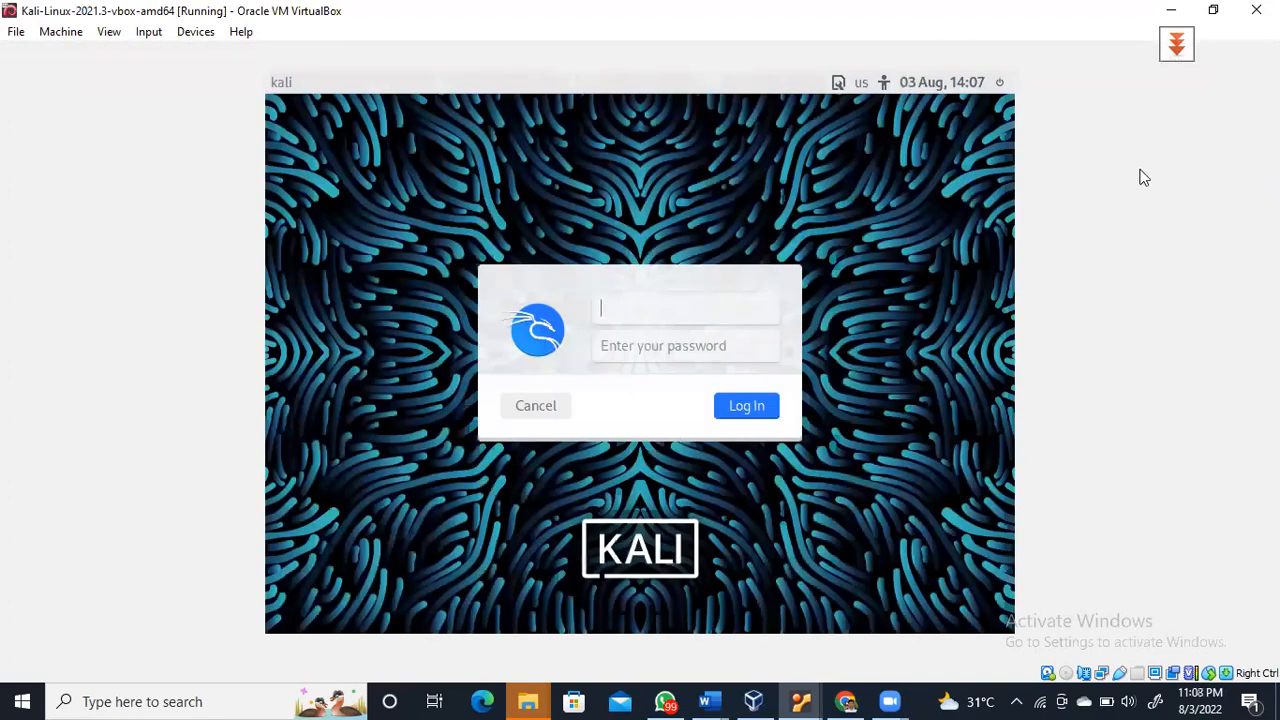
Log in at the Kali login screen with the user name and account password
type("kali")
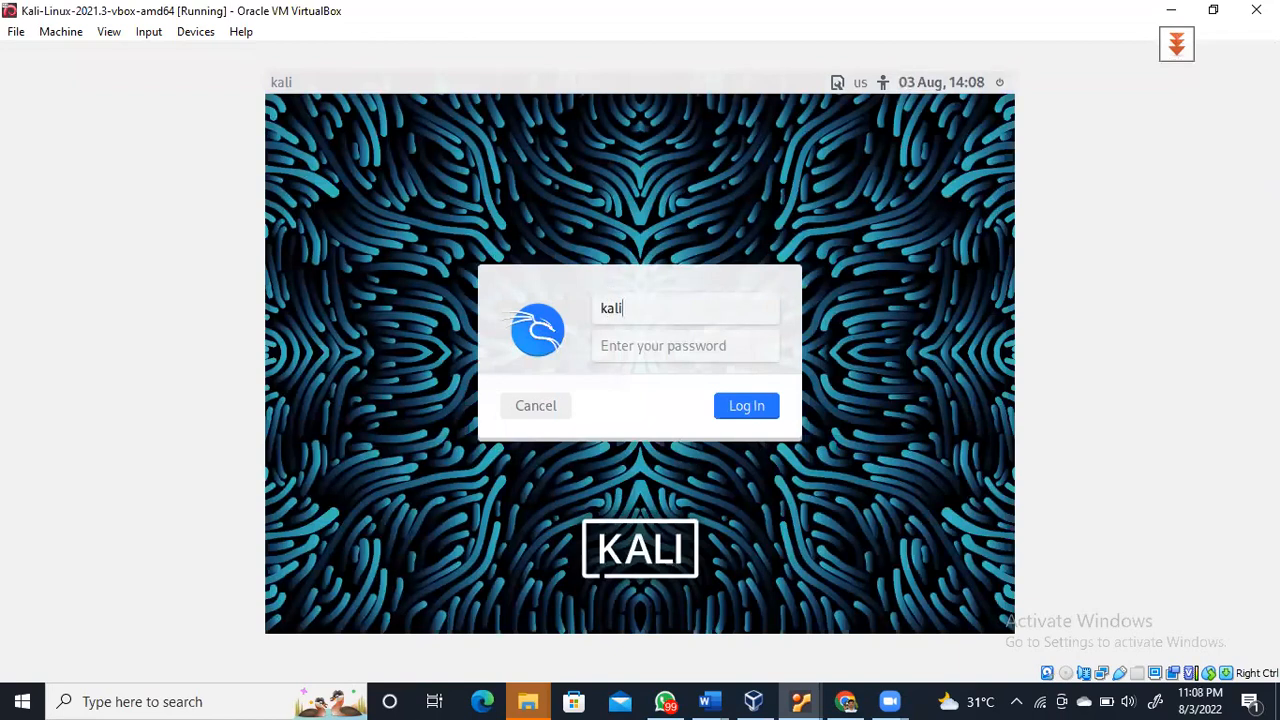
key("Tab")
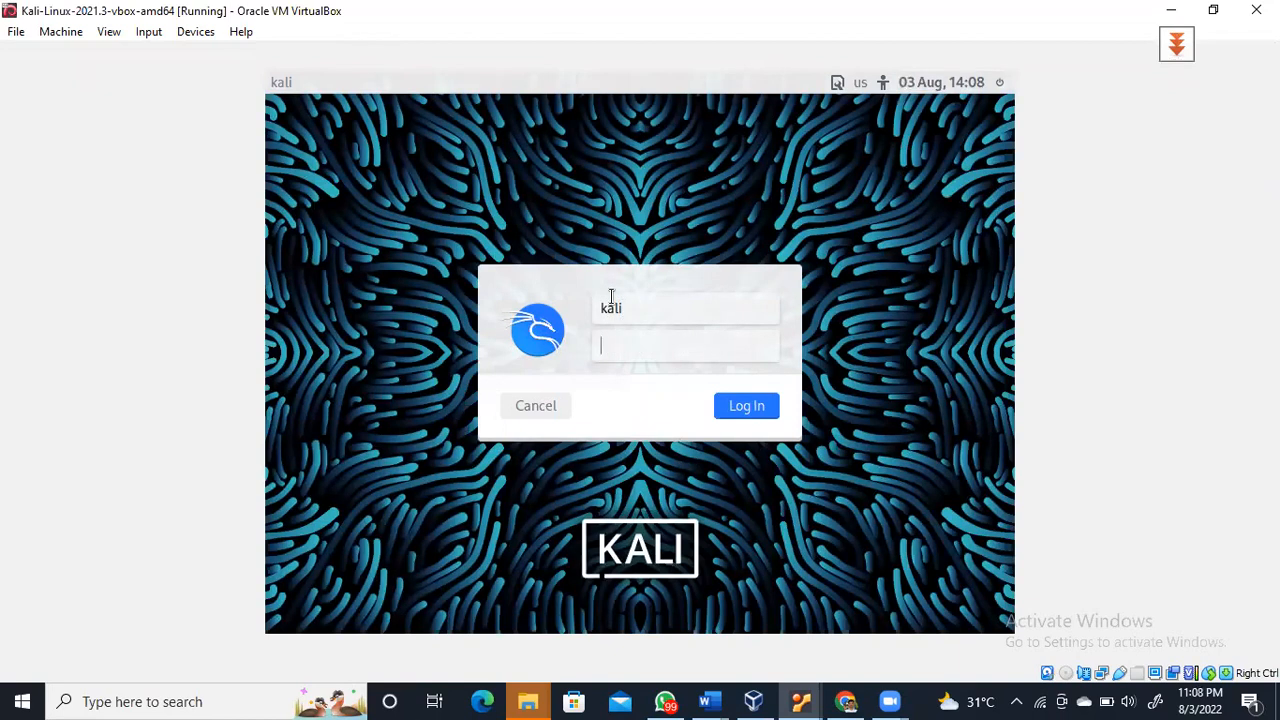
type("kali")
key("Return")
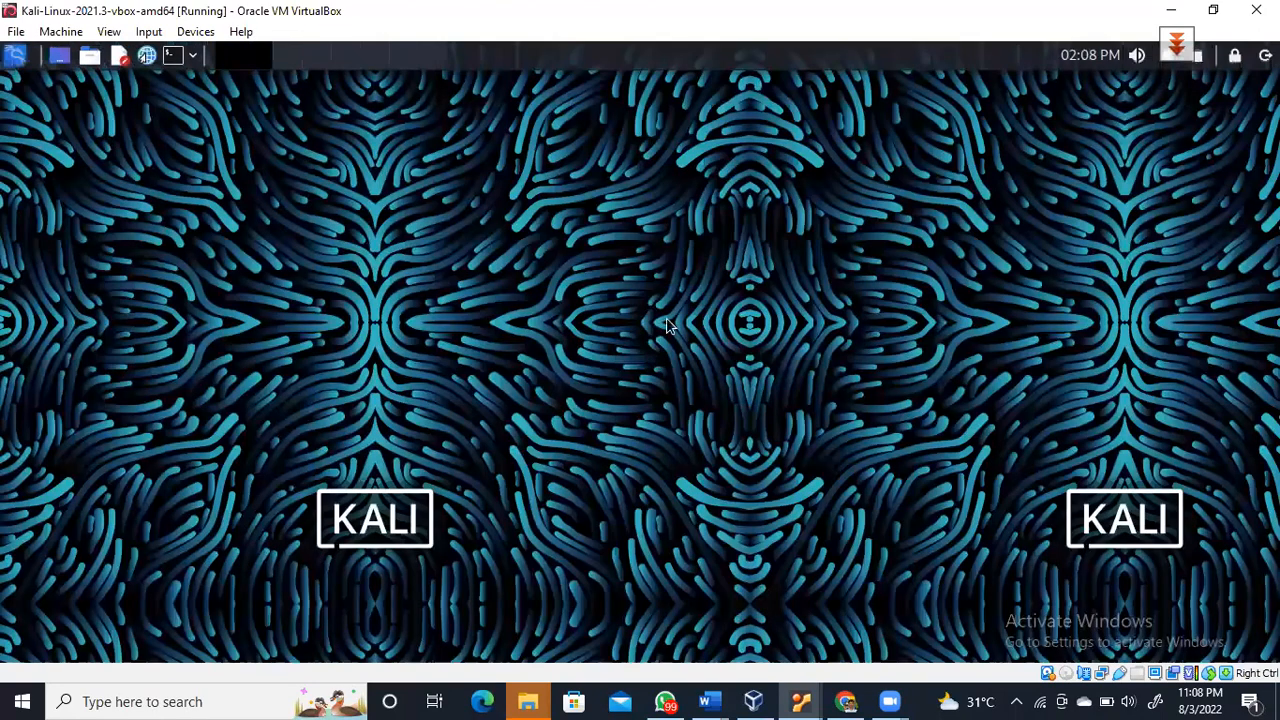
Open a terminal and run netstat -l to list the listening sockets
left_click(172, 57)
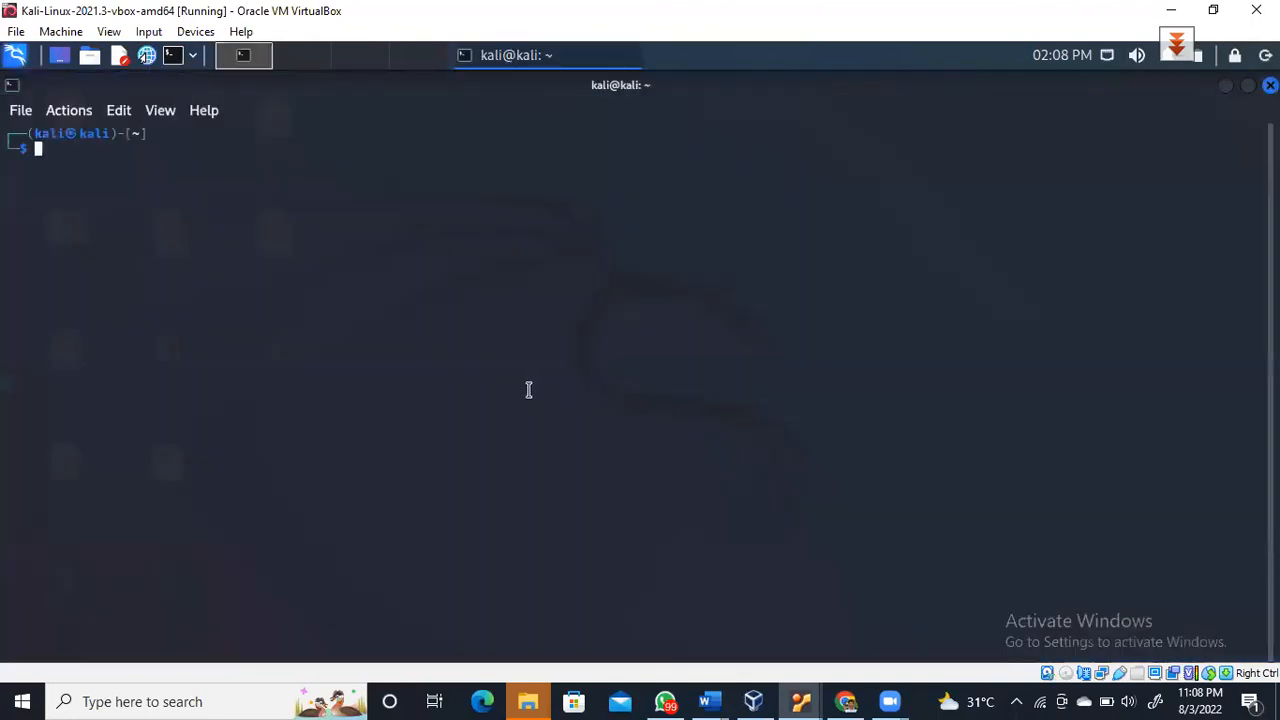
type("netst")
key("BackSpace")
key("Right")
key("Return")
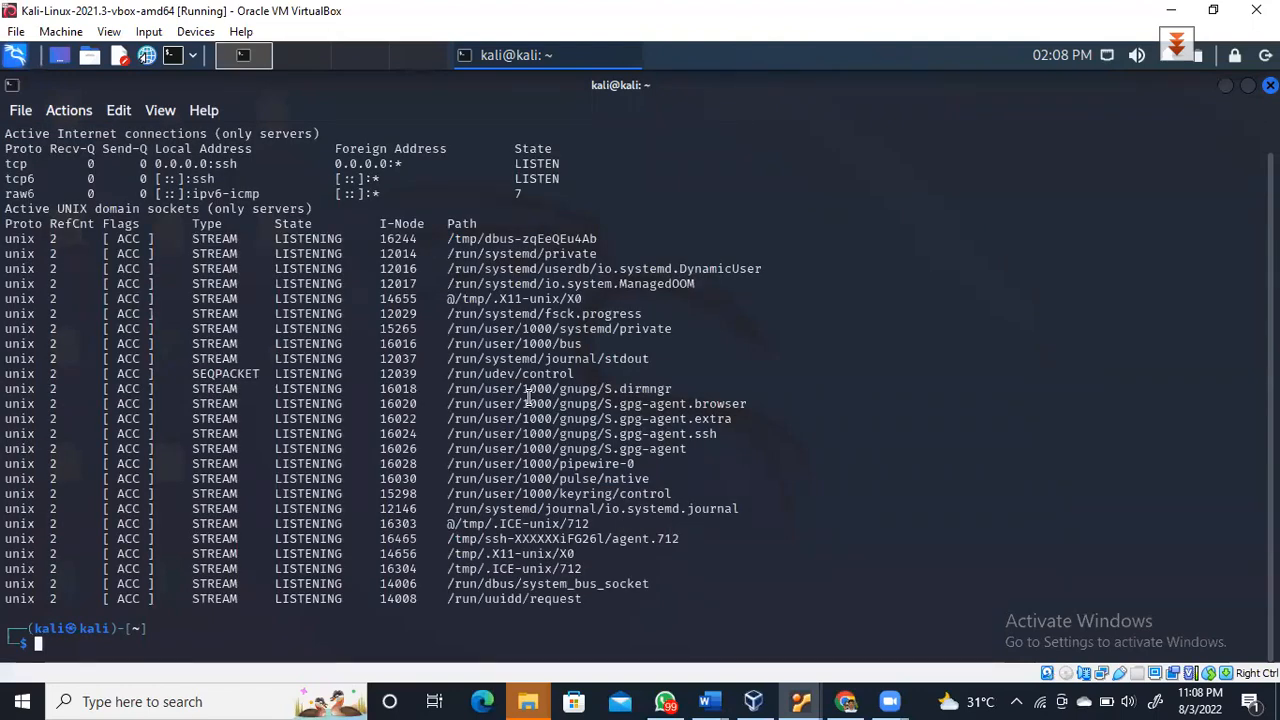
left_click(555, 87)
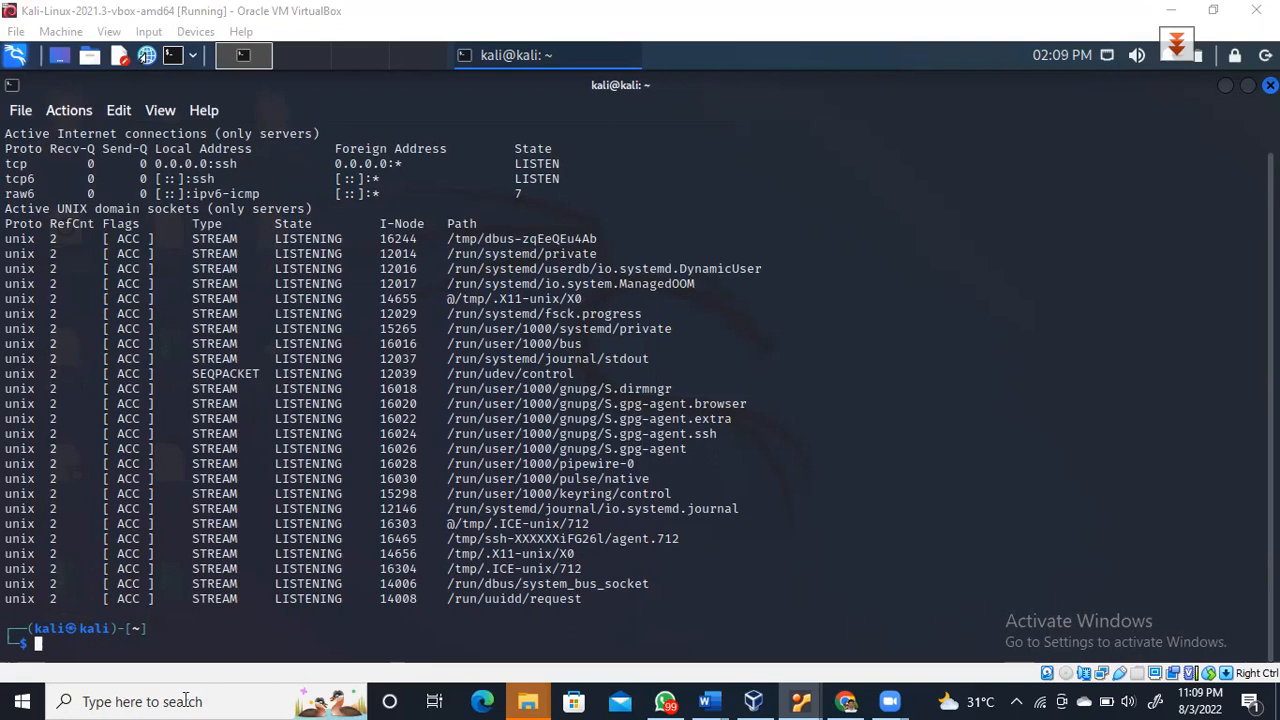
Start nessusd.service with /bin/systemctl, authorizing it with the account password
left_click(131, 642)
type("/")
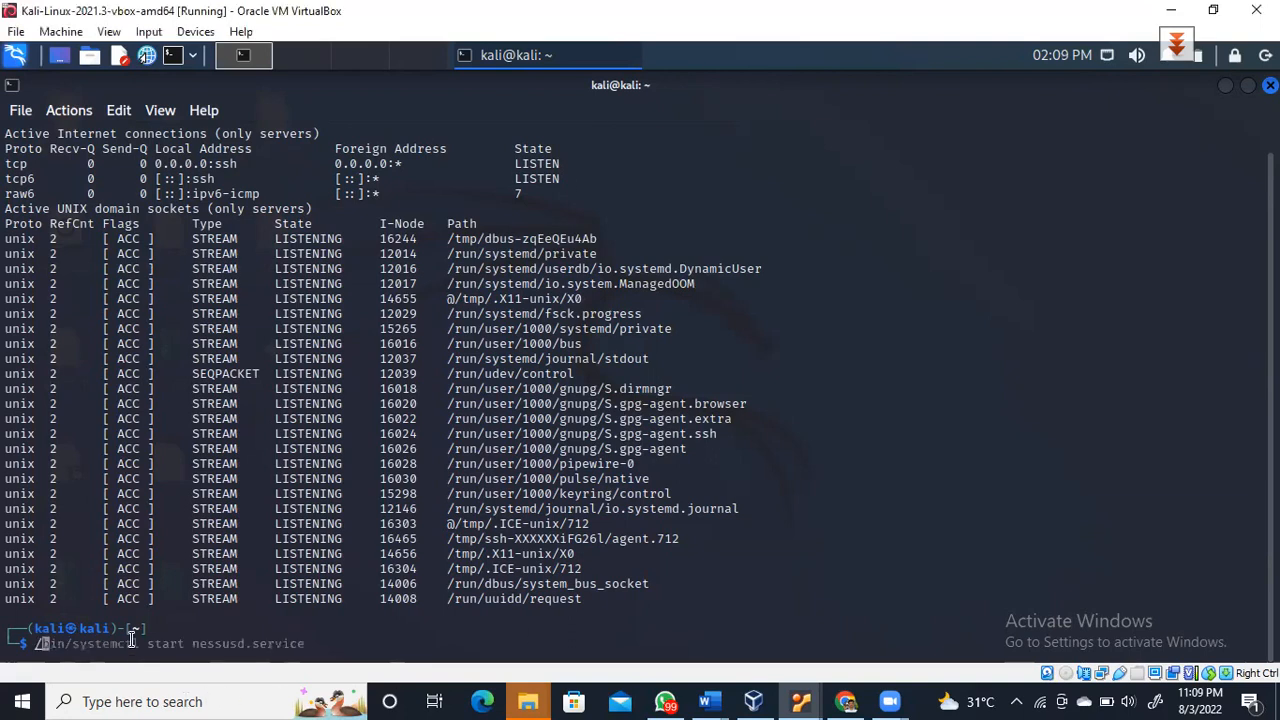
key("Right")
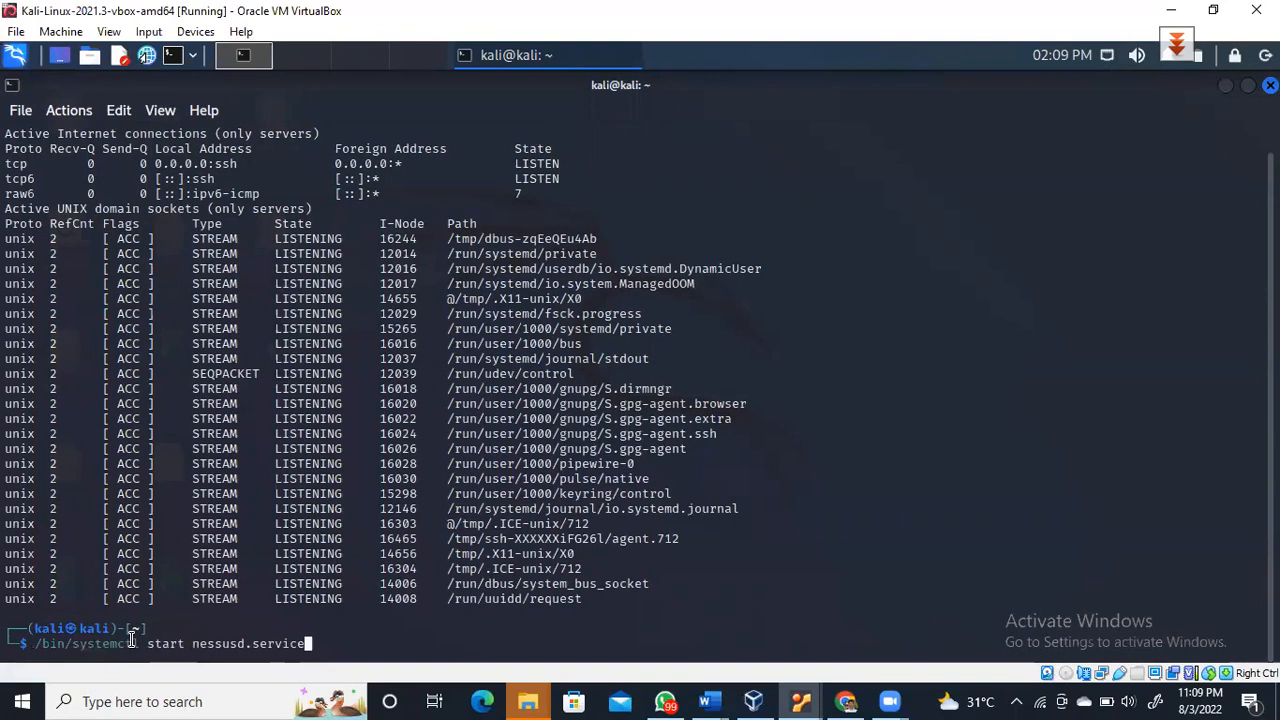
key("Return")
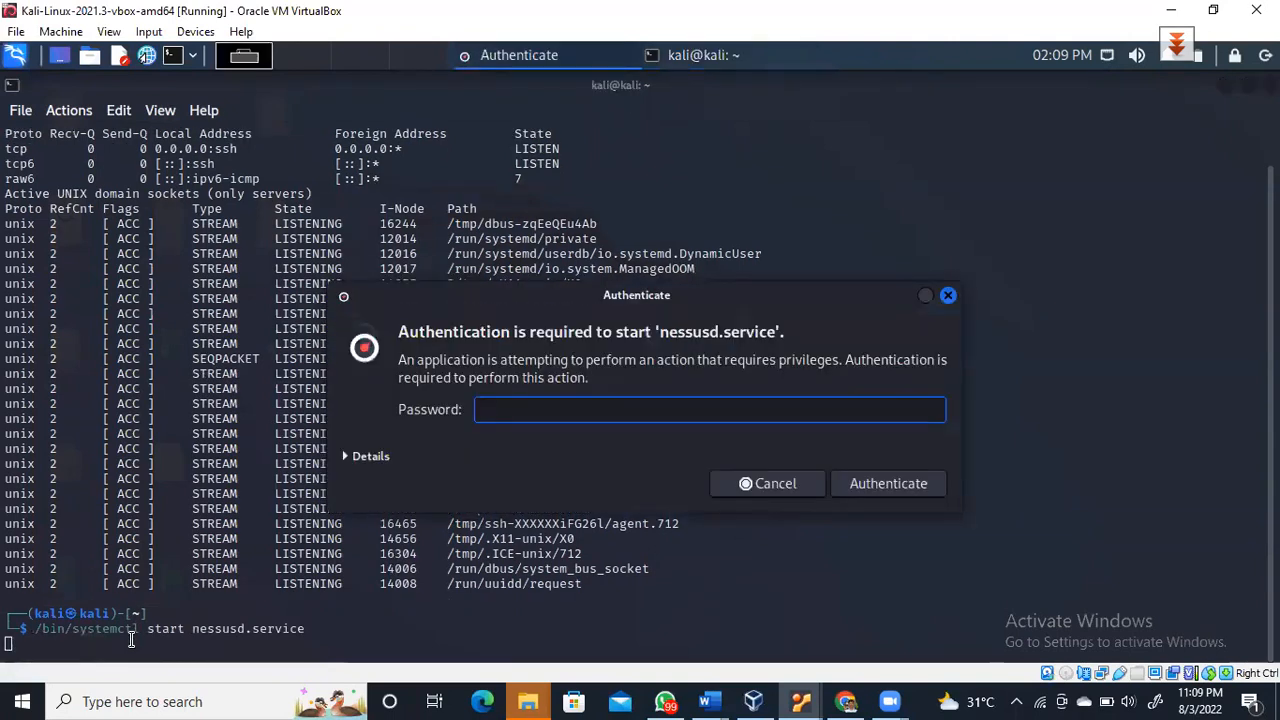
type("kali")
key("Return")
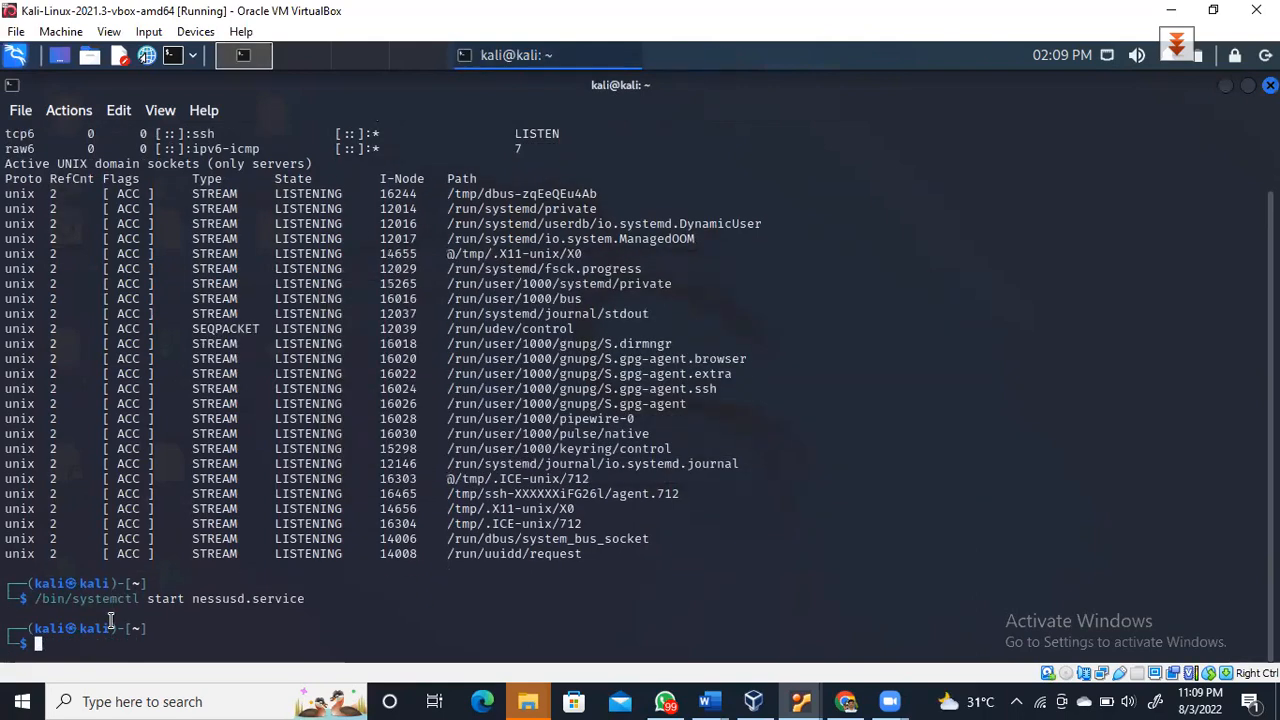
Rerun netstat -l and highlight the port 8834 listening entry
type("net")
key("Right")
key("Return")
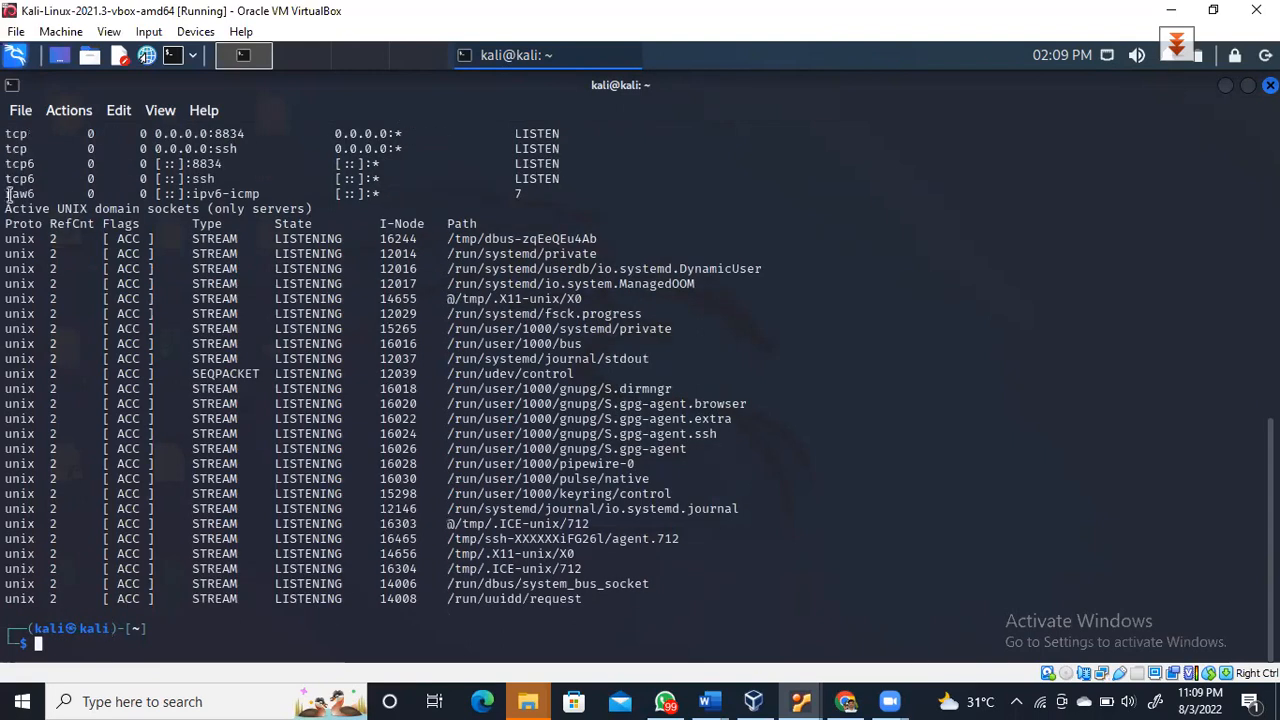
left_click_drag(252, 133, 28, 133)
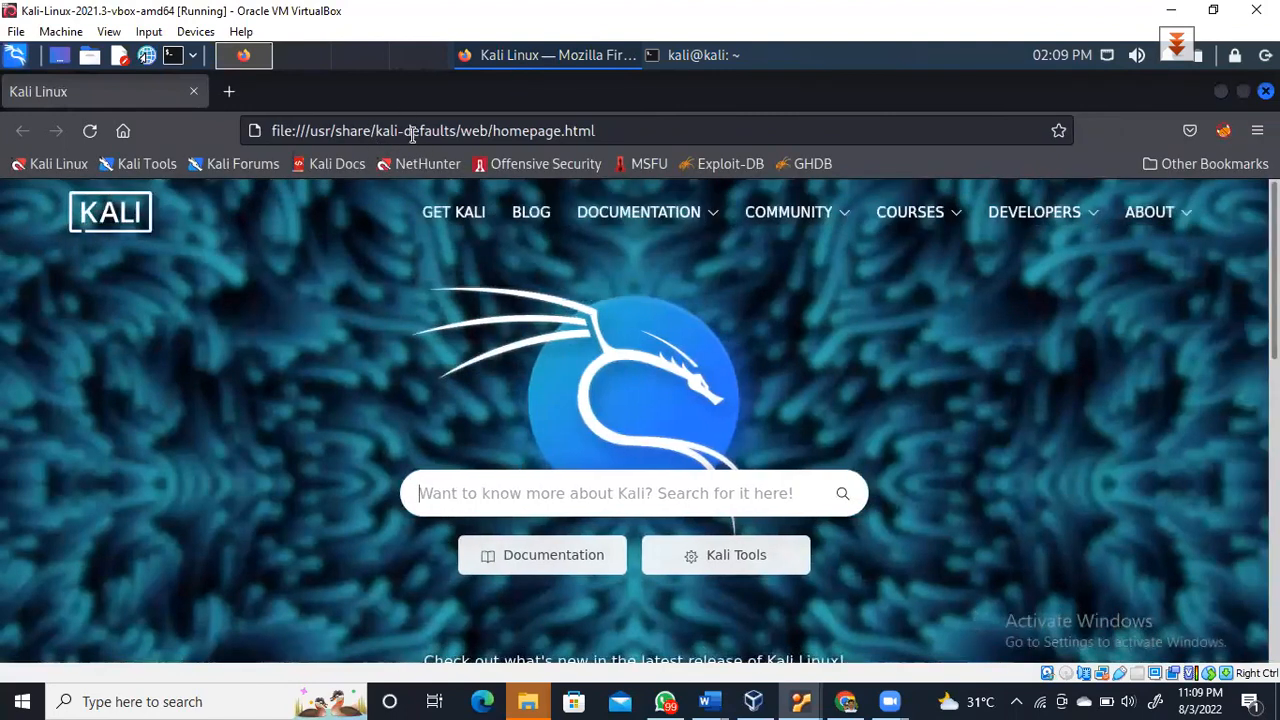
Load 127.0.0.1:8834 in Firefox and sign in to Nessus Essentials
left_click(412, 131)
type("1")
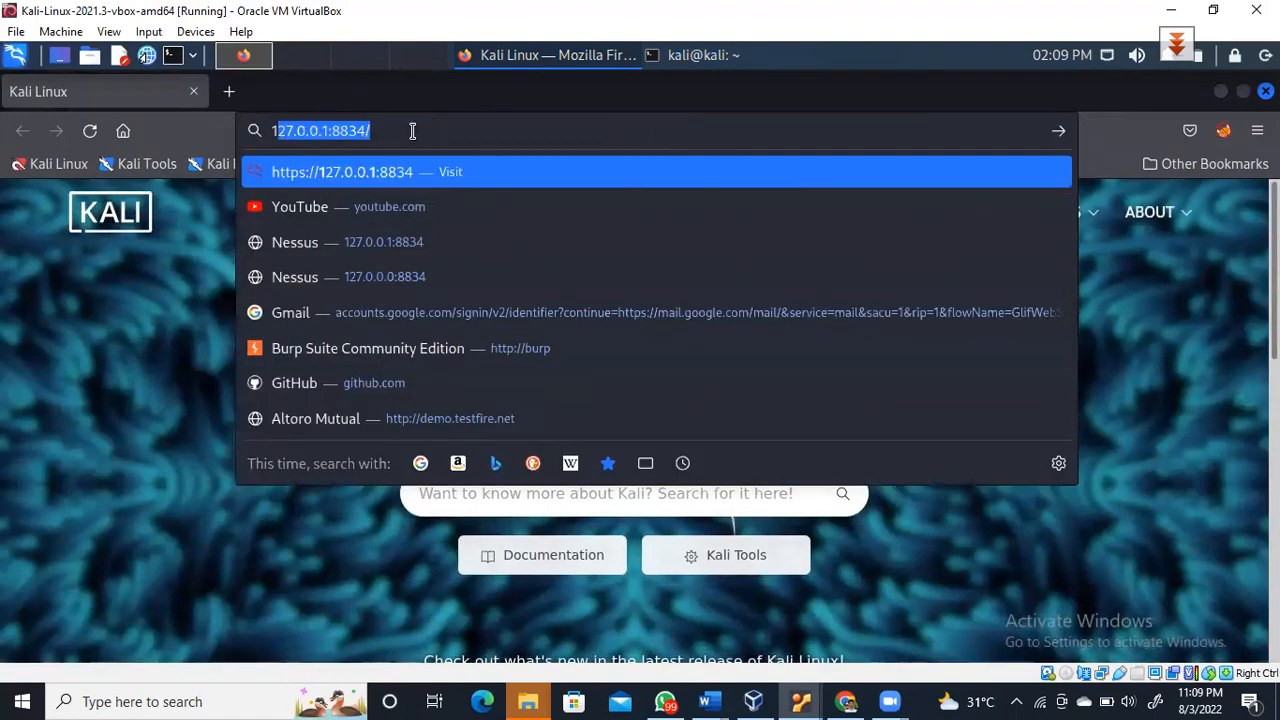
type("27.0.0.1:8834/")
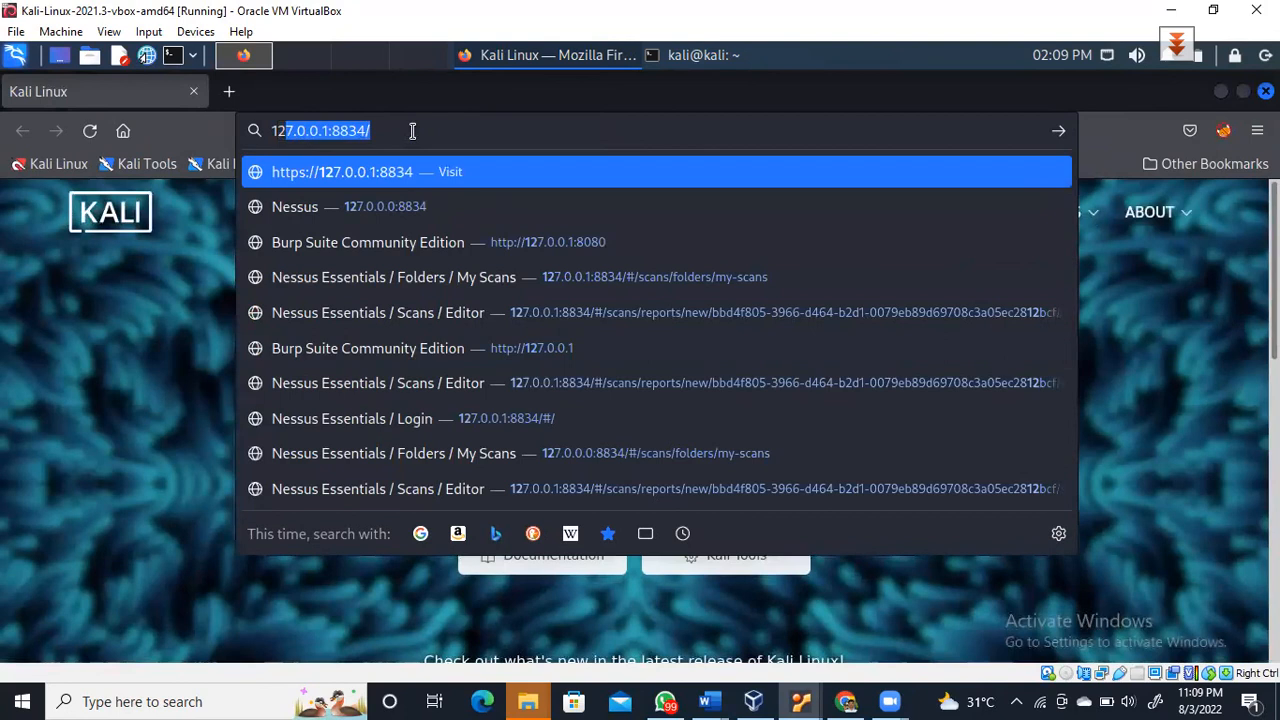
key("Right")
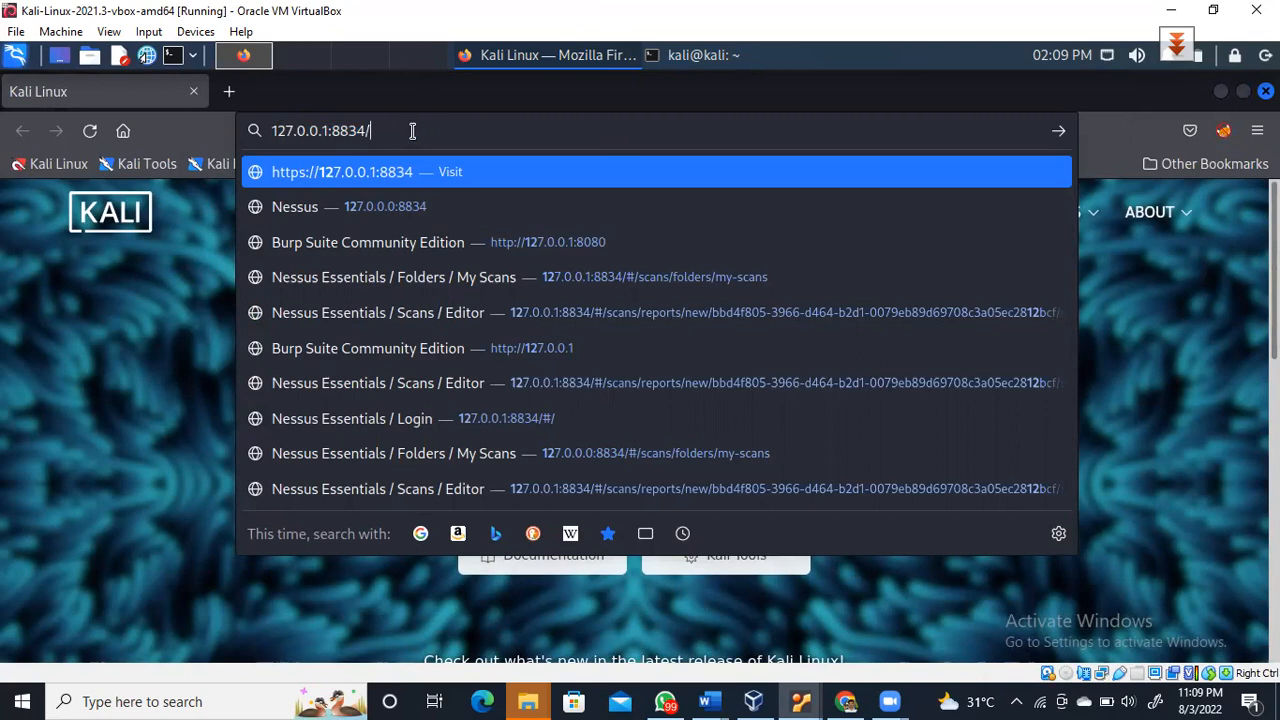
key("Return")
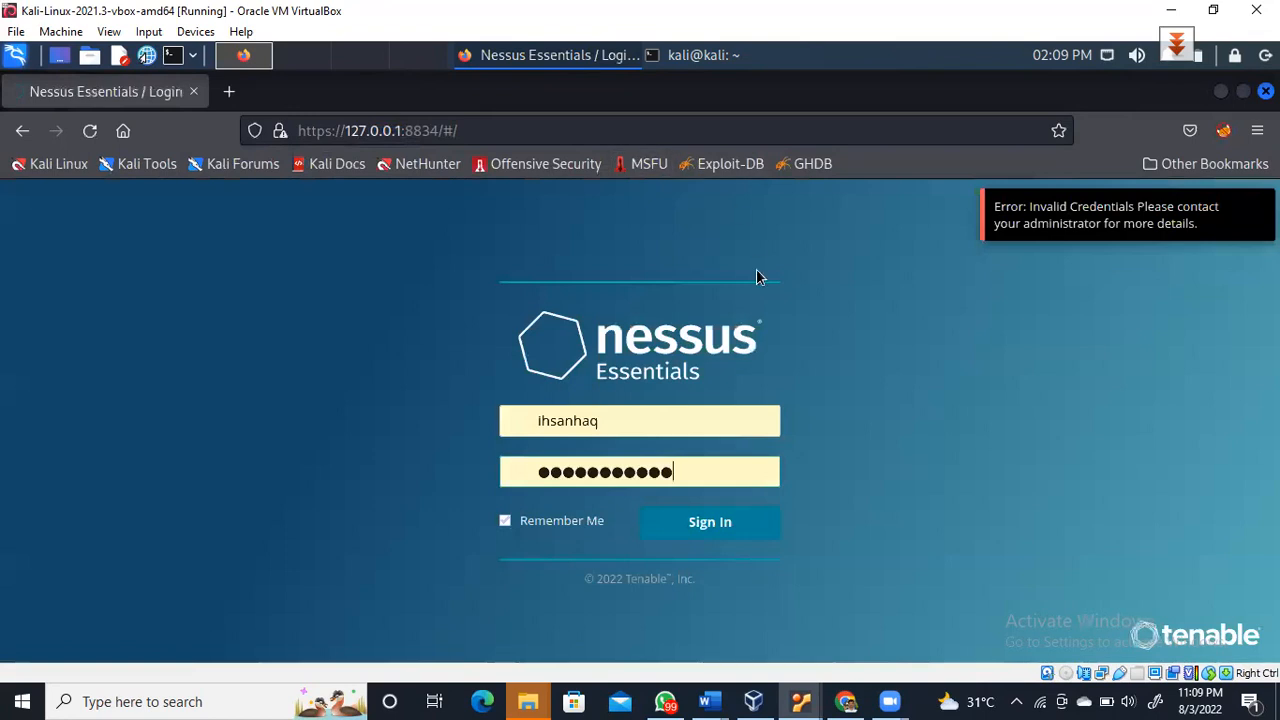
left_click(711, 533)
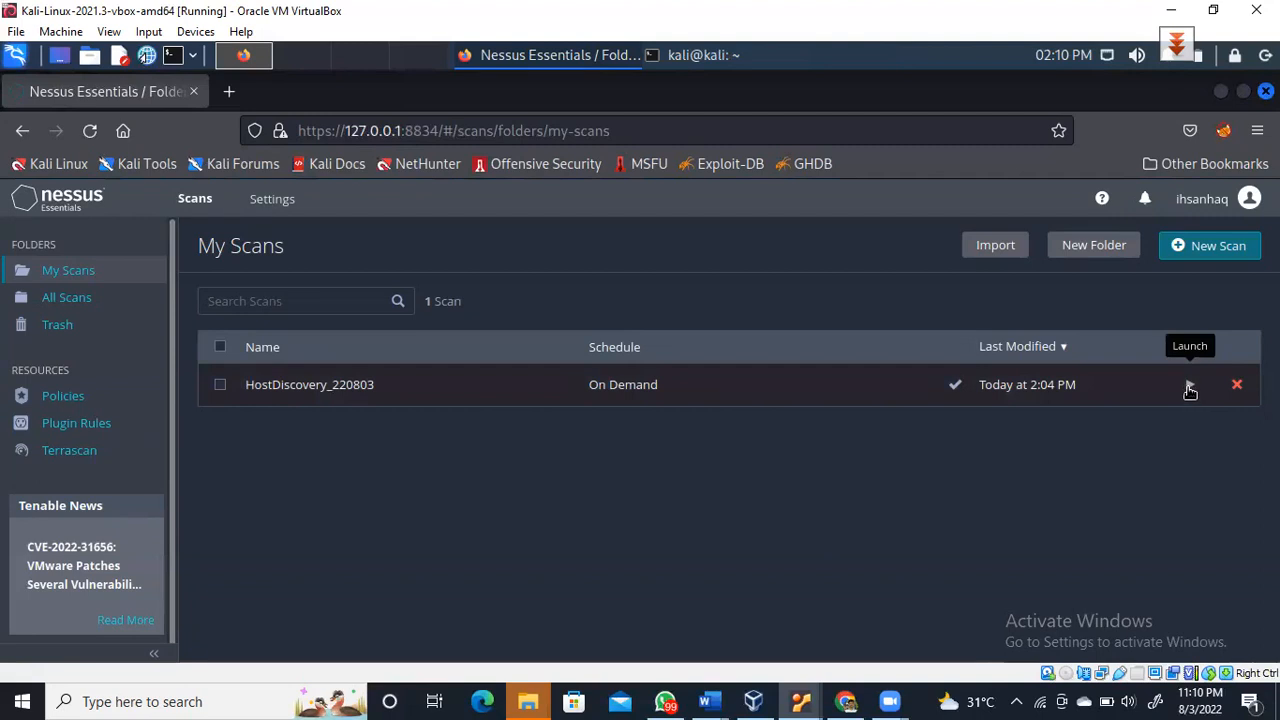
Launch HostDiscovery_220803 and open its results, showing 7 hosts and 2 vulnerabilities
left_click(1190, 387)
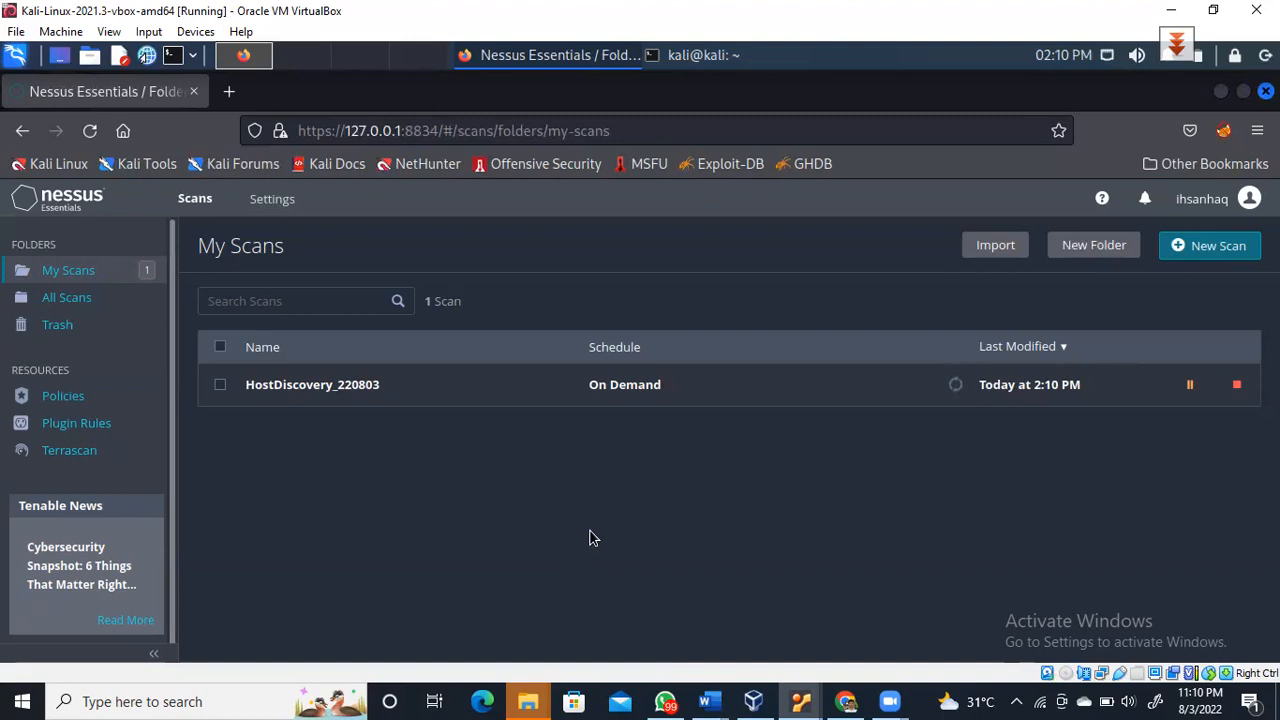
left_click(338, 388)
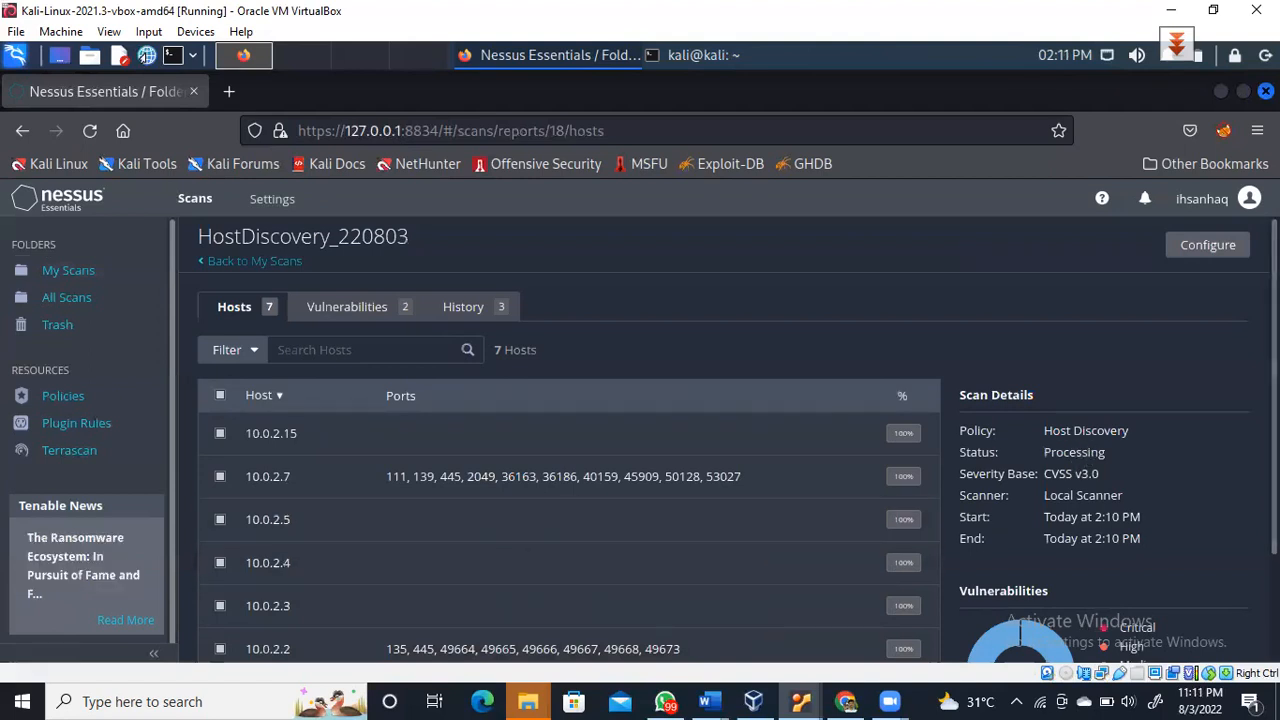
Scroll through the host list and sort it ascending by Host address
scroll(421, 403, "down", 2)
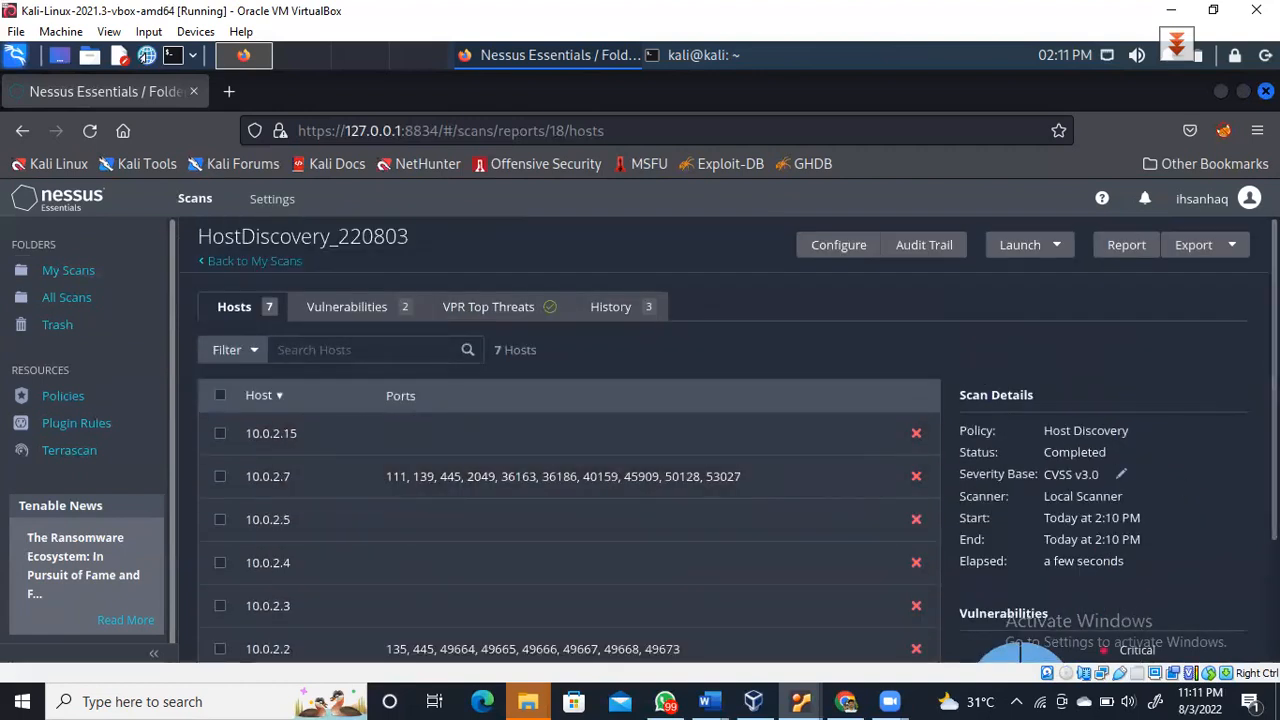
scroll(931, 517, "down", 2)
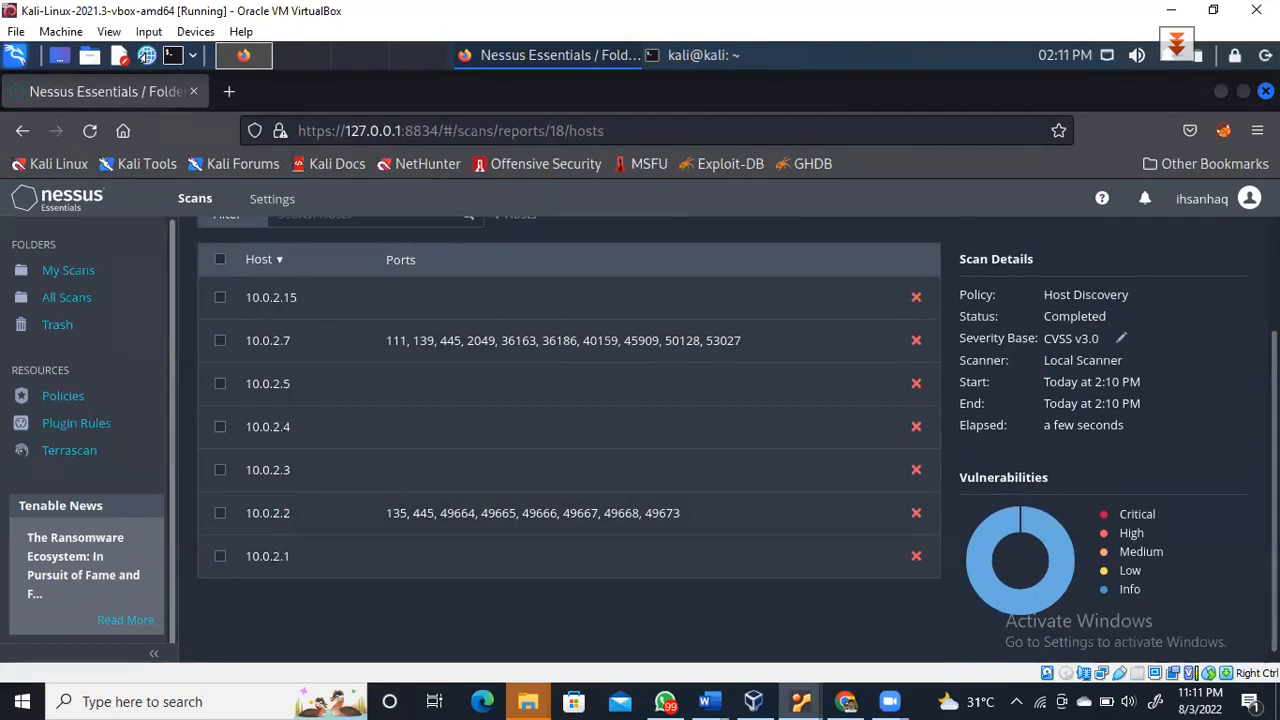
scroll(650, 440, "up", 2)
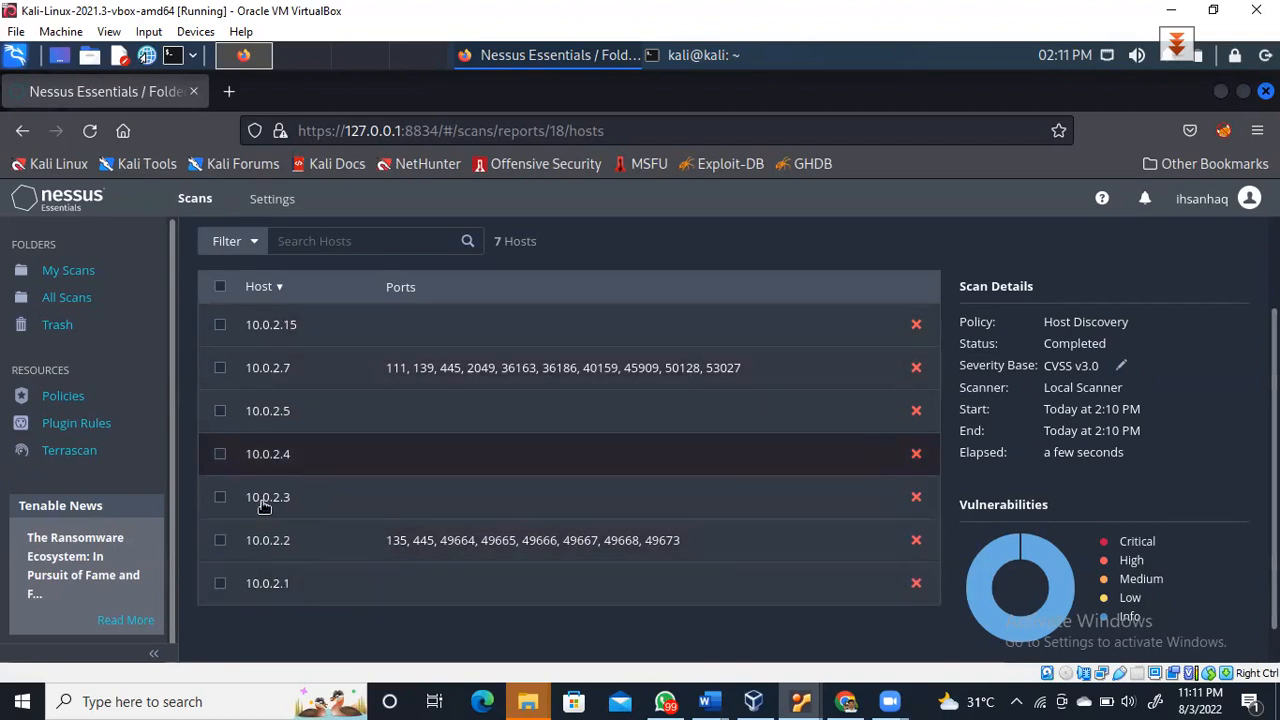
left_click(280, 289)
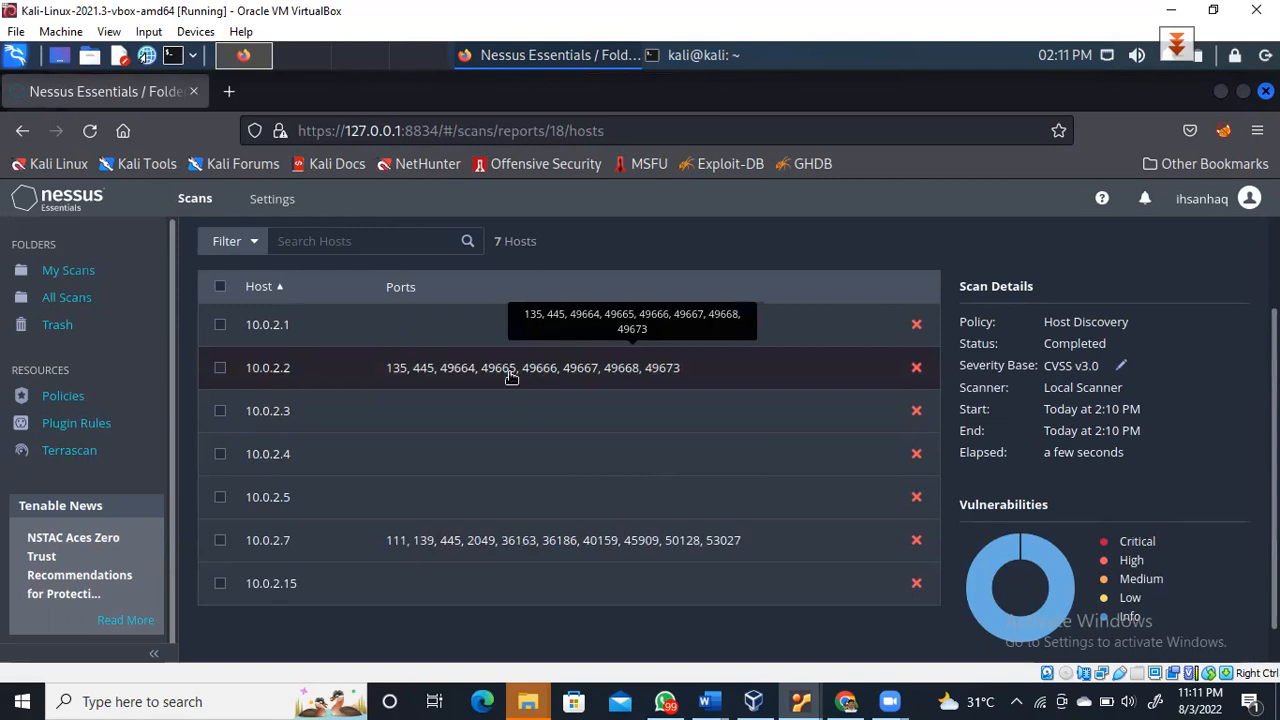
left_click(258, 242)
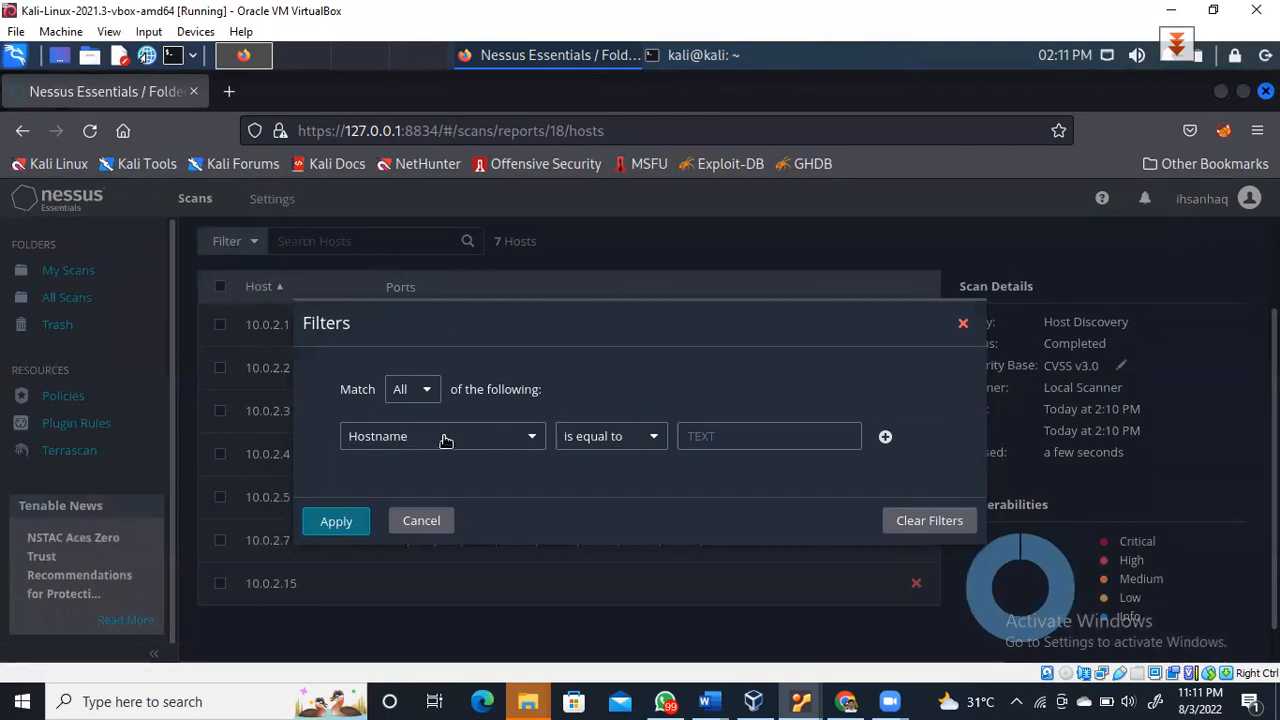
left_click(533, 440)
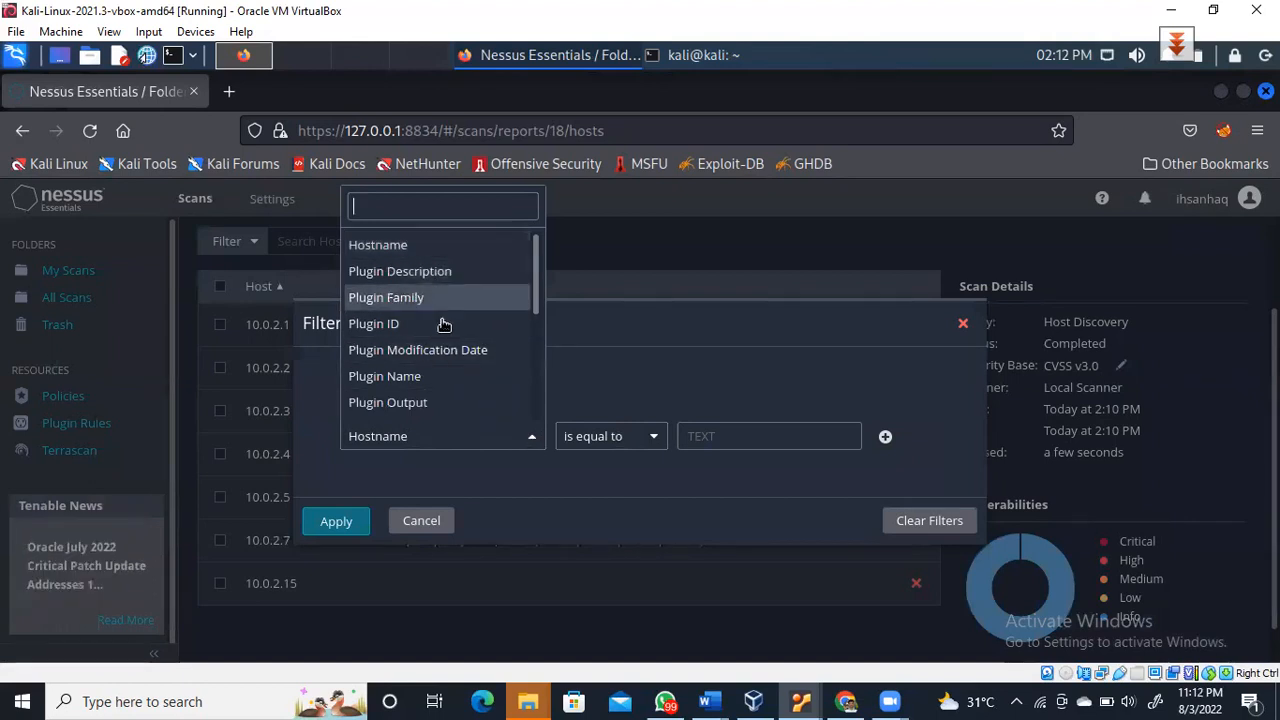
left_click(695, 484)
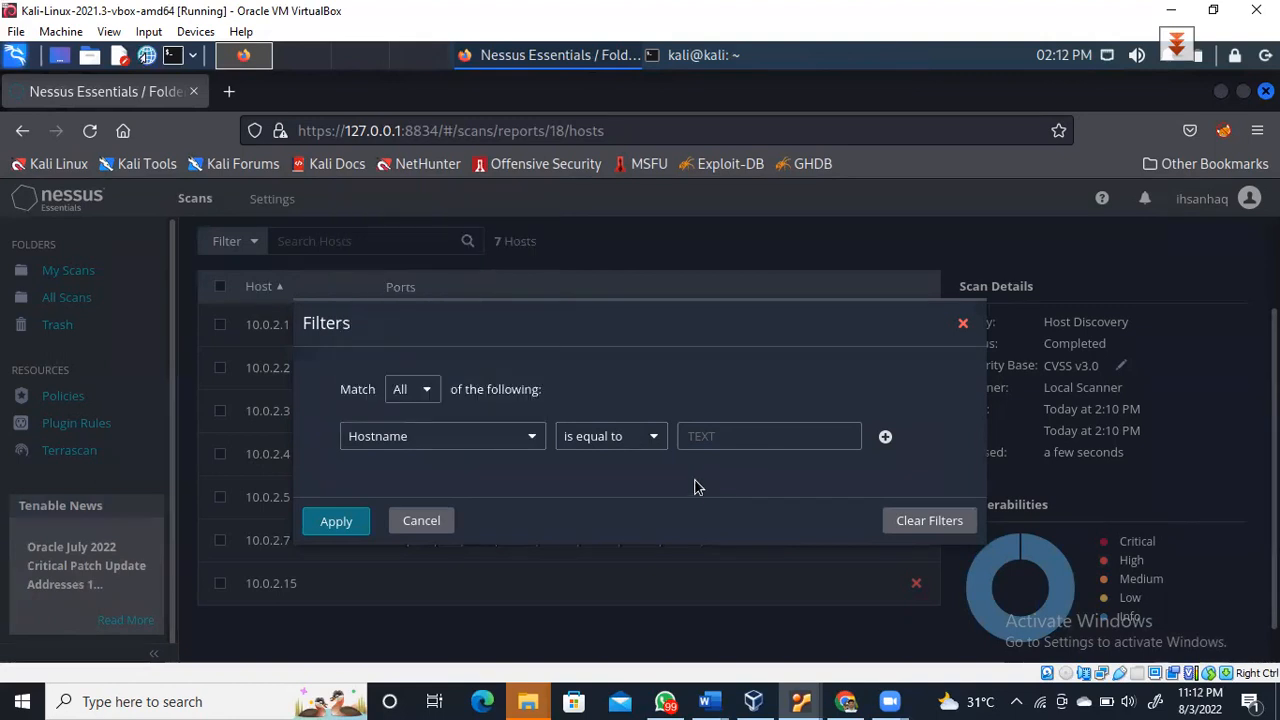
left_click(963, 325)
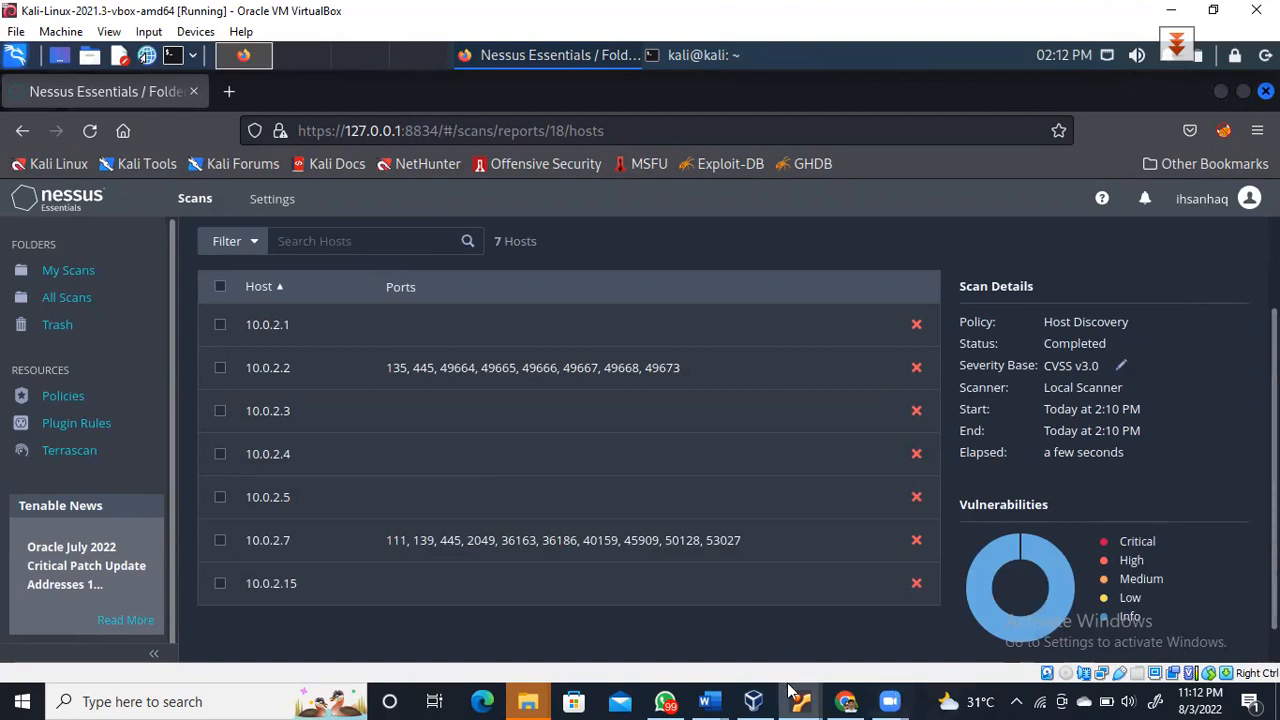
mouse_move(752, 700)
mouse_move(800, 700)
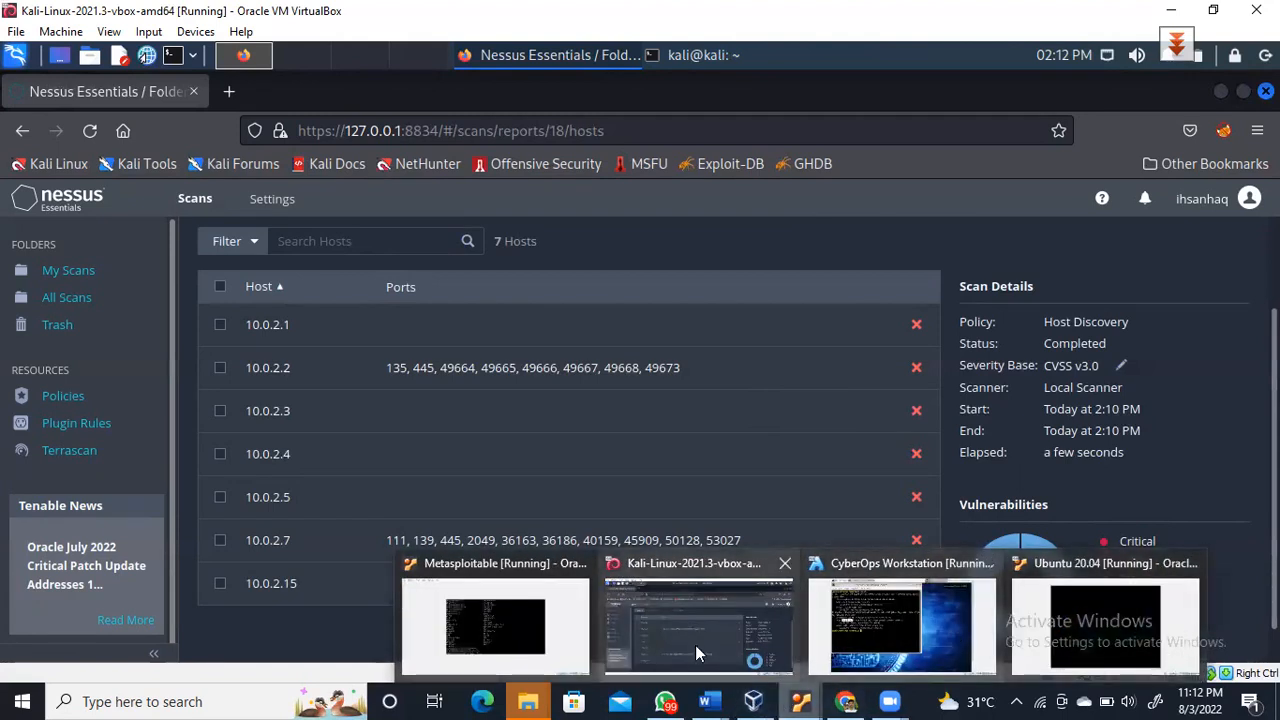
left_click(681, 640)
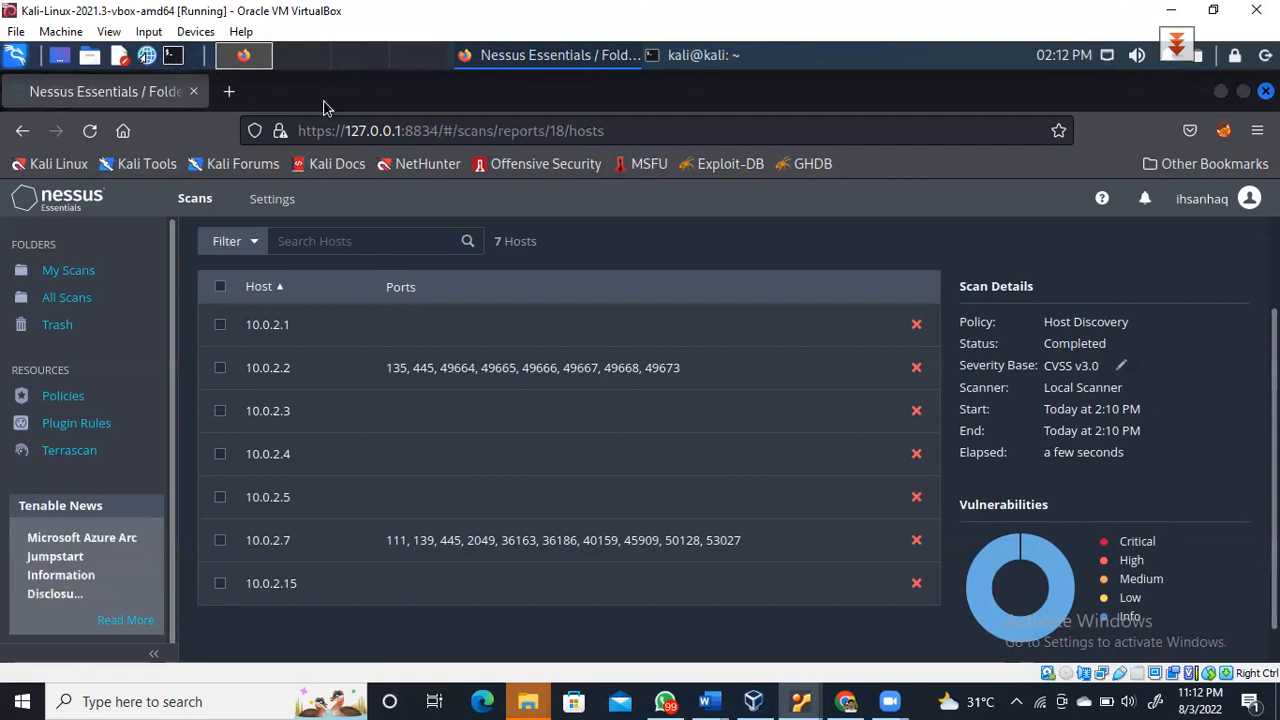
Ping 10.0.2.7 and then 10.0.2.4, confirming 0% packet loss for both
left_click(713, 60)
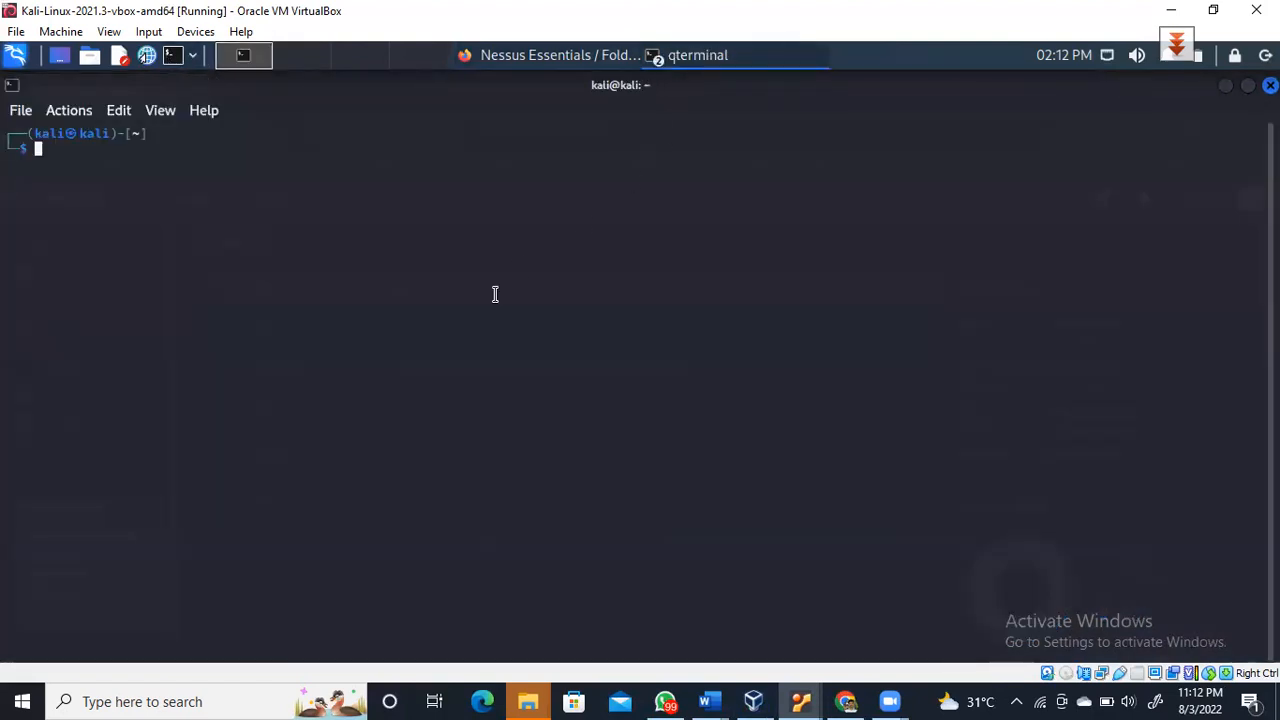
type("ping")
key("Right")
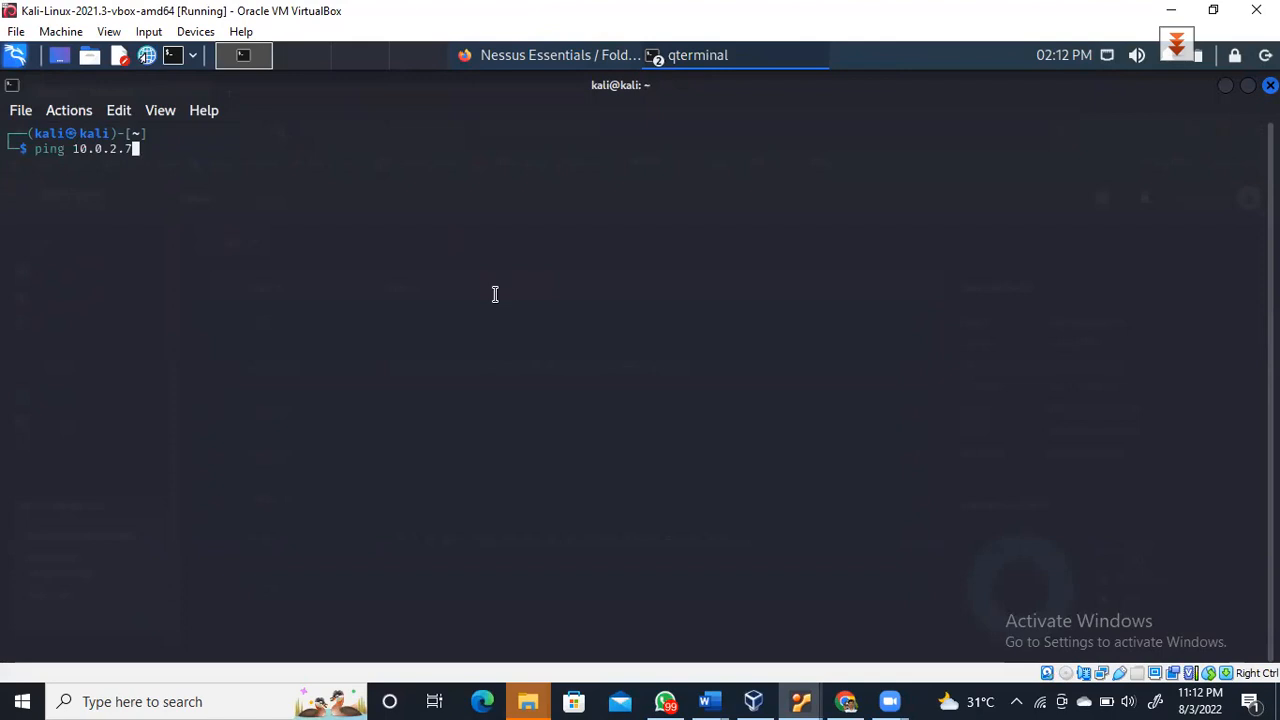
key("Return")
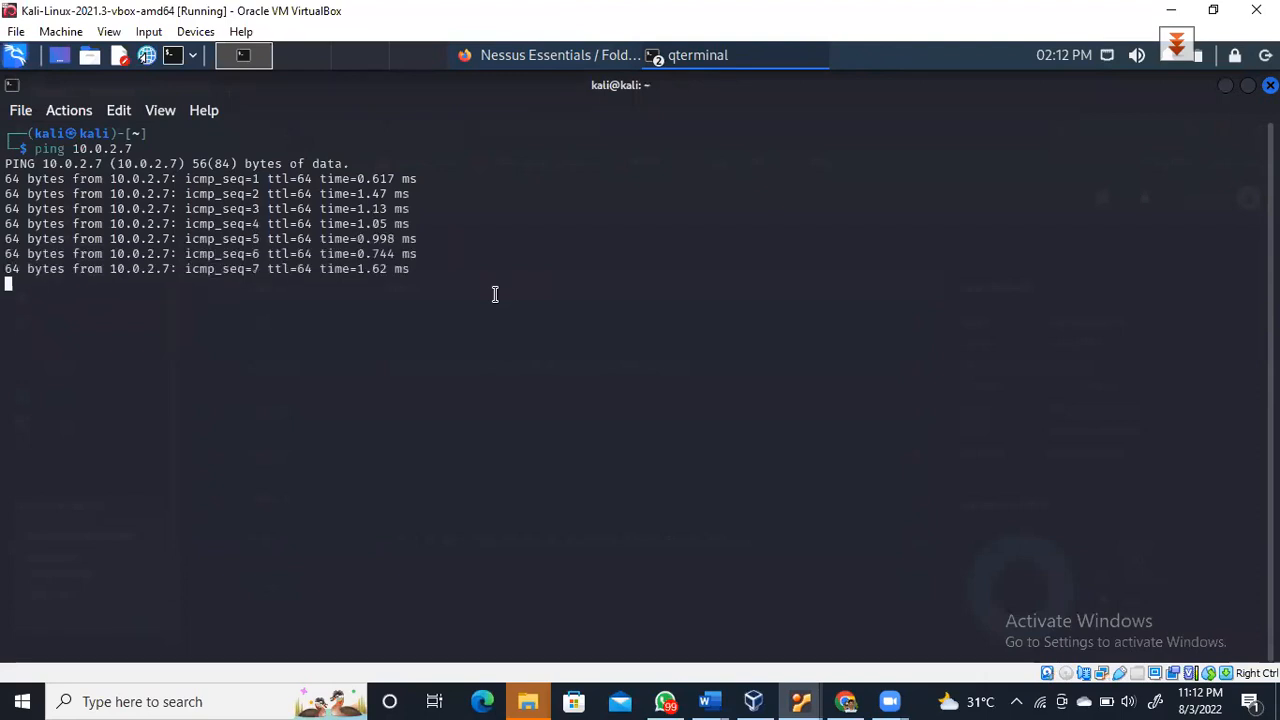
key("ctrl+c")
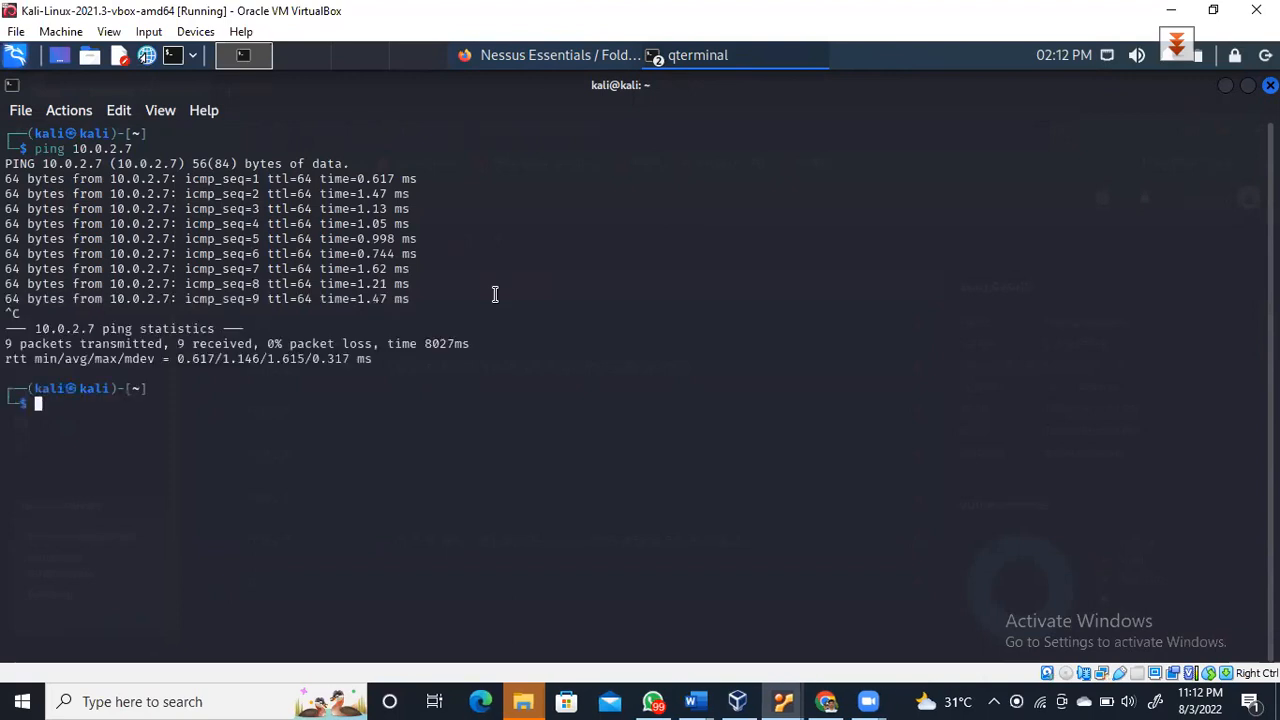
key("Up")
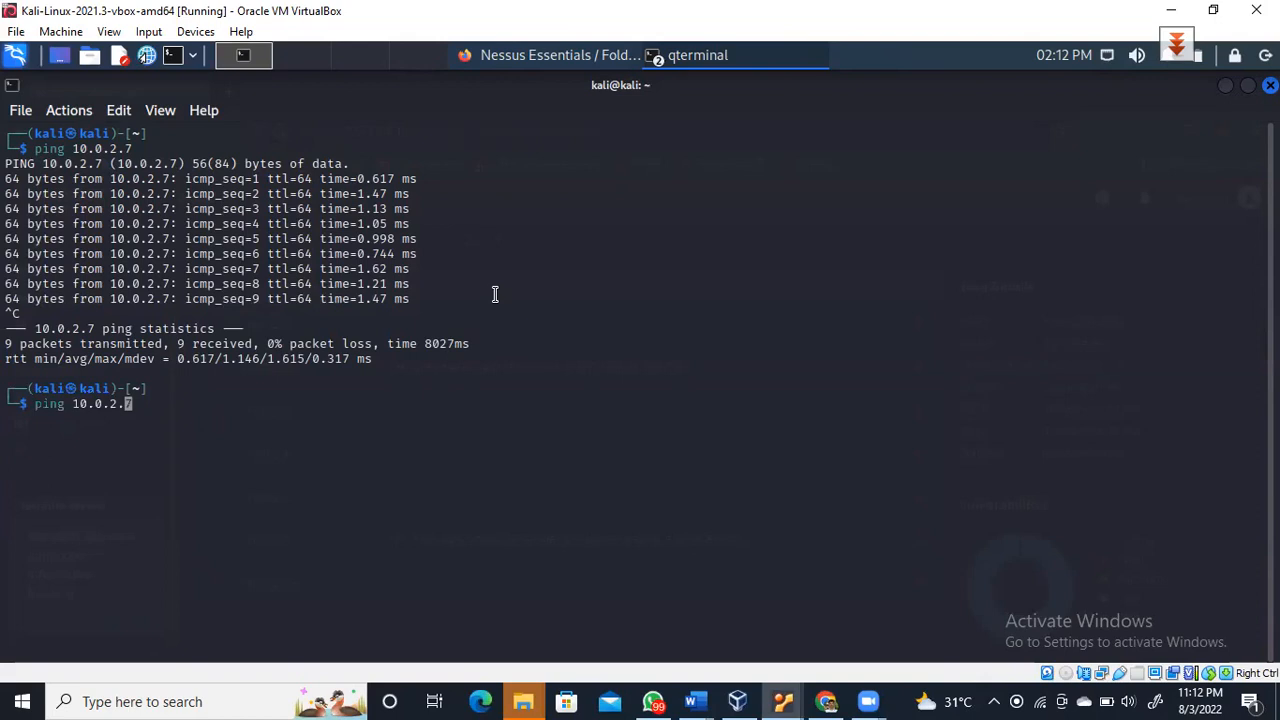
key("BackSpace")
type("4")
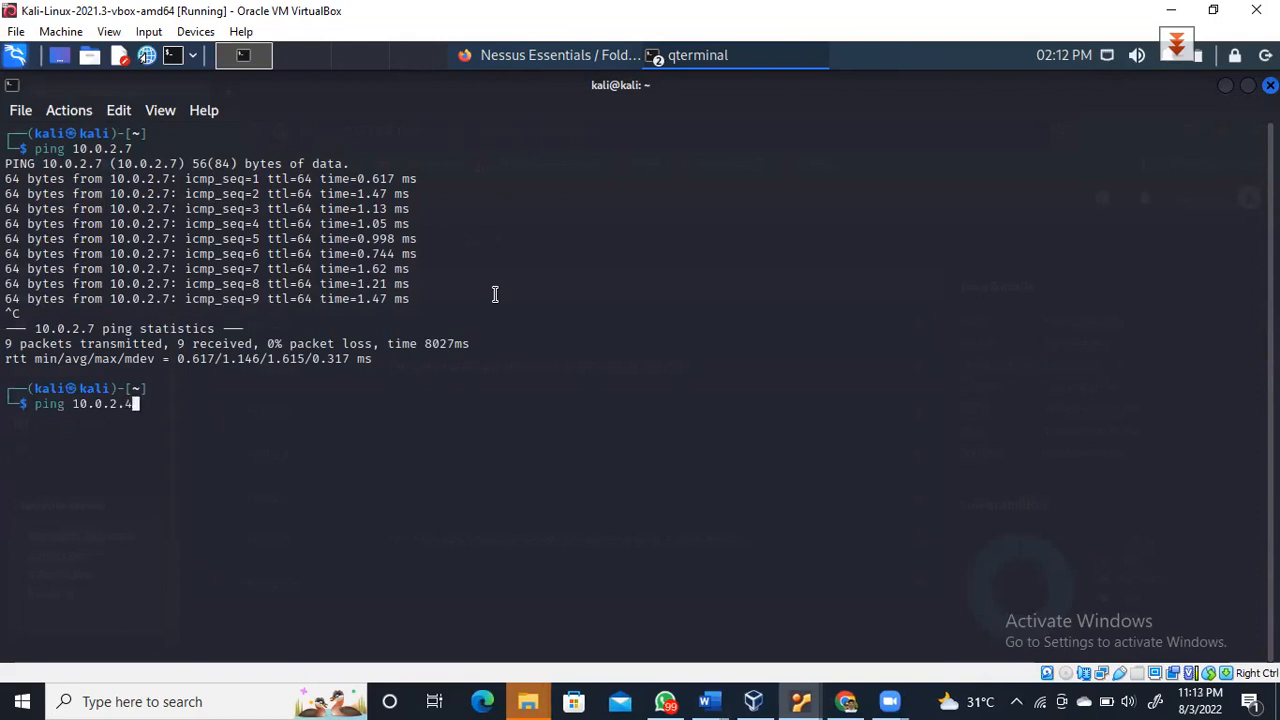
key("Return")
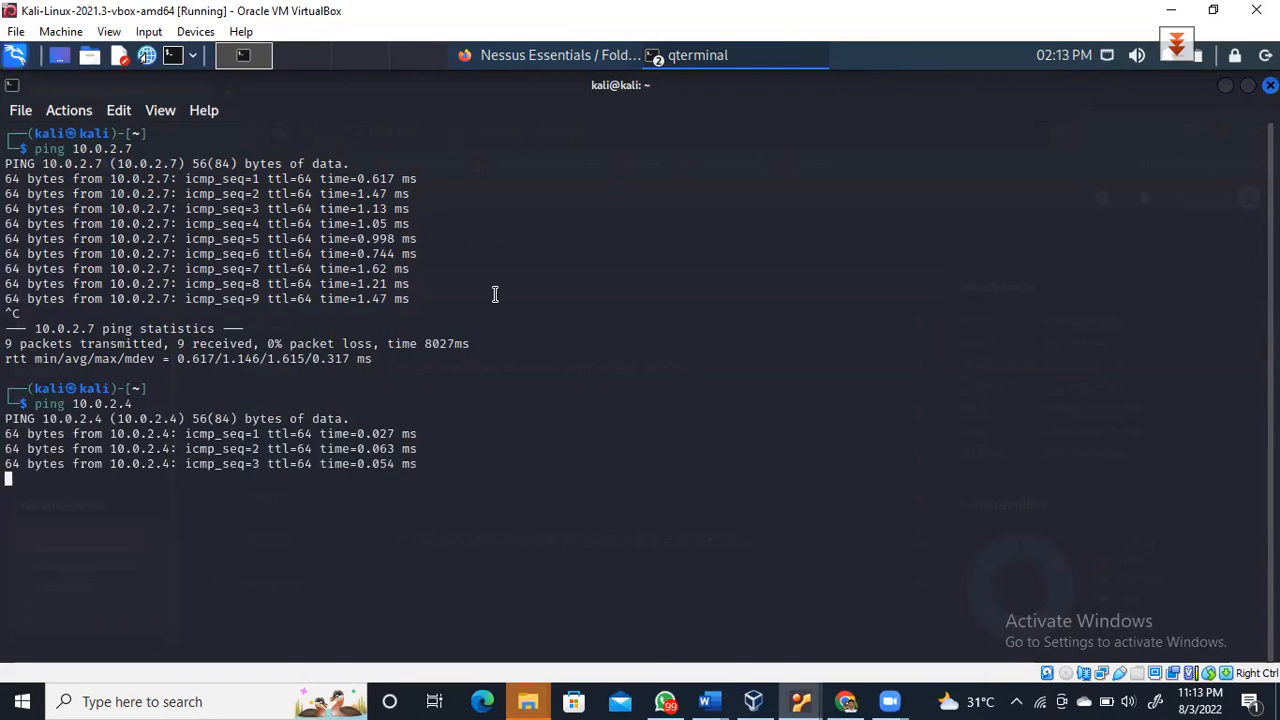
key("ctrl+c")
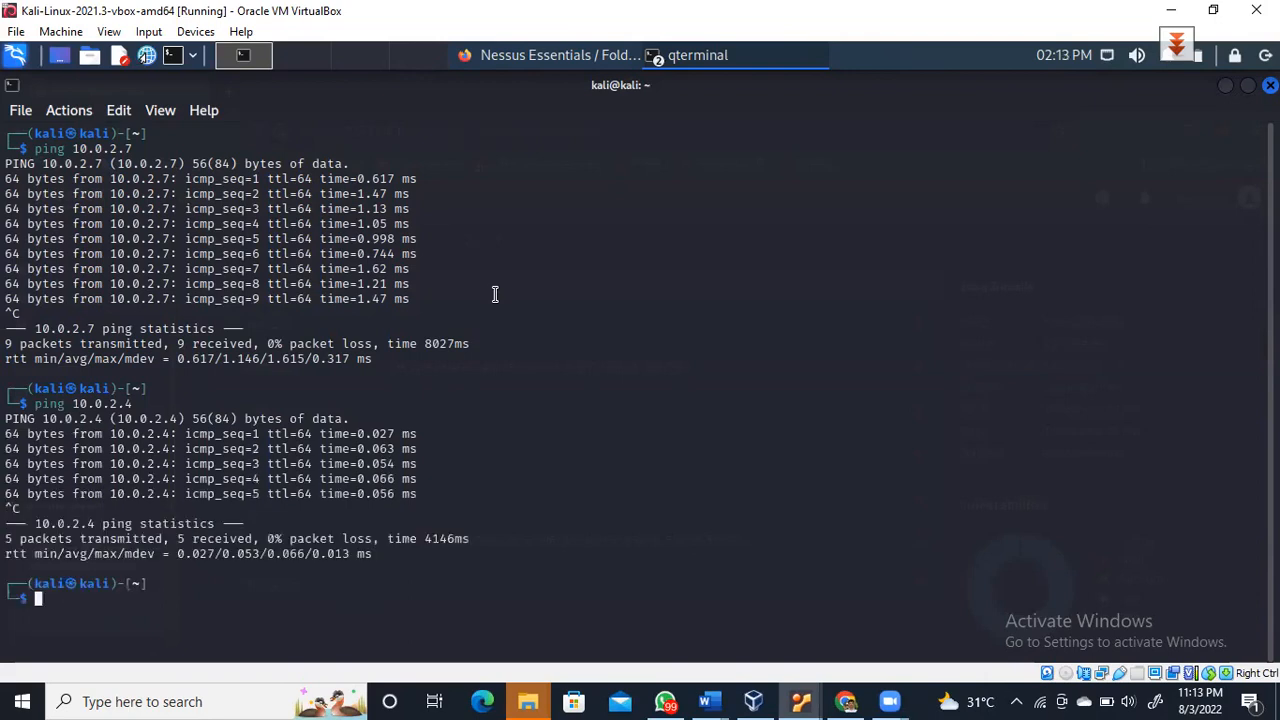
Ping 10.0.2.5 and confirm every packet is received
key("Up")
key("Left")
key("Delete")
type("5")
key("Return")
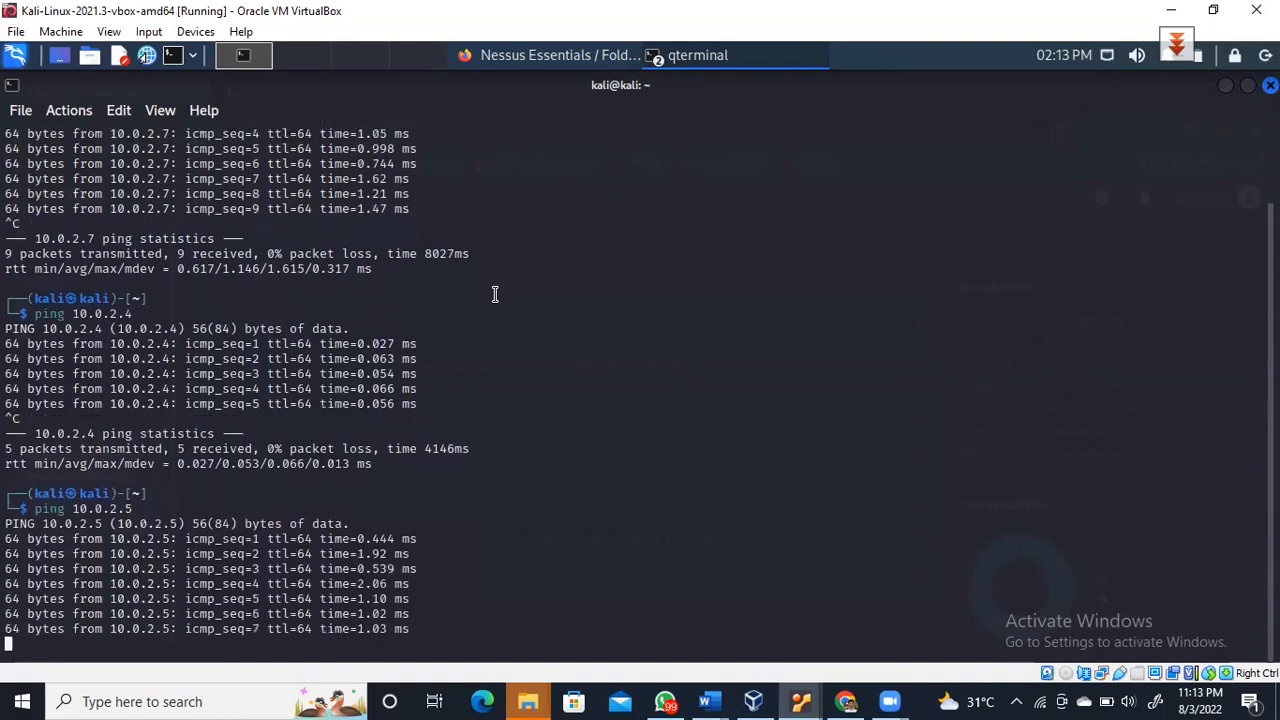
key("ctrl+c")
Ping 10.0.2.15 with 0% loss, then return to the Nessus hosts page in Firefox
key("Up")
key("Left")
type("1")
key("Right")
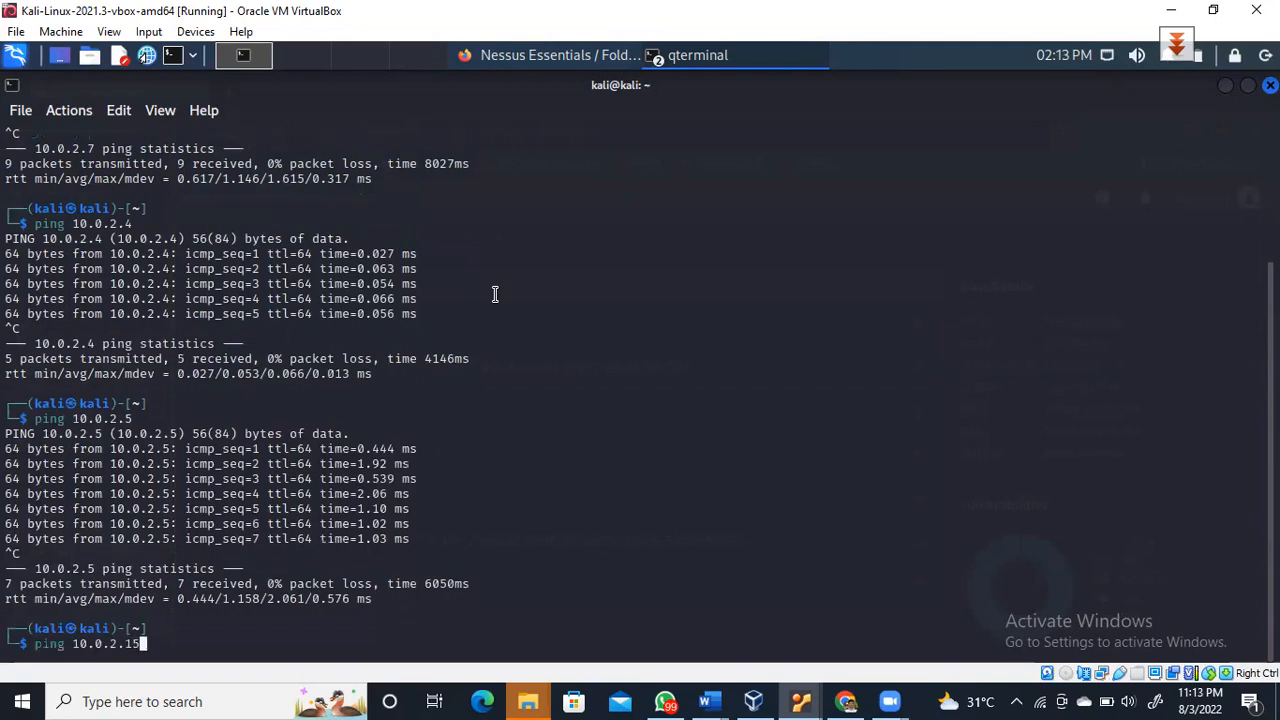
key("Return")
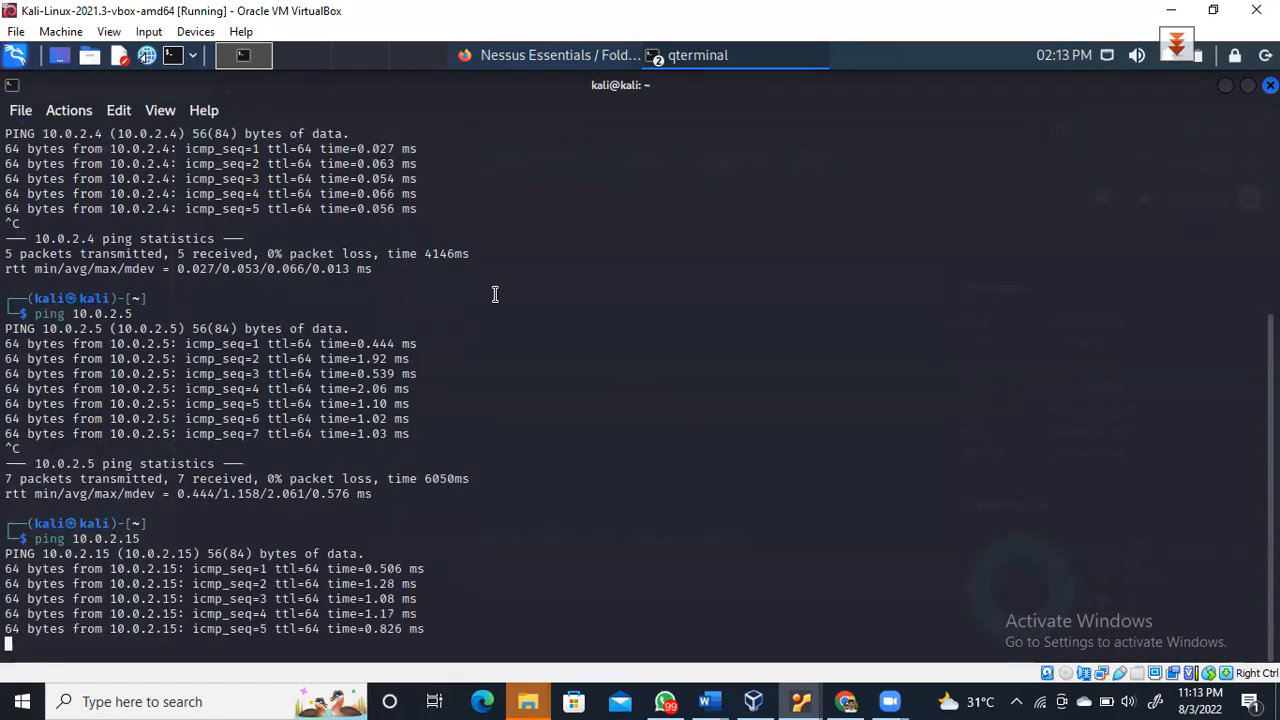
key("ctrl+c")
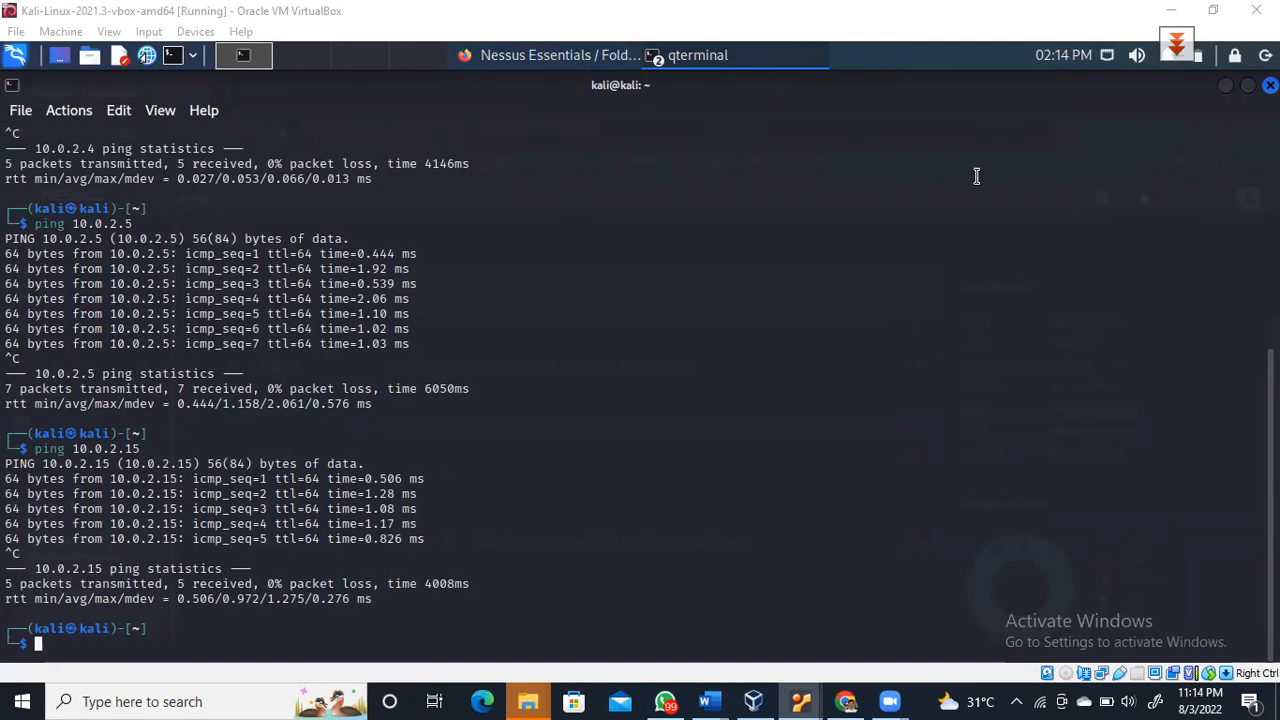
left_click(531, 57)
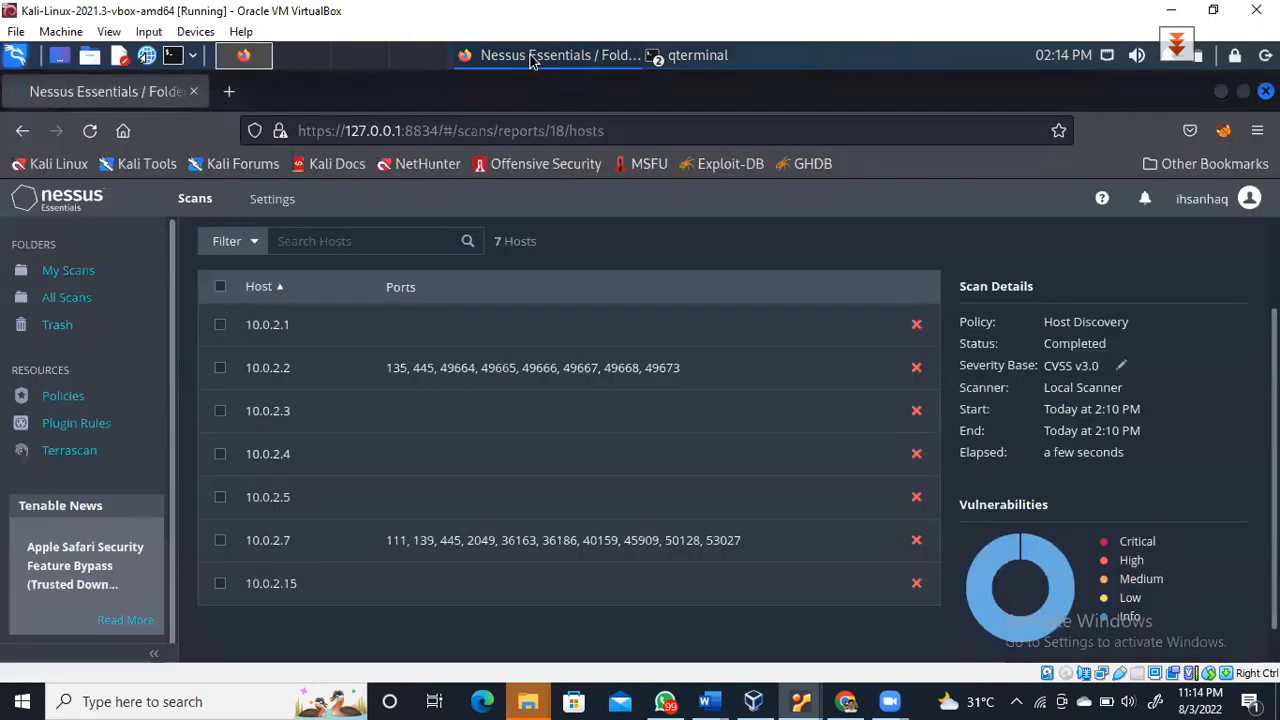
From My Scans, start a new scan based on the Host Discovery template
left_click(80, 276)
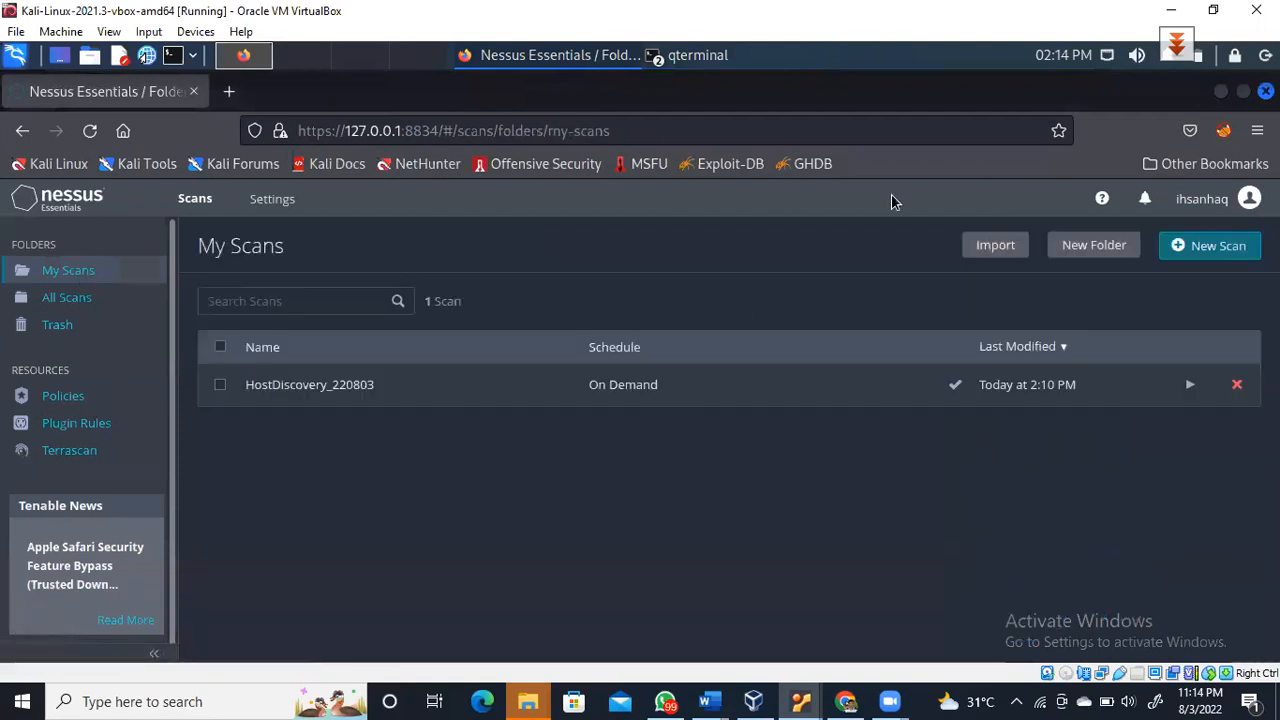
left_click(1216, 251)
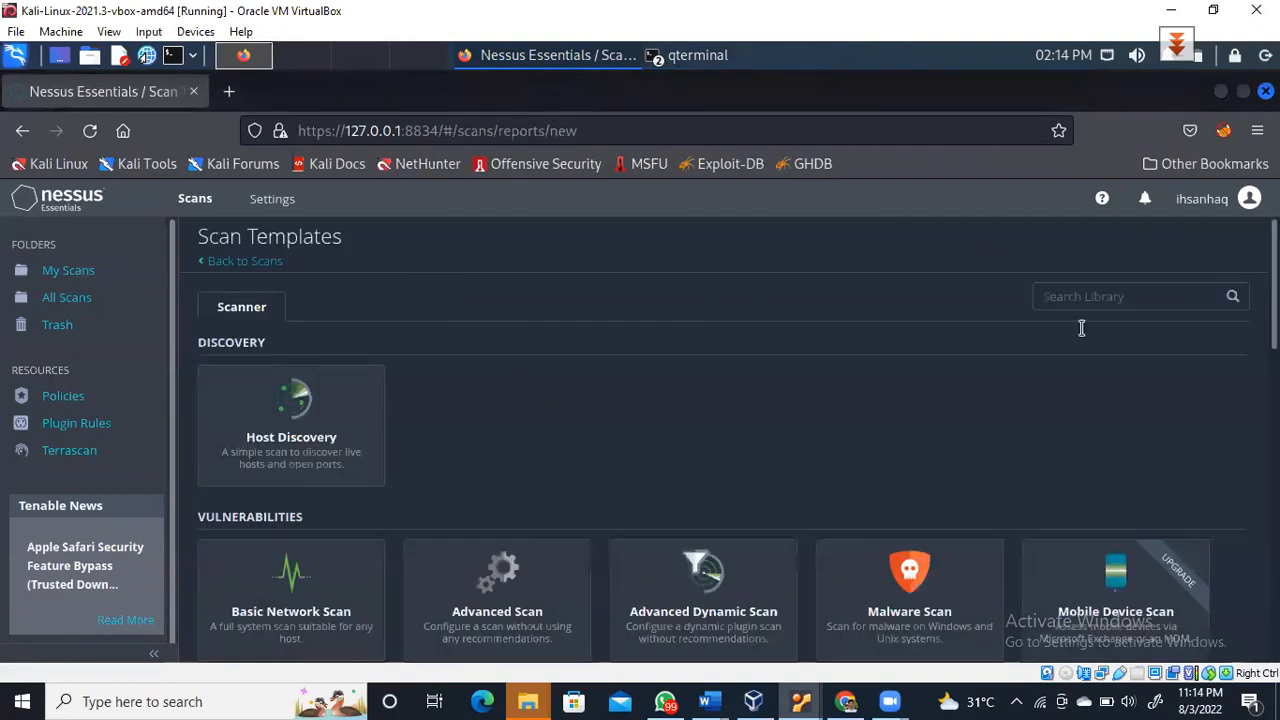
left_click(293, 418)
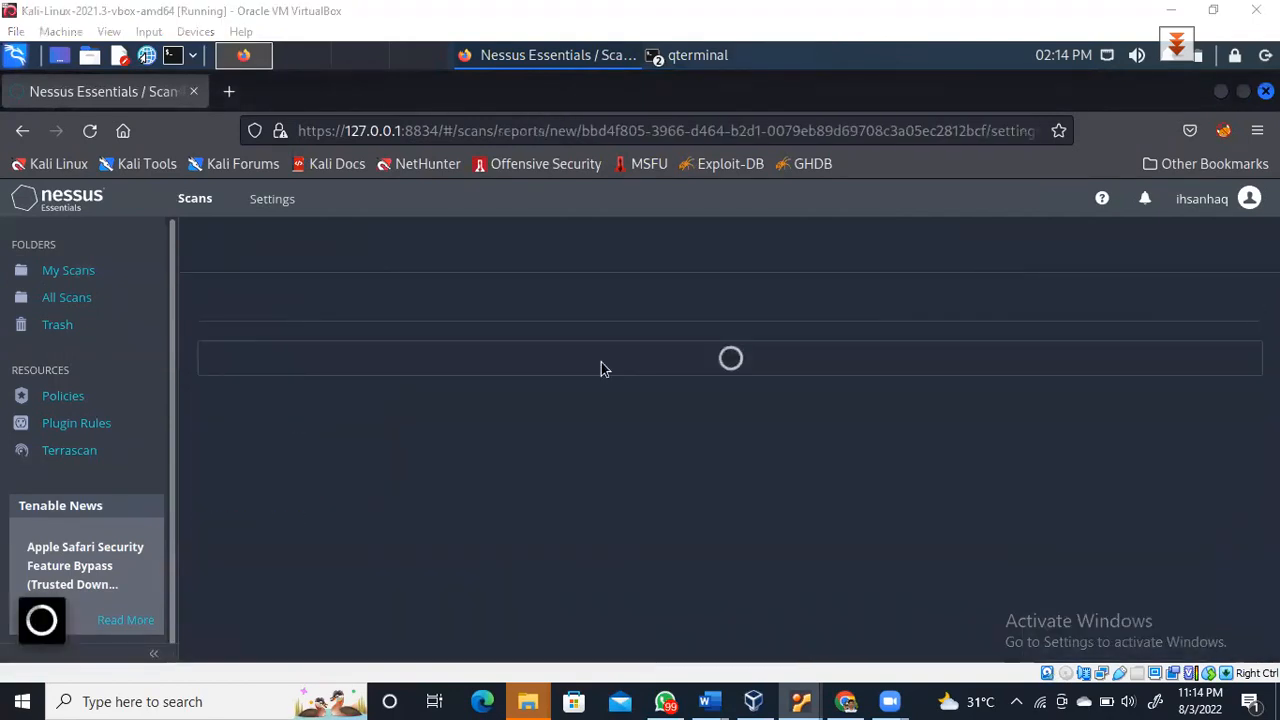
left_click(681, 375)
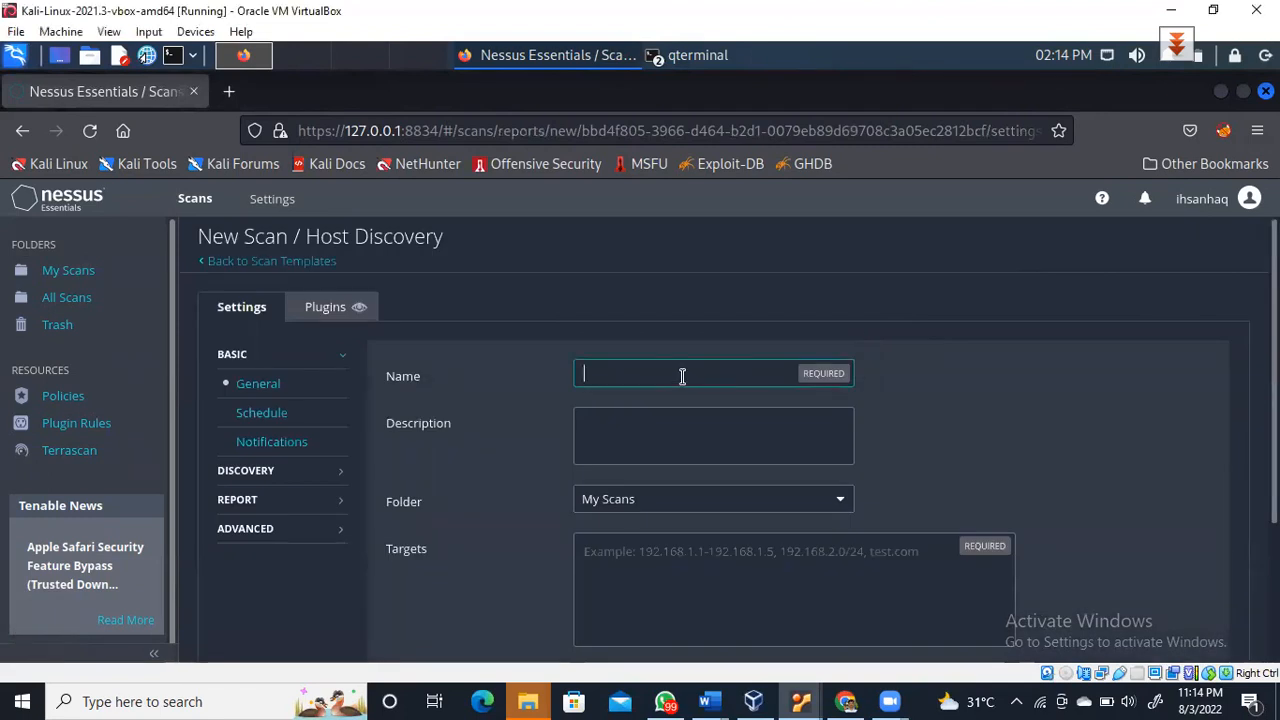
Enter the name 'OS Detection_220803' and description 'Detecting OS of alive machine'
type("OS")
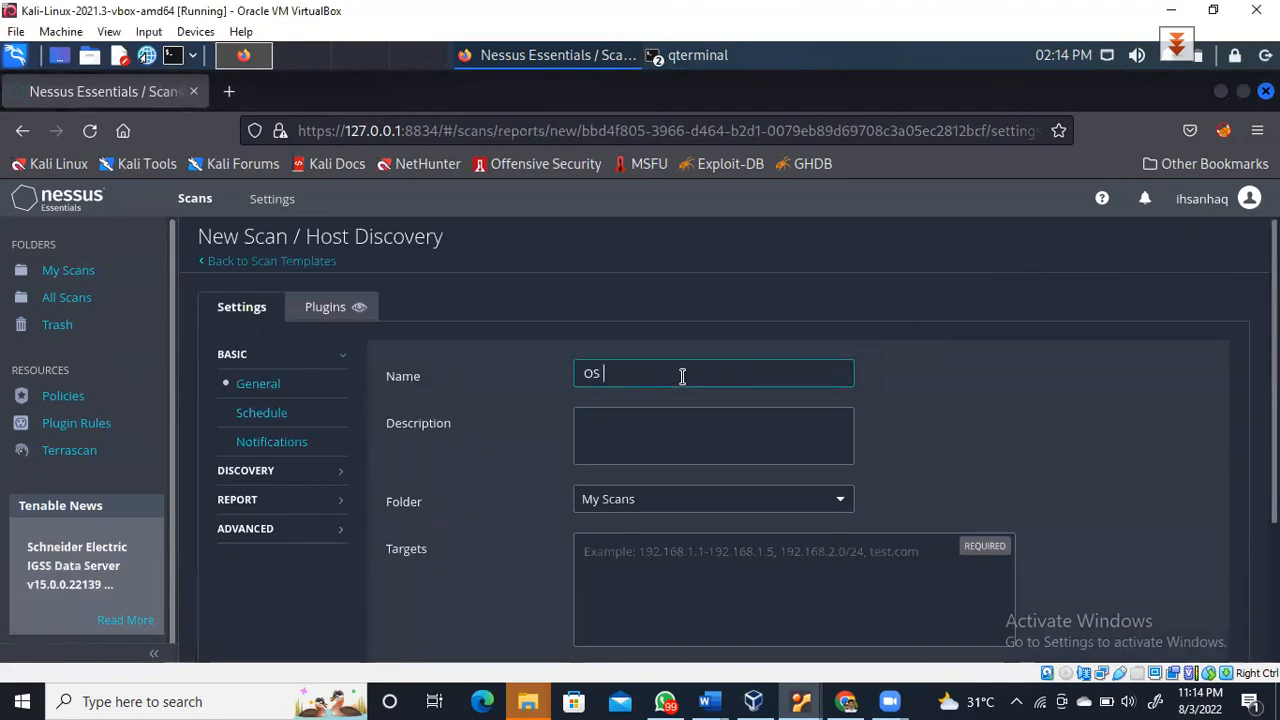
type(" Detection")
left_click(682, 426)
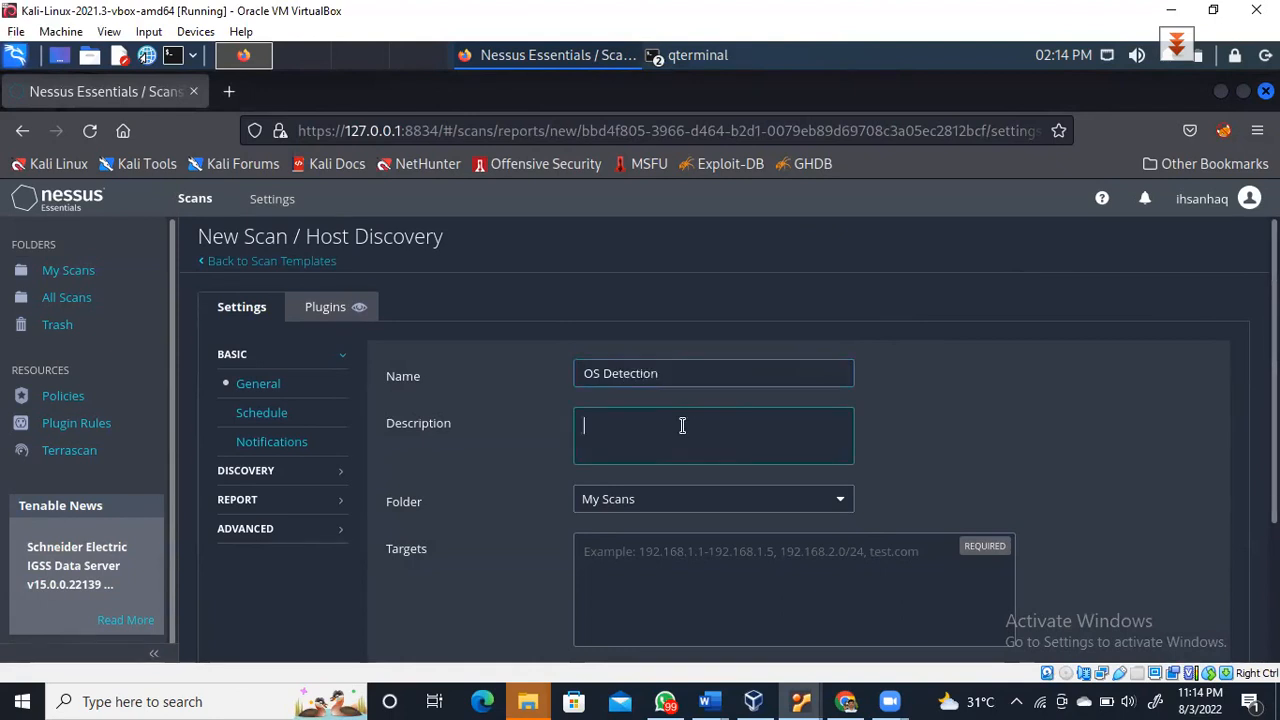
left_click(688, 376)
type("_220803")
left_click(673, 429)
type("Detecti")
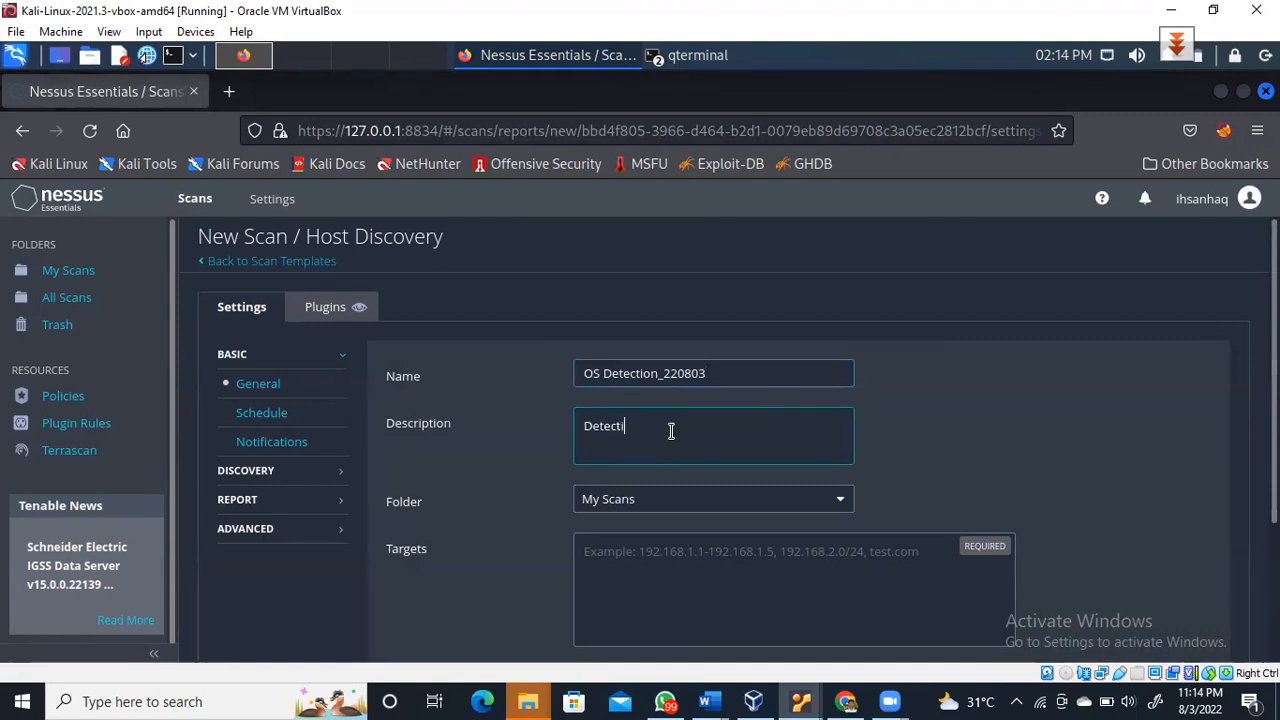
type("ng OS of alive machine")
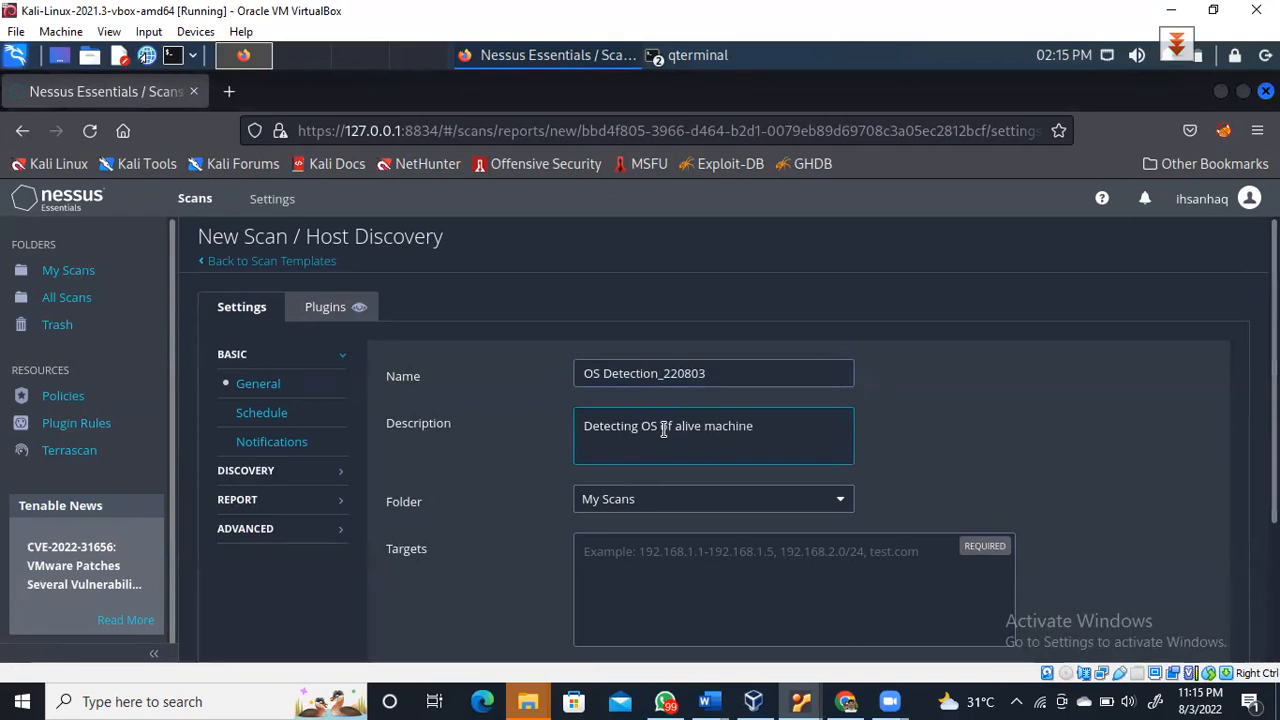
left_click(656, 557)
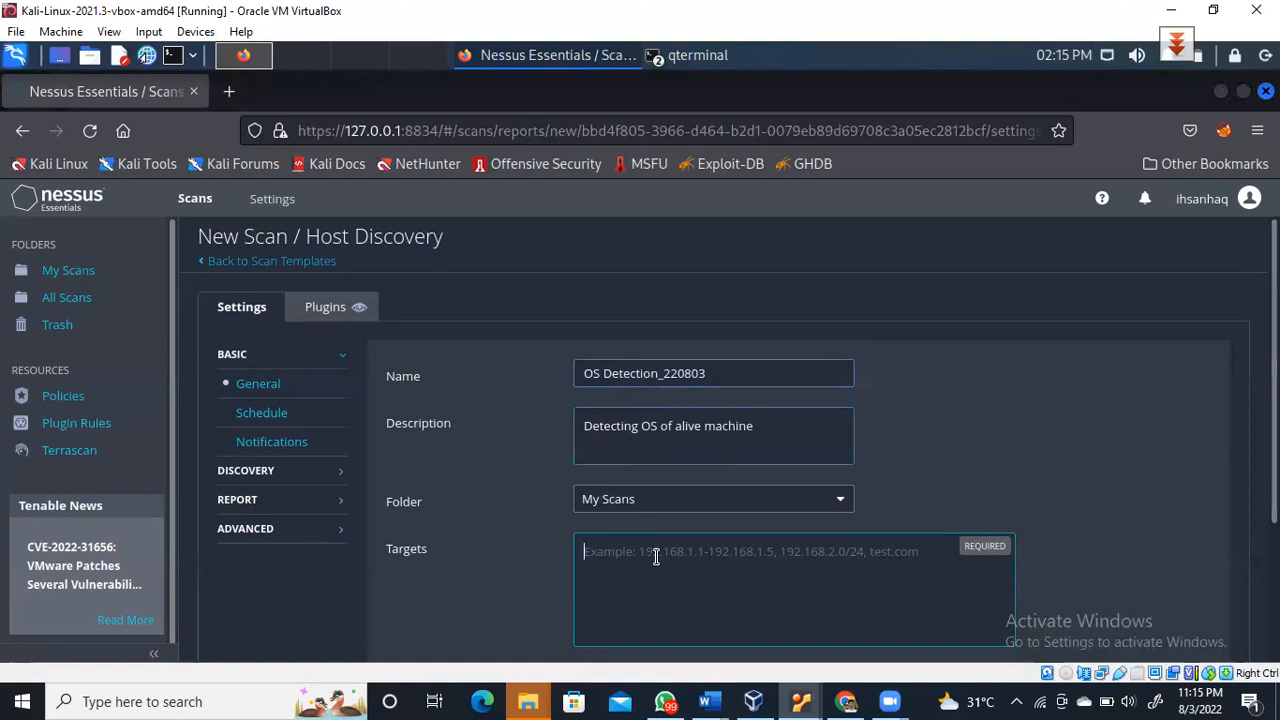
Enter the targets 10.0.2.15, 10.0.2.5, 10.0.2.4 and 10.0.2.7 for the new scan
type("10.")
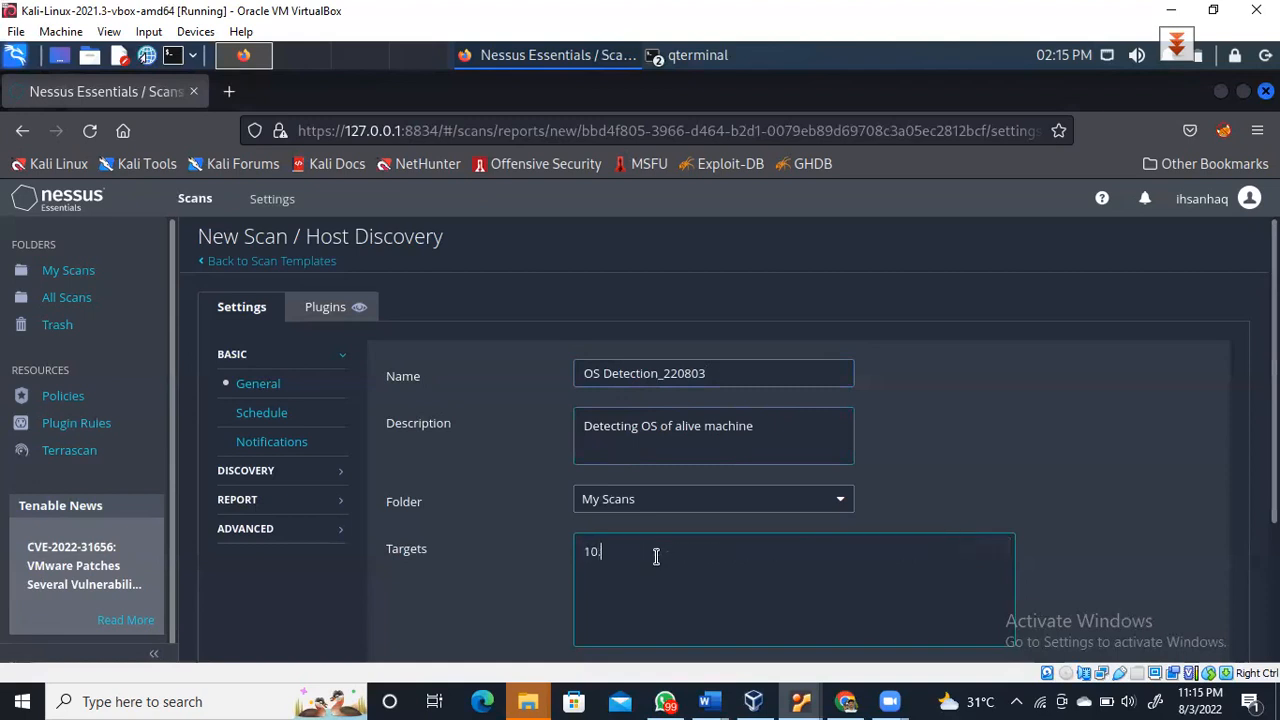
type("0.2.15")
left_click(884, 183)
left_click(869, 219)
type(",10.0.2")
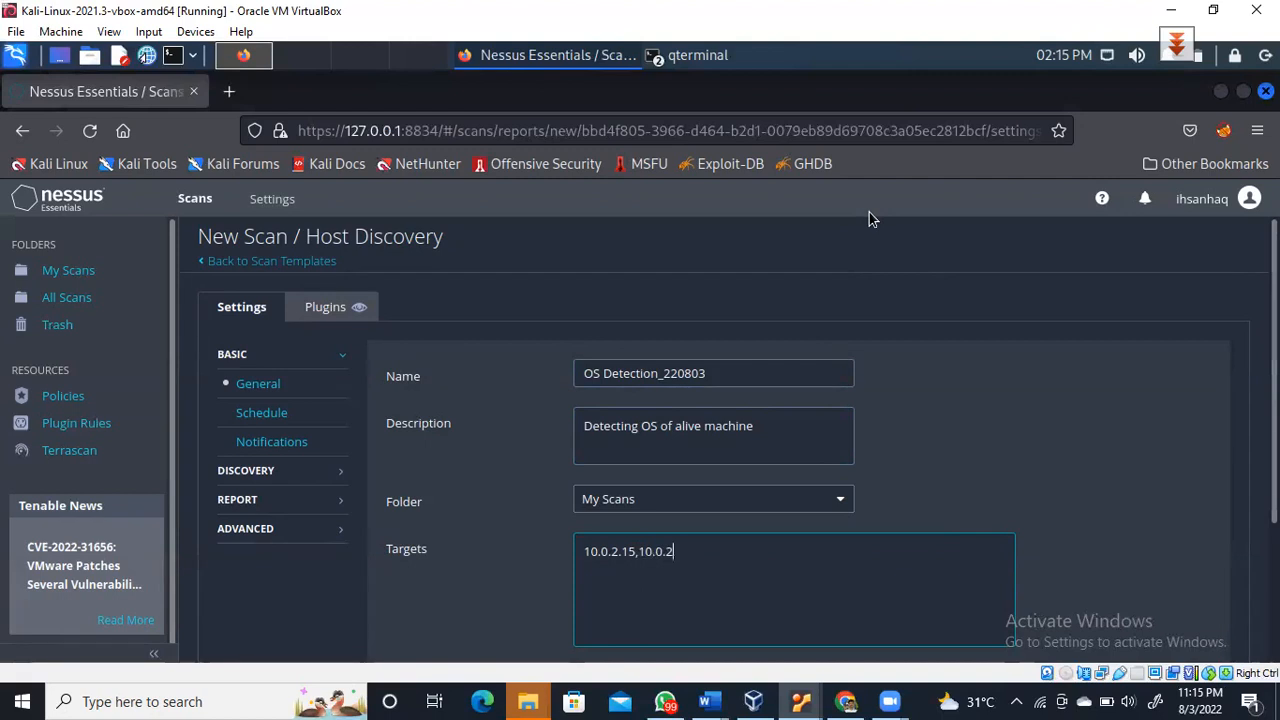
type(".5")
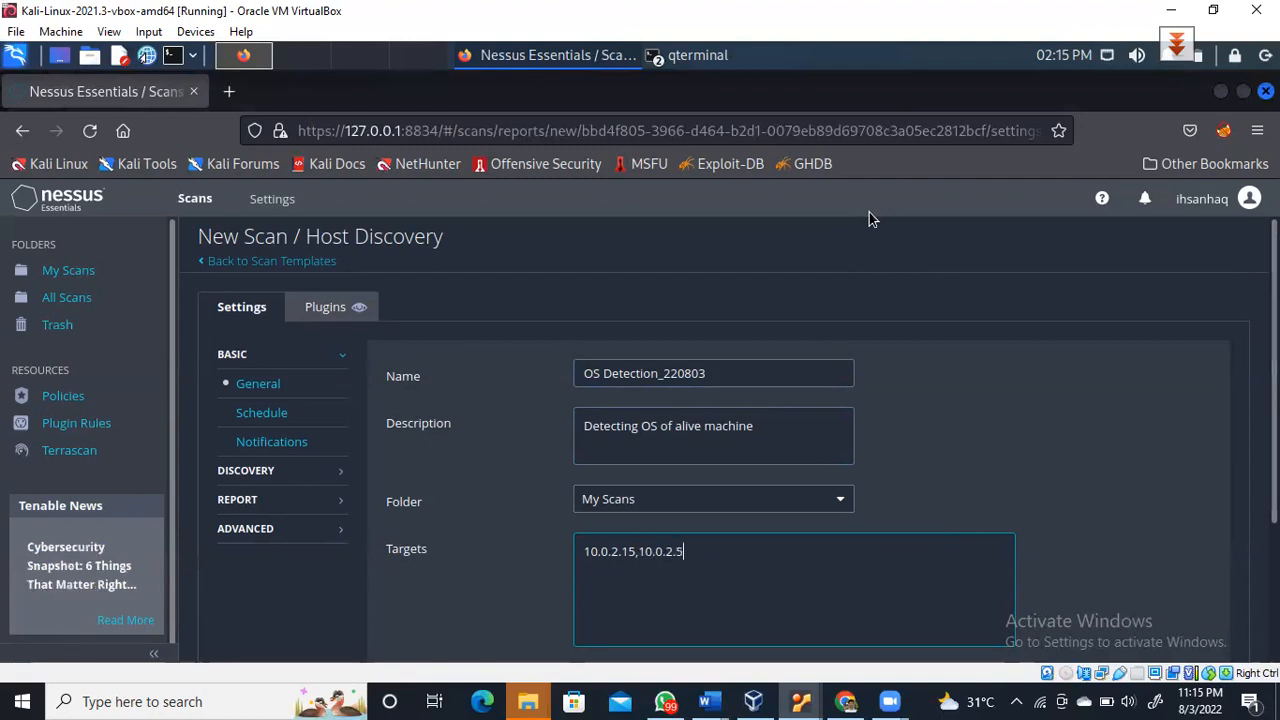
type(",10.0.2.4,10.0.2.7")
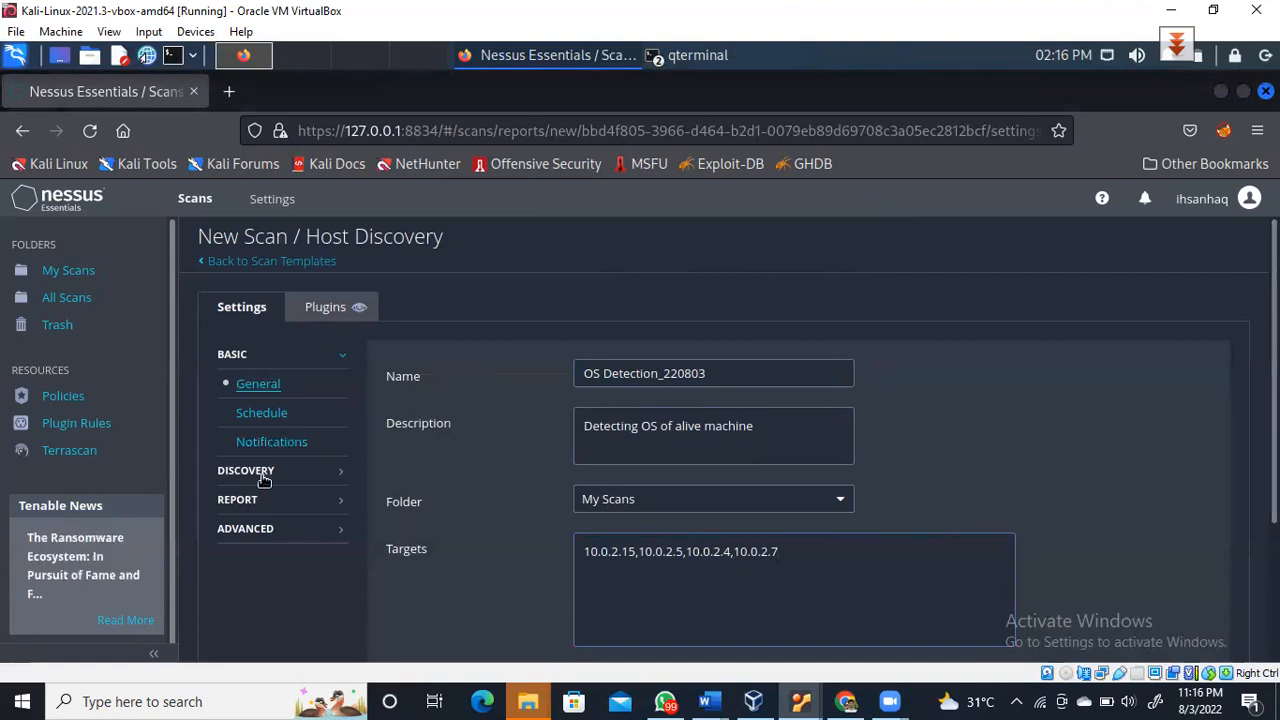
Set the Discovery scan type to OS Identification, review Report and Advanced settings, and save the scan
left_click(276, 471)
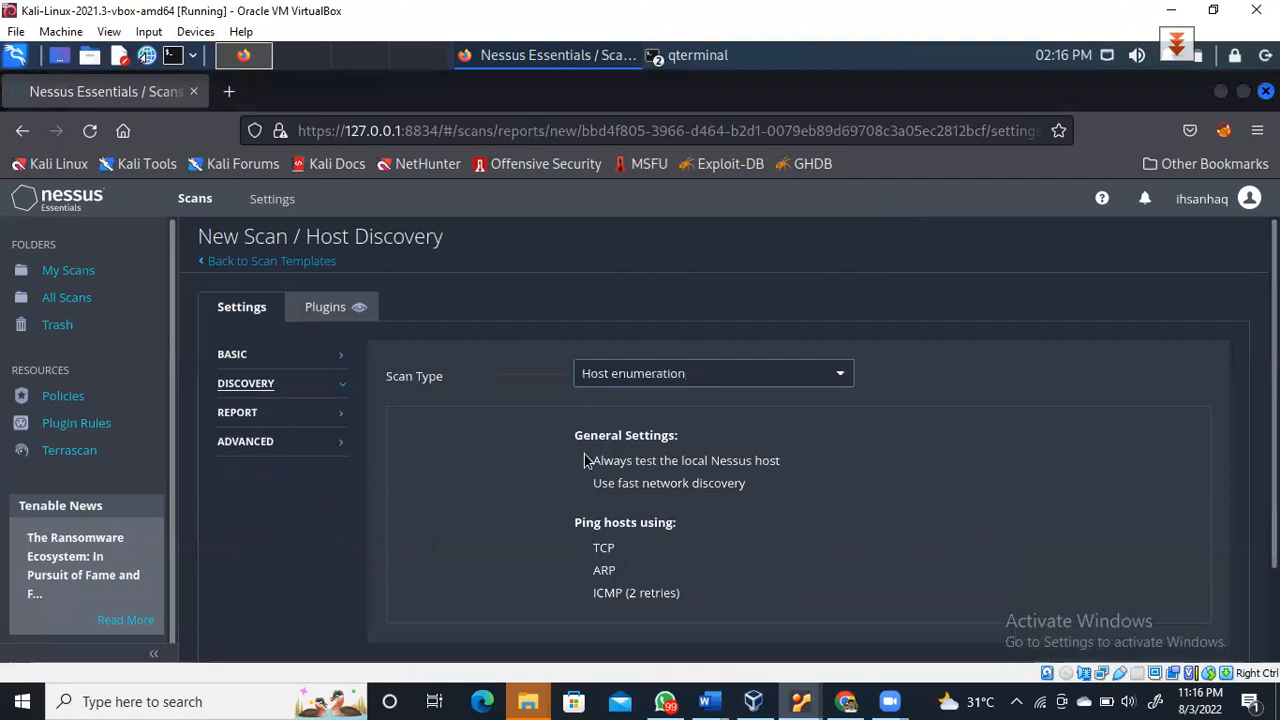
left_click(686, 376)
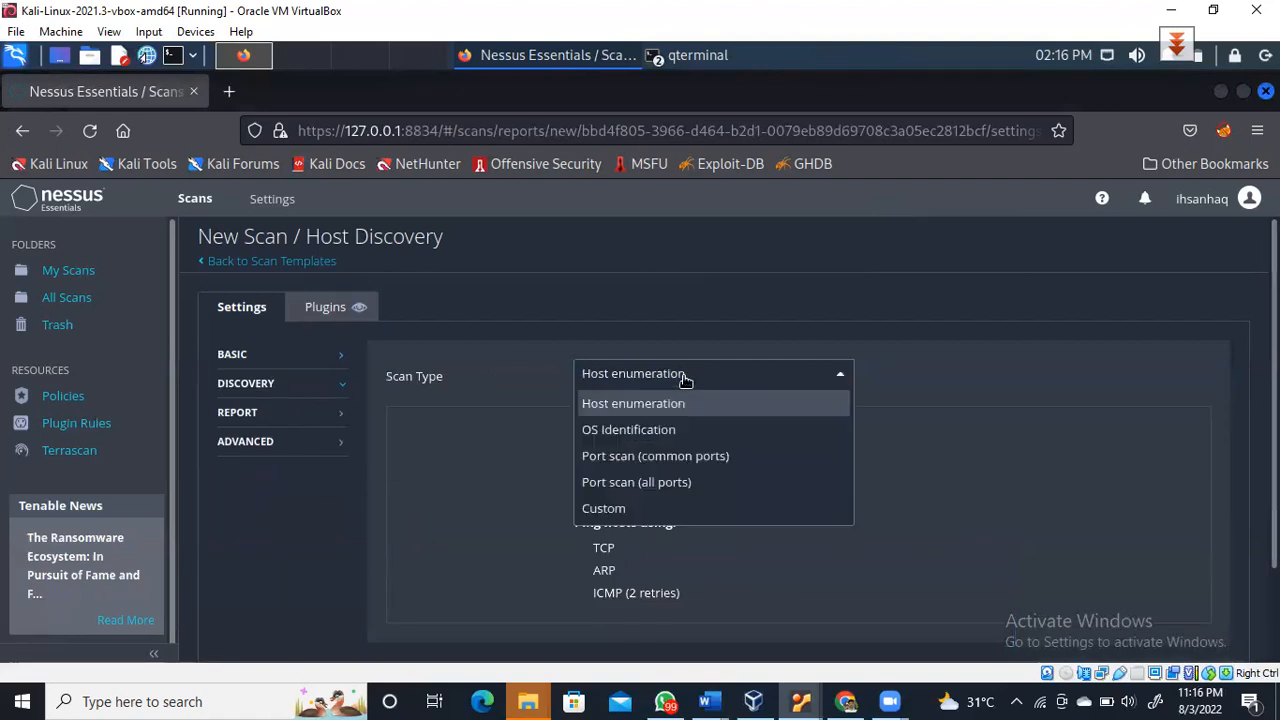
left_click(659, 433)
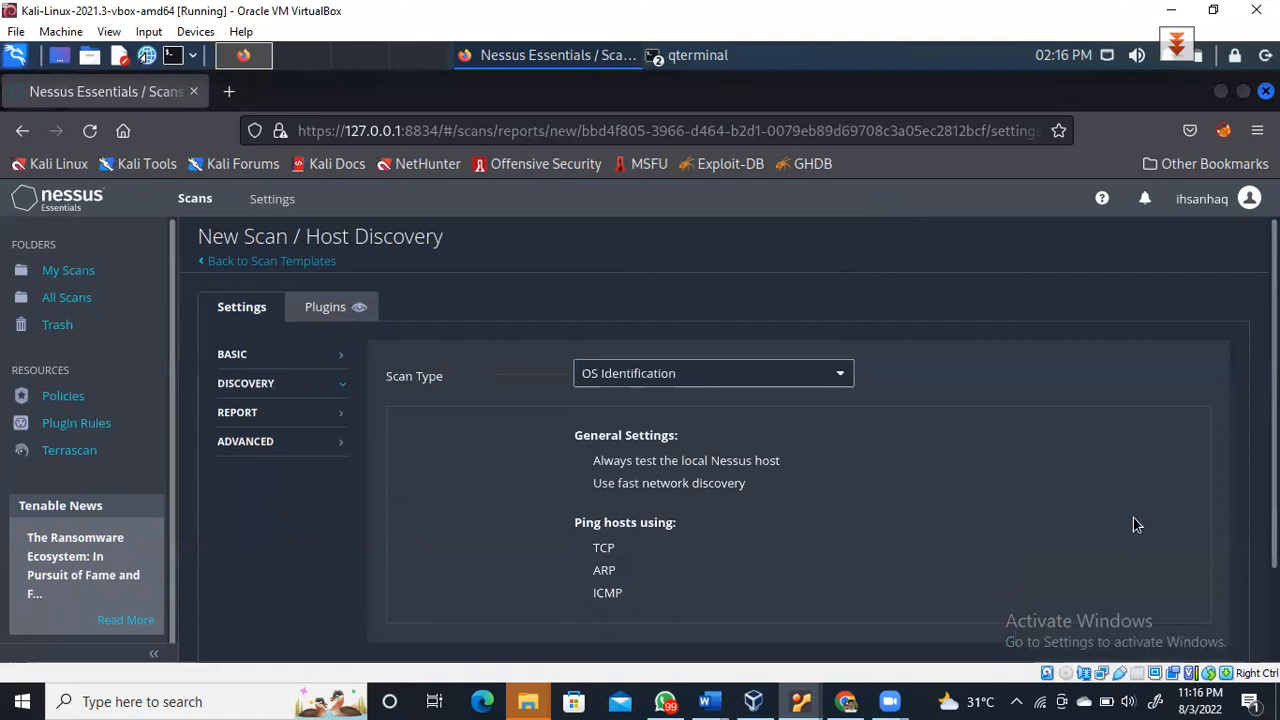
left_click(279, 416)
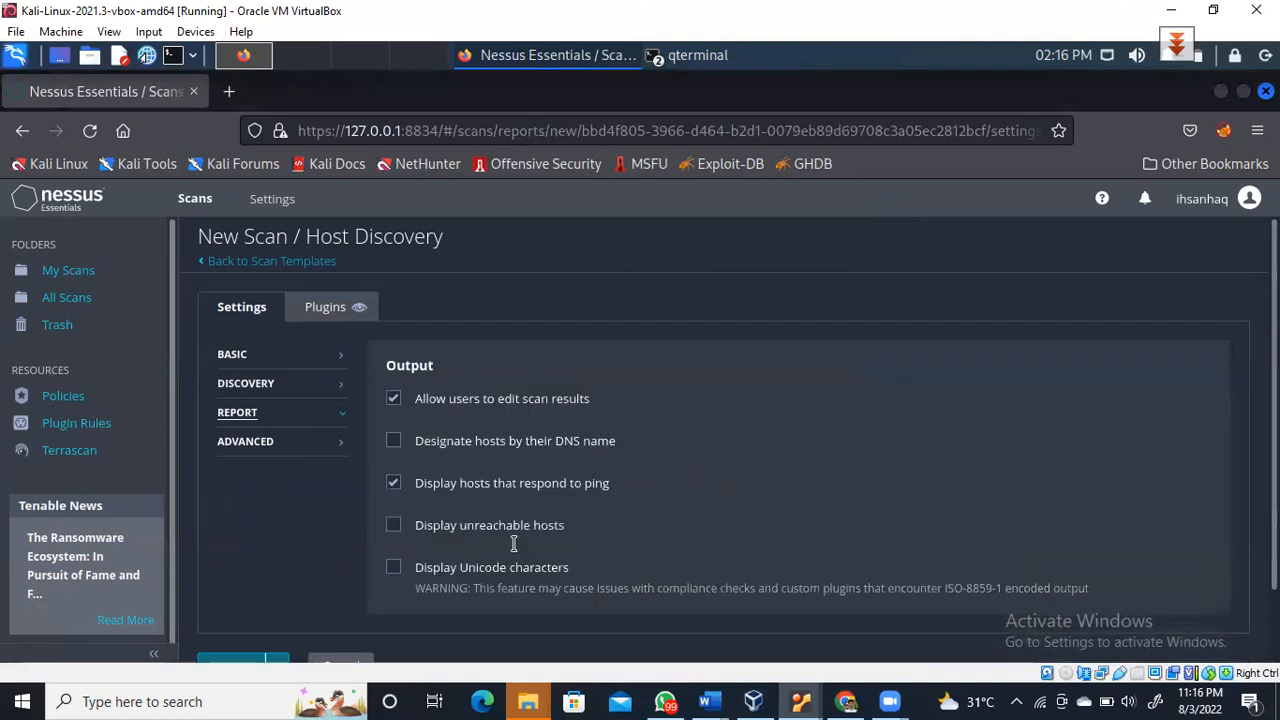
left_click(279, 444)
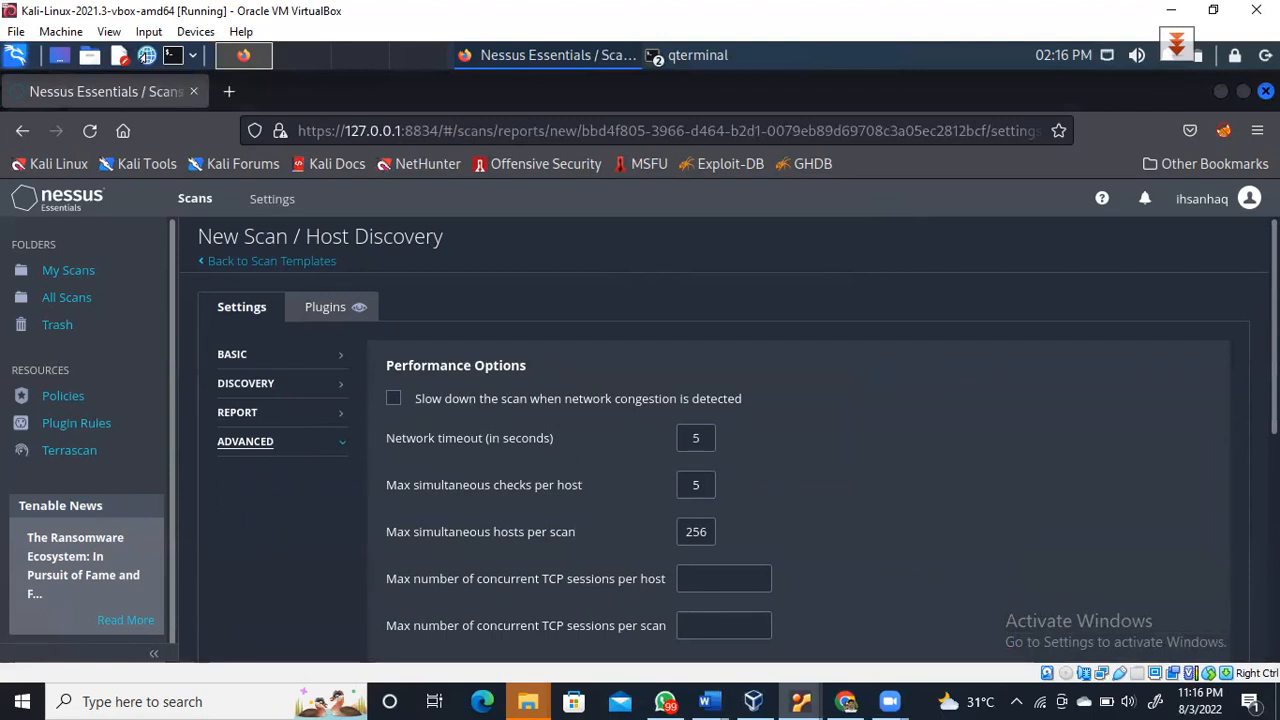
scroll(729, 434, "down", 5)
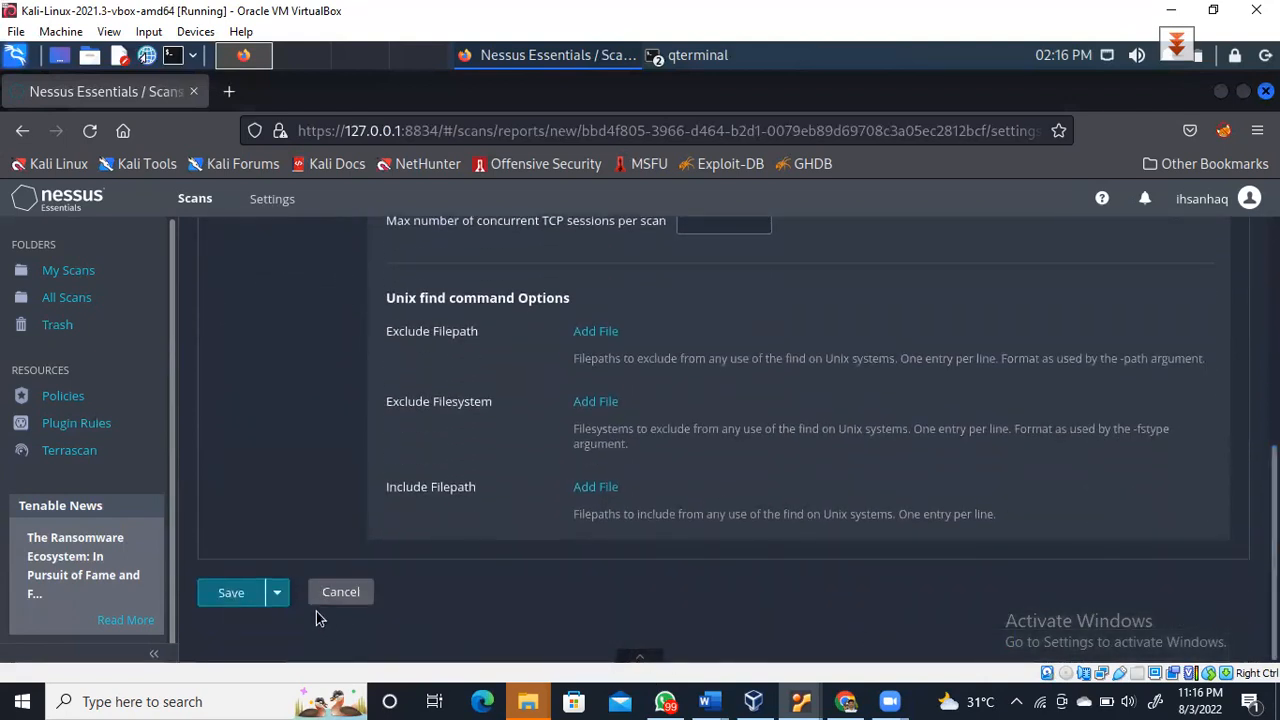
left_click(230, 592)
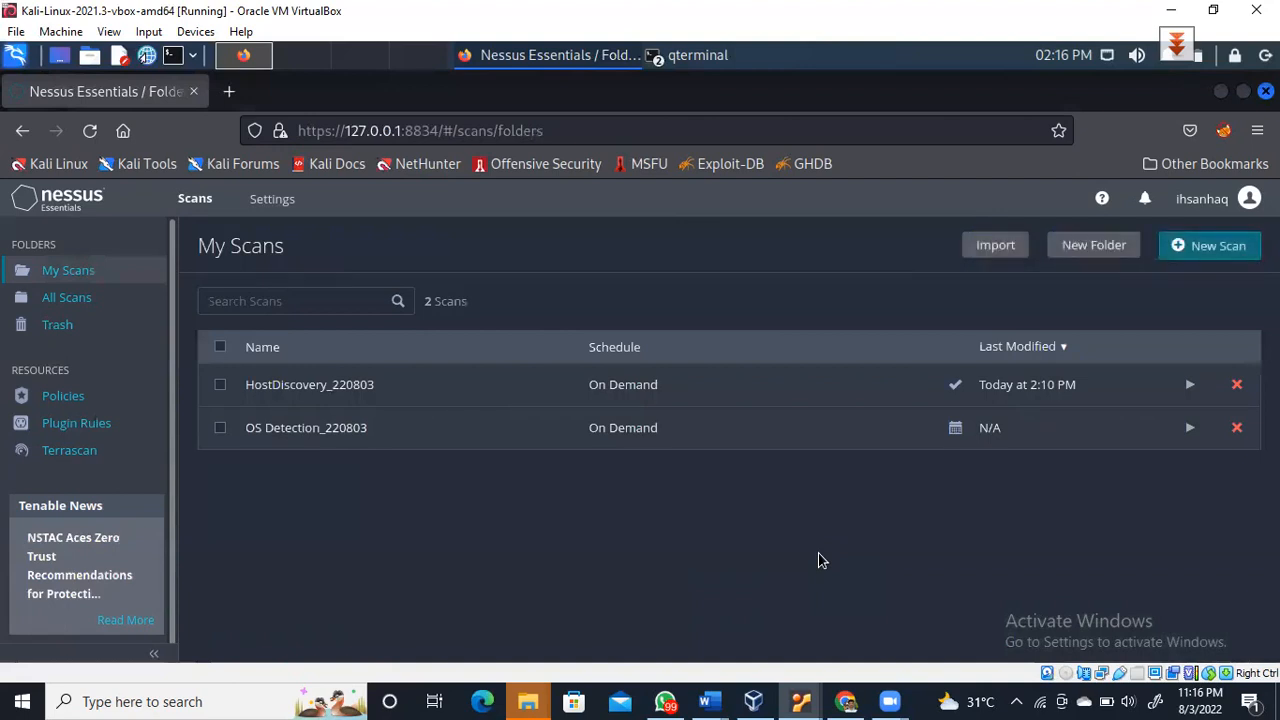
Launch the OS Detection_220803 scan and let it run to completion
left_click(1192, 429)
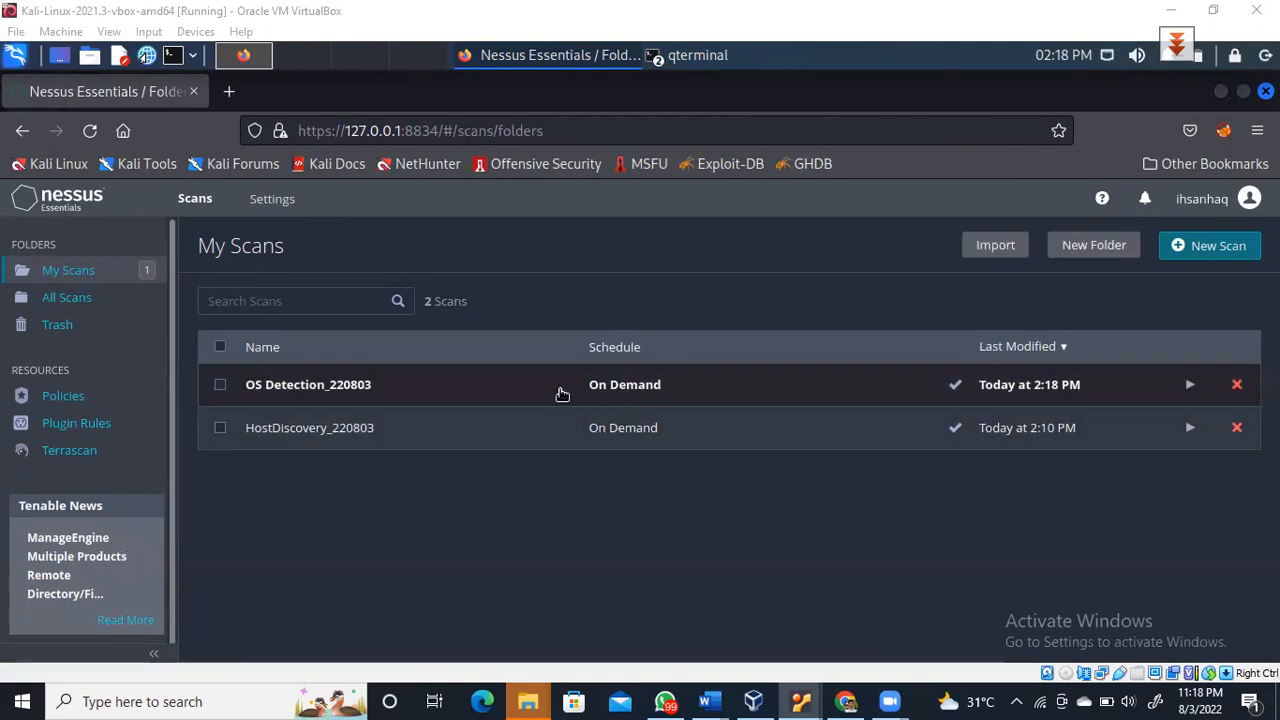
View the OS Detection_220803 host results, then bring VirtualBox Manager to the front
left_click(353, 387)
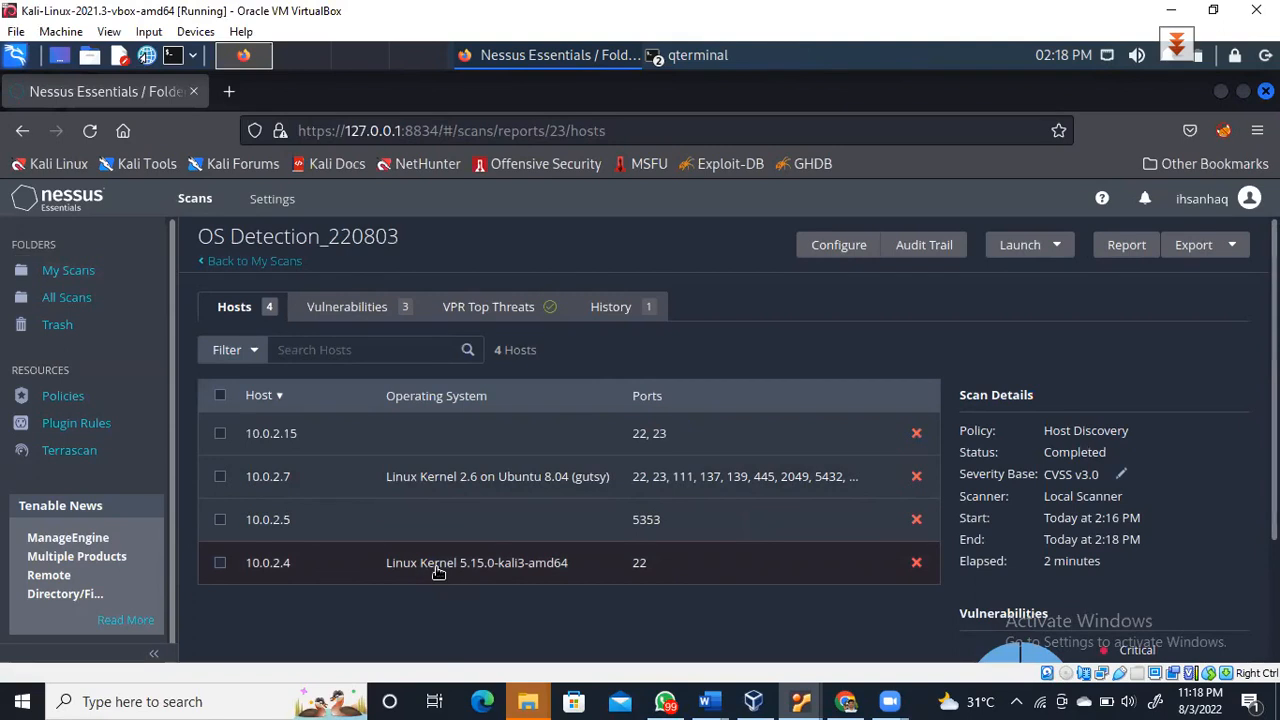
left_click(755, 700)
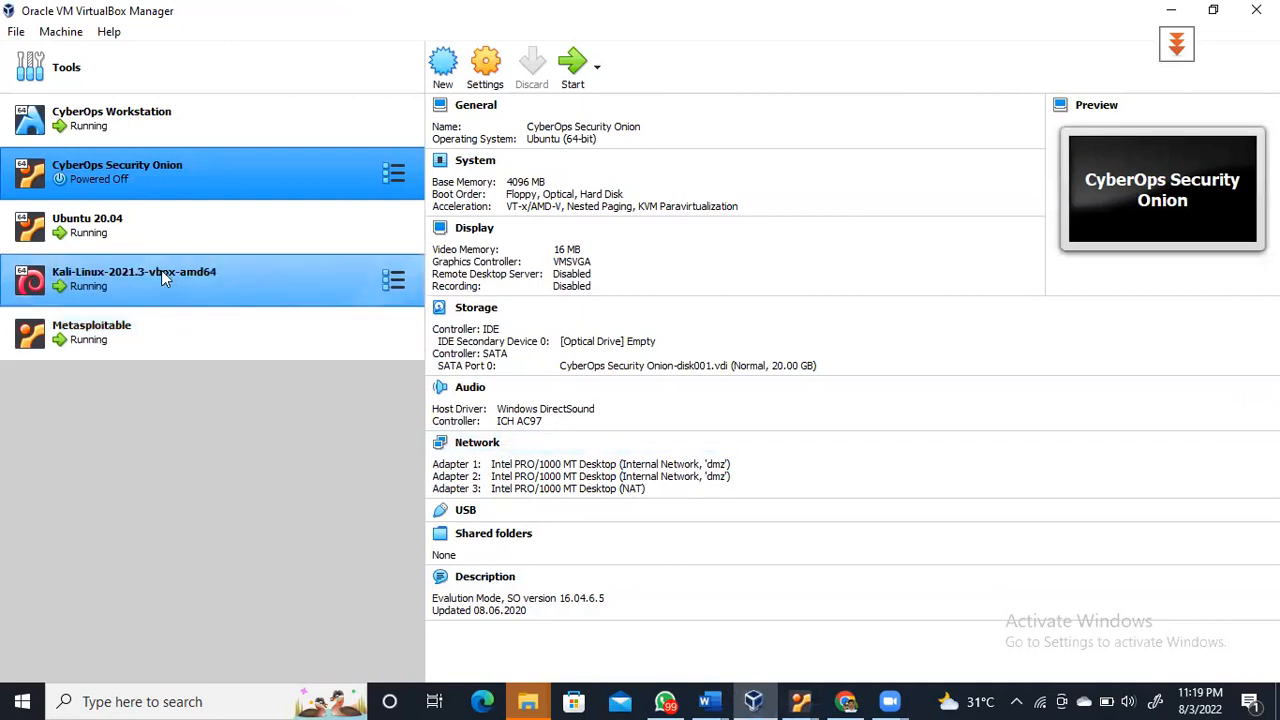
Compare the Kali VM details against the Nessus results, then show Metasploitable's details (Ubuntu 32-bit, 512 MB)
left_click(161, 271)
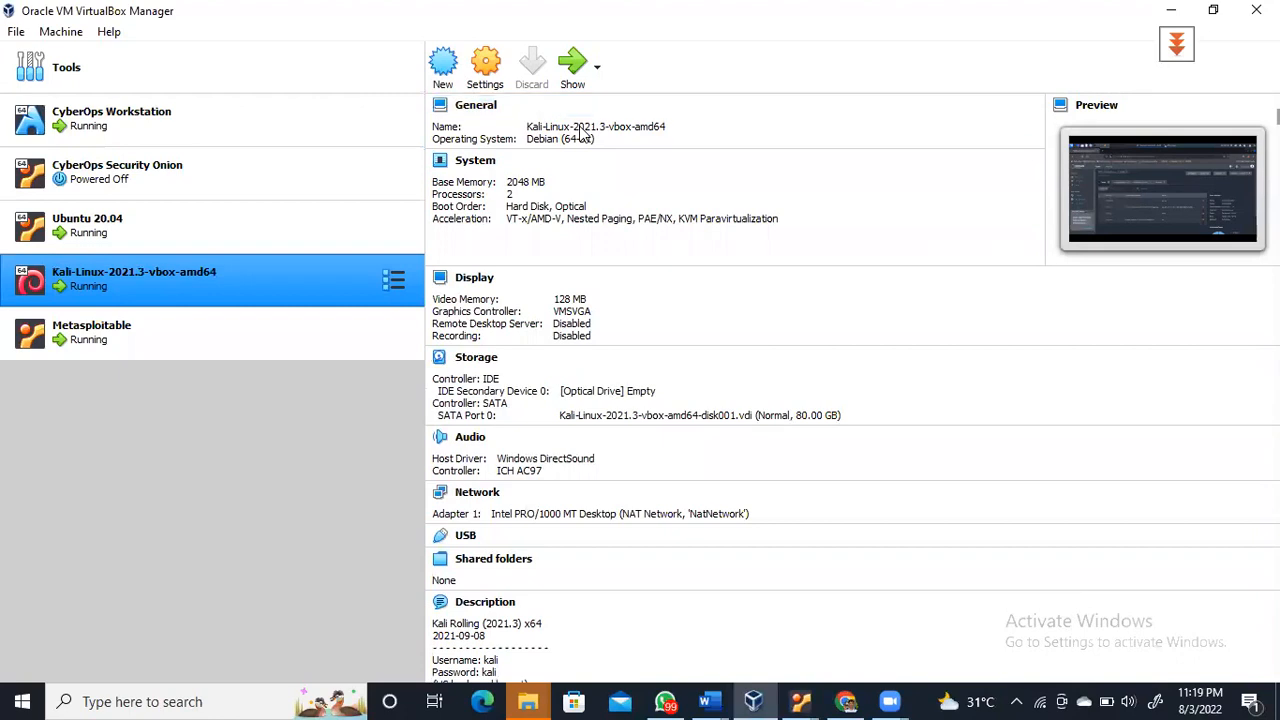
key("alt+Tab")
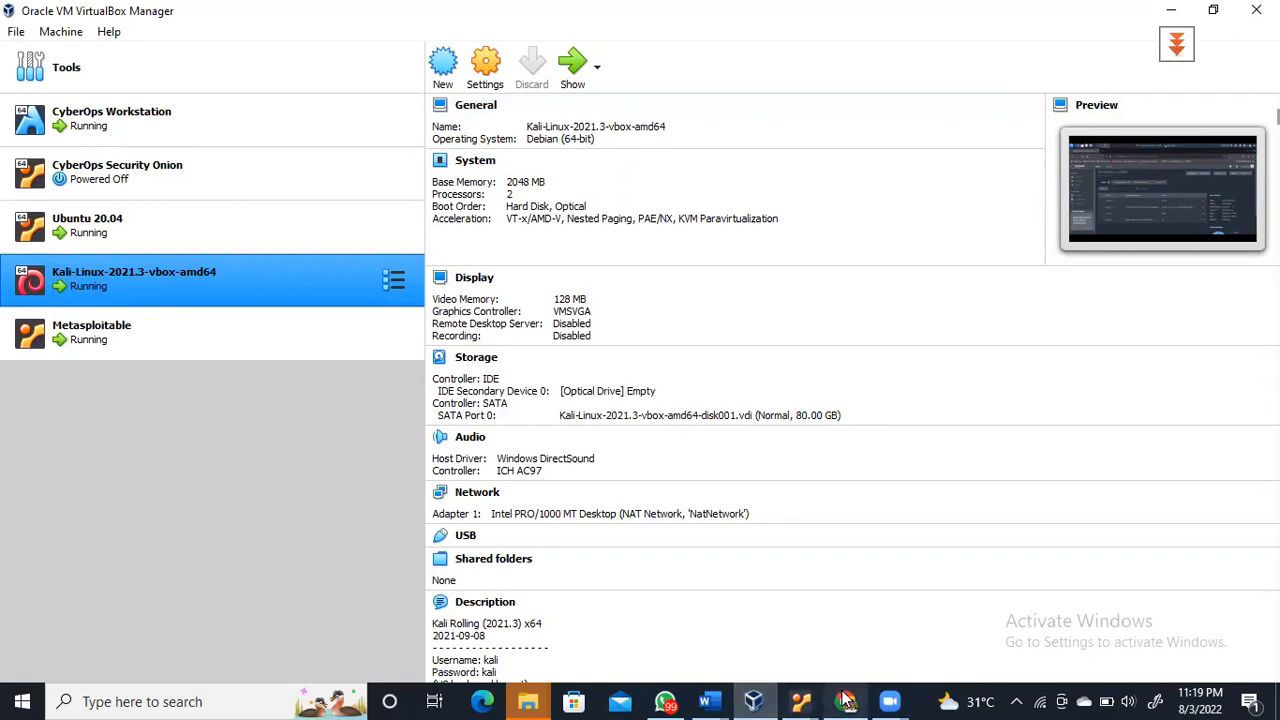
left_click(804, 700)
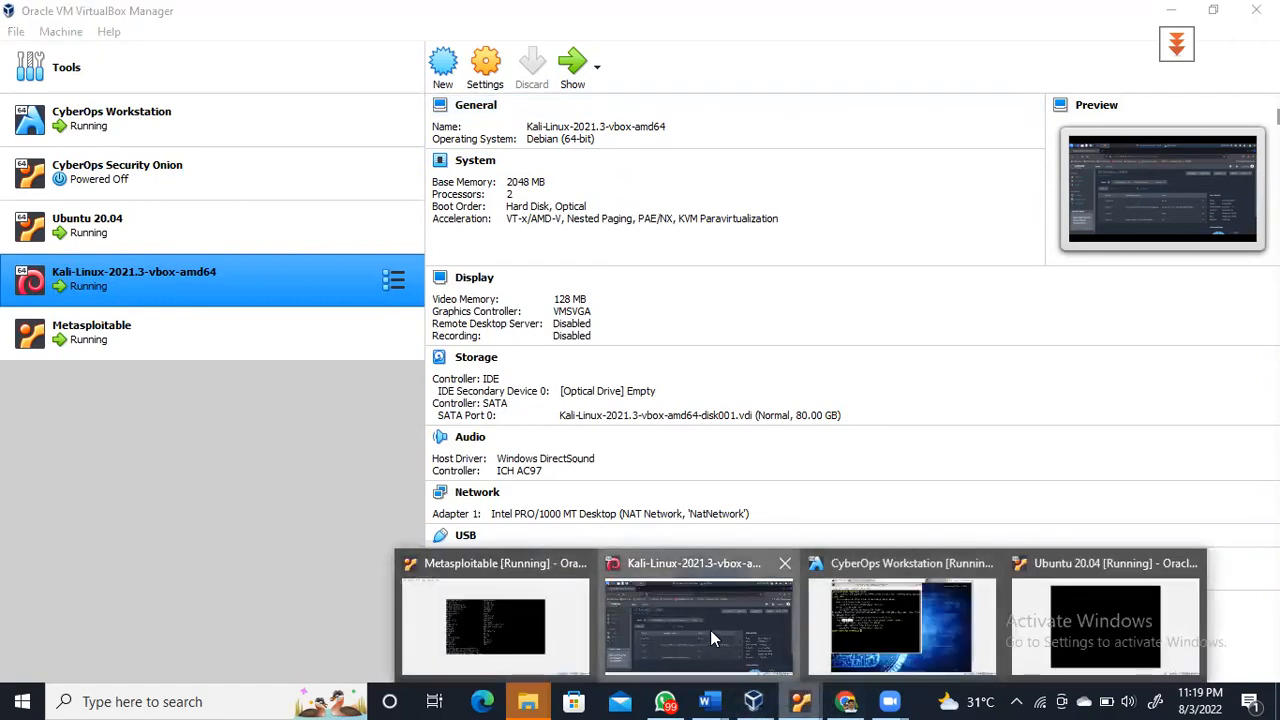
left_click(710, 630)
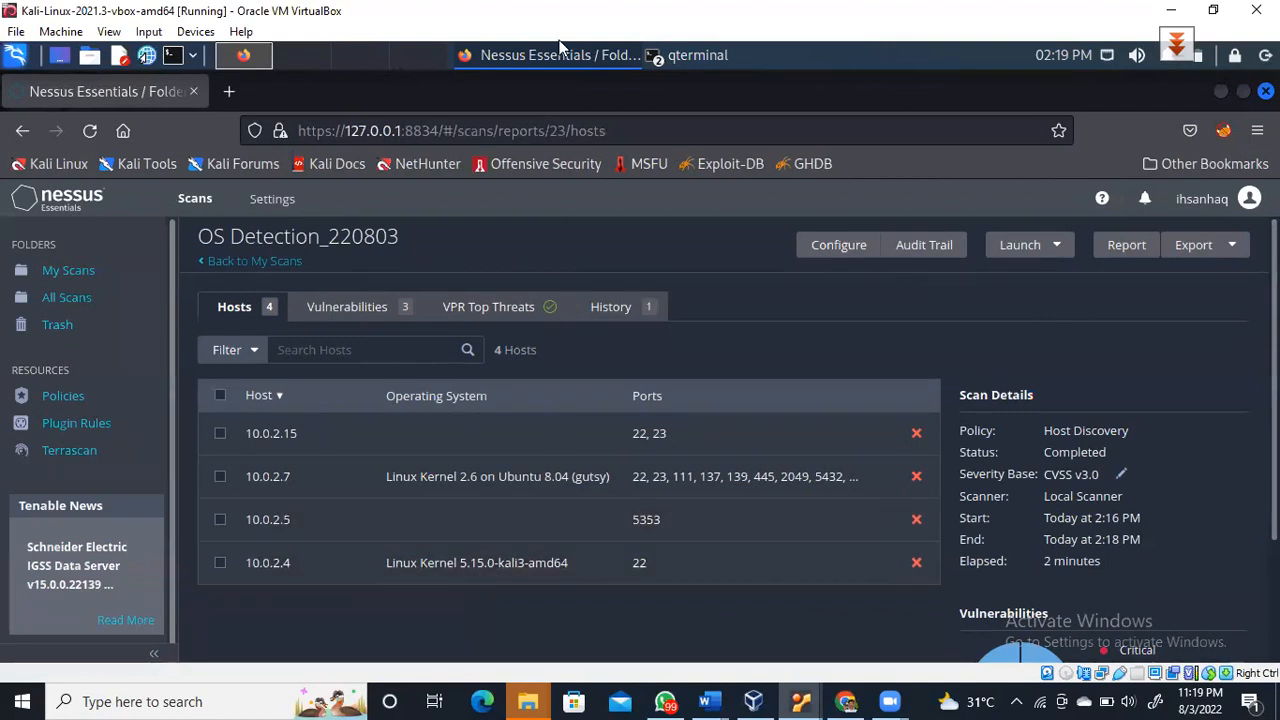
left_click(753, 701)
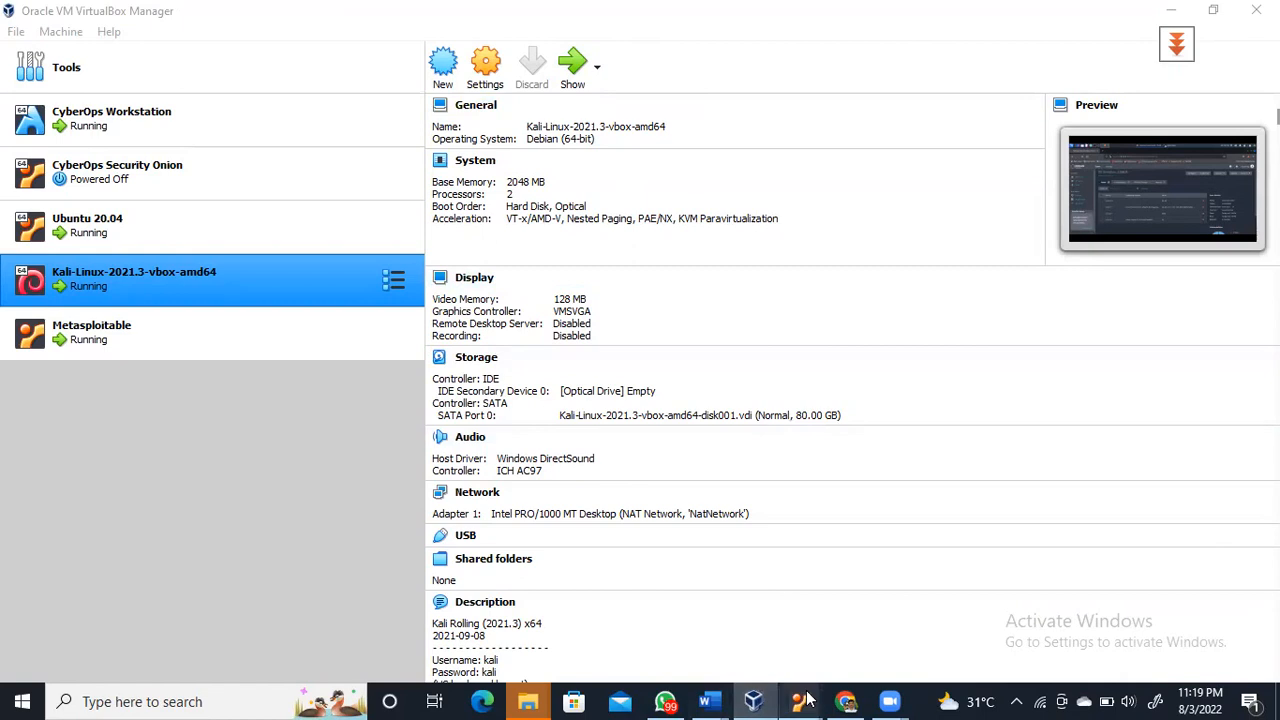
mouse_move(800, 697)
left_click(737, 640)
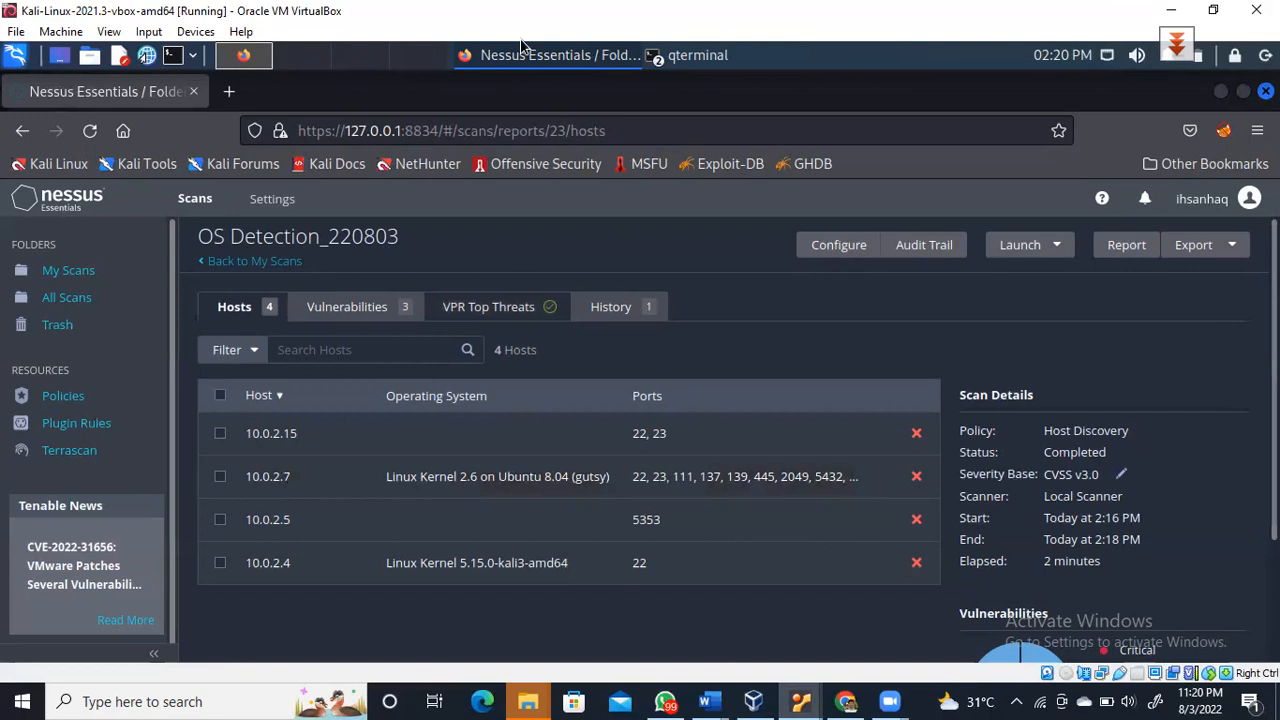
left_click(753, 701)
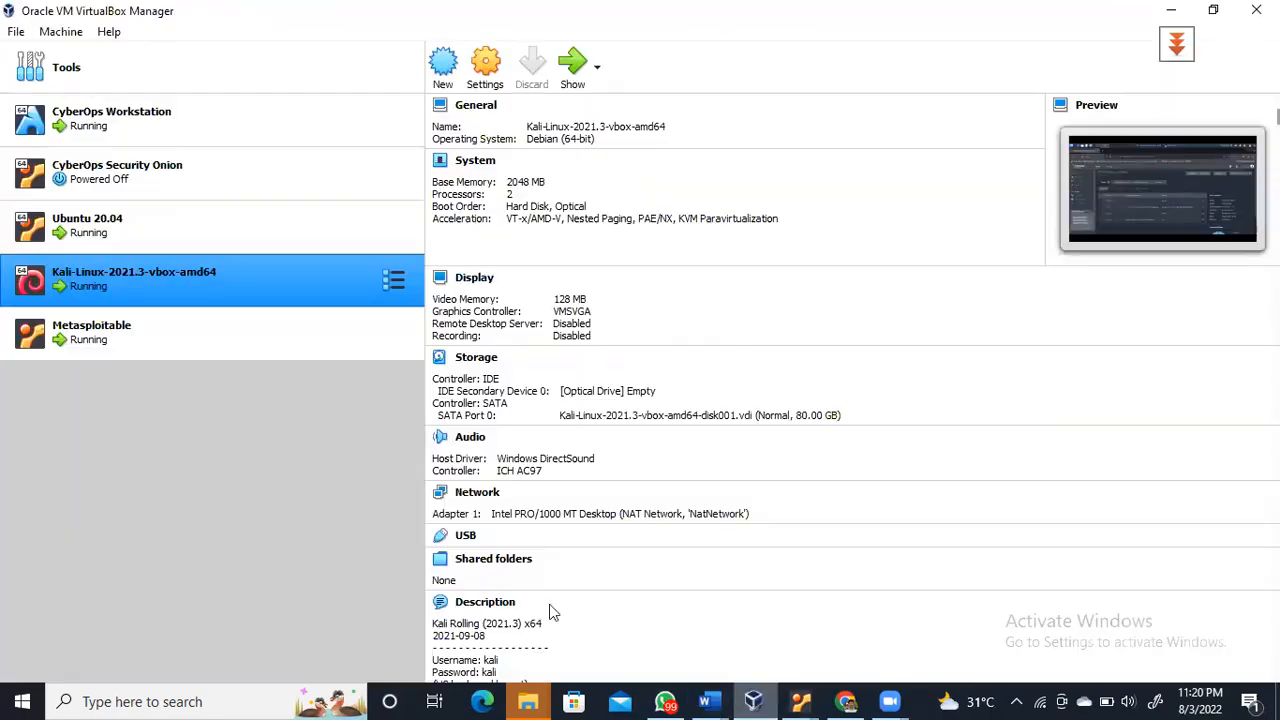
left_click(122, 330)
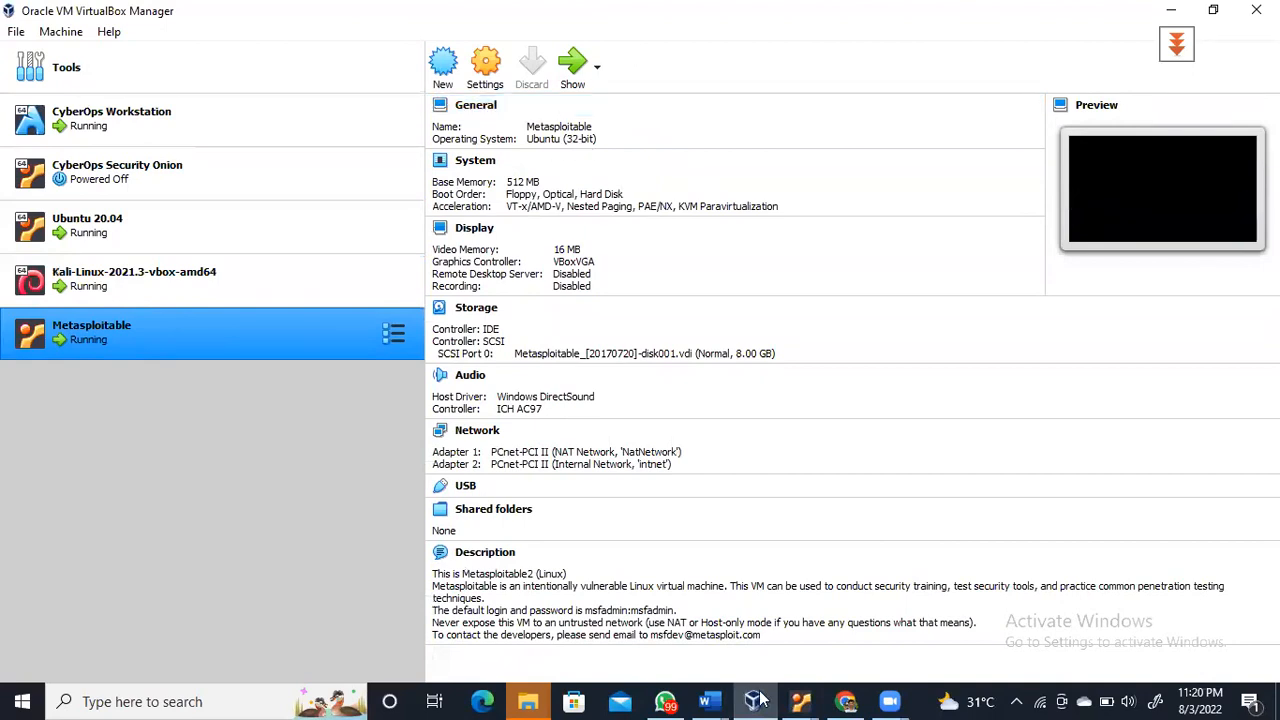
Switch to the Kali VM window showing the OS Detection_220803 host results
mouse_move(795, 700)
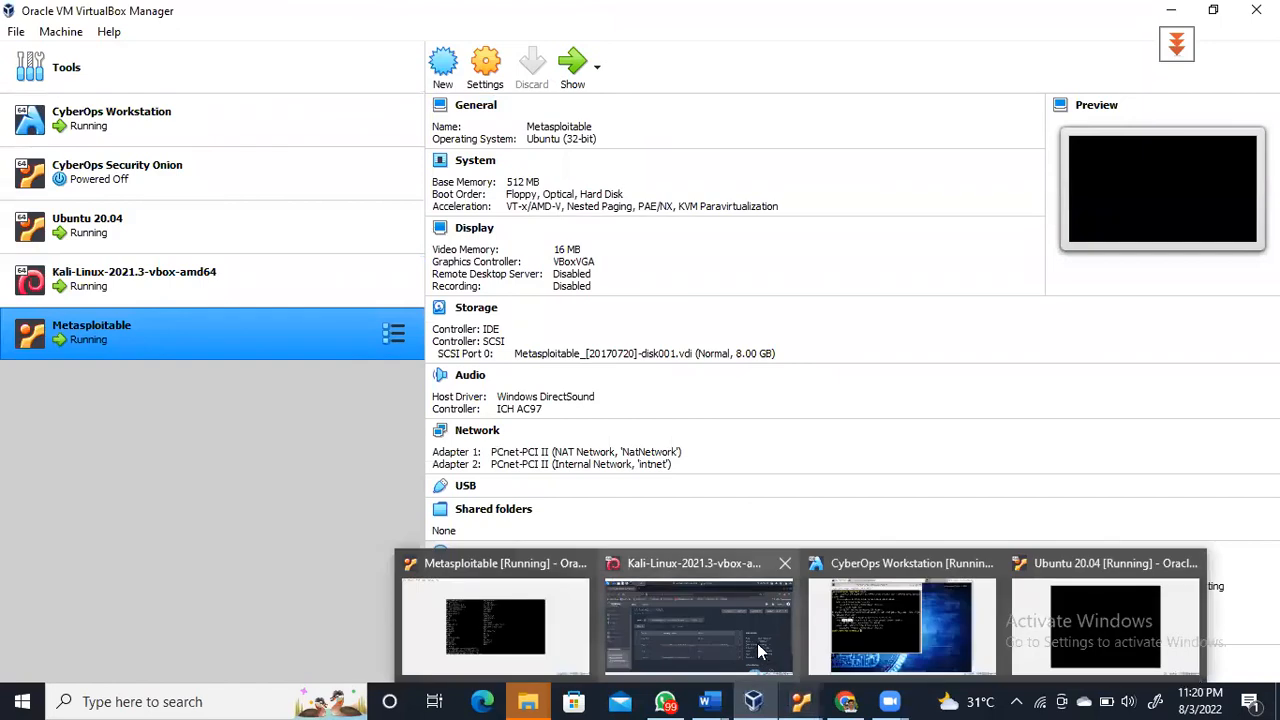
left_click(757, 658)
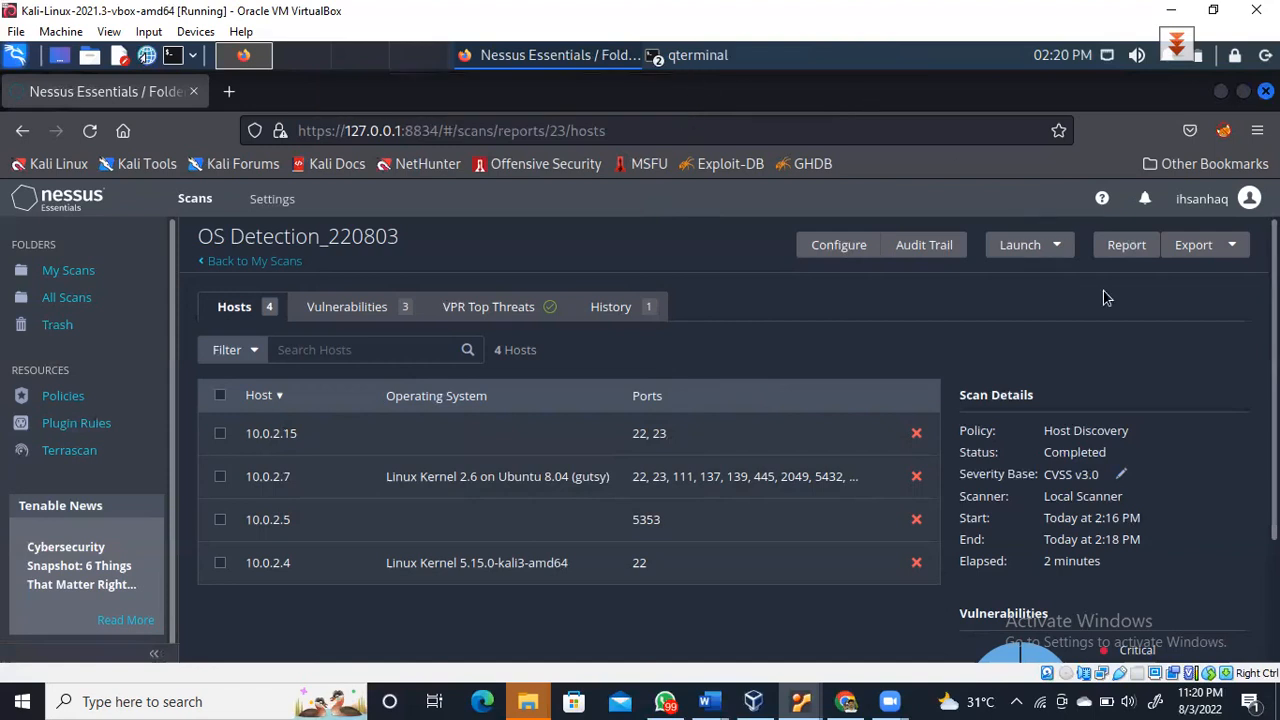
Browse the report templates: Complete List by Host, Detailed by Host, Detailed by Plugin, Vulnerability Operations
left_click(1127, 245)
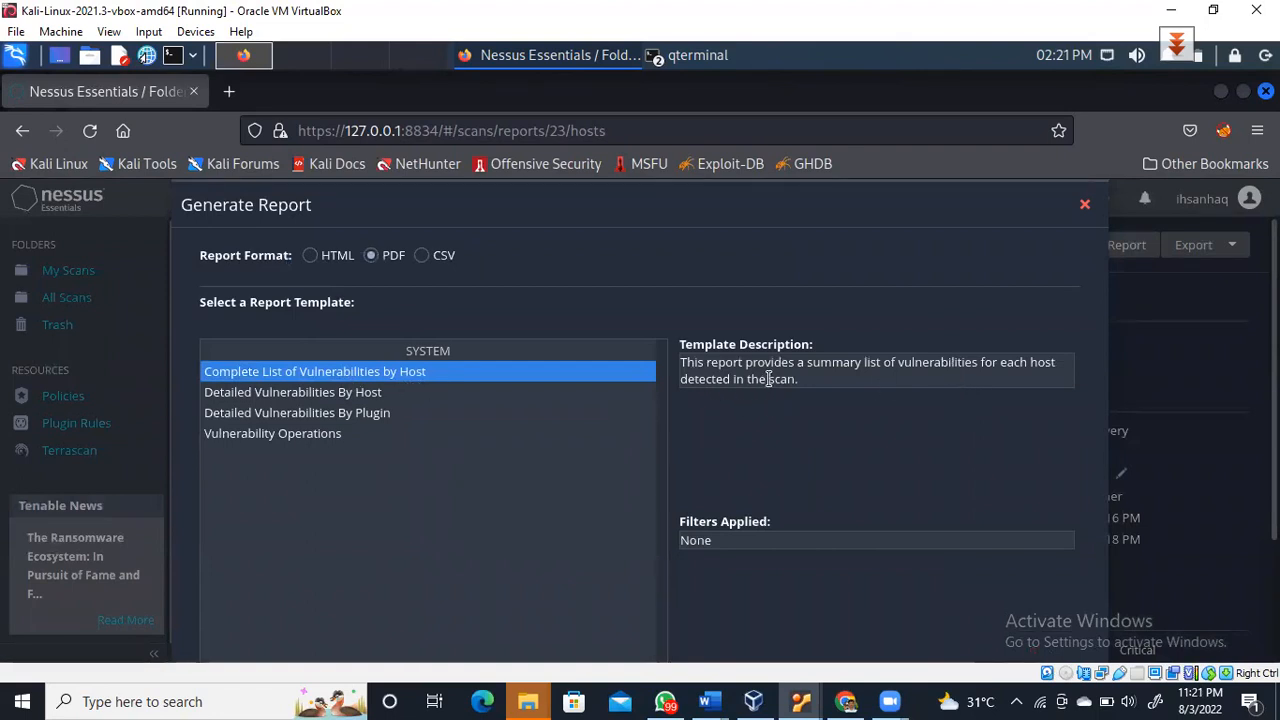
left_click_drag(811, 362, 957, 364)
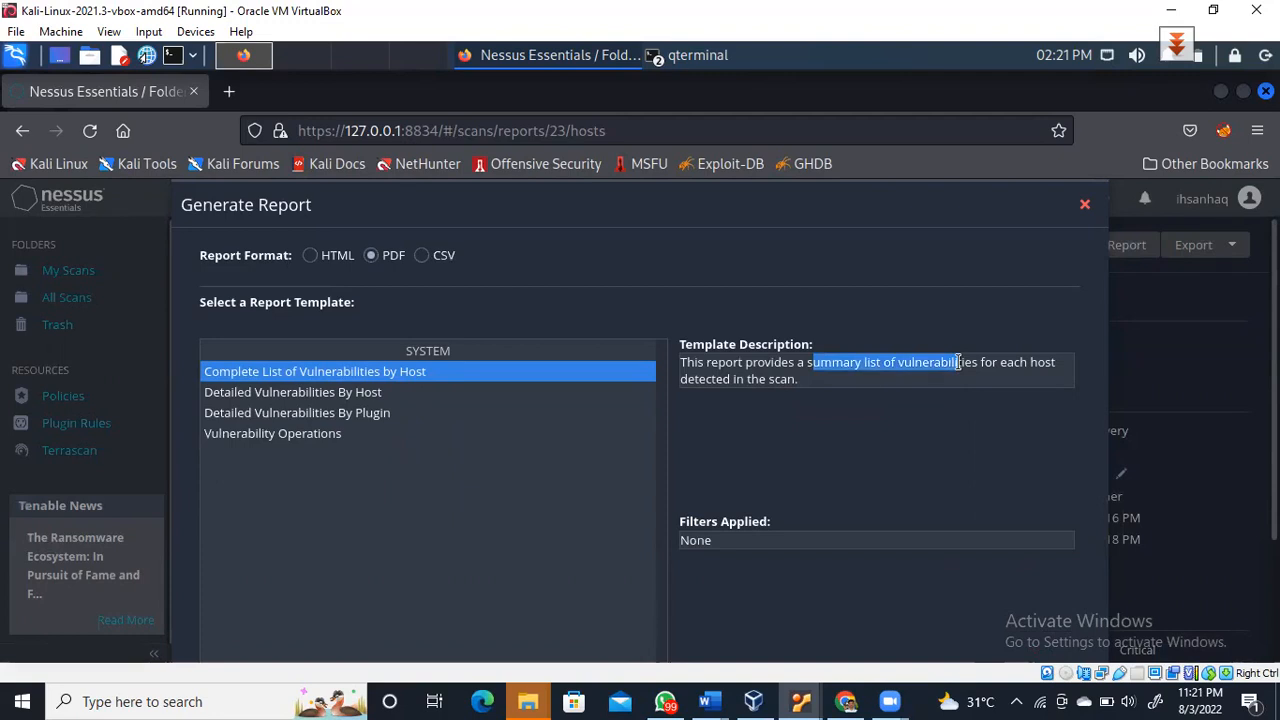
left_click(337, 396)
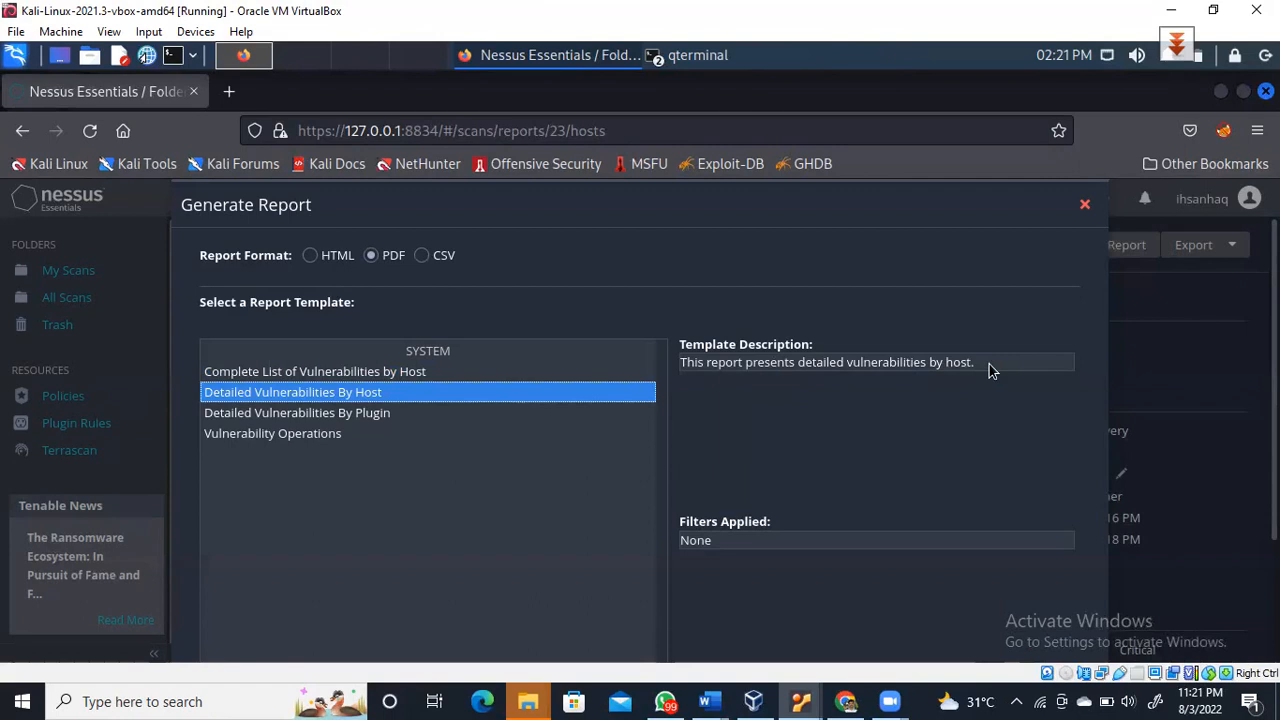
left_click(362, 372)
left_click(363, 393)
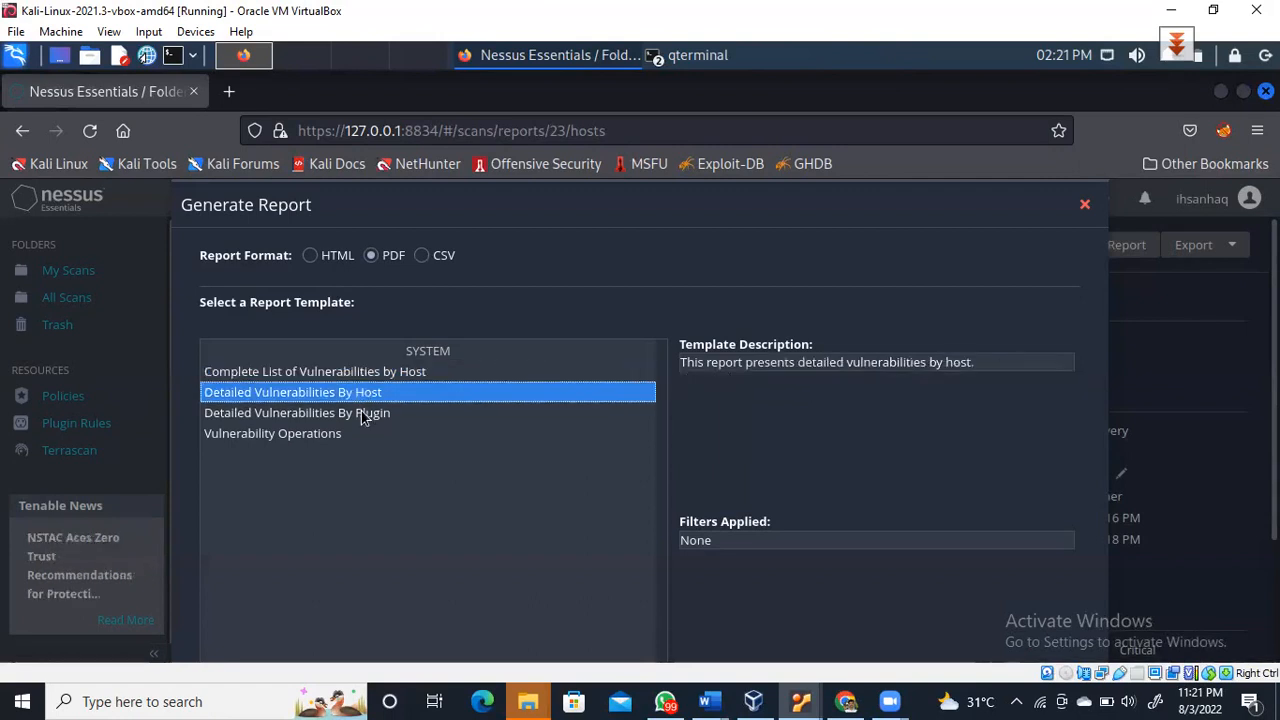
left_click(362, 414)
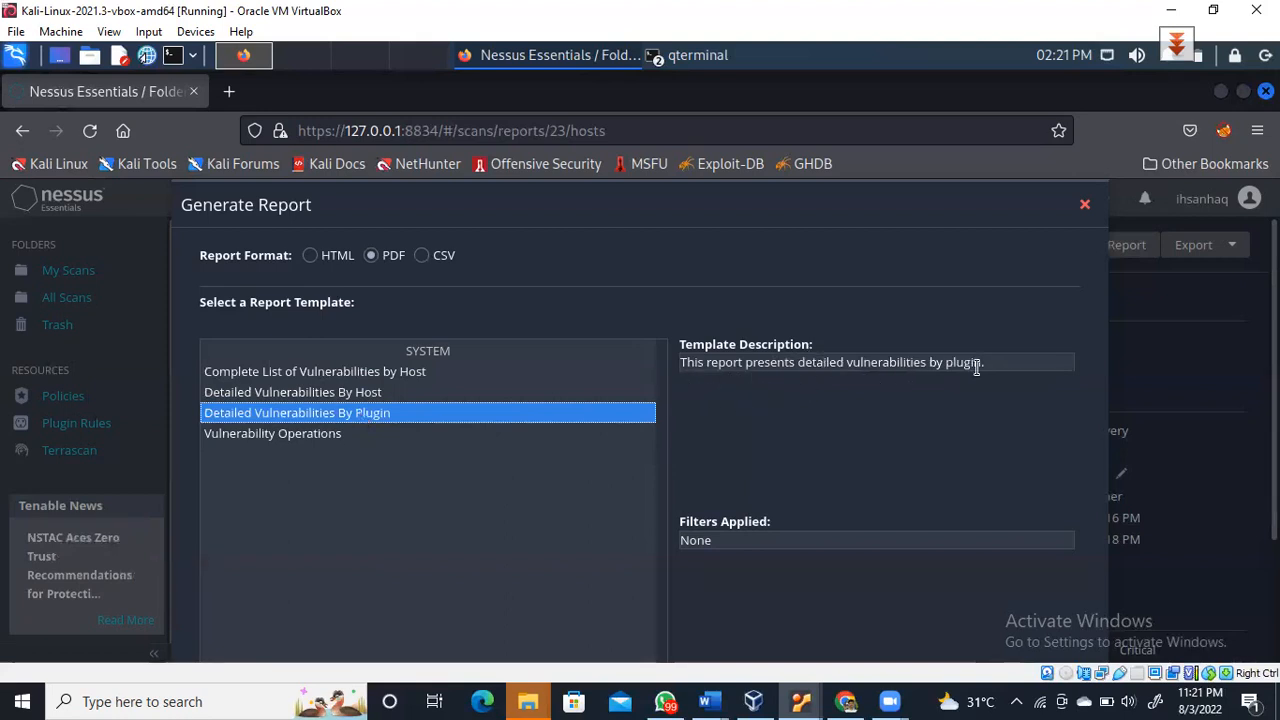
left_click(340, 435)
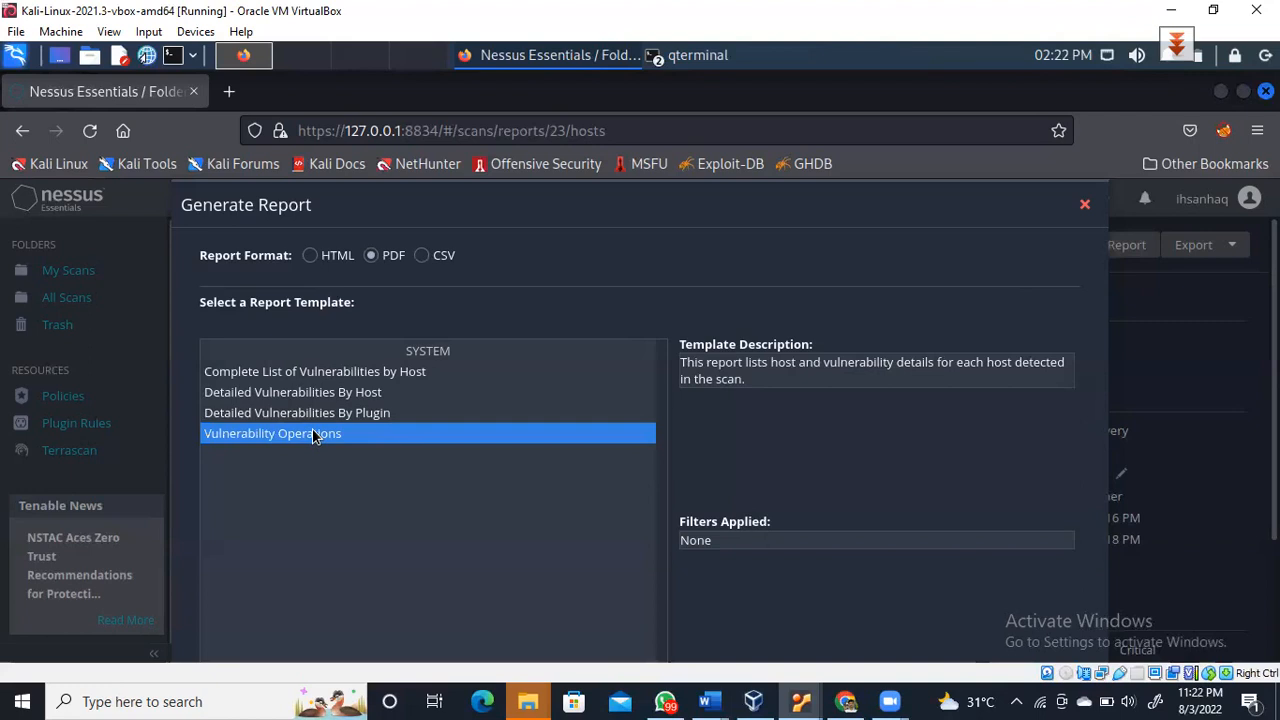
Reload the Nessus page and reopen Generate Report with the PDF Vulnerability Operations template
right_click(313, 436)
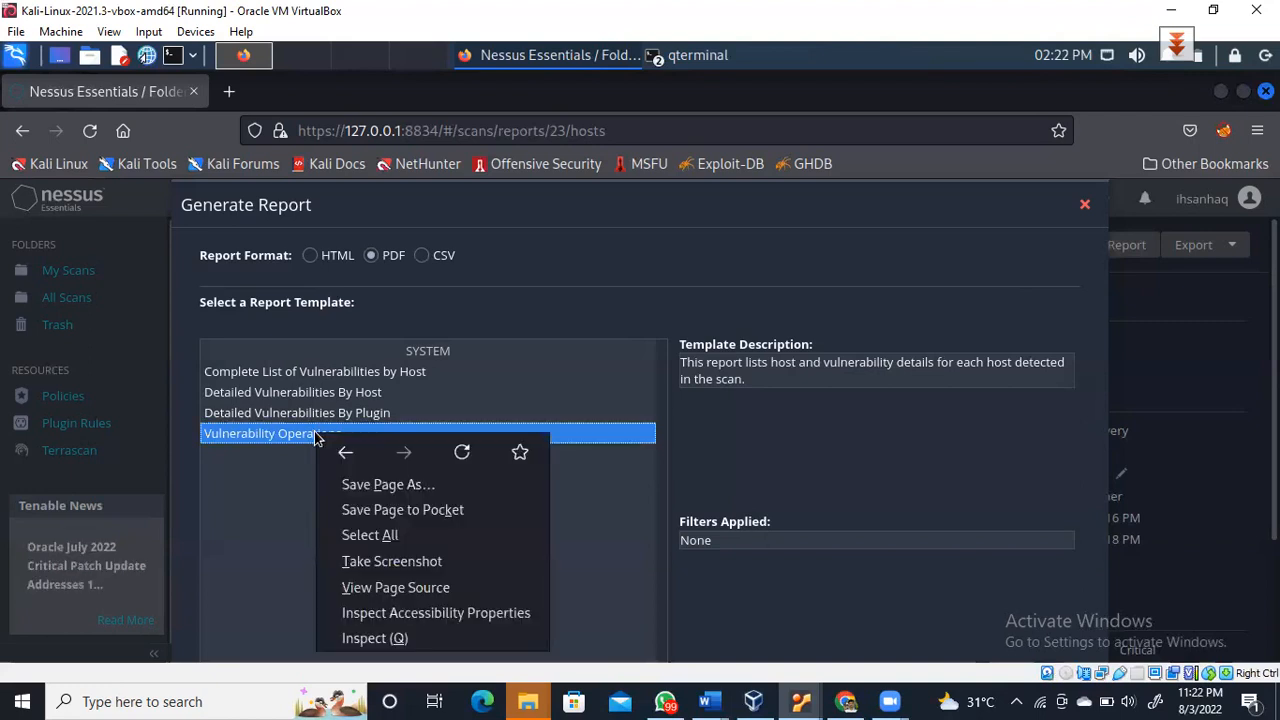
left_click(462, 453)
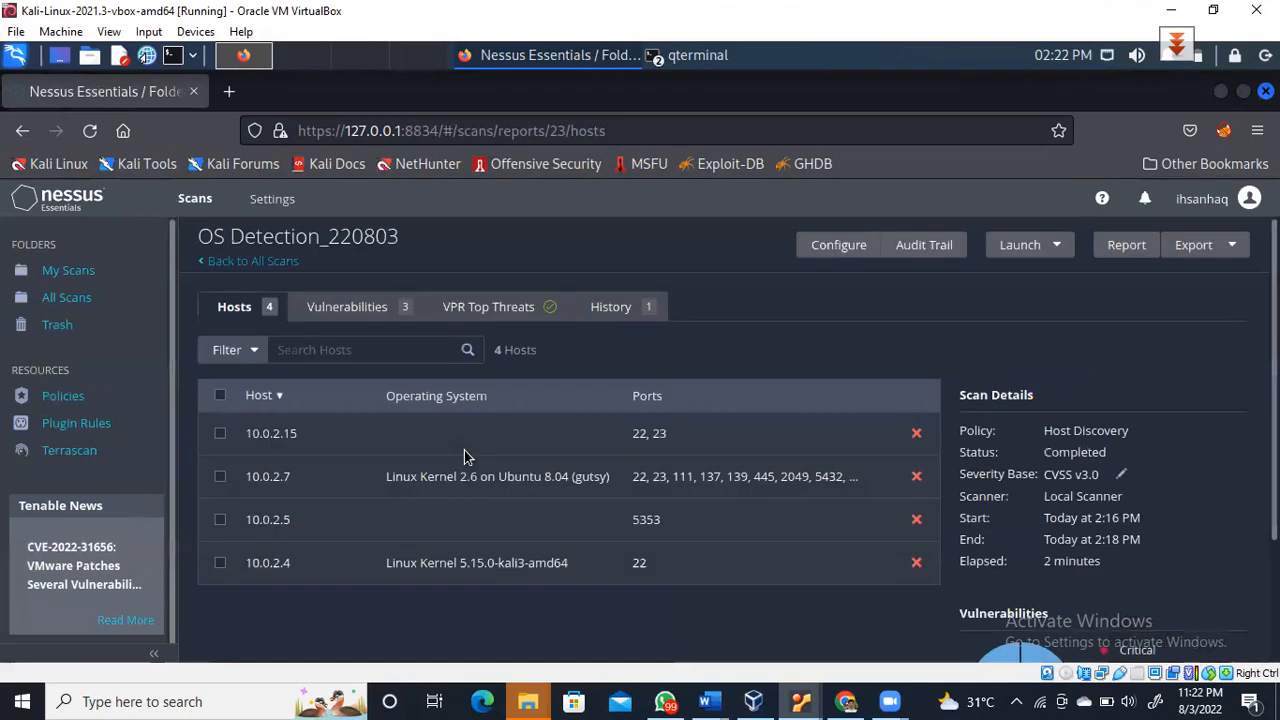
left_click(1130, 245)
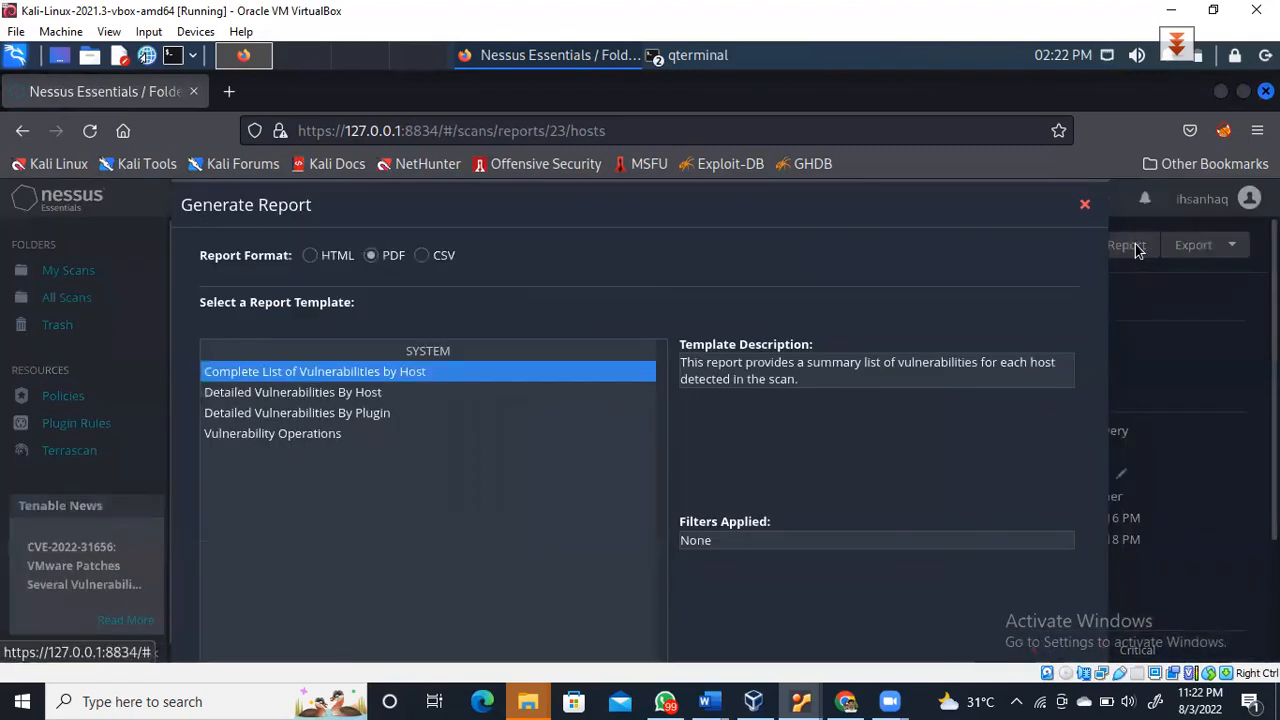
left_click(303, 433)
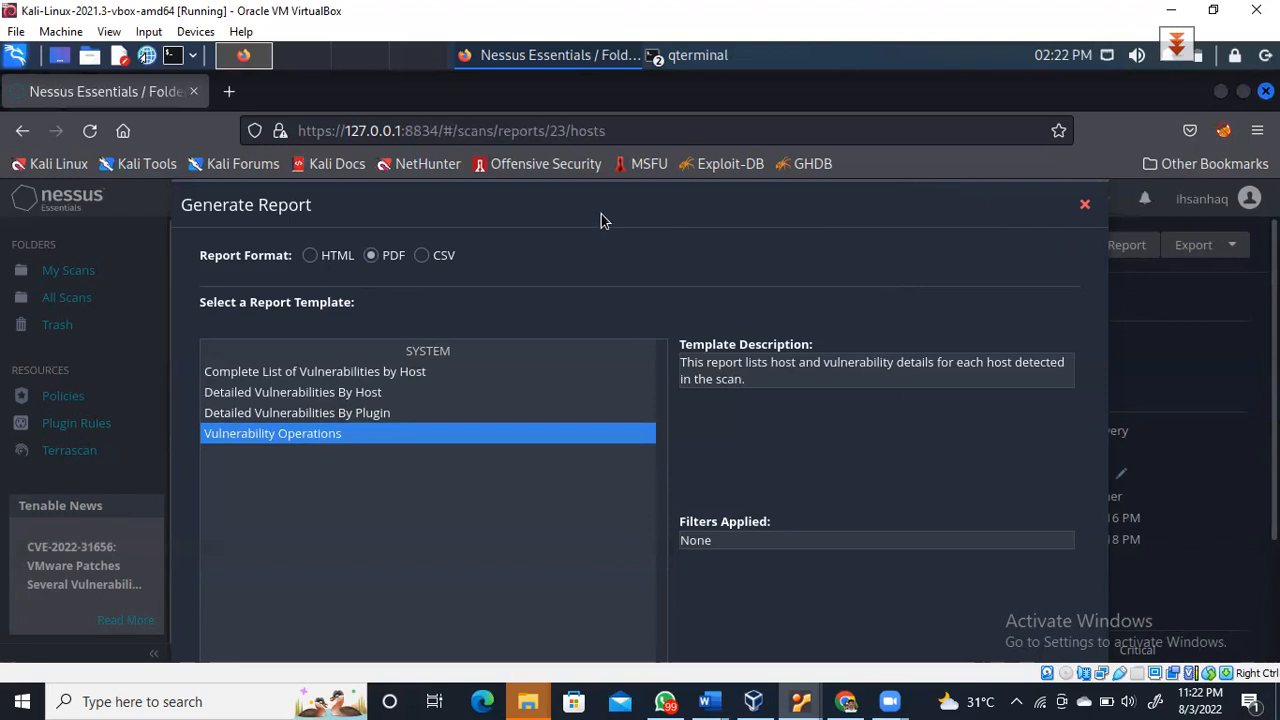
double_click(806, 360)
left_click(792, 593)
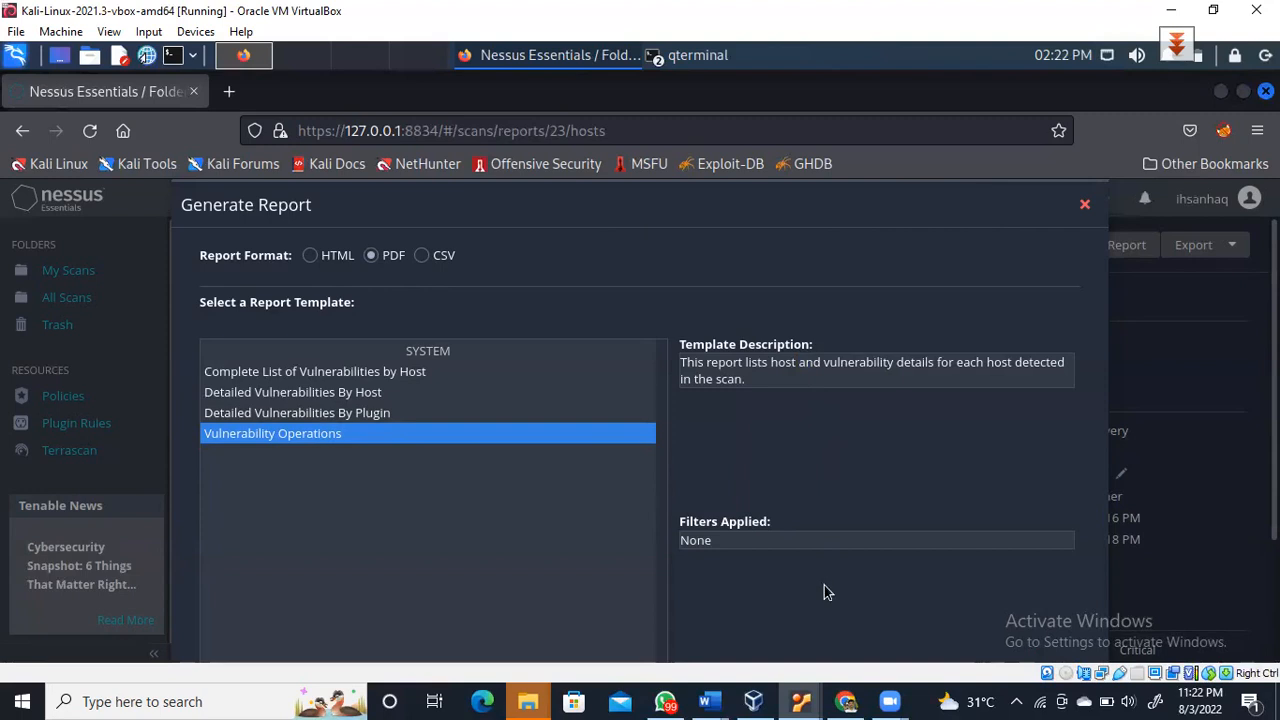